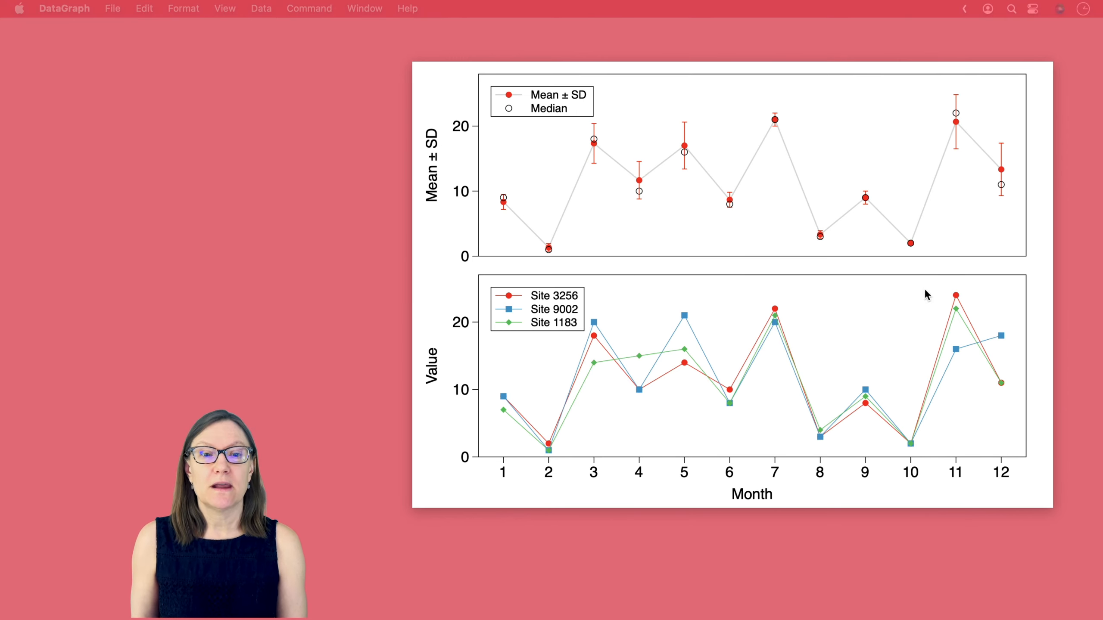
- Open the Summary Statistics example from the DataGraph examples collection
left_click(758, 403)
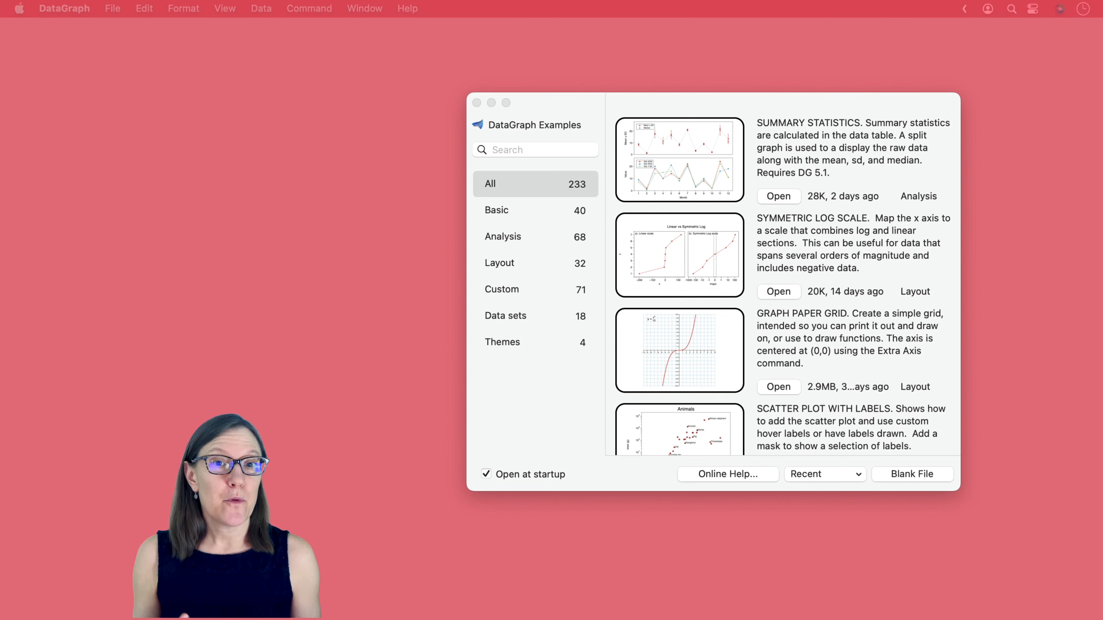
left_click(665, 105)
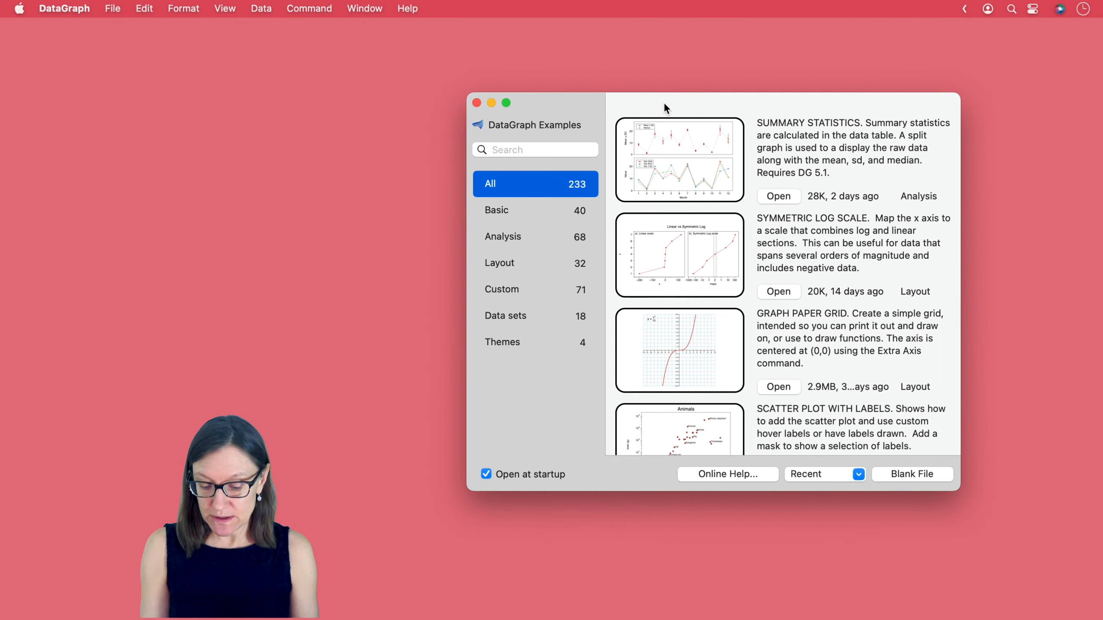
key("ctrl+z")
left_click(609, 98)
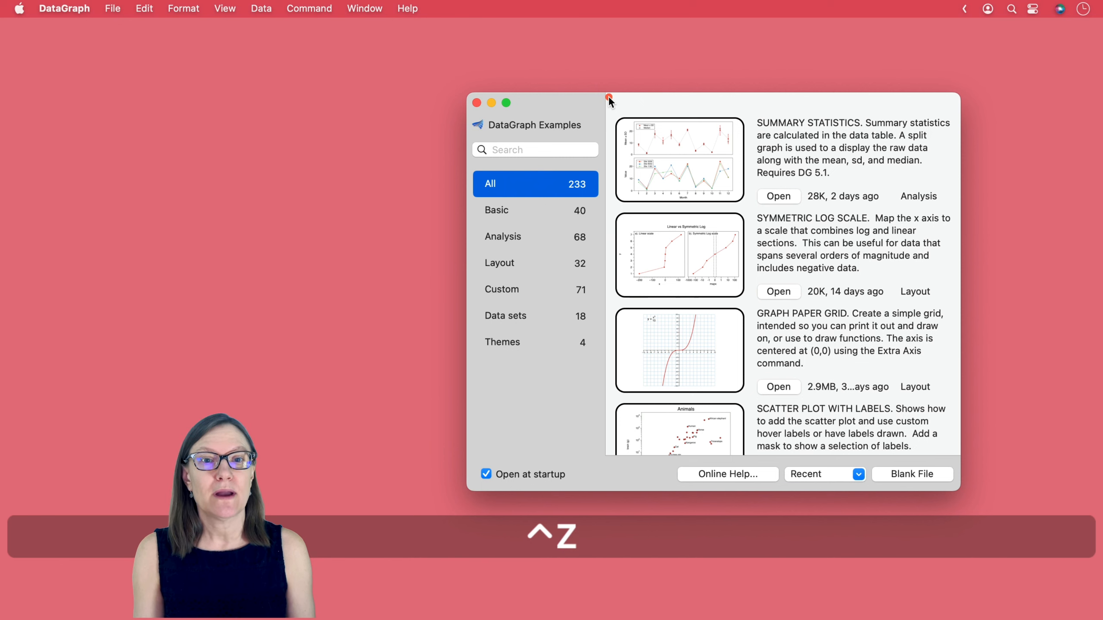
mouse_move(610, 100)
left_mouse_down()
mouse_move(674, 222)
mouse_move(964, 212)
left_mouse_up()
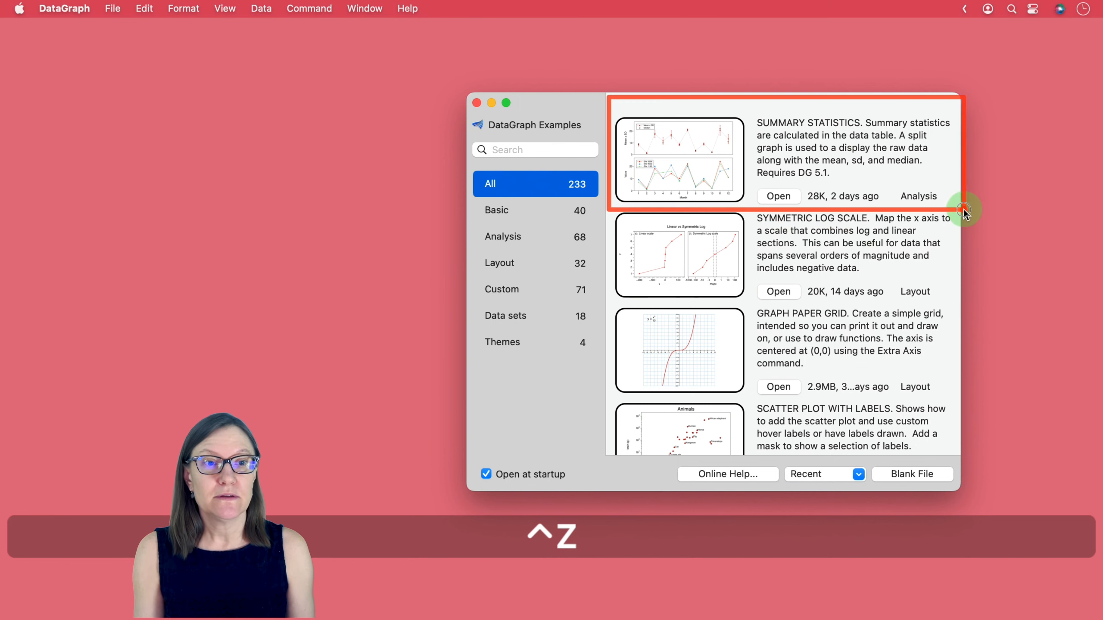
left_click(114, 10)
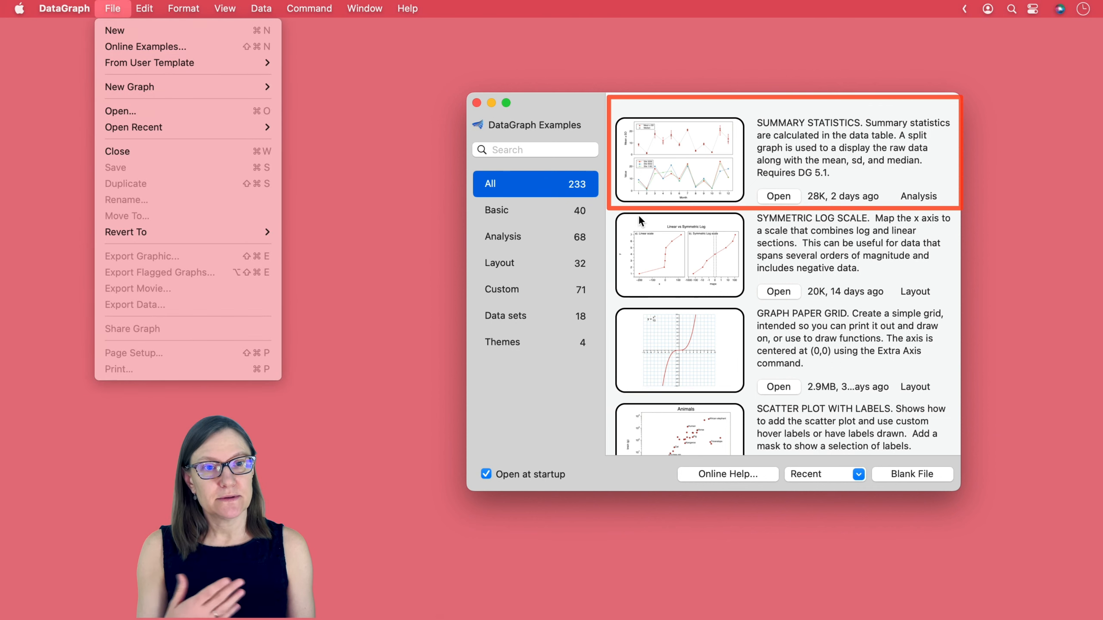
left_click(837, 168)
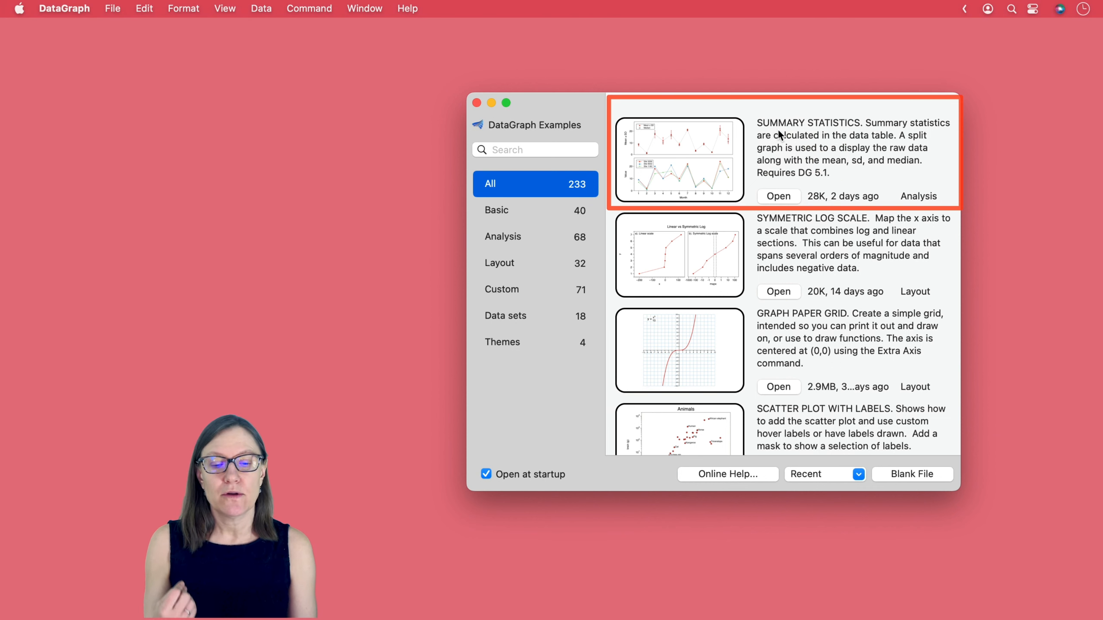
left_click(780, 194)
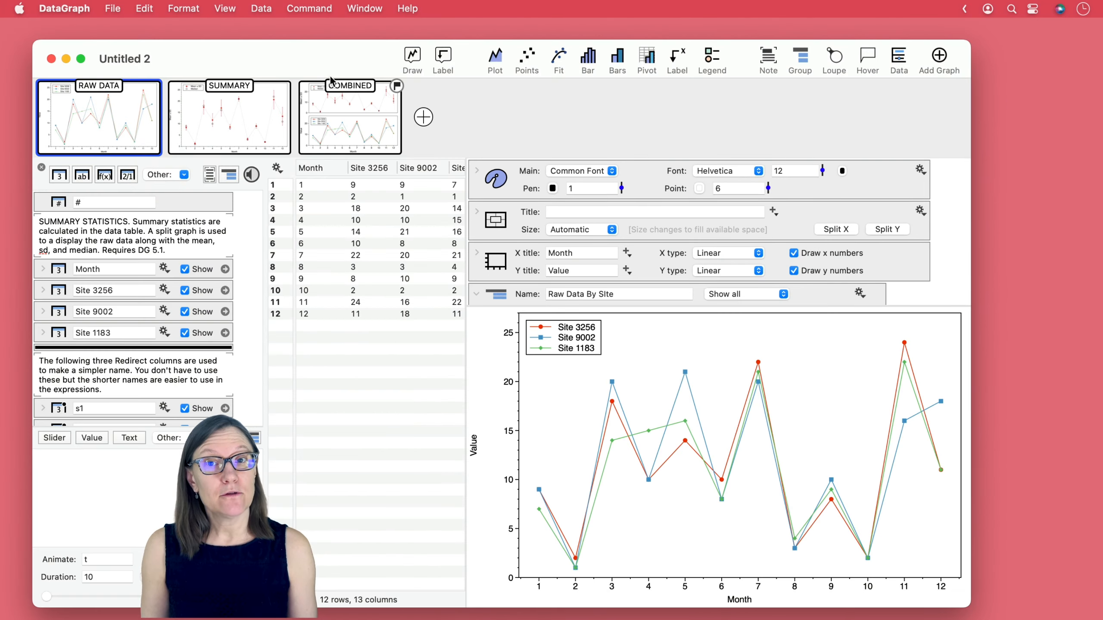
- Maximize the example's window, lengthen the column list and widen the data table to show all its columns
left_click(326, 65)
double_click(326, 65)
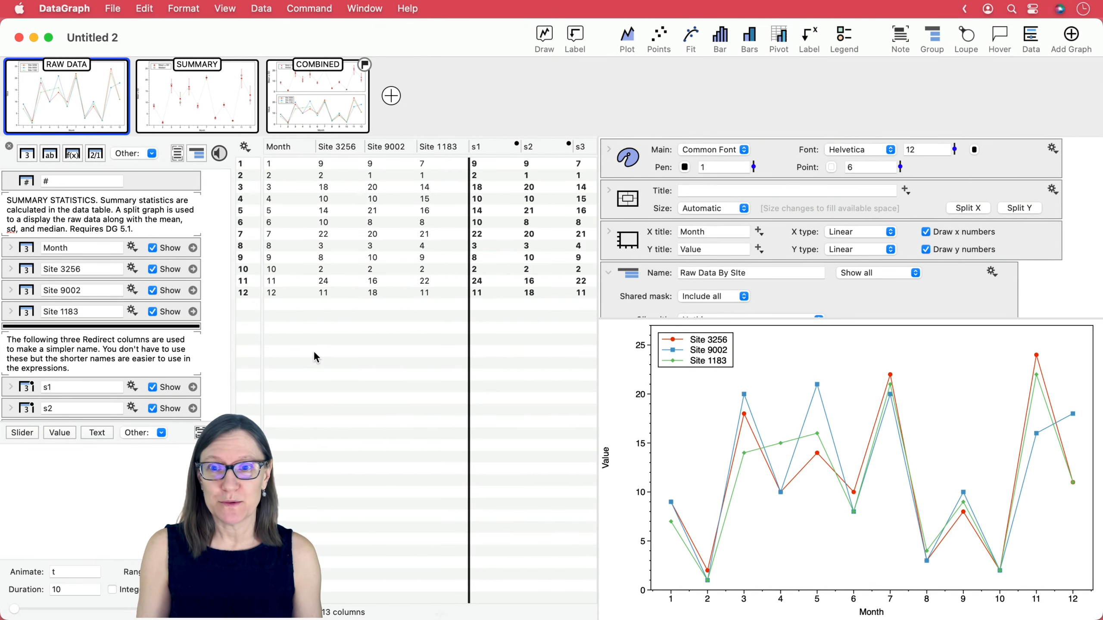
left_click_drag(183, 421, 183, 517)
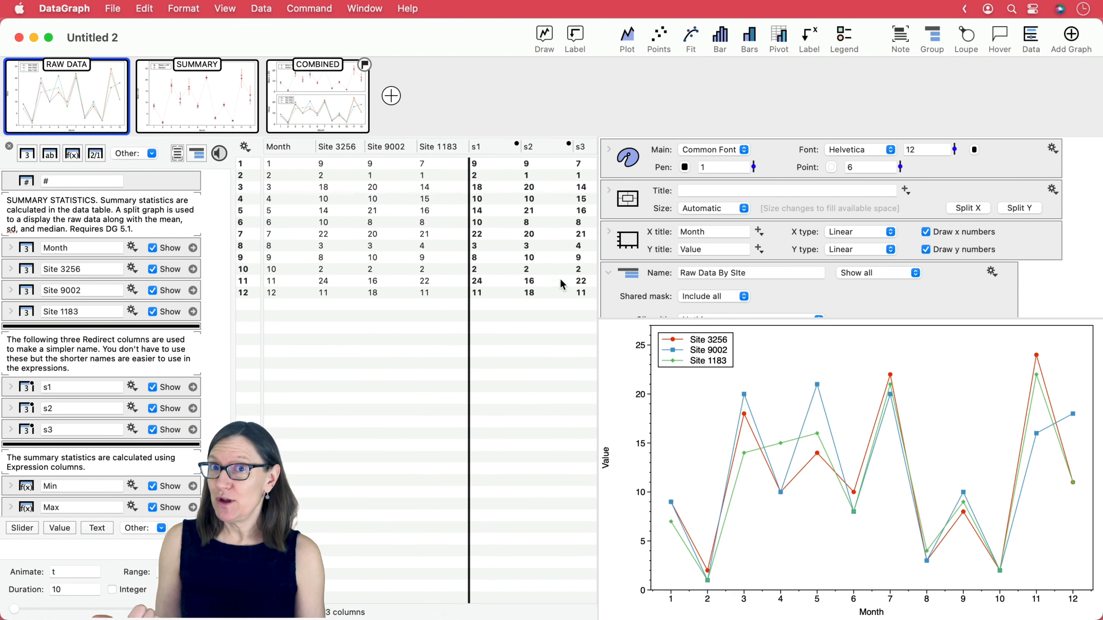
left_click_drag(598, 273, 930, 292)
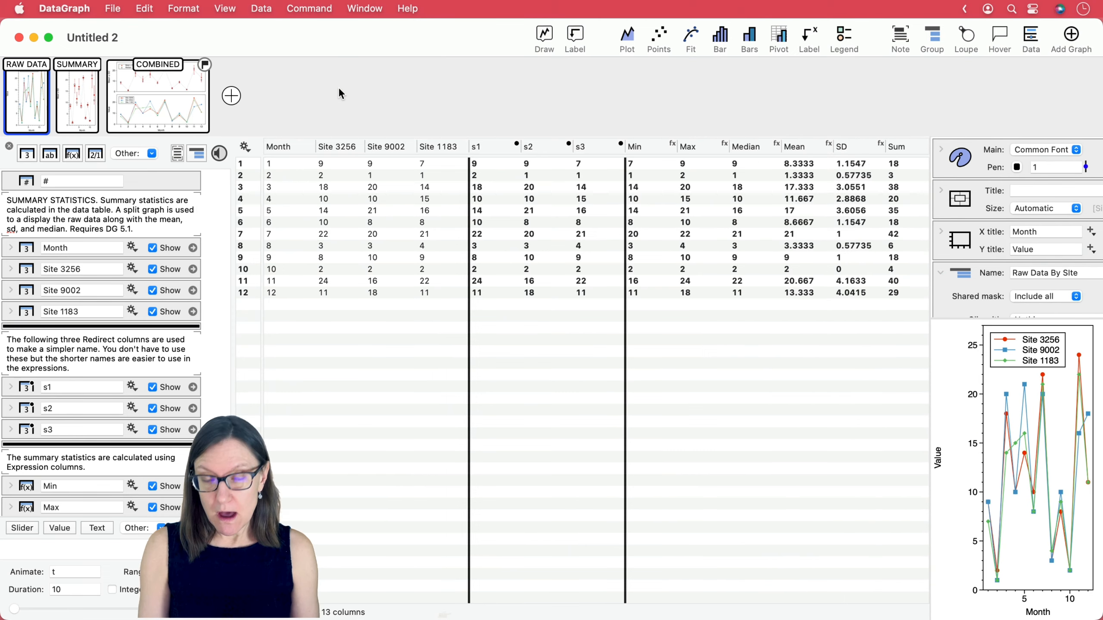
key("ctrl+a")
mouse_move(341, 79)
left_mouse_down()
mouse_move(343, 126)
mouse_move(432, 132)
left_mouse_up()
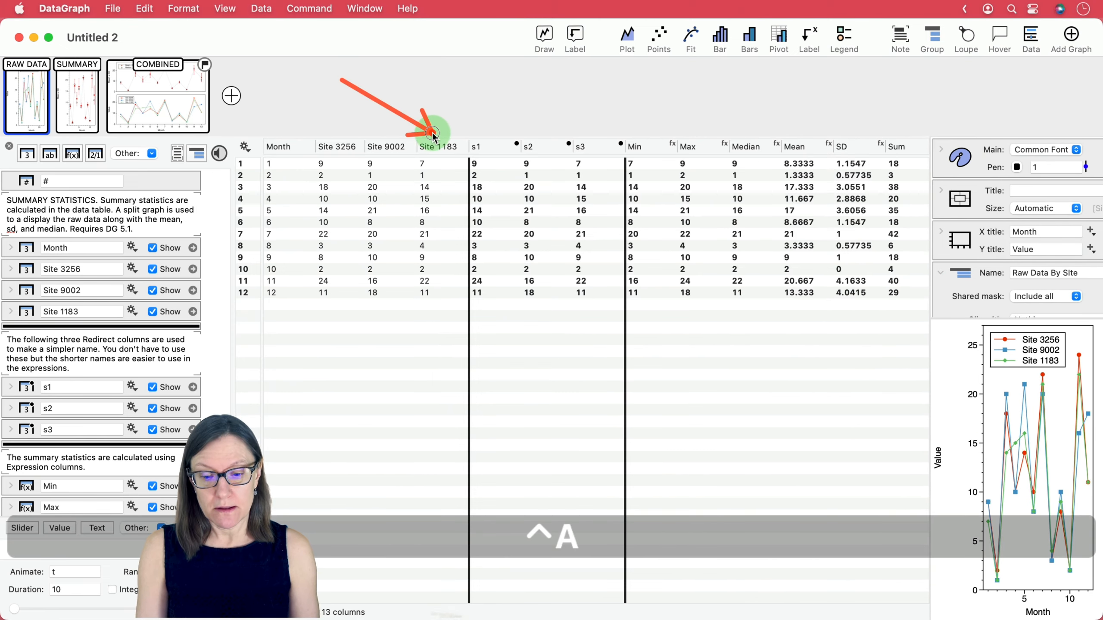
key("ctrl+a")
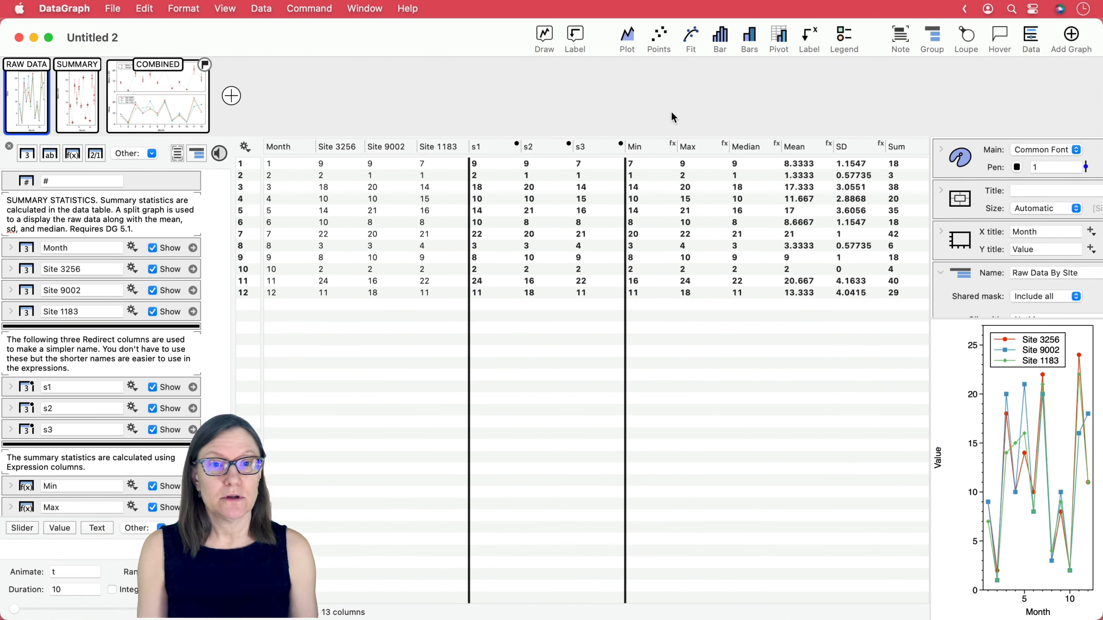
mouse_move(625, 154)
left_mouse_down()
mouse_move(827, 282)
mouse_move(930, 304)
left_mouse_up()
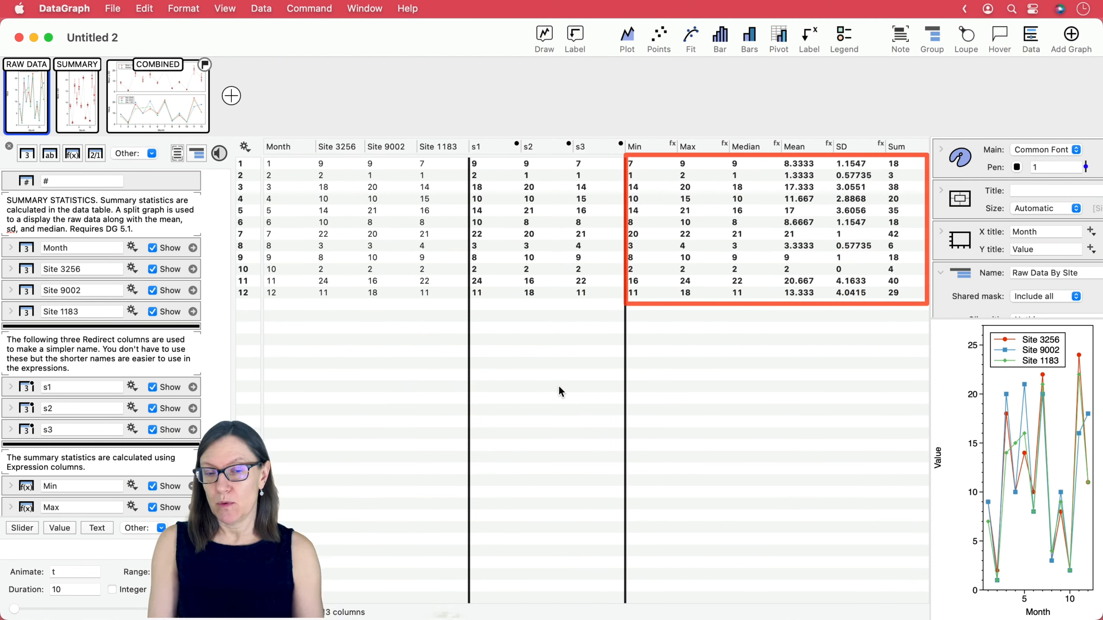
key("Escape")
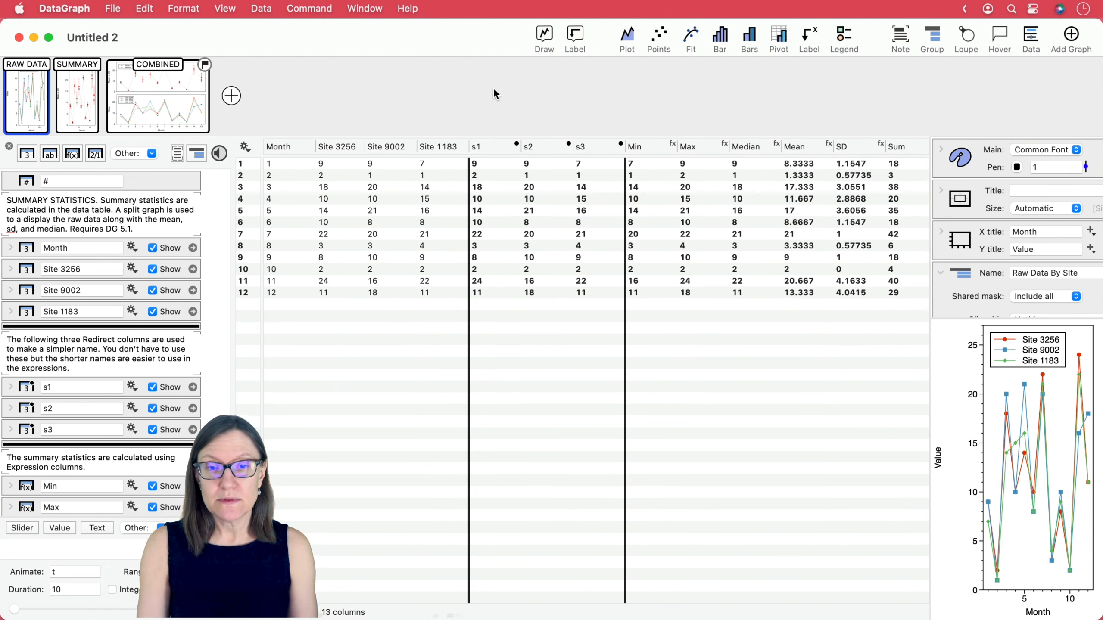
mouse_move(492, 87)
left_mouse_down()
mouse_move(493, 132)
mouse_move(582, 132)
mouse_move(337, 126)
mouse_move(502, 137)
left_mouse_up()
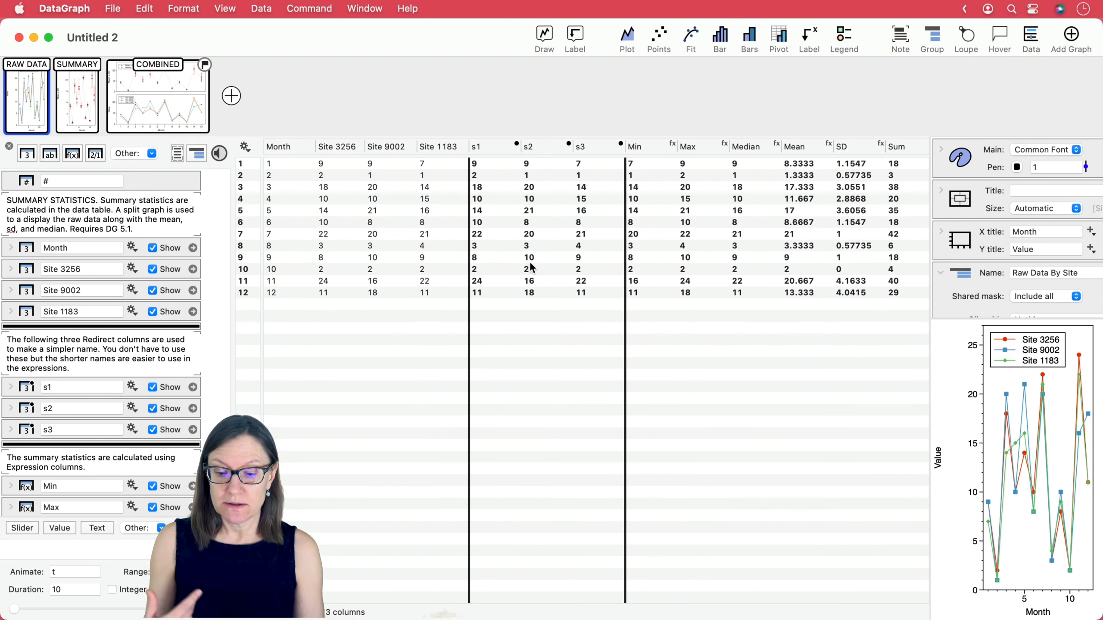
- Examine the expression that defines the Min summary column, and collapse its settings again
scroll(58, 440, "down", 4)
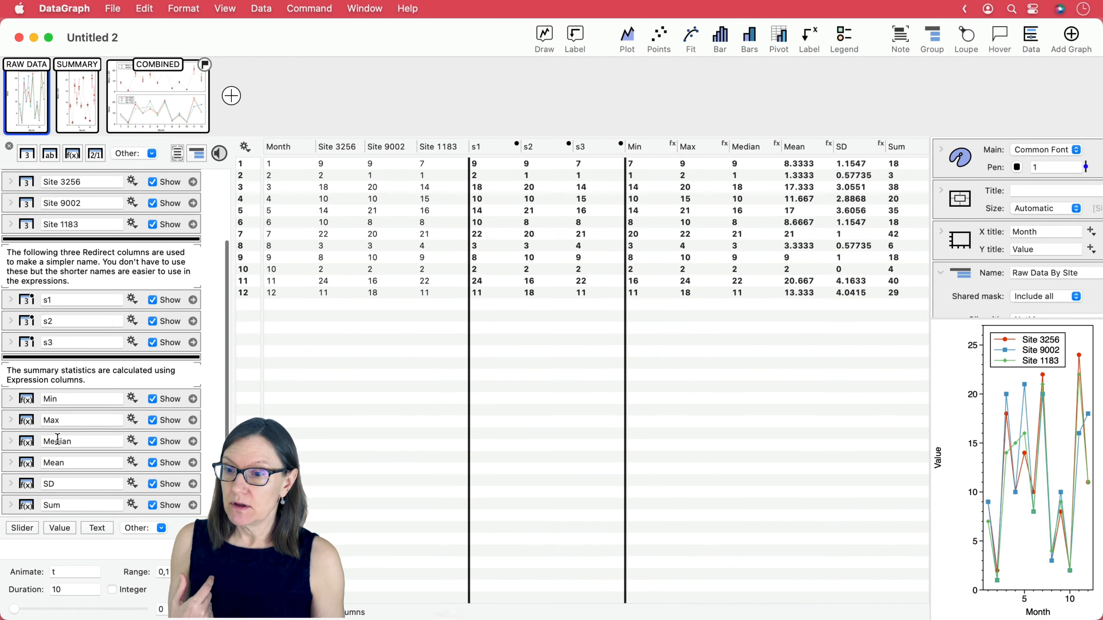
left_click(11, 399)
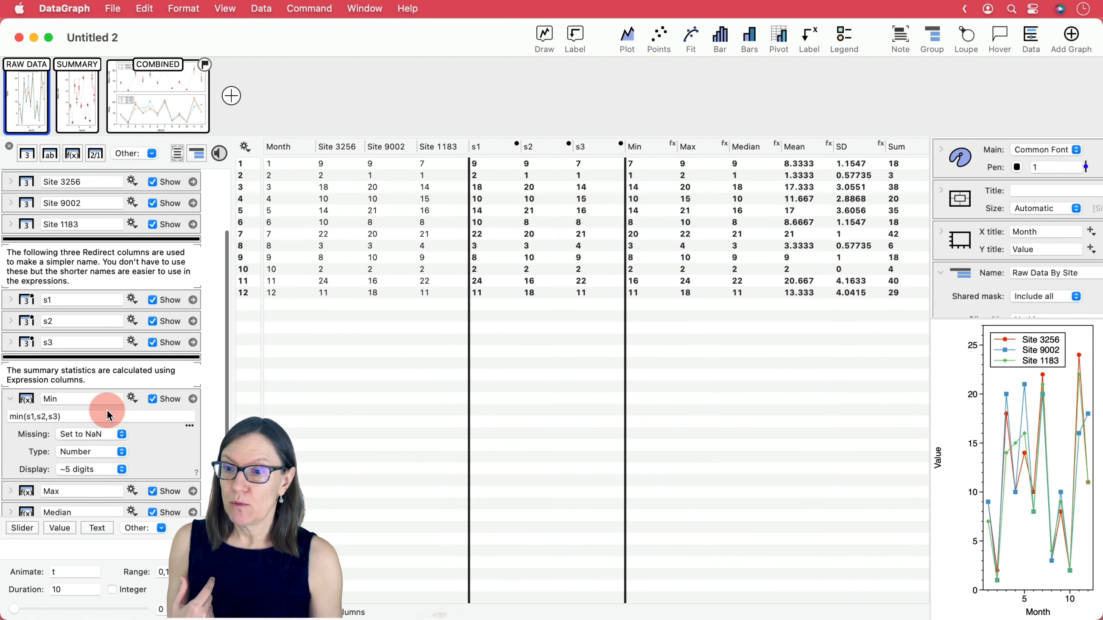
left_click(90, 416)
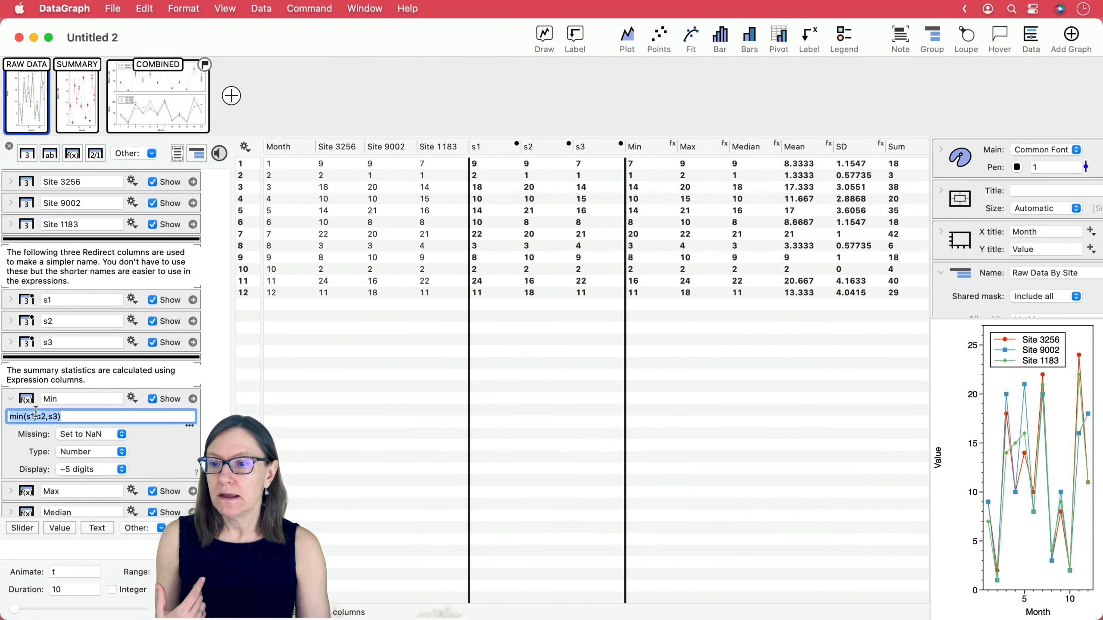
left_click(11, 400)
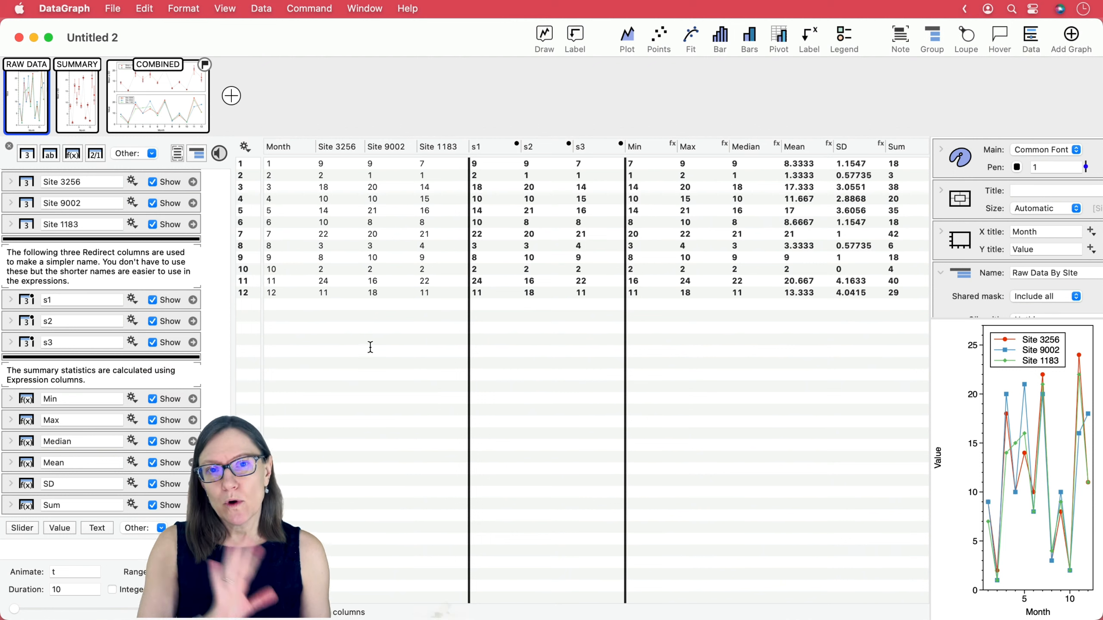
- Narrow the data table to give the raw data graph more room
scroll(427, 362, "right", 1)
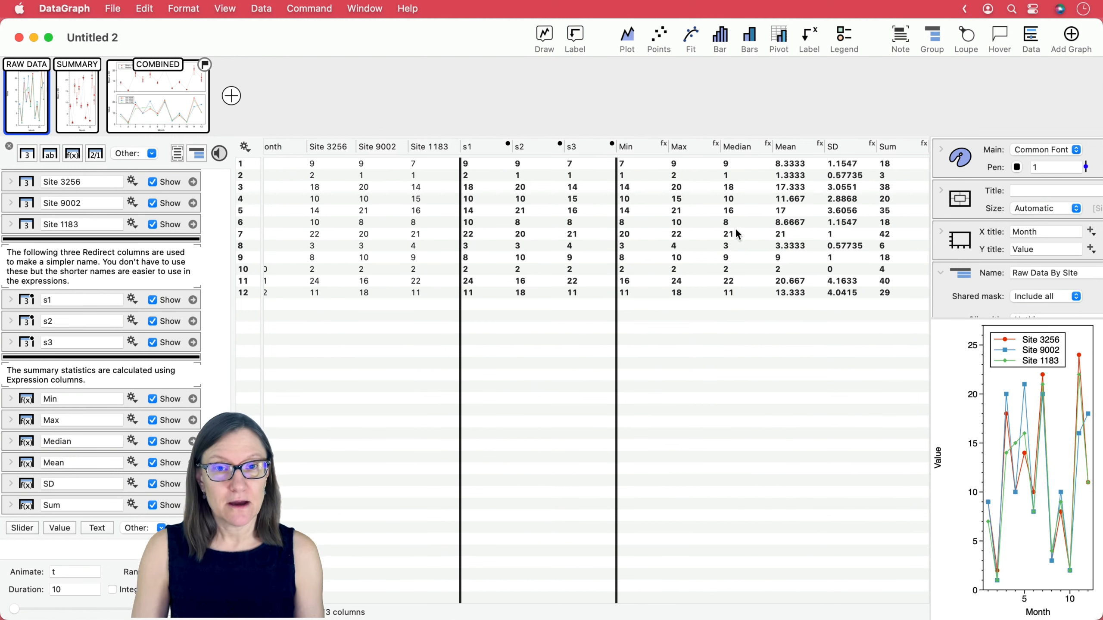
left_click_drag(929, 281, 586, 246)
left_click(776, 494)
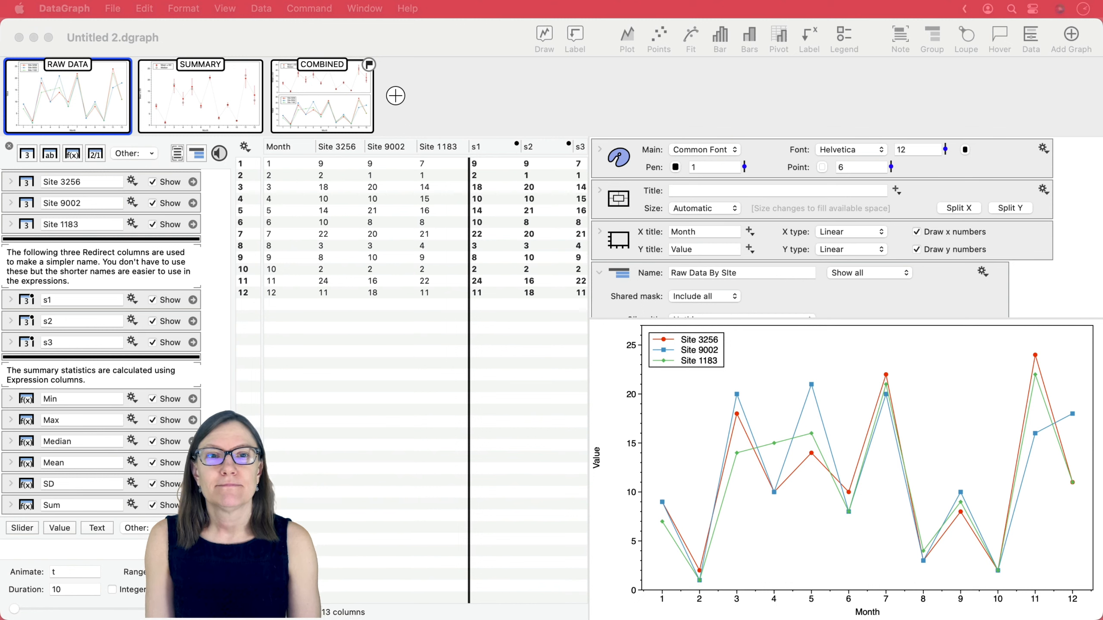
left_click(581, 102)
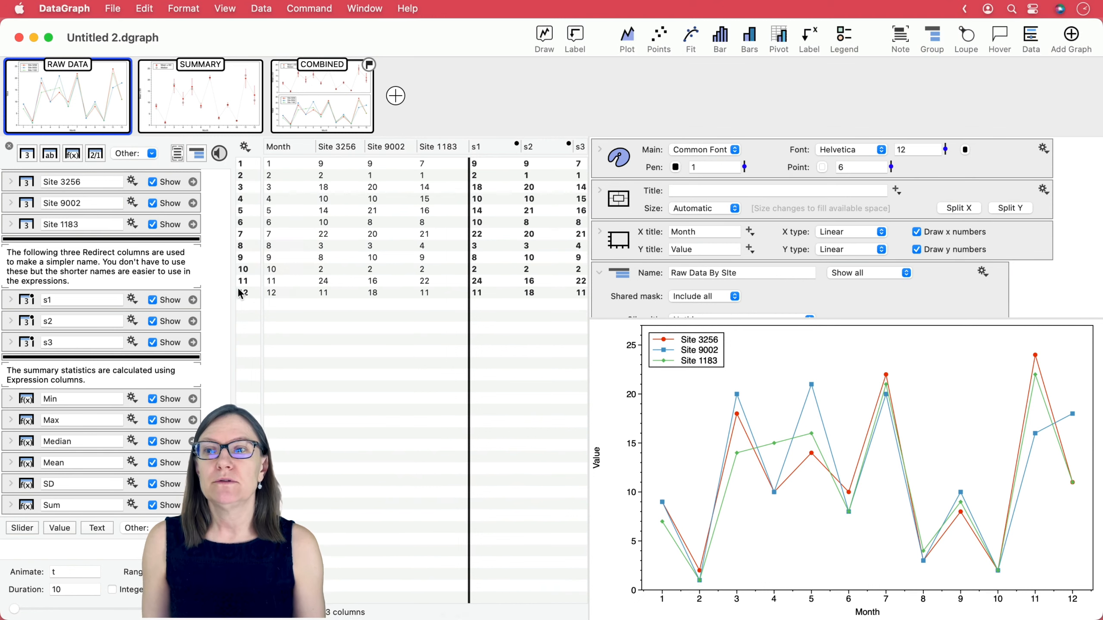
- Select all entries in the column list, including notes, Redirect columns and Expression columns, and copy them
scroll(179, 281, "up", 5)
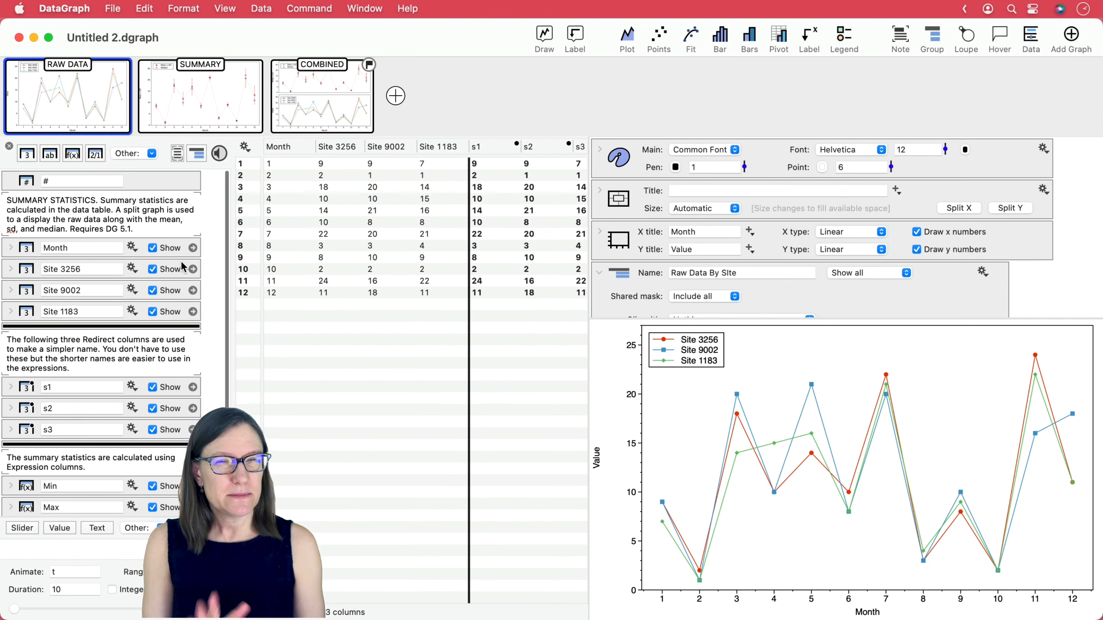
left_click(213, 273)
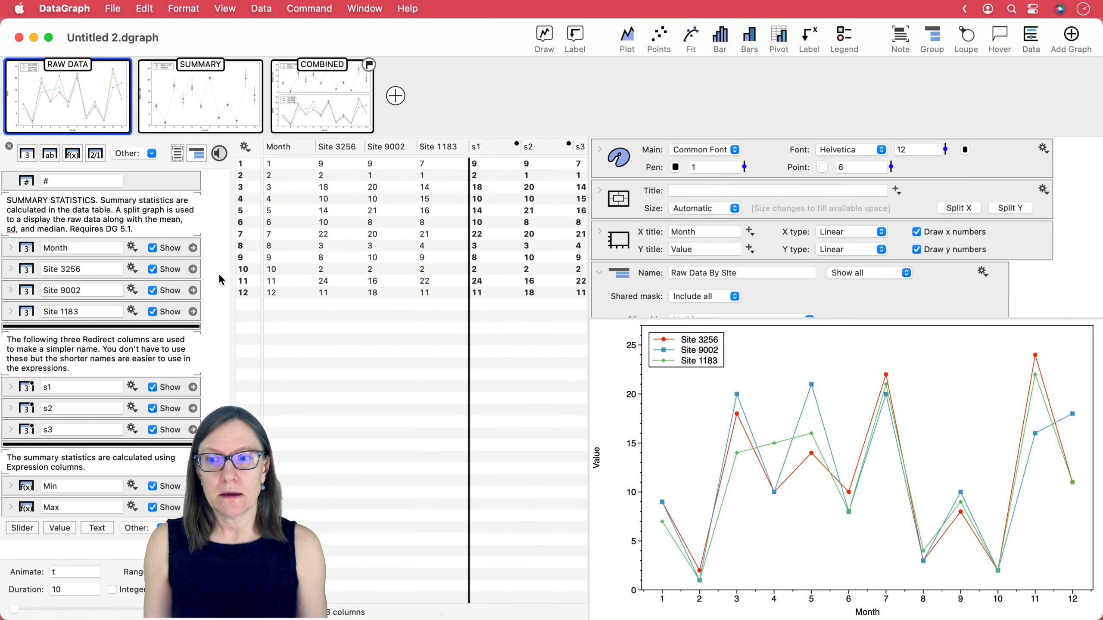
left_click(211, 269)
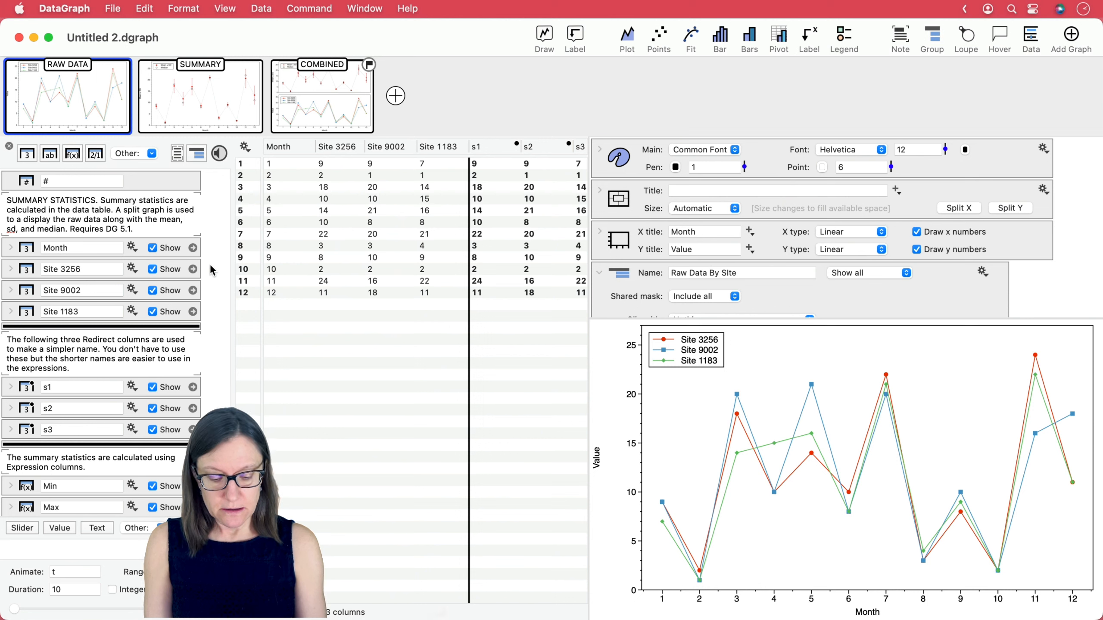
key("super+a")
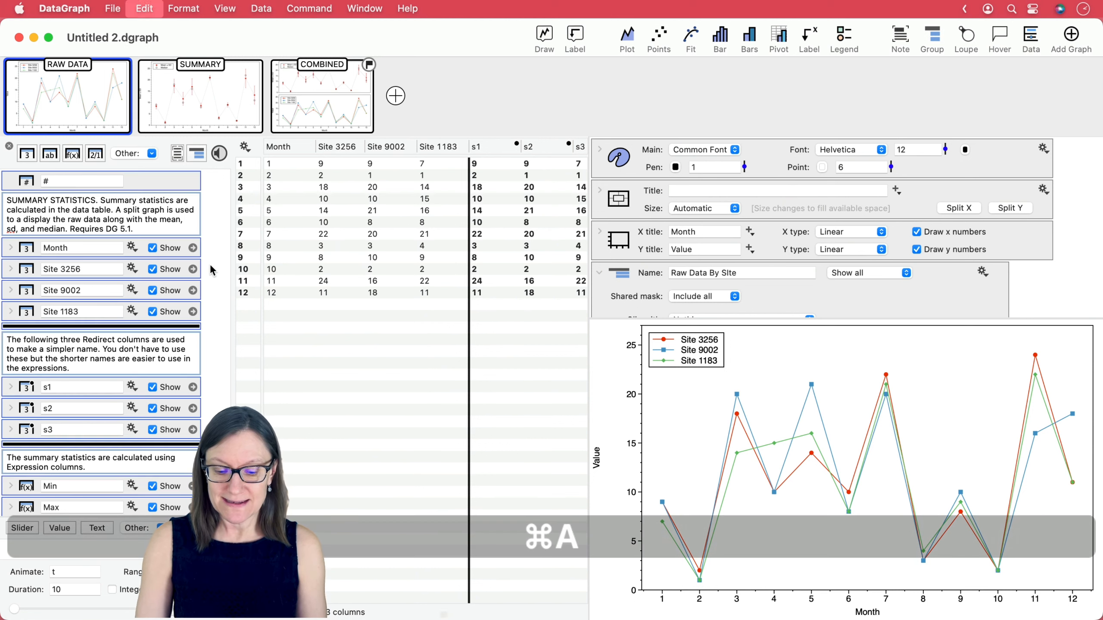
scroll(132, 379, "down", 2)
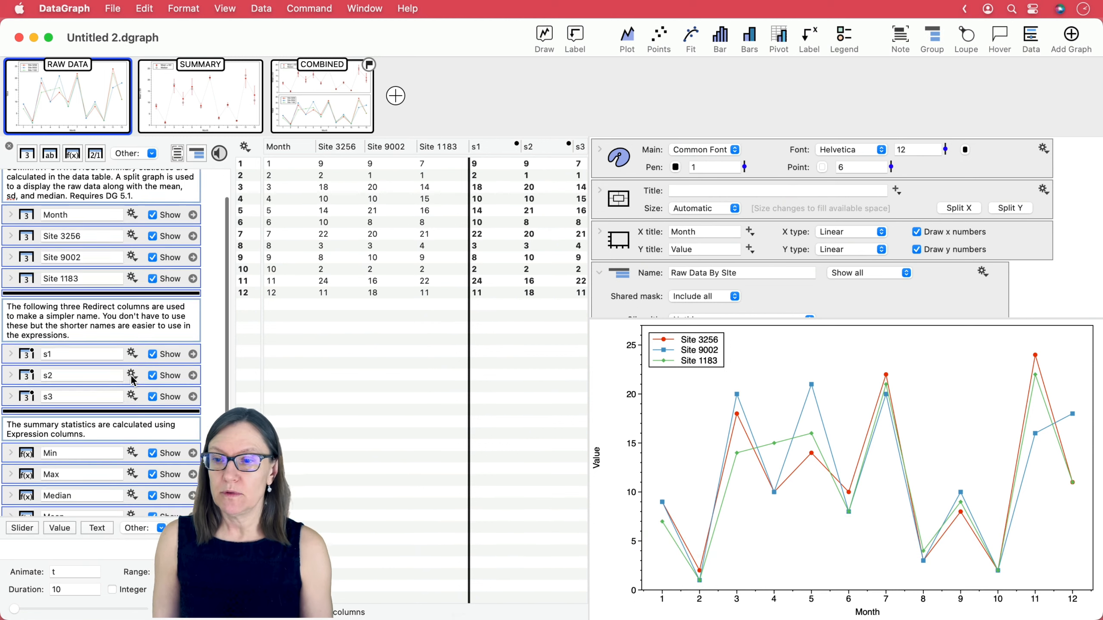
scroll(132, 379, "down", 3)
scroll(132, 378, "up", 5)
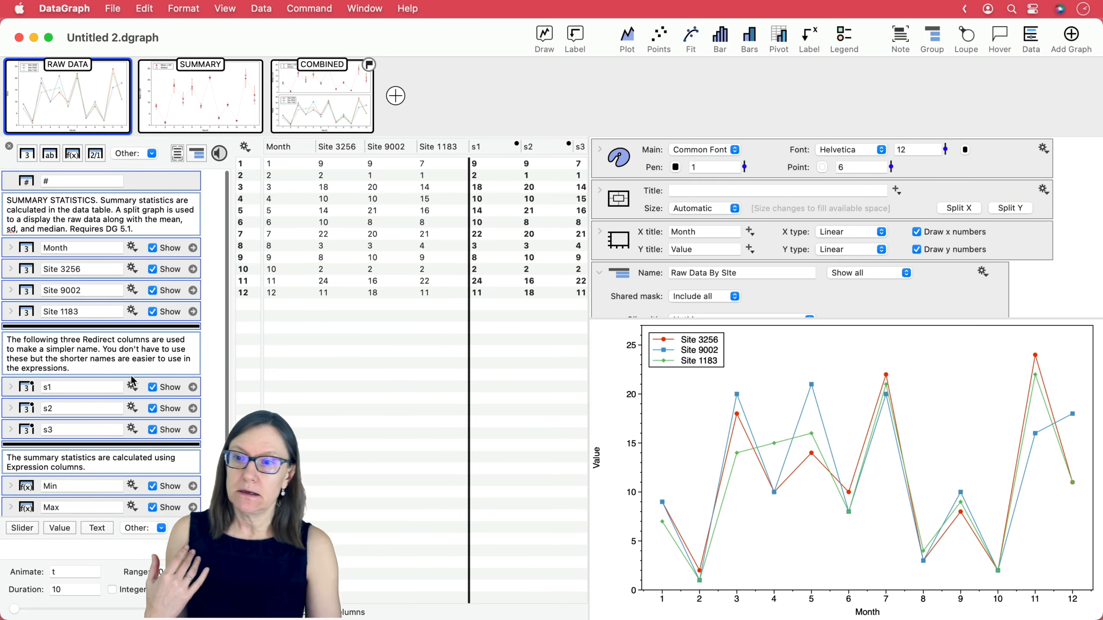
left_click(145, 8)
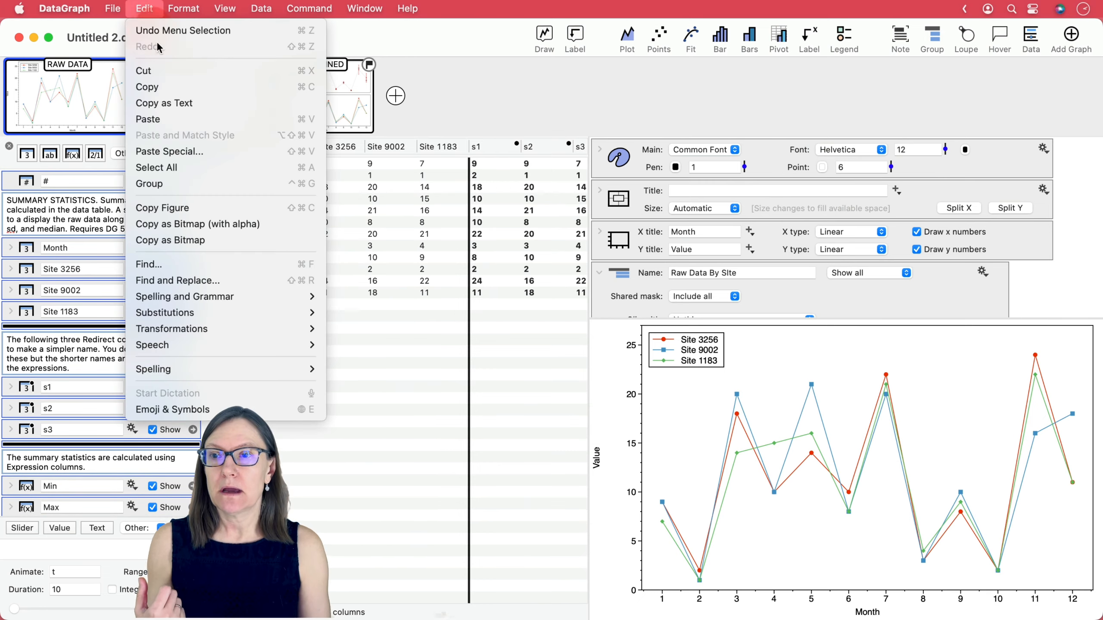
left_click(164, 88)
- Create a new blank file, paste the copied columns into it and review the pasted table
key("super+n")
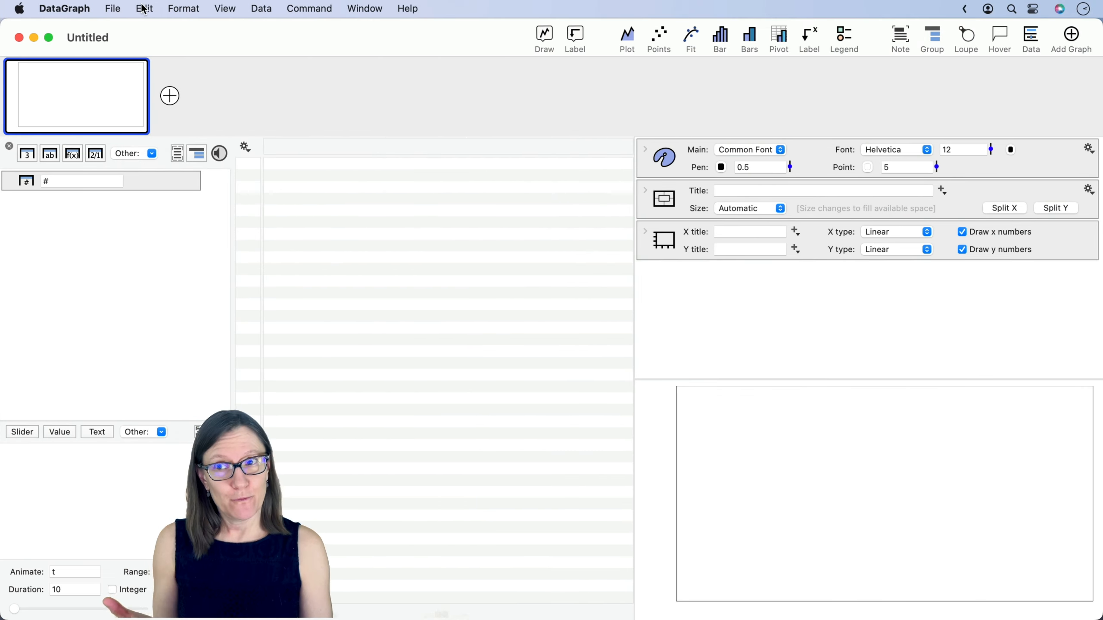
left_click(144, 9)
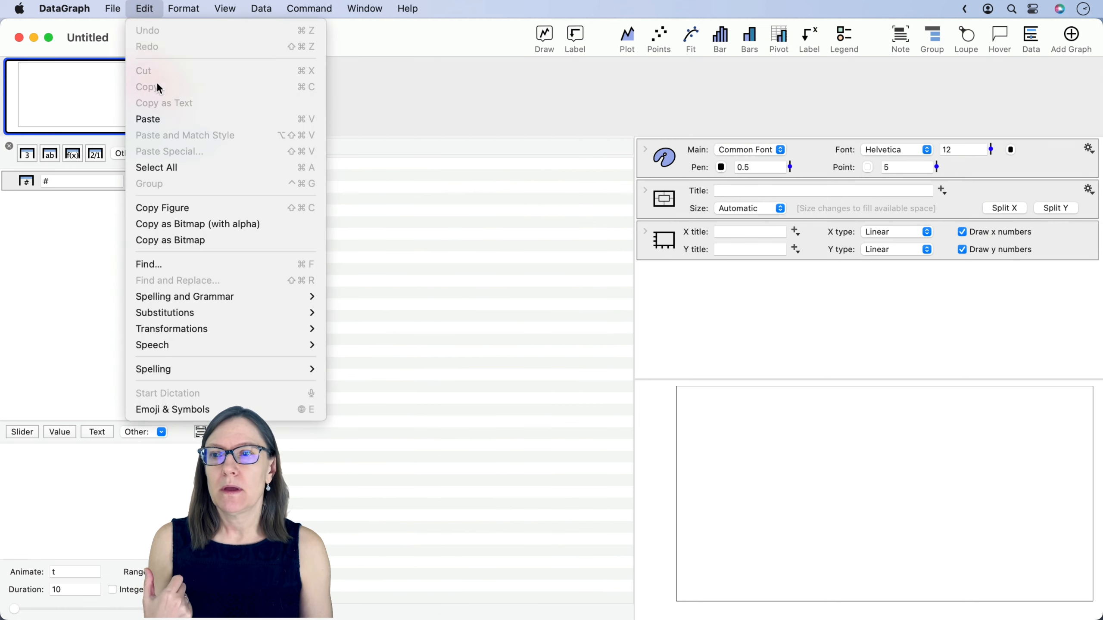
left_click(159, 120)
scroll(126, 315, "down", 5)
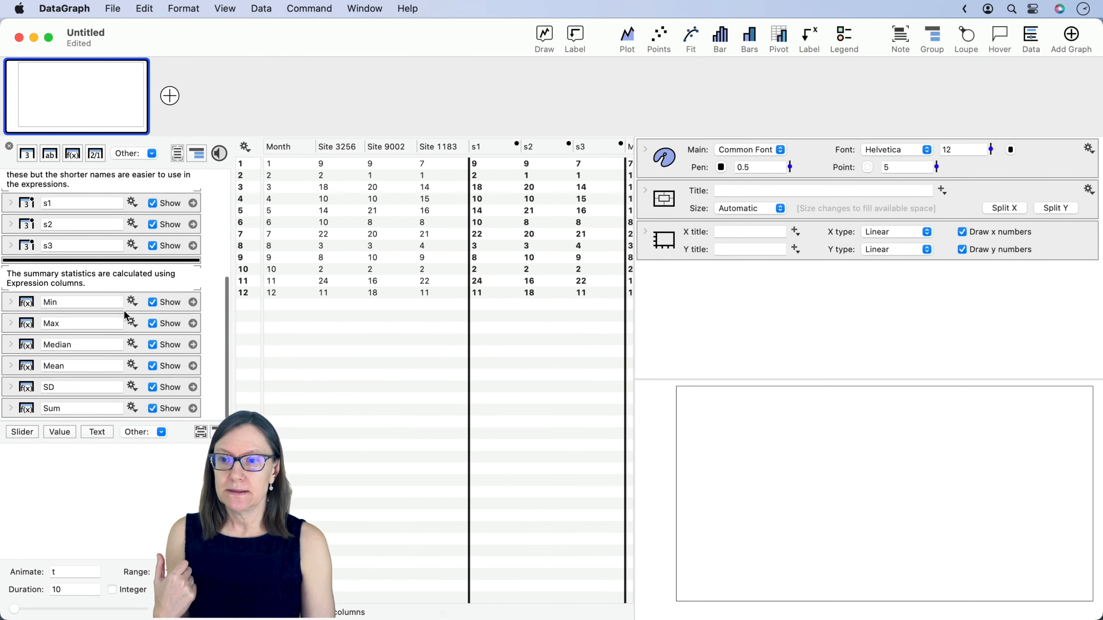
scroll(517, 240, "right", 10)
scroll(517, 240, "left", 10)
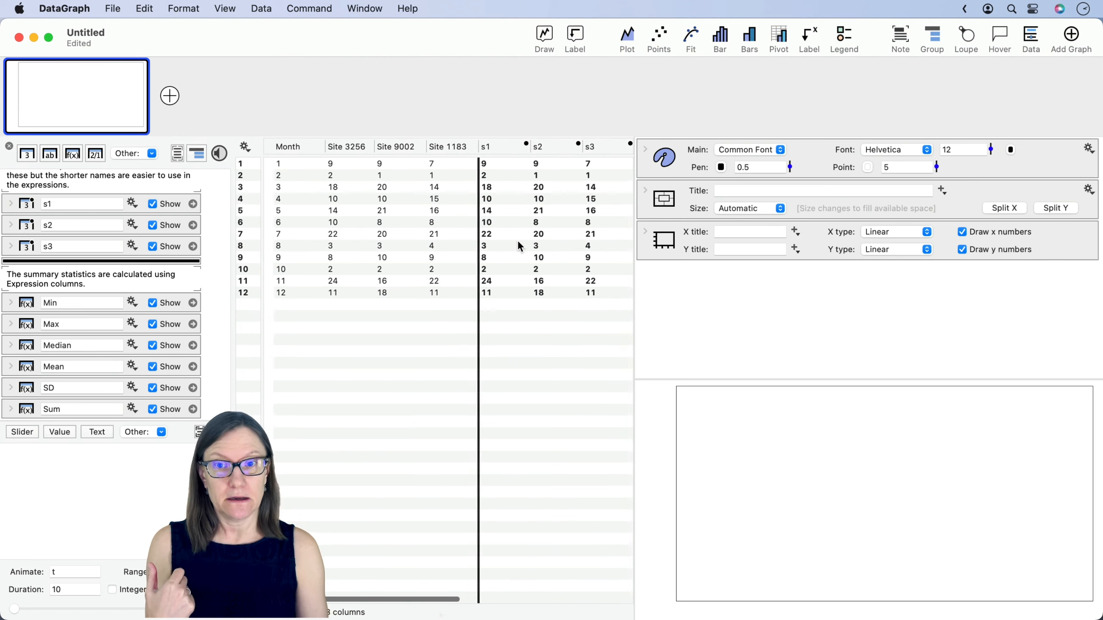
scroll(518, 244, "right", 2)
scroll(134, 330, "up", 5)
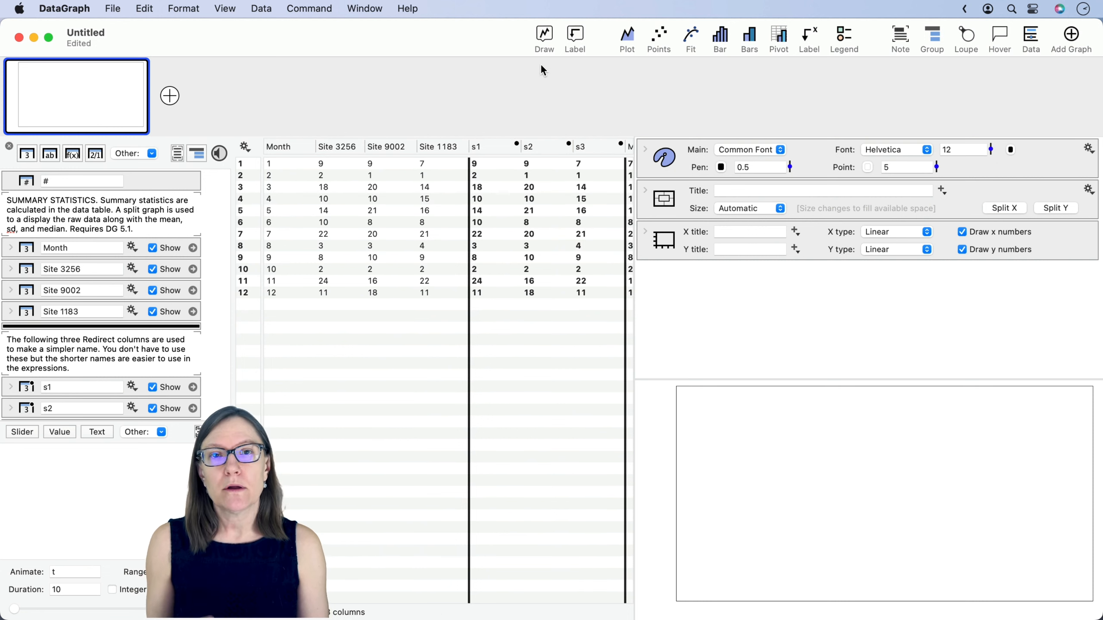
- Add a Plots command that draws s1, s2 and s3 against Month, and expand its settings
left_click(290, 147)
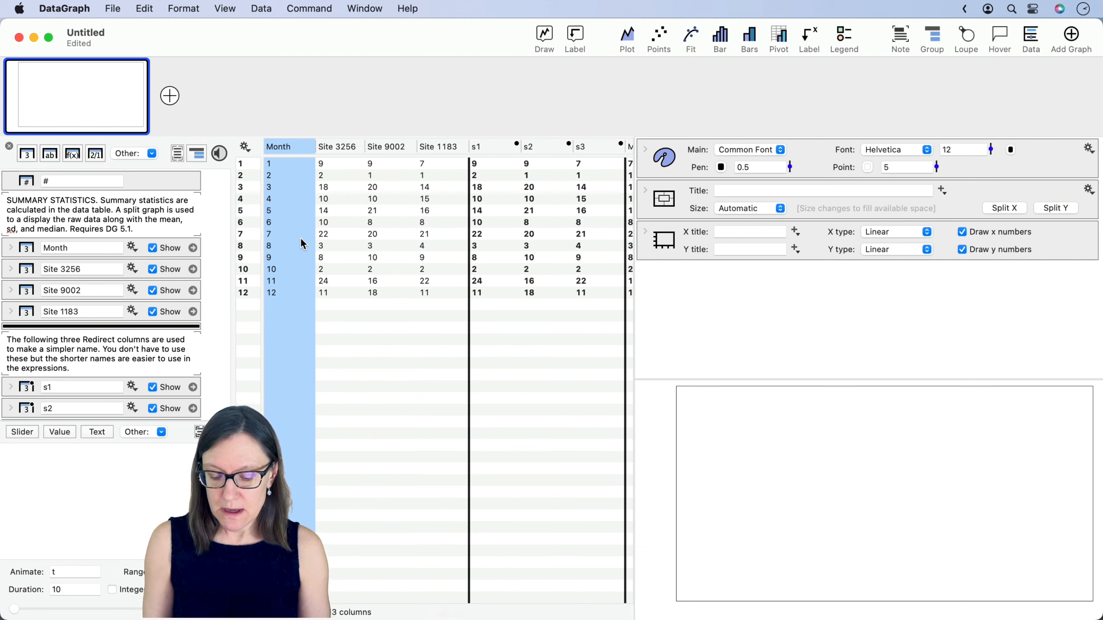
left_click(495, 150, "super")
left_click(546, 147, "super")
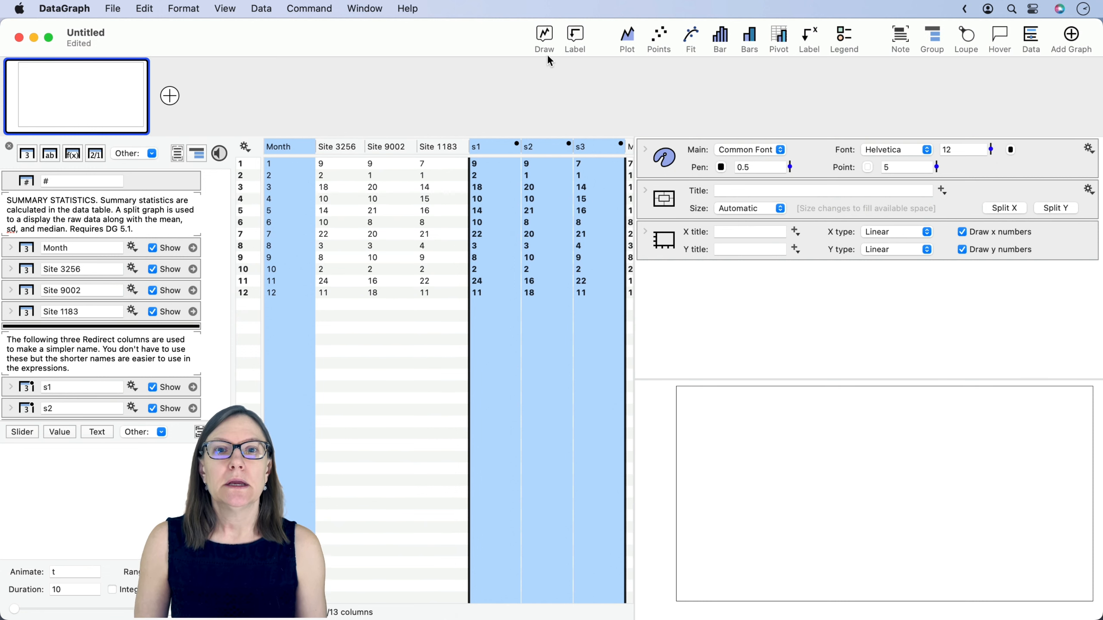
left_click(545, 36)
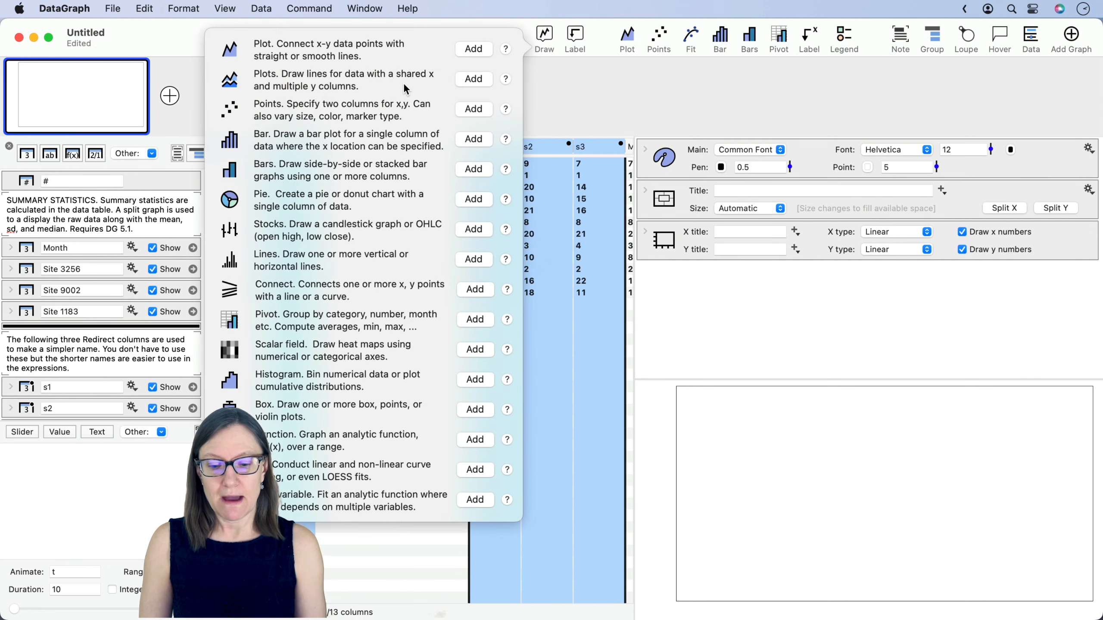
left_click(473, 81)
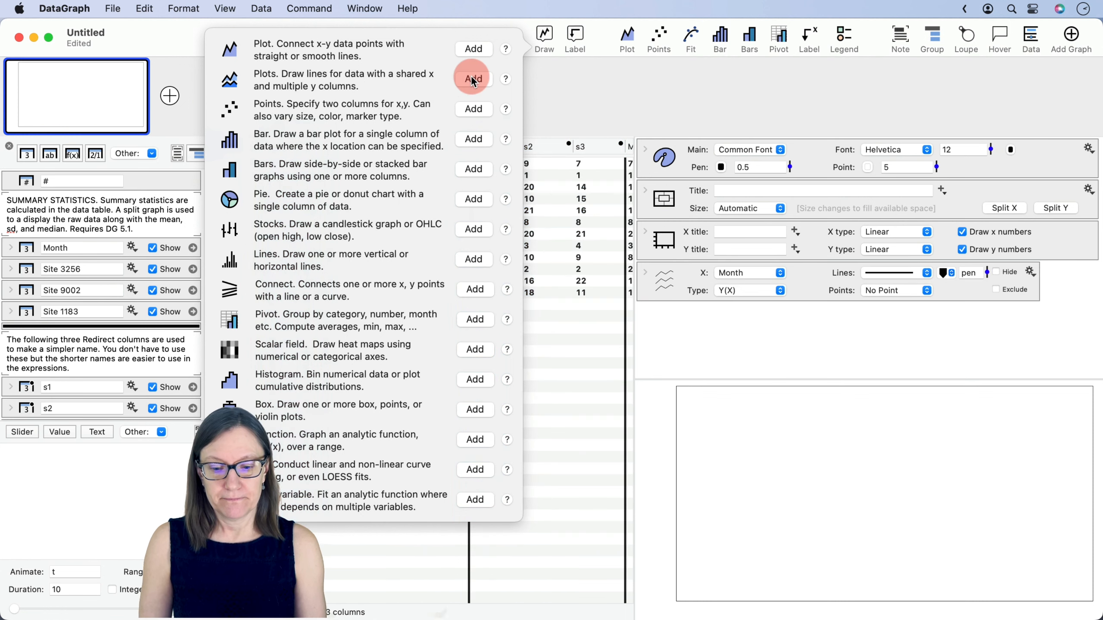
left_click(797, 335)
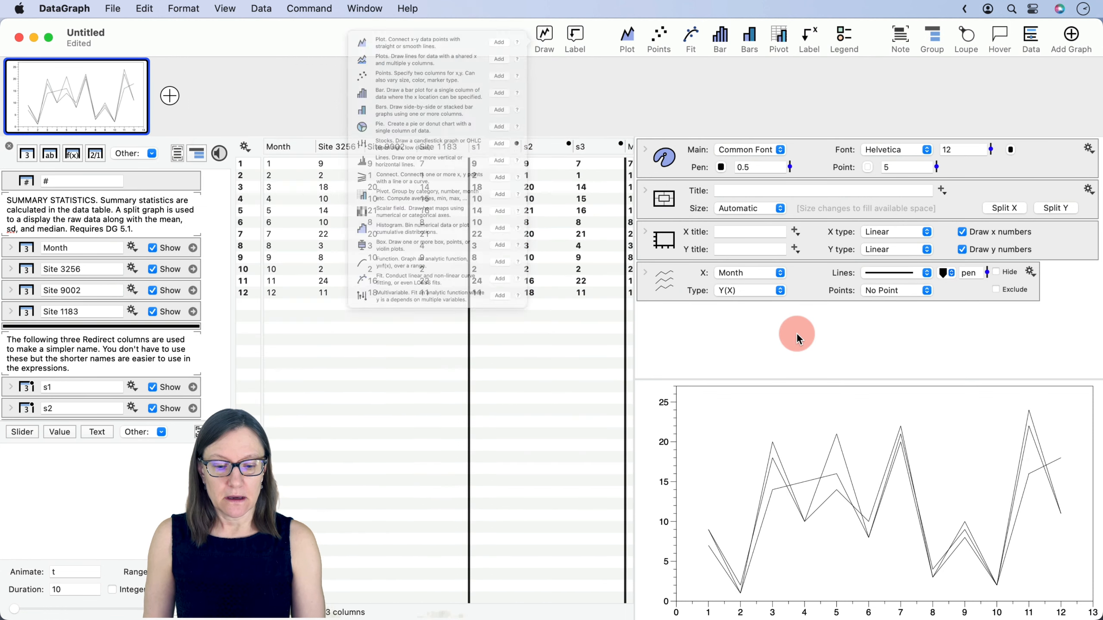
left_click(646, 273)
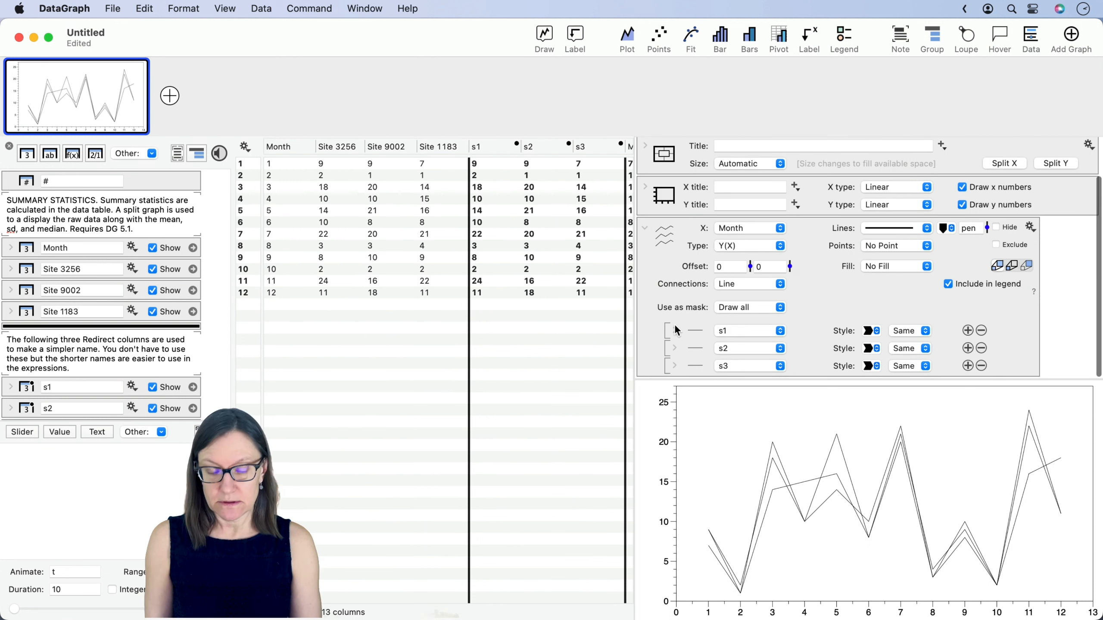
key("ctrl+z")
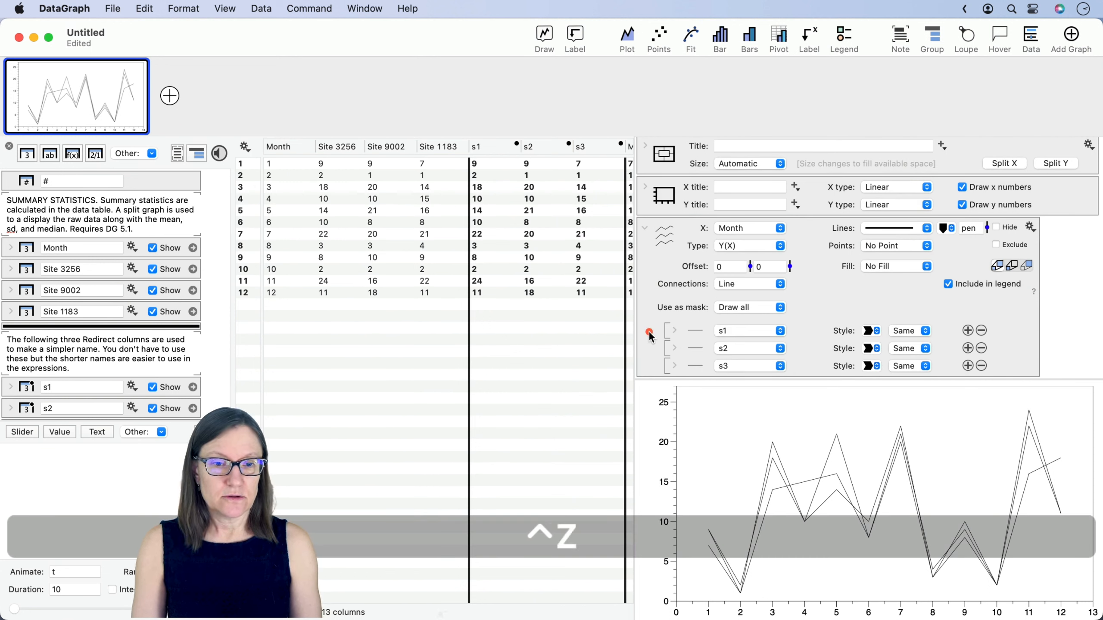
left_click(648, 315)
mouse_move(649, 315)
left_mouse_down()
mouse_move(794, 360)
mouse_move(814, 378)
left_mouse_up()
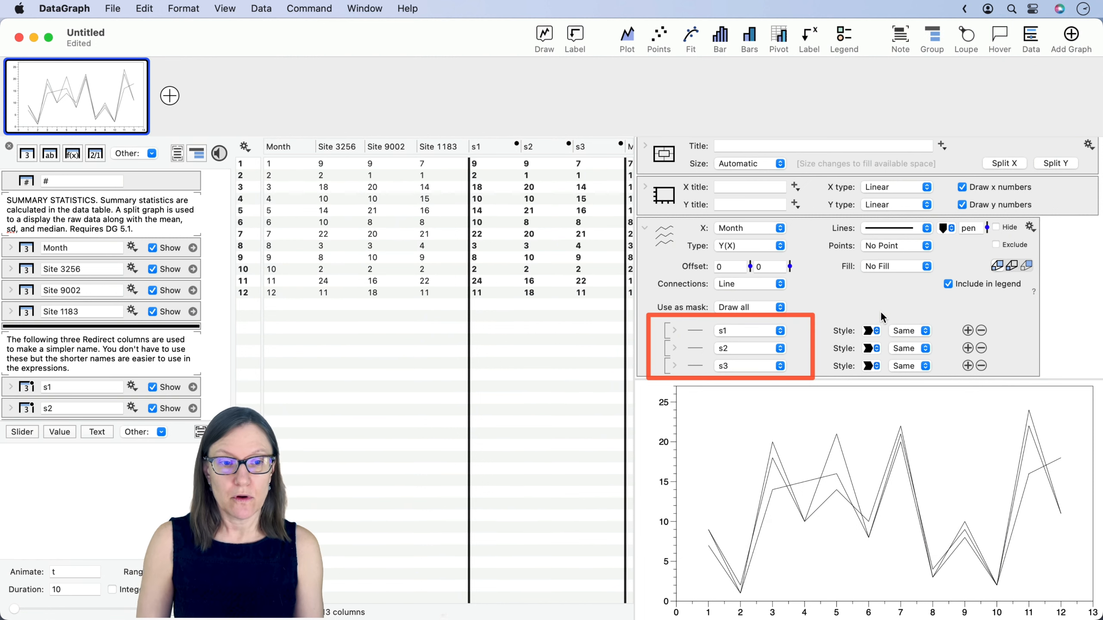
left_click(872, 332)
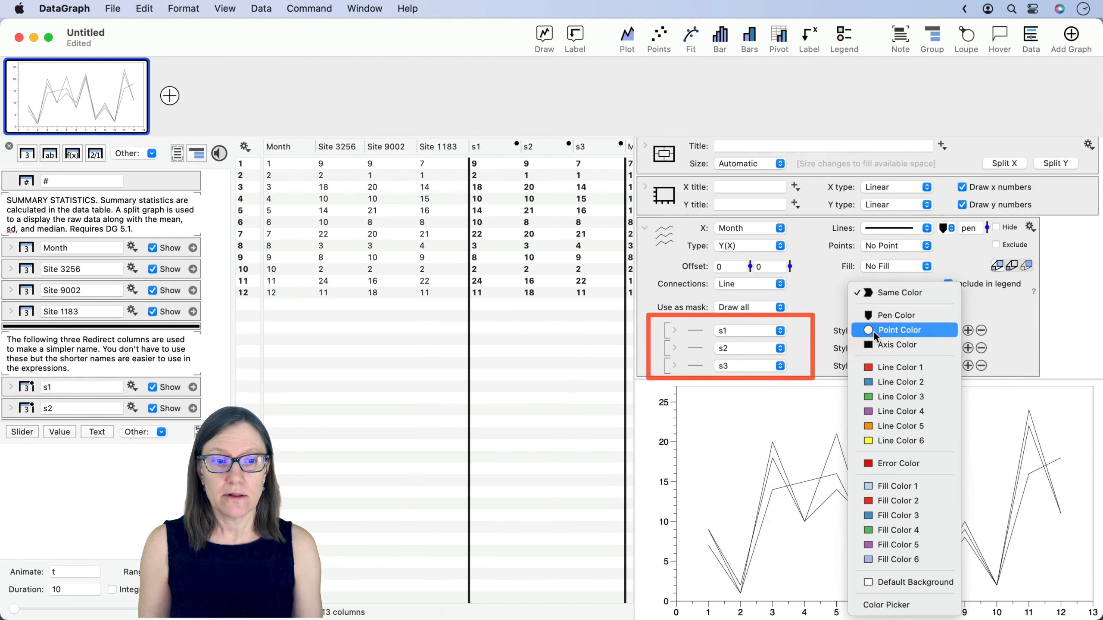
left_click(1052, 250)
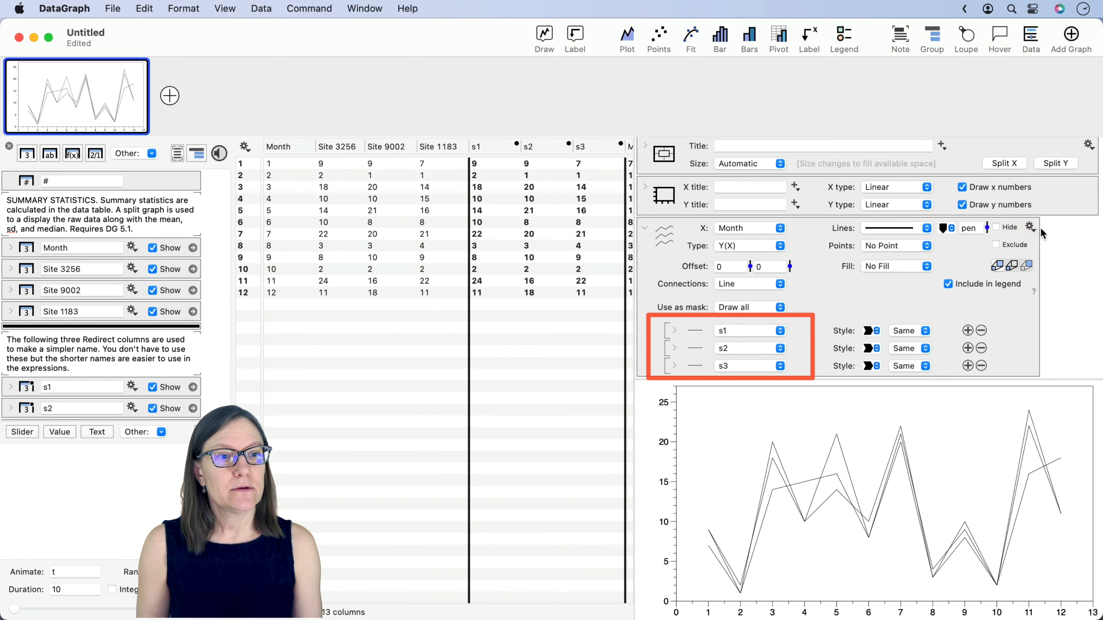
- Apply the Set #1 color suggestion to the three plotted lines and set their line width to 1
left_click(1028, 224)
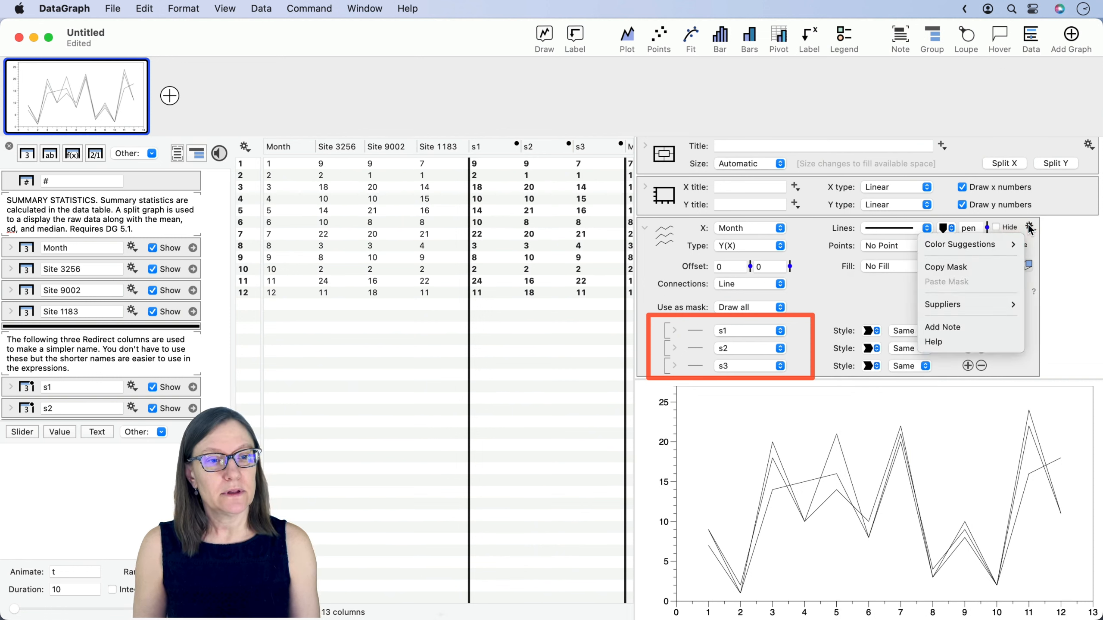
mouse_move(998, 249)
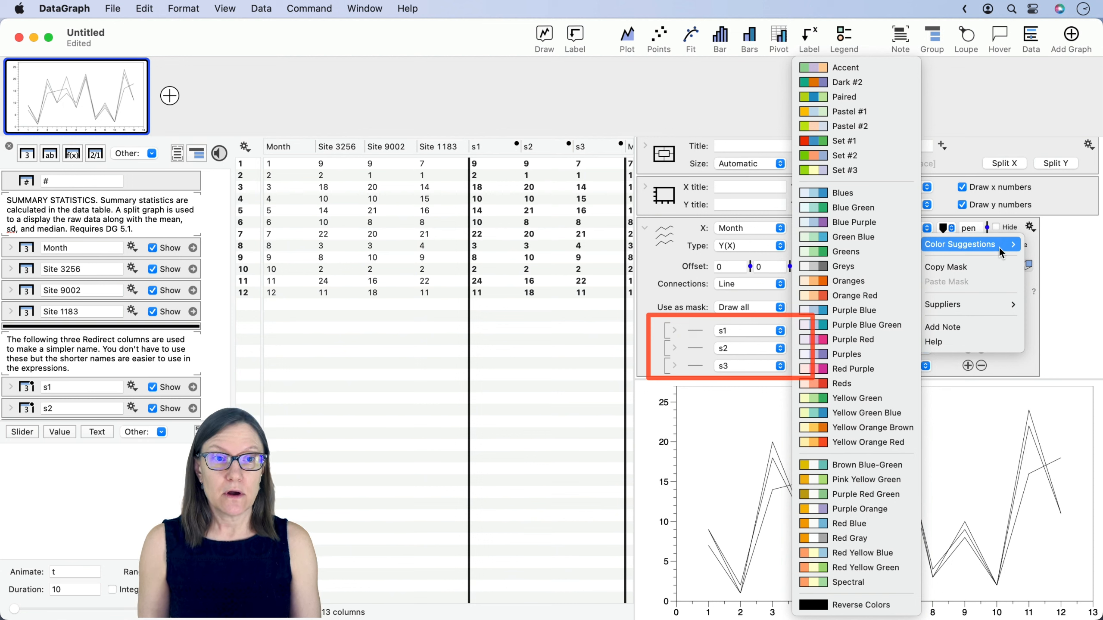
left_click(840, 142)
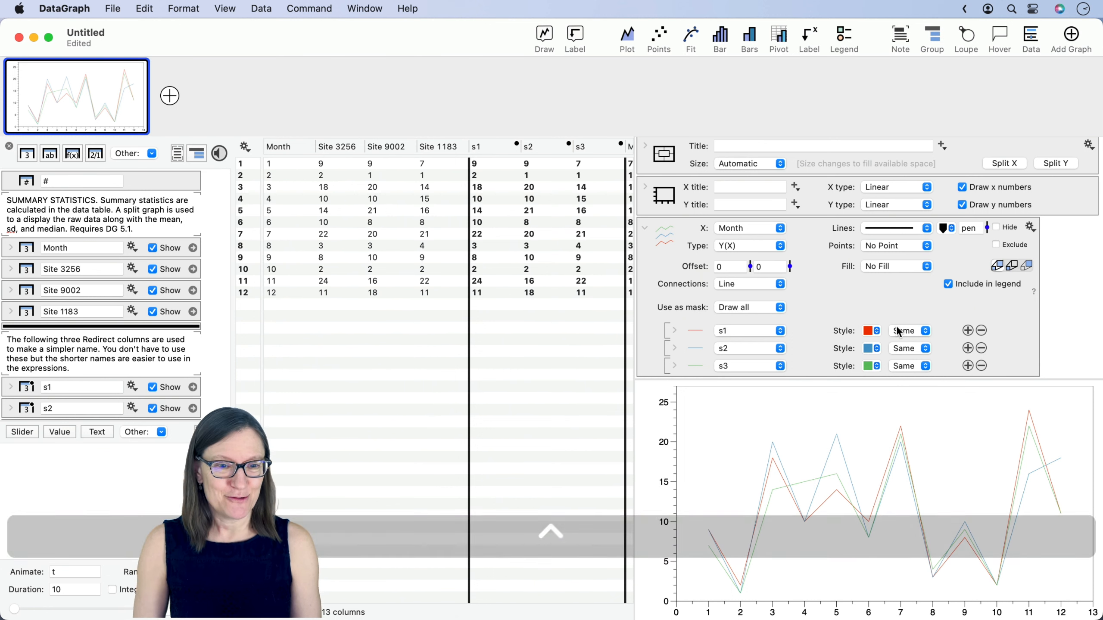
left_click(987, 229)
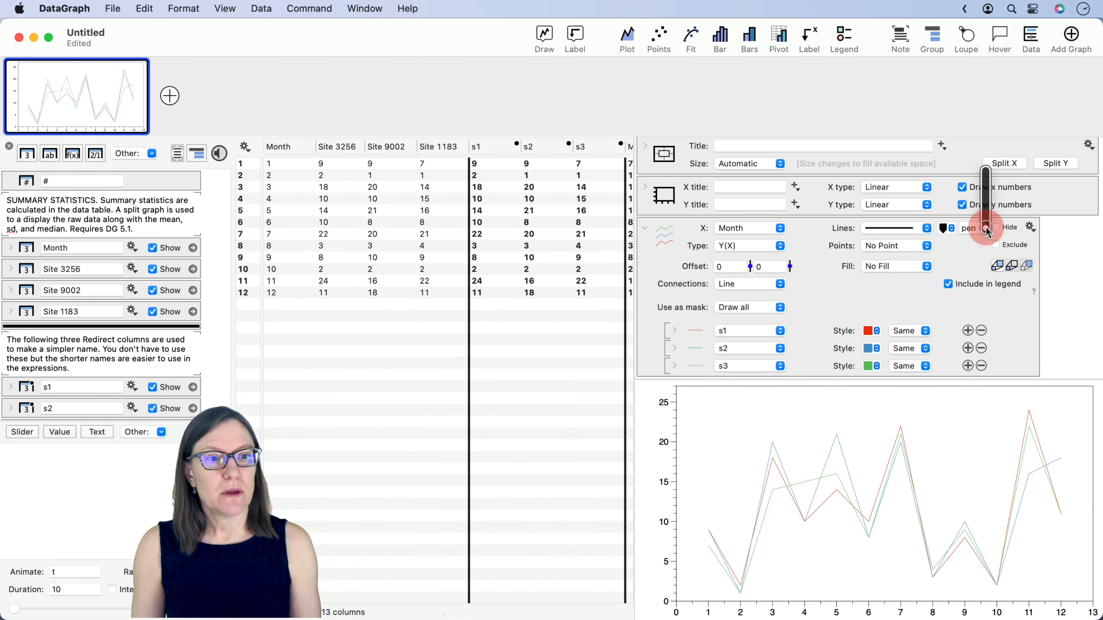
left_click_drag(988, 230, 985, 223)
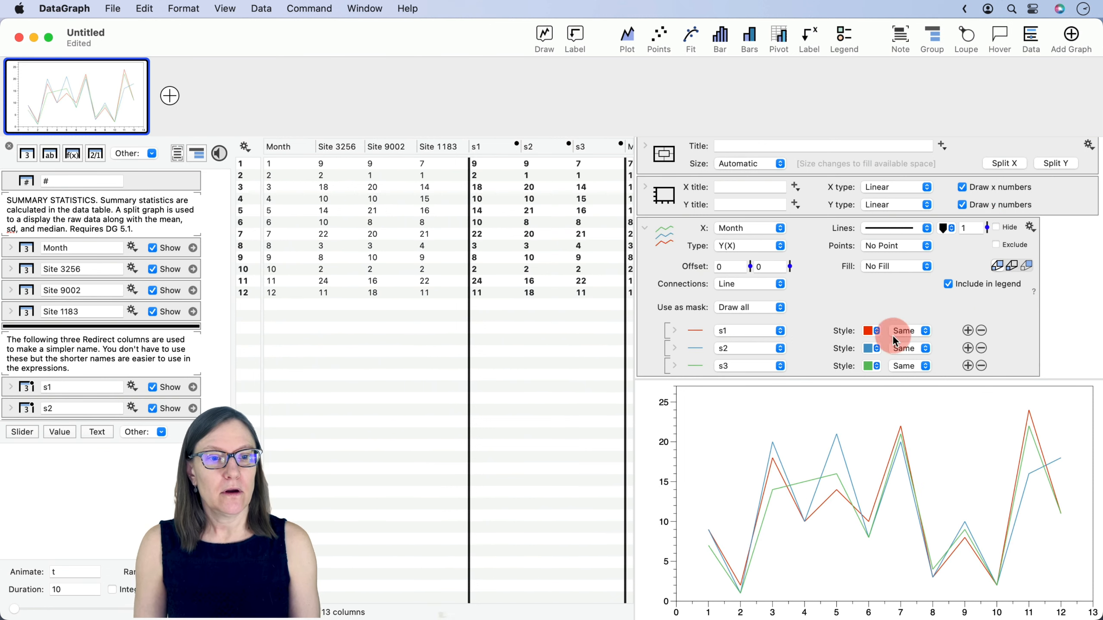
- Mark s1 with filled circles, s2 with filled squares and s3 with filled upward triangles, and collapse the Plots settings
left_click(918, 334)
left_click(901, 368)
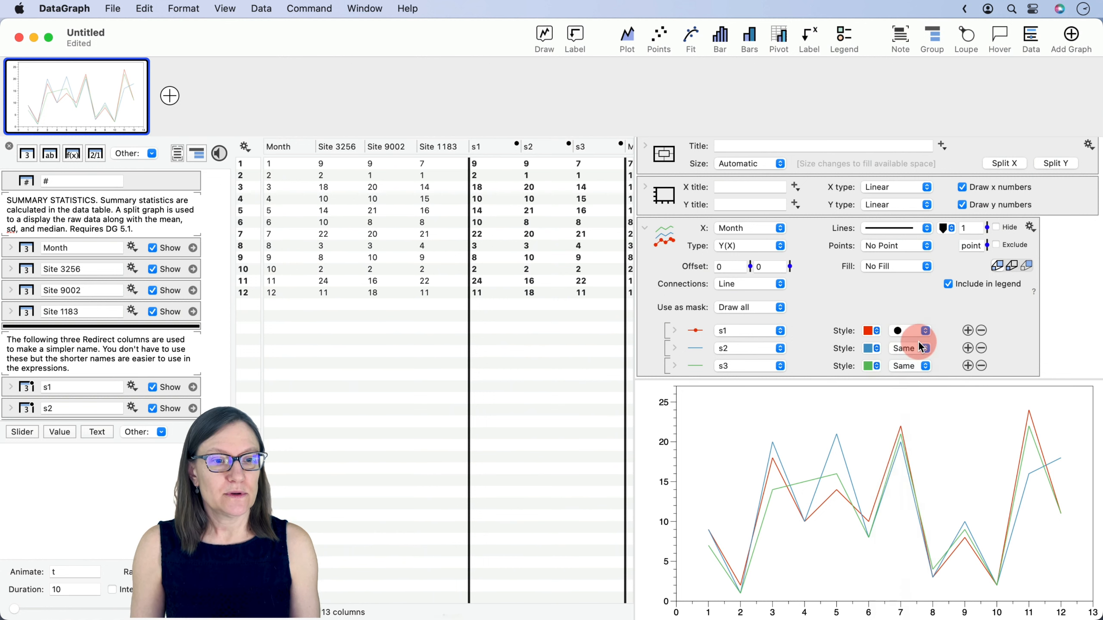
left_click(912, 349)
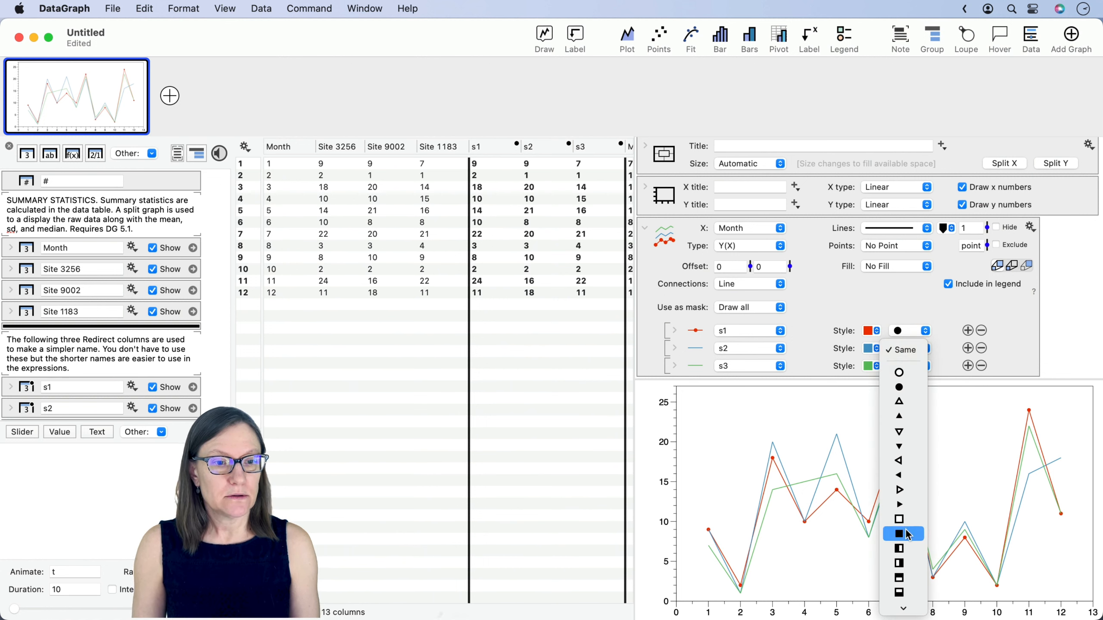
left_click(901, 534)
left_click(912, 366)
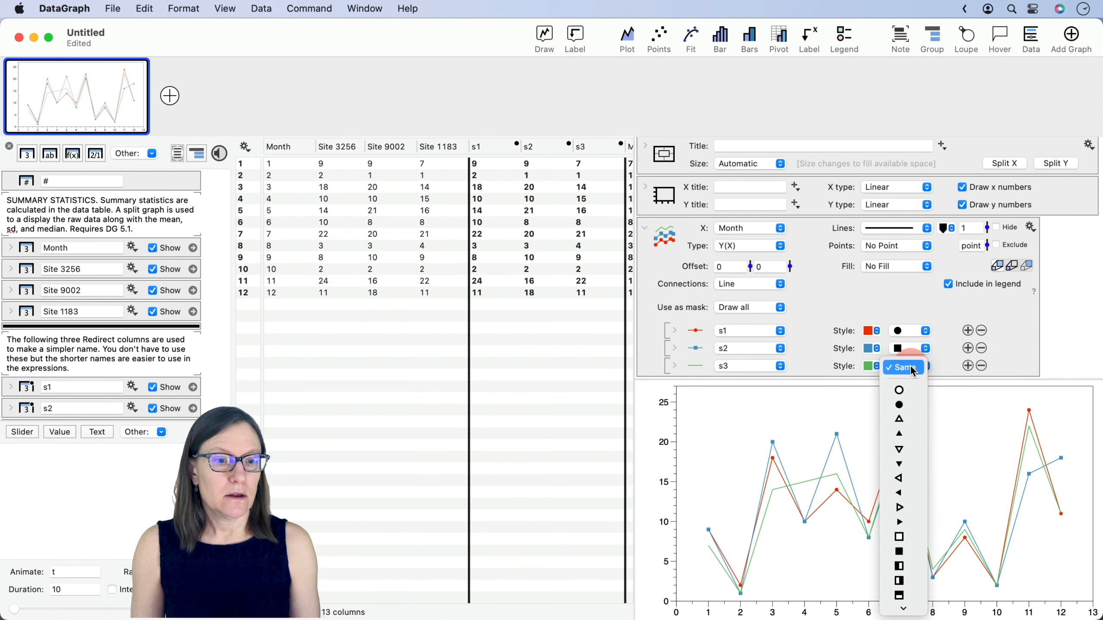
left_click(907, 434)
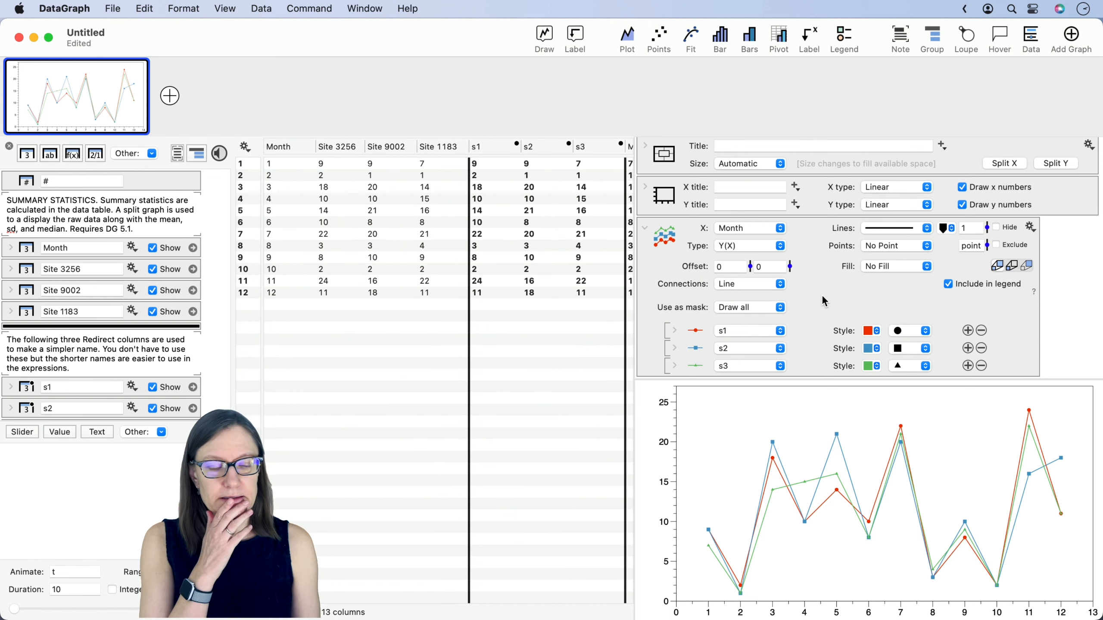
scroll(822, 295, "up", 3)
left_click(646, 270)
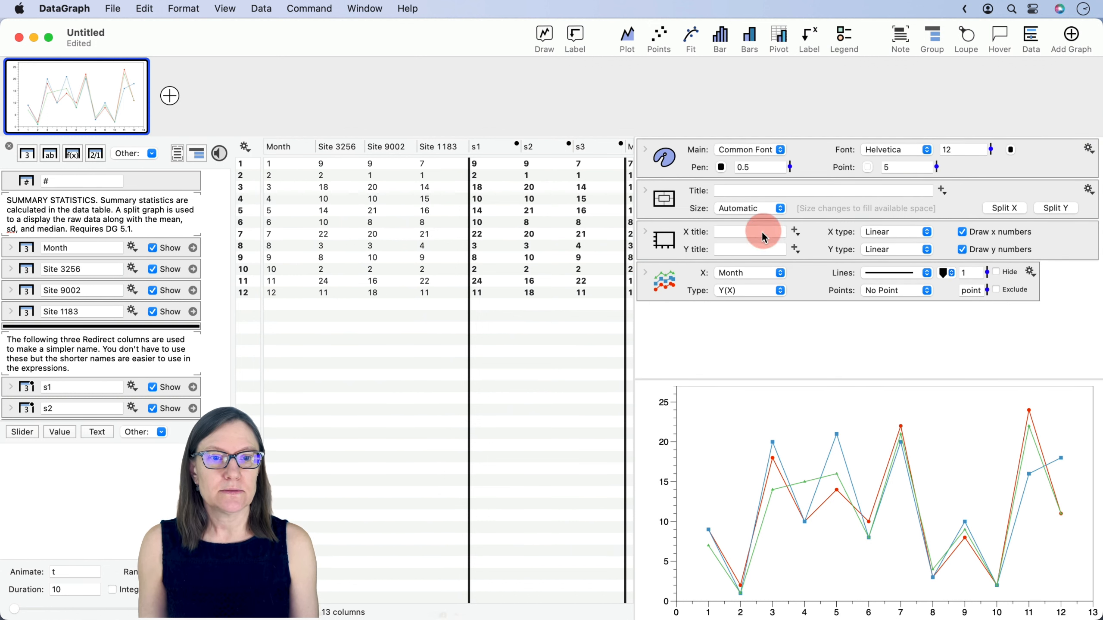
- Title the x axis "Month" and the y axis "Values"
left_click(750, 234)
type("Month")
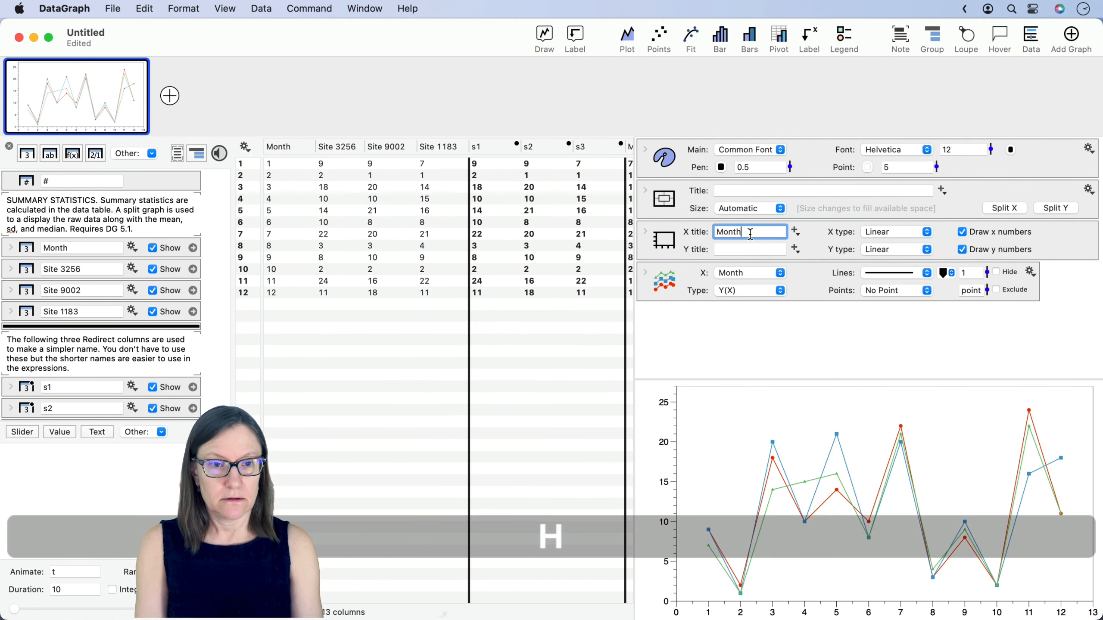
key("Return")
left_click(732, 249)
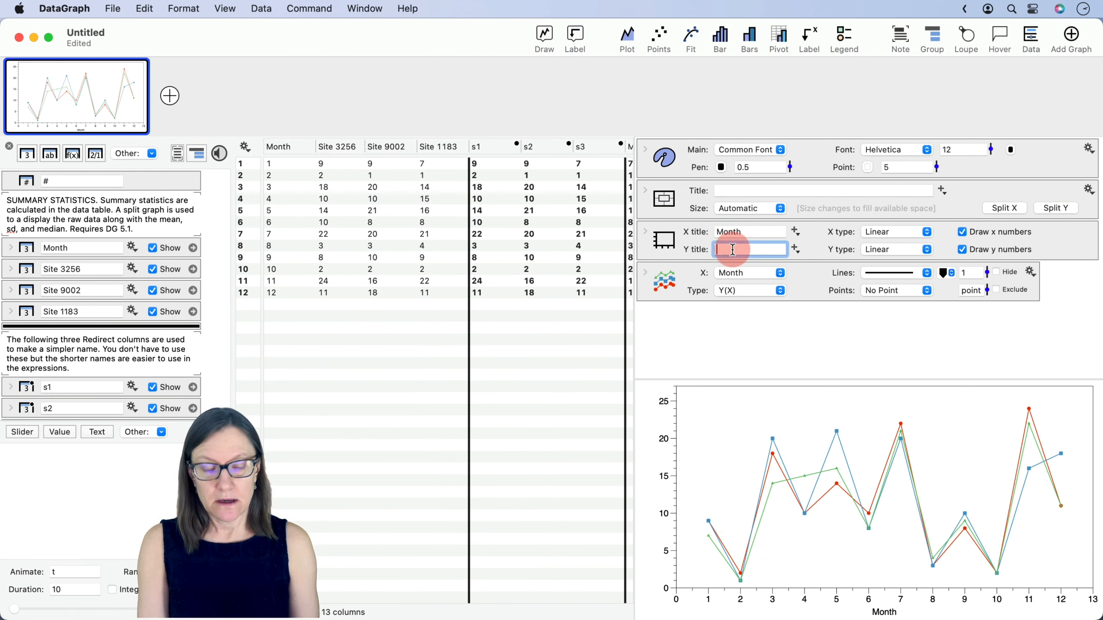
type("B")
key("BackSpace")
type("Values")
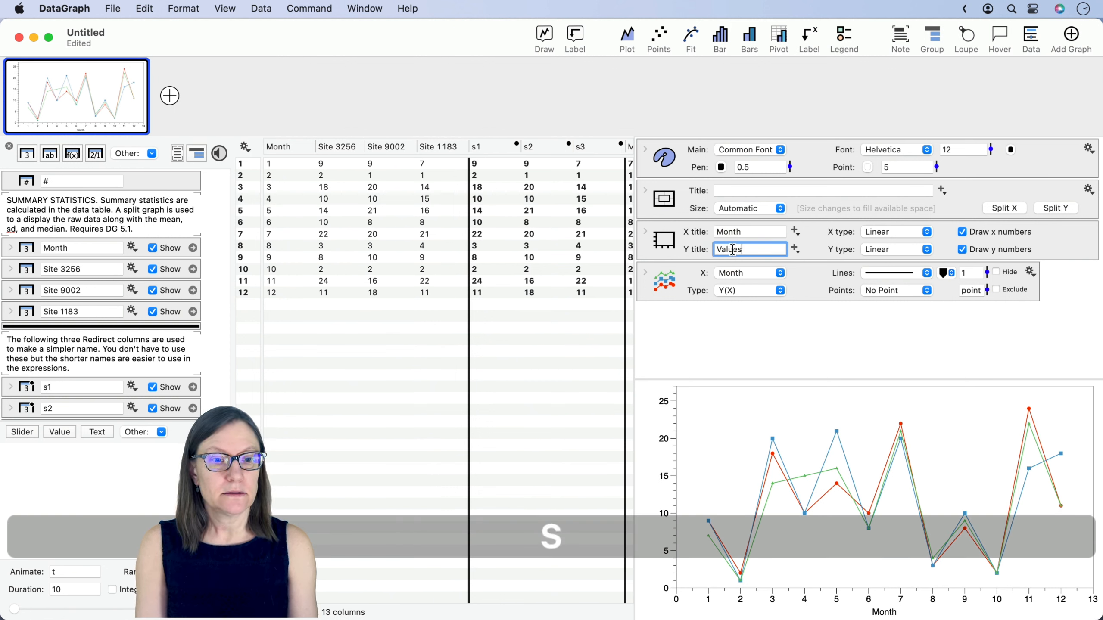
key("Return")
left_click(760, 325)
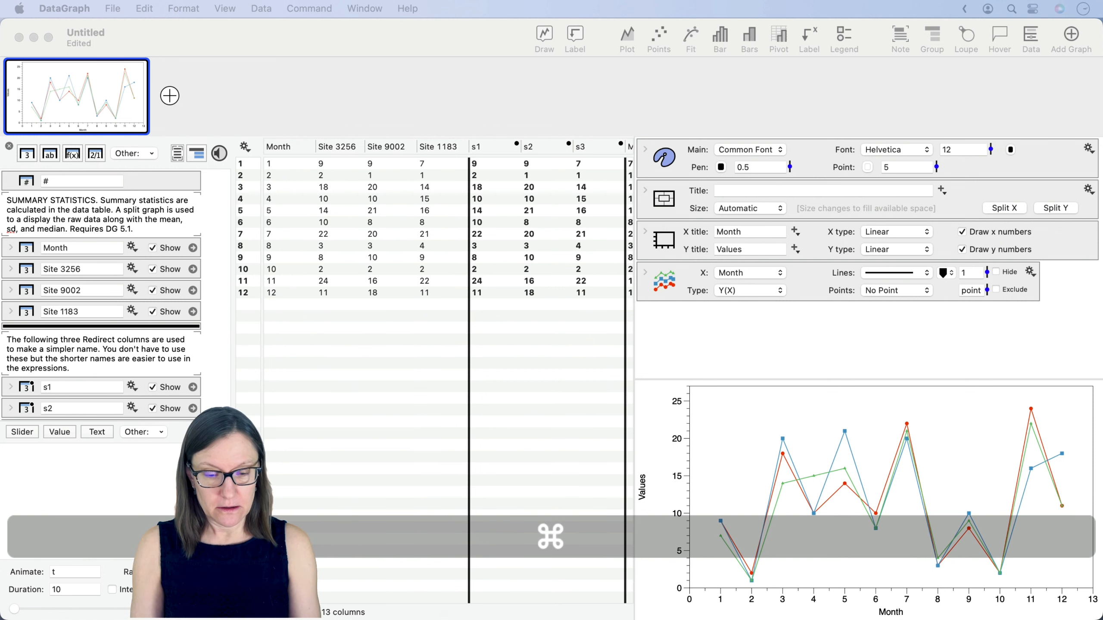
key("ctrl+alt+super+k")
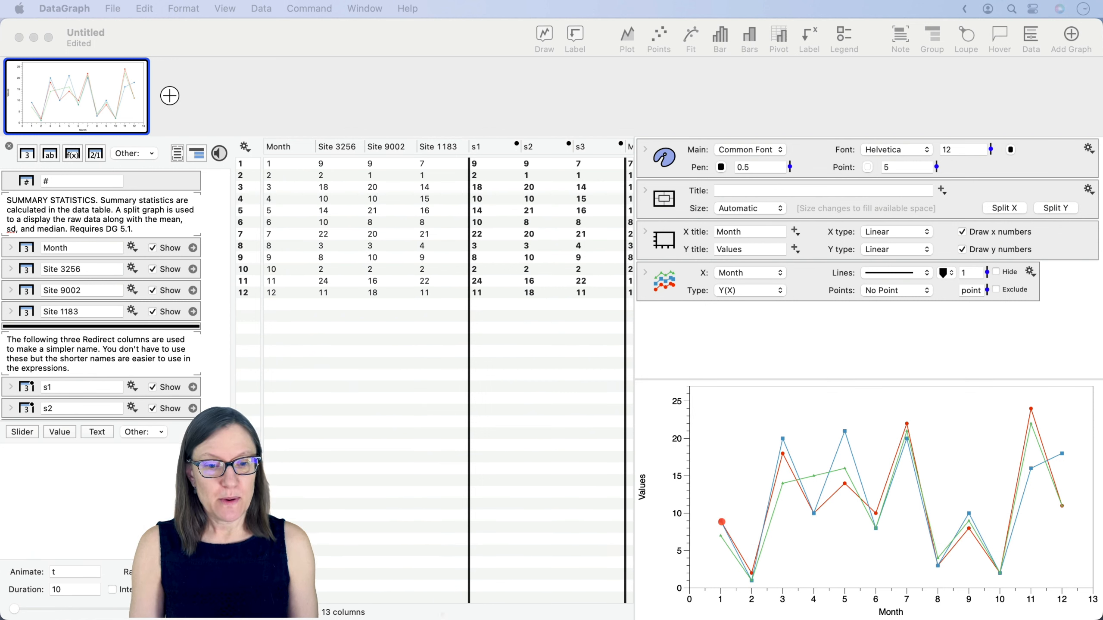
left_click_drag(720, 521, 691, 521)
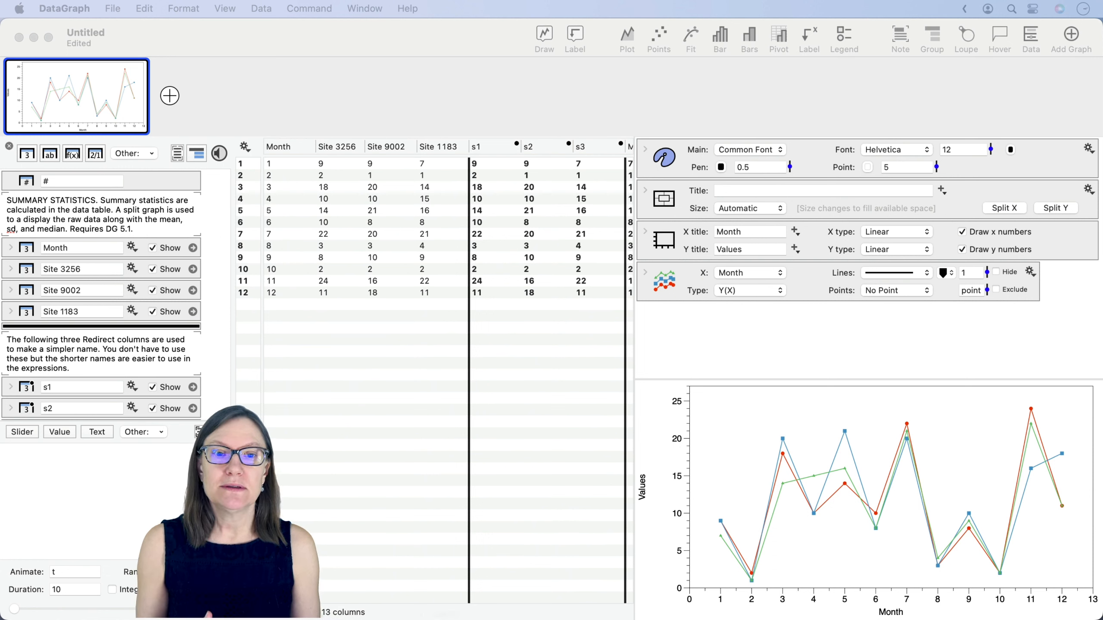
- Set the padding for x to 5 % in the axis settings and collapse them again
left_click(645, 231)
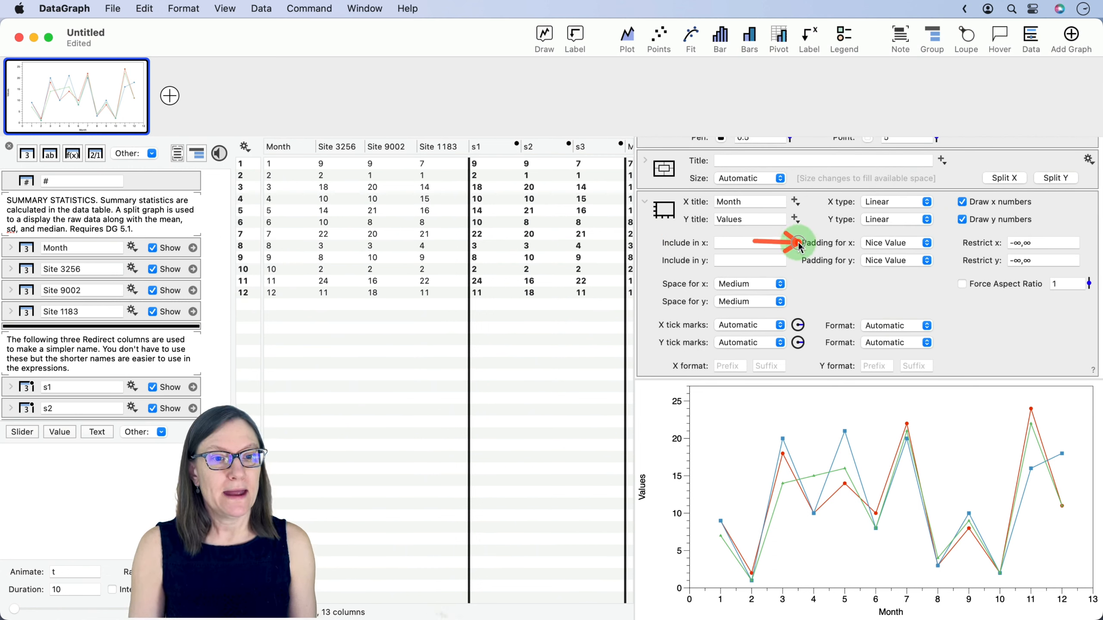
left_click(897, 244)
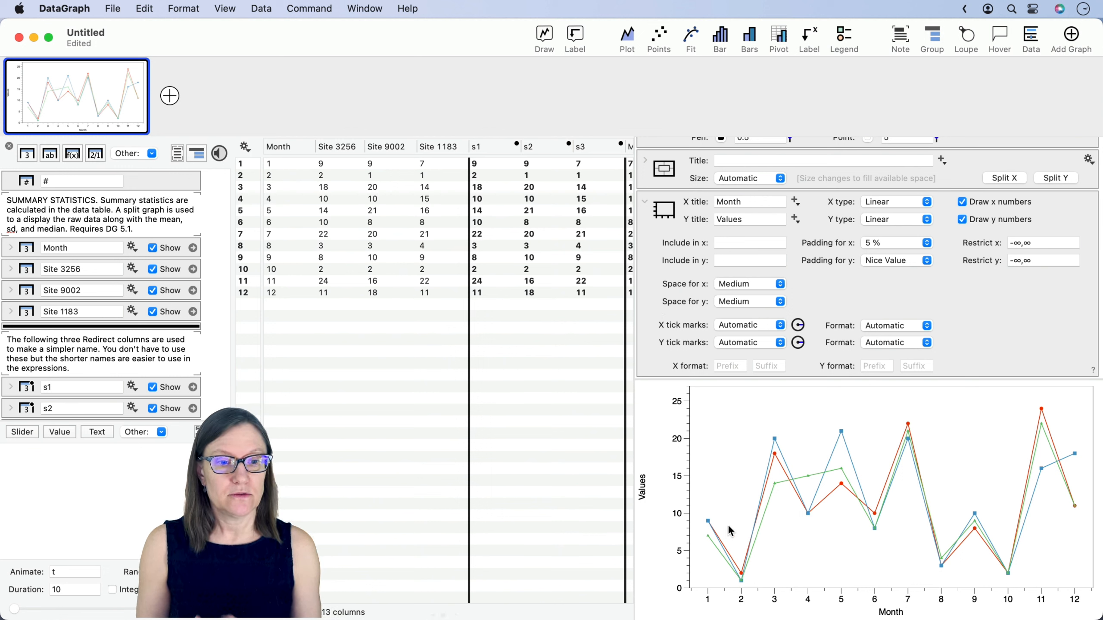
left_click(645, 202)
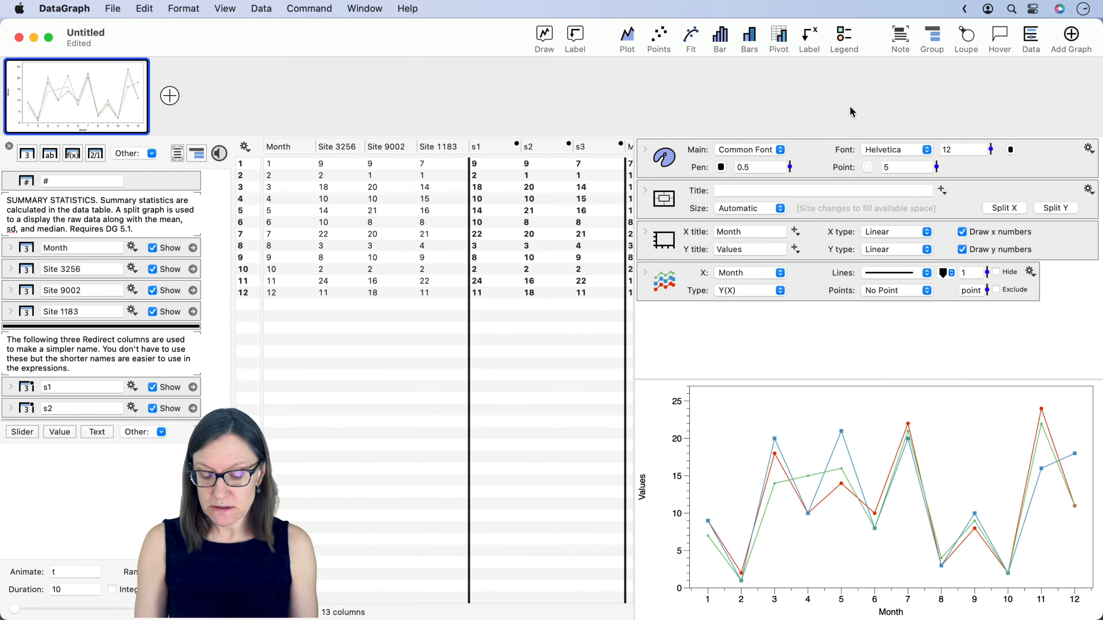
- Add a legend anchored Upper Left inside the graph and narrow its box to a width of about 97.5
left_click_drag(843, 112, 843, 75)
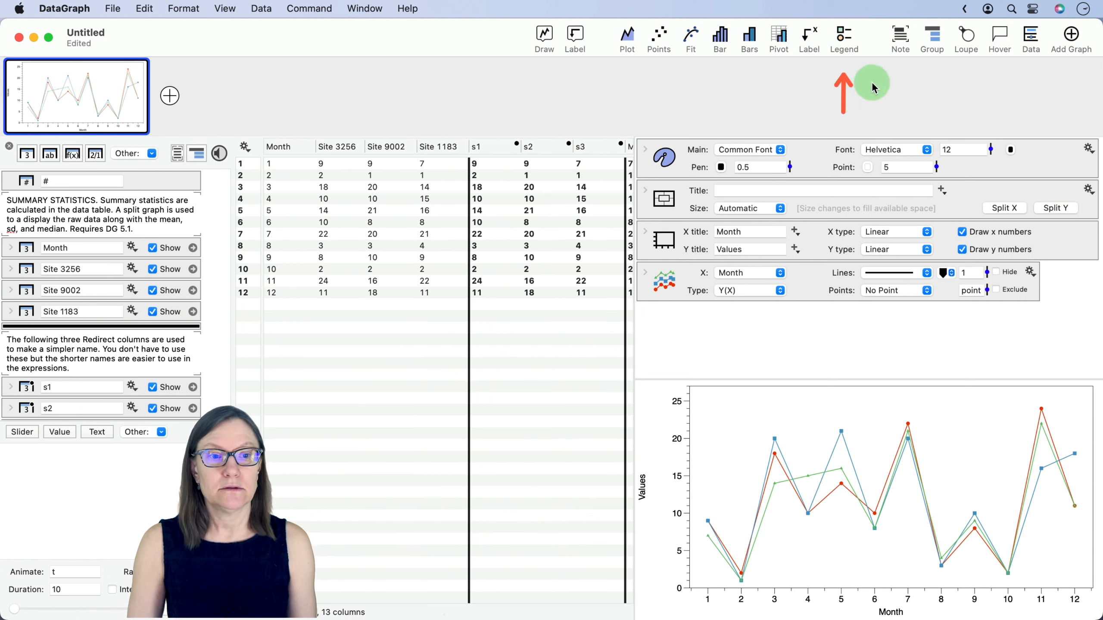
left_click(844, 38)
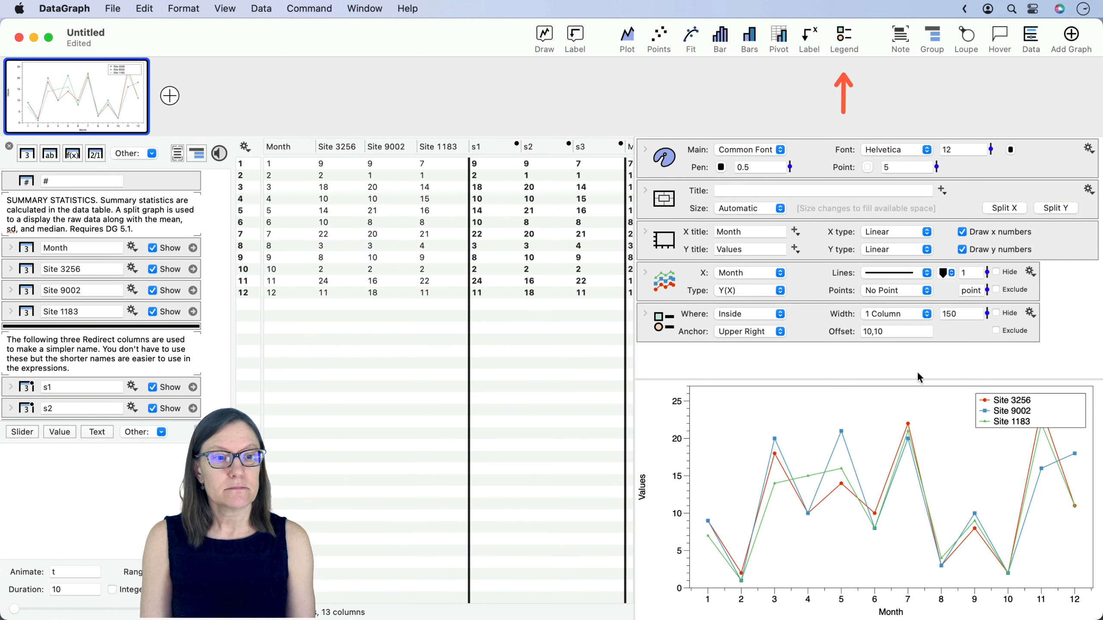
left_click(1000, 411)
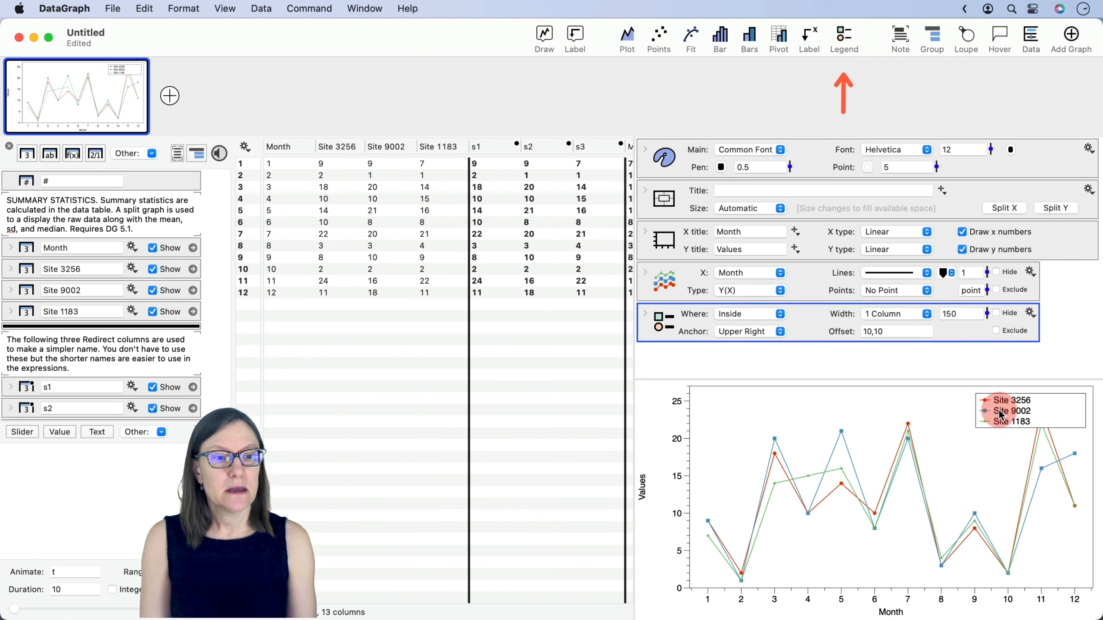
left_click(754, 332)
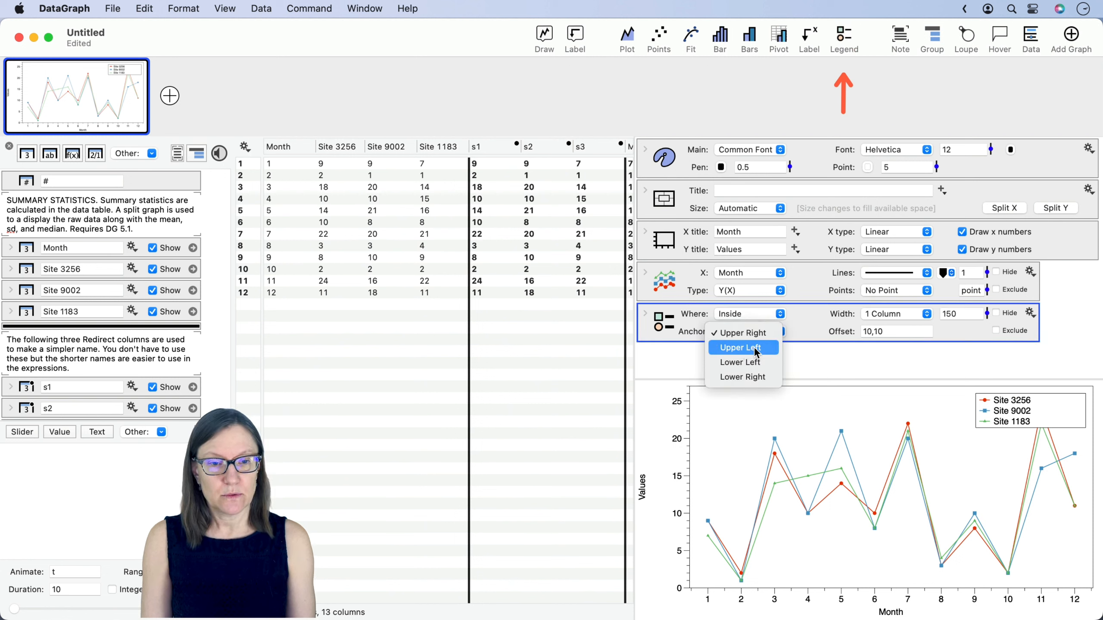
left_click(755, 350)
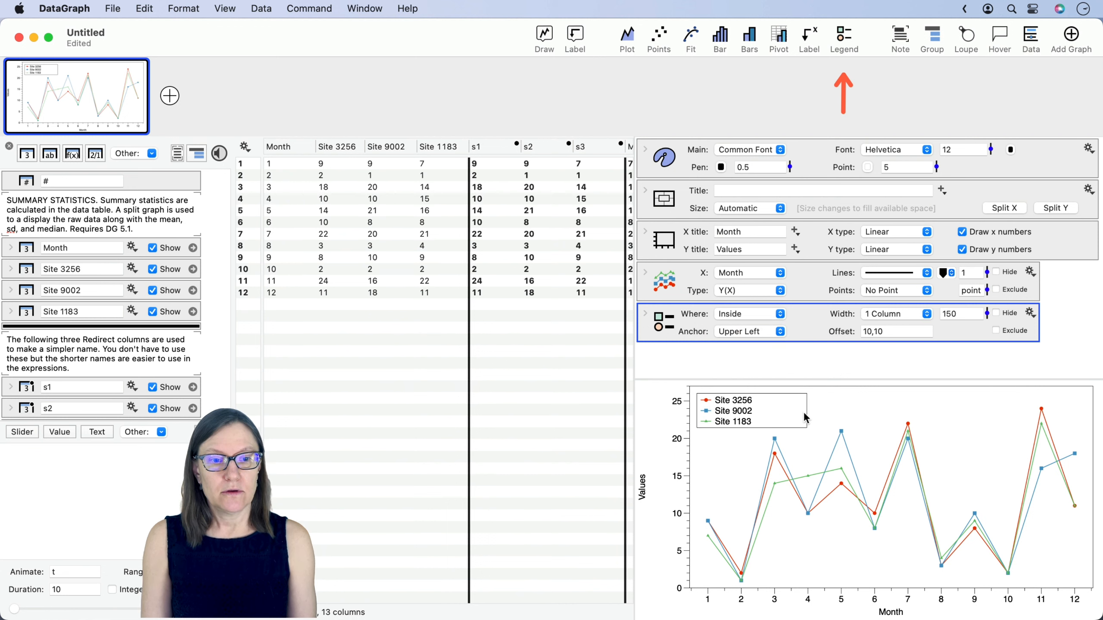
left_click_drag(805, 417, 768, 412)
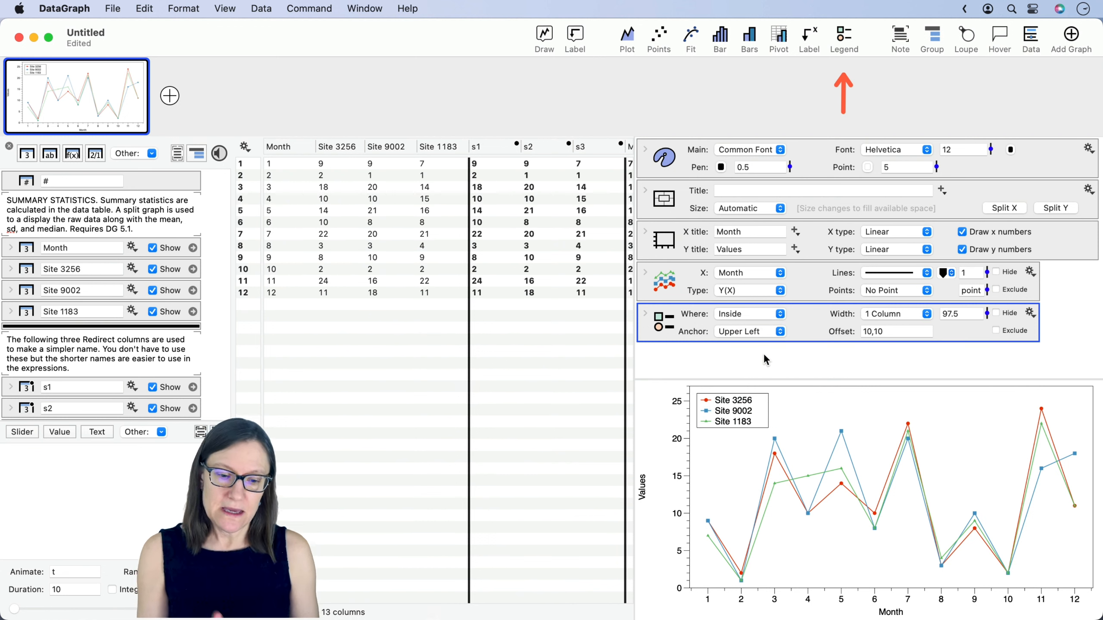
- Try Site 9002 as the source of the s1 redirect column, restore Site 3256 and collapse the column's settings
left_click(753, 360)
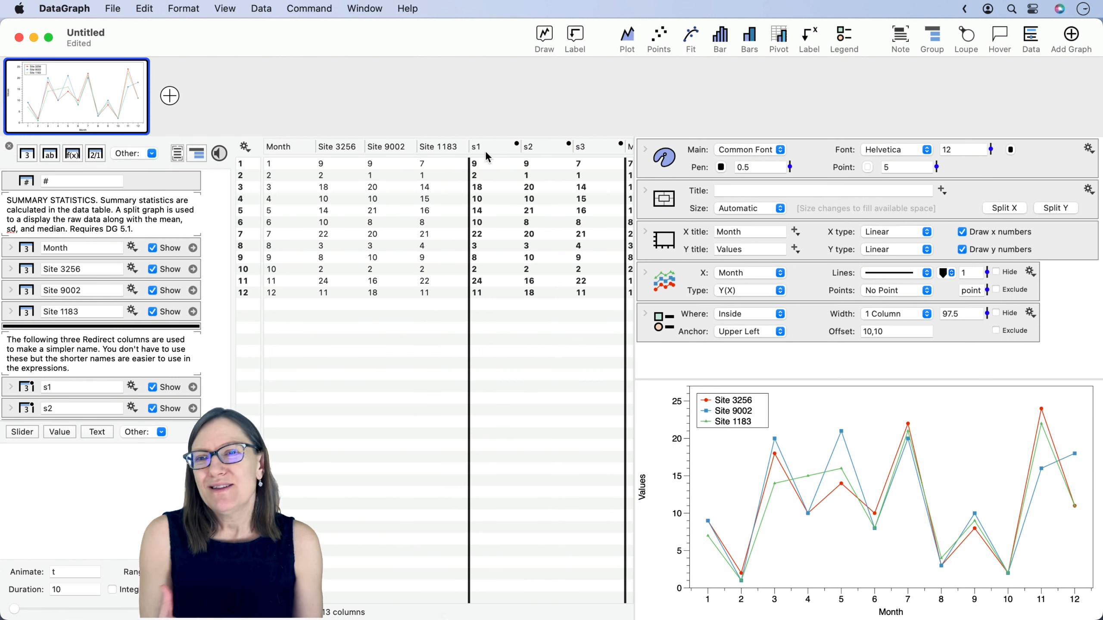
left_click(500, 147)
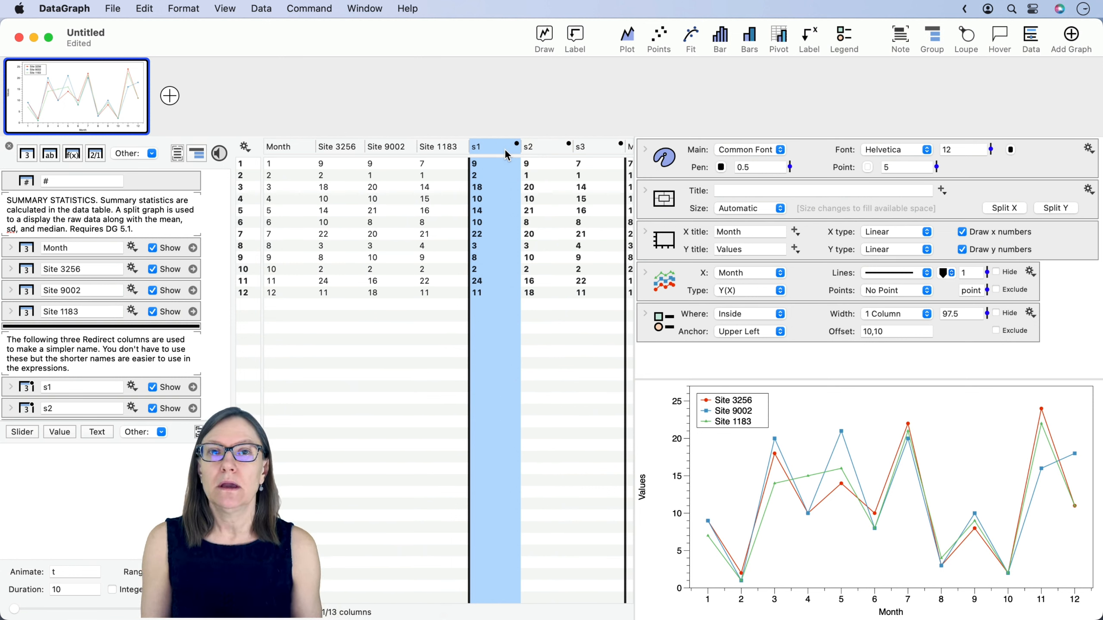
scroll(124, 325, "down", 2)
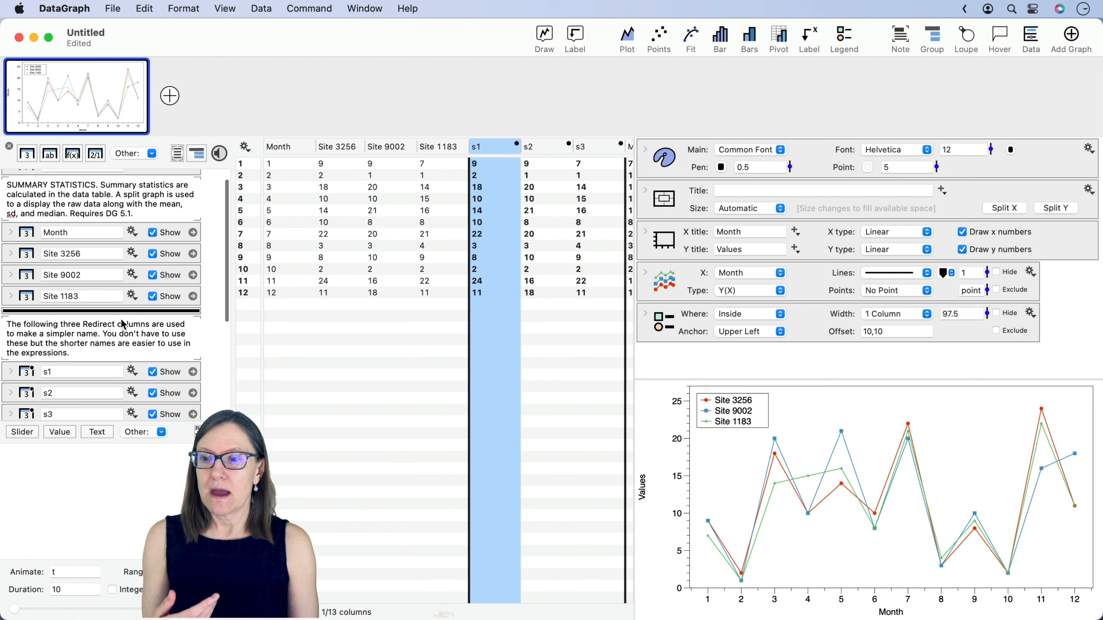
left_click(10, 370)
left_click(78, 385)
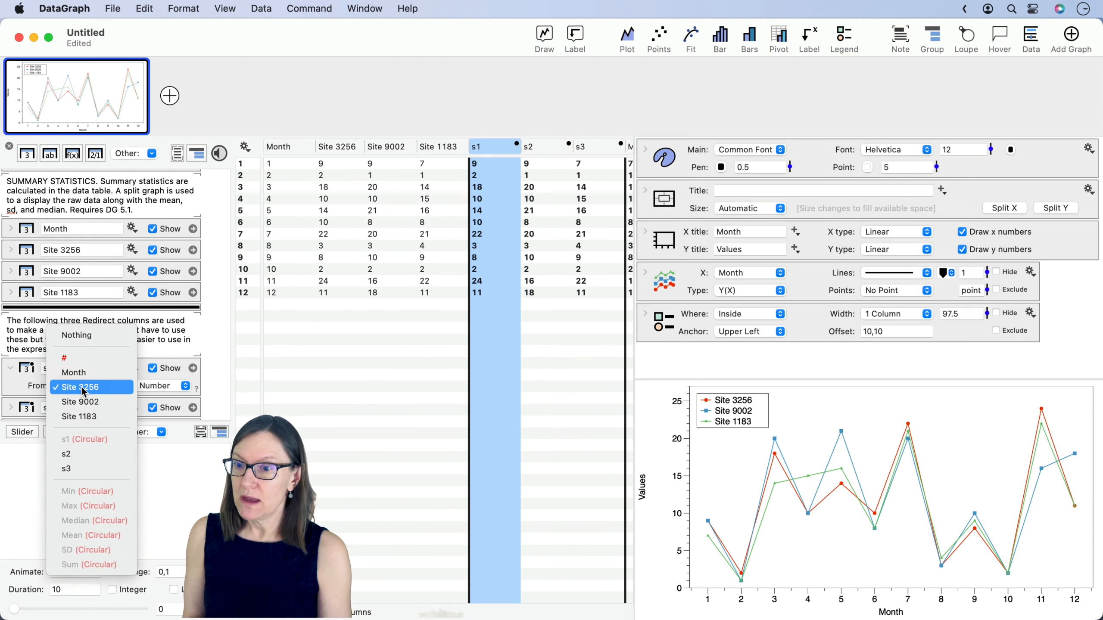
left_click(94, 403)
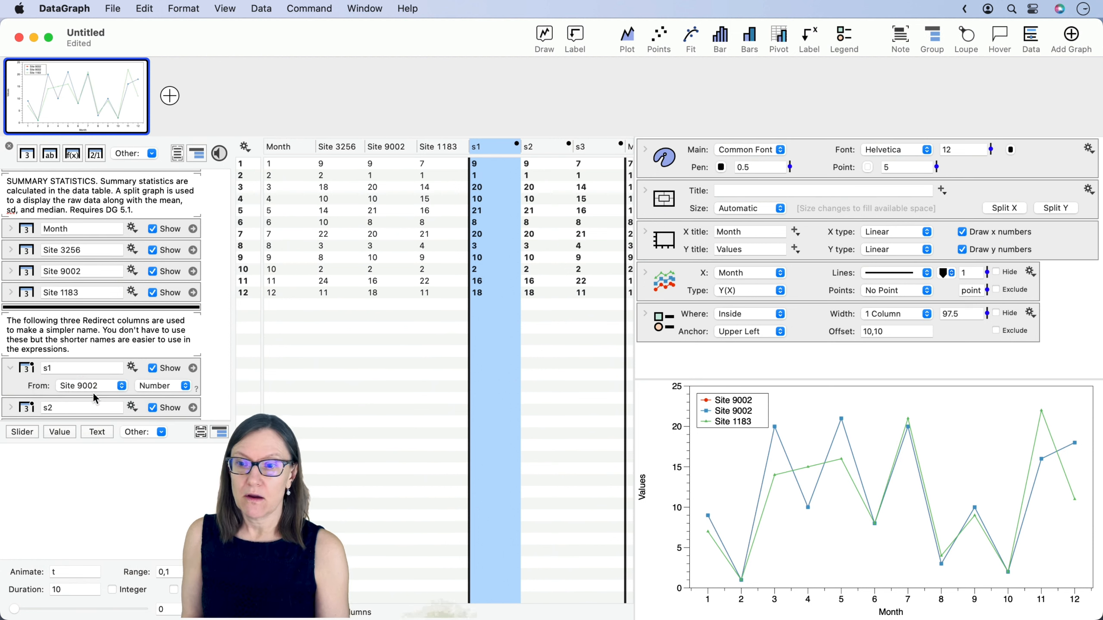
left_click(93, 391)
left_click(87, 372)
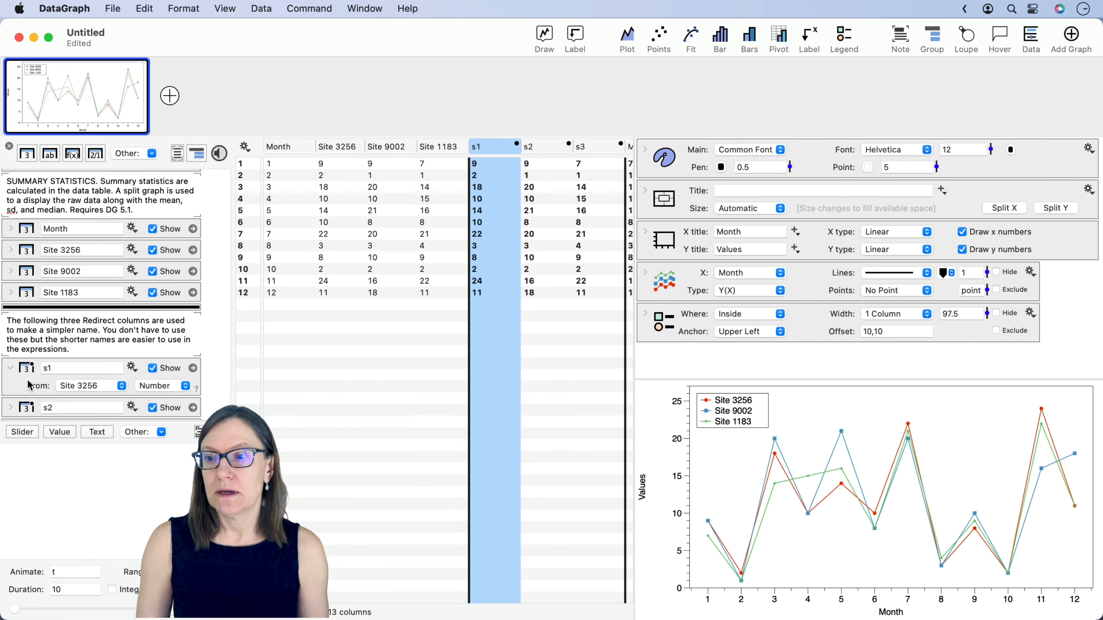
left_click(11, 368)
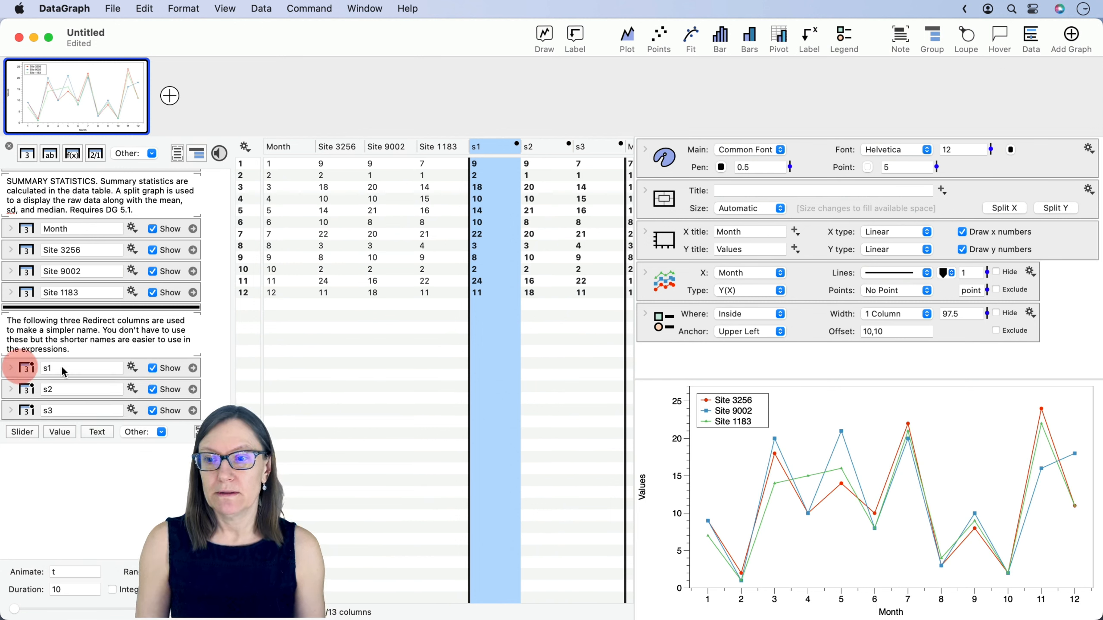
left_click(781, 370)
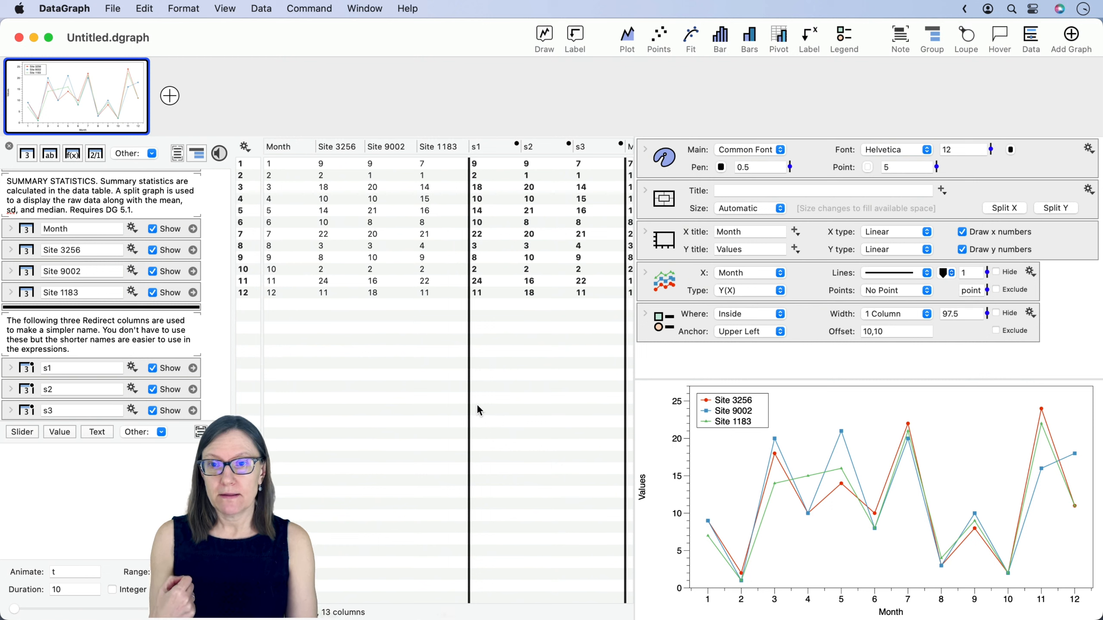
- Add a second graph to the file and draw a Plot of the Mean column against Month in it
left_click(170, 96)
left_click(430, 301)
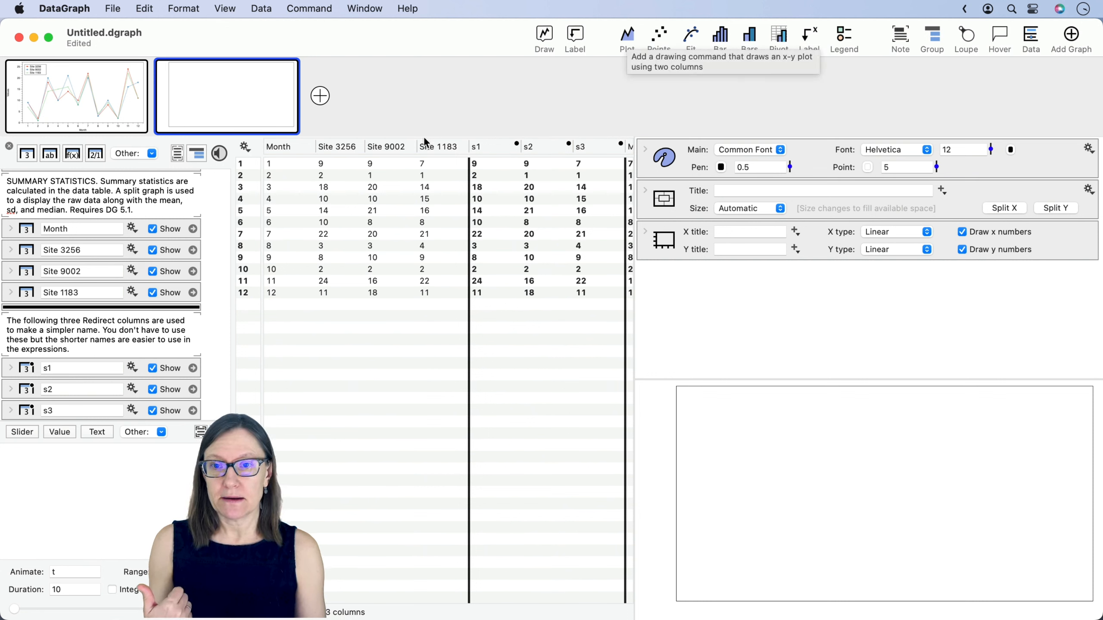
left_click(281, 145)
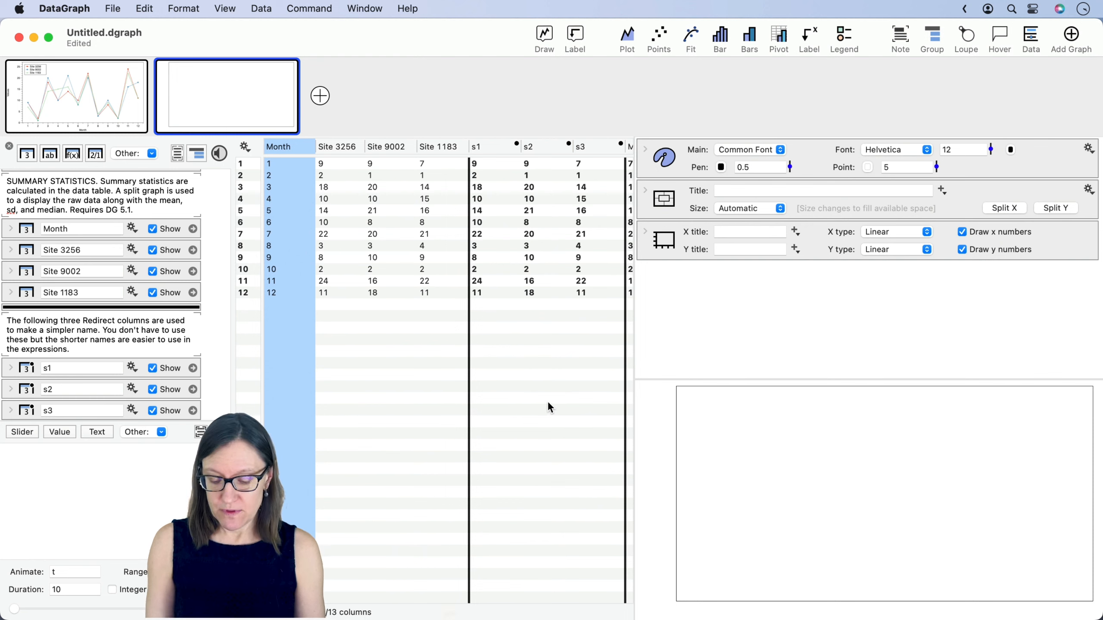
scroll(547, 407, "right", 10)
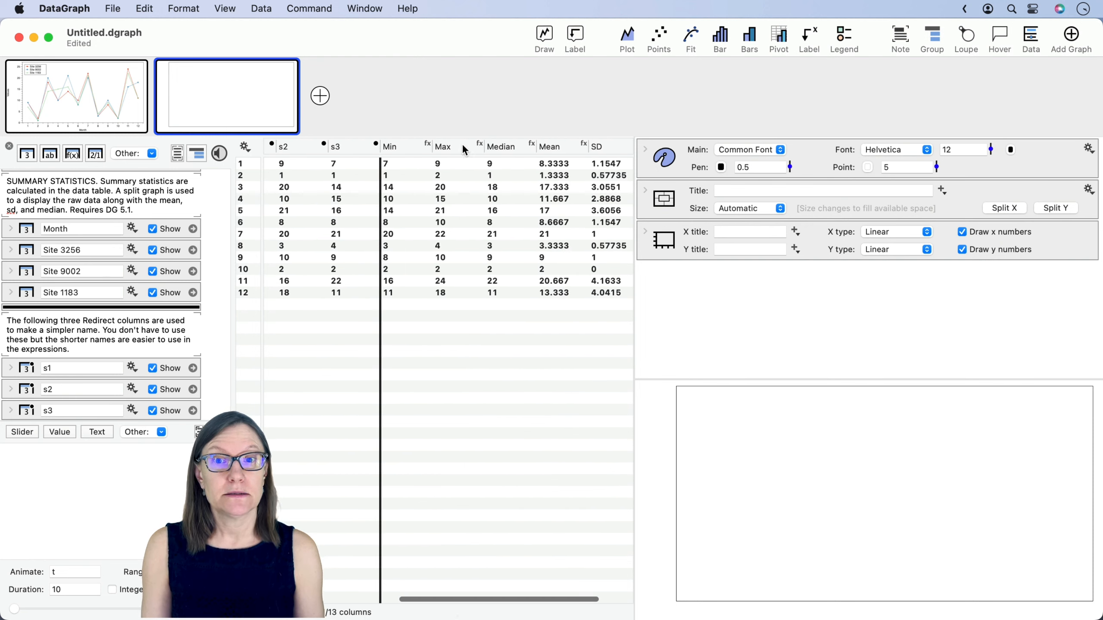
left_click(568, 146, "super")
scroll(469, 266, "left", 8)
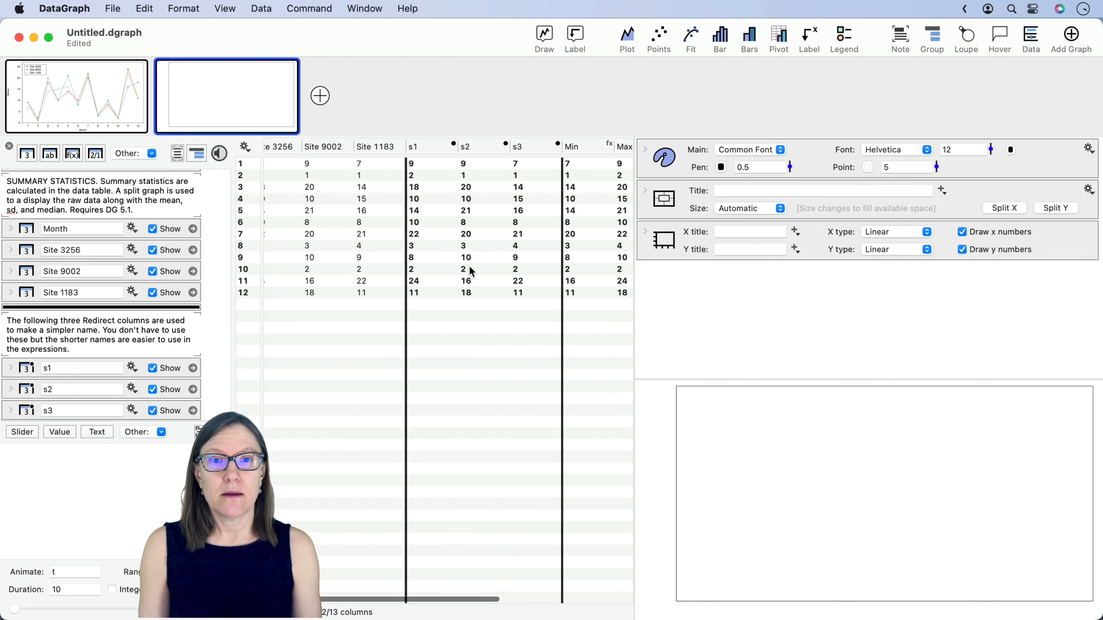
left_click(626, 37)
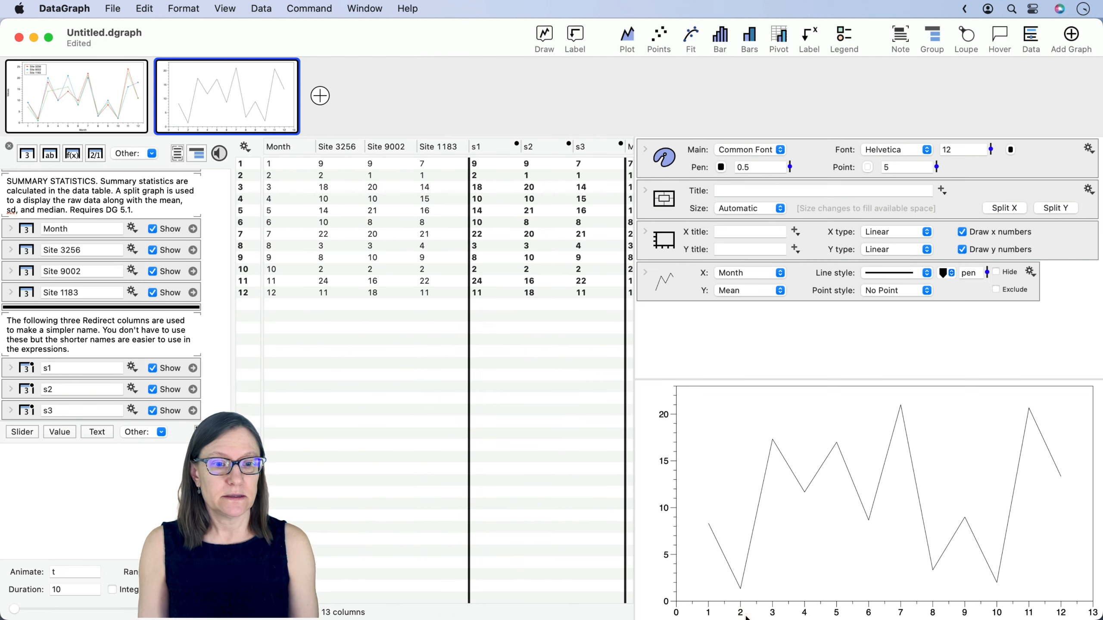
- Mark the points of the Mean line with filled circles and set its error bars to Tiny Bars
left_click(902, 294)
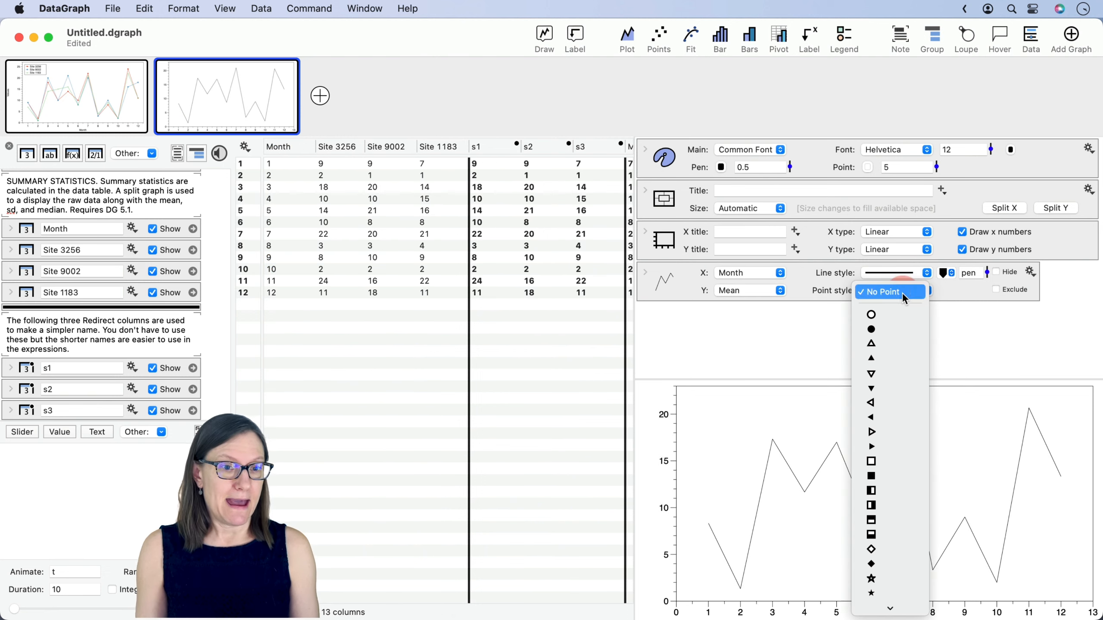
left_click(899, 329)
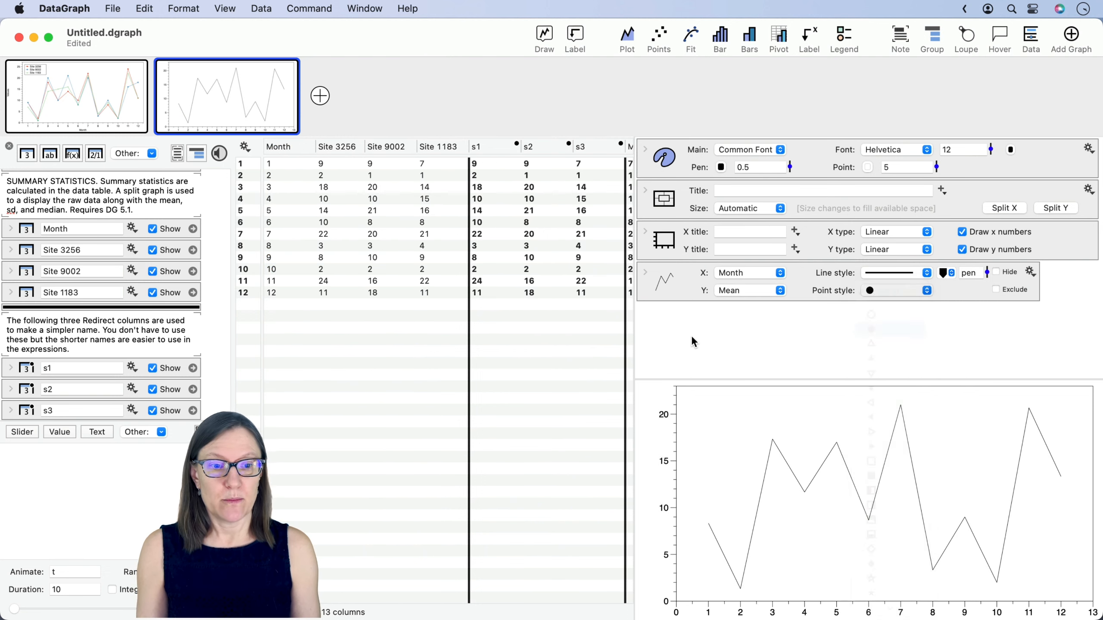
left_click(645, 273)
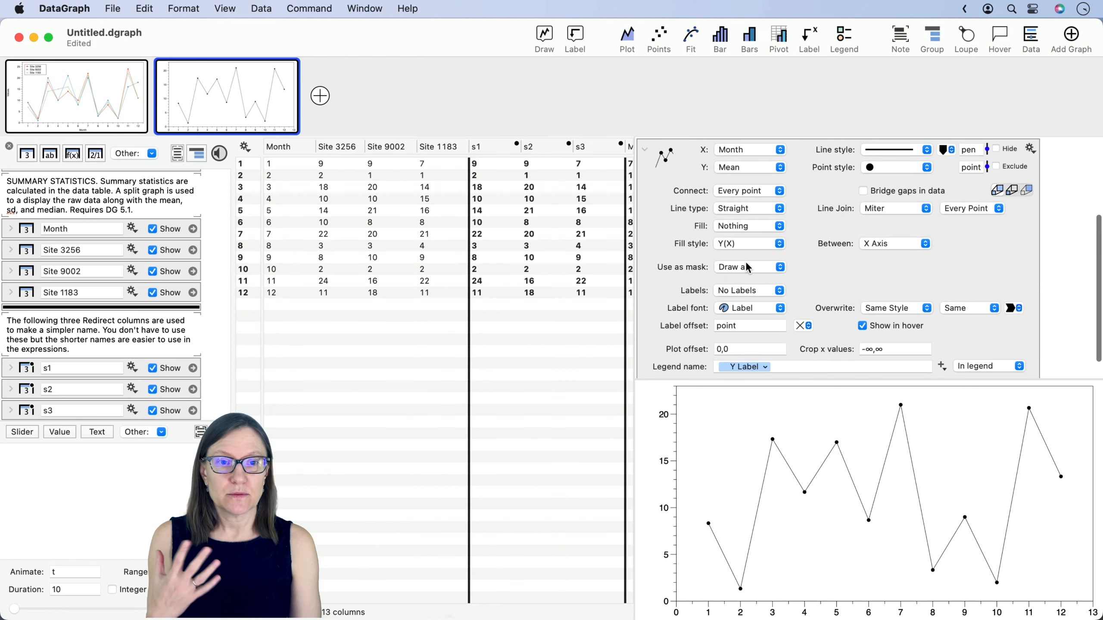
scroll(688, 235, "up", 3)
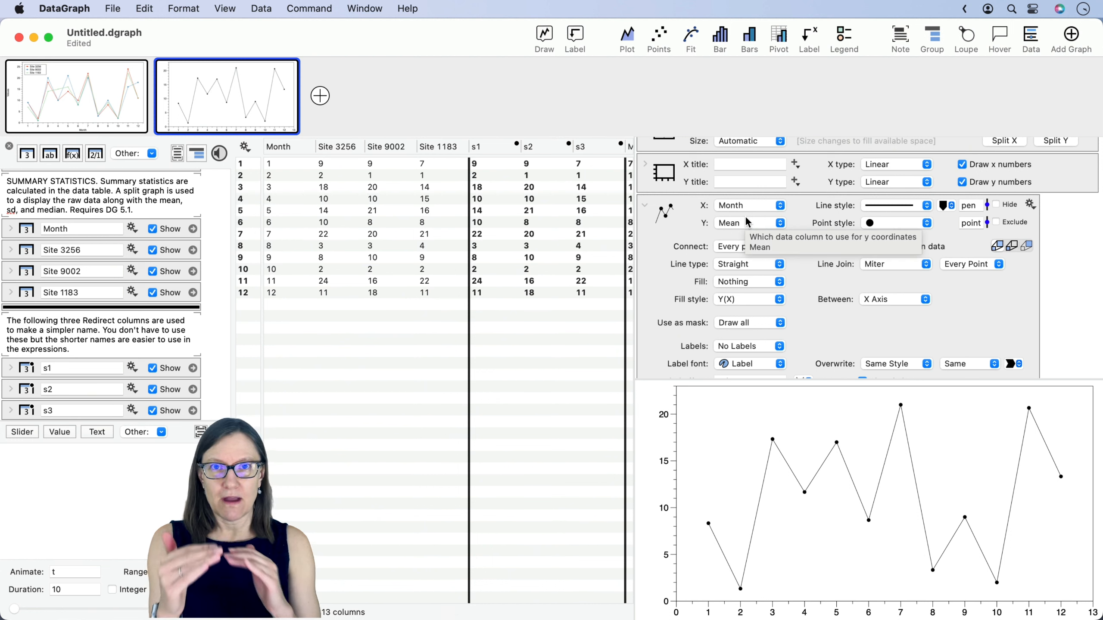
scroll(670, 263, "down", 4)
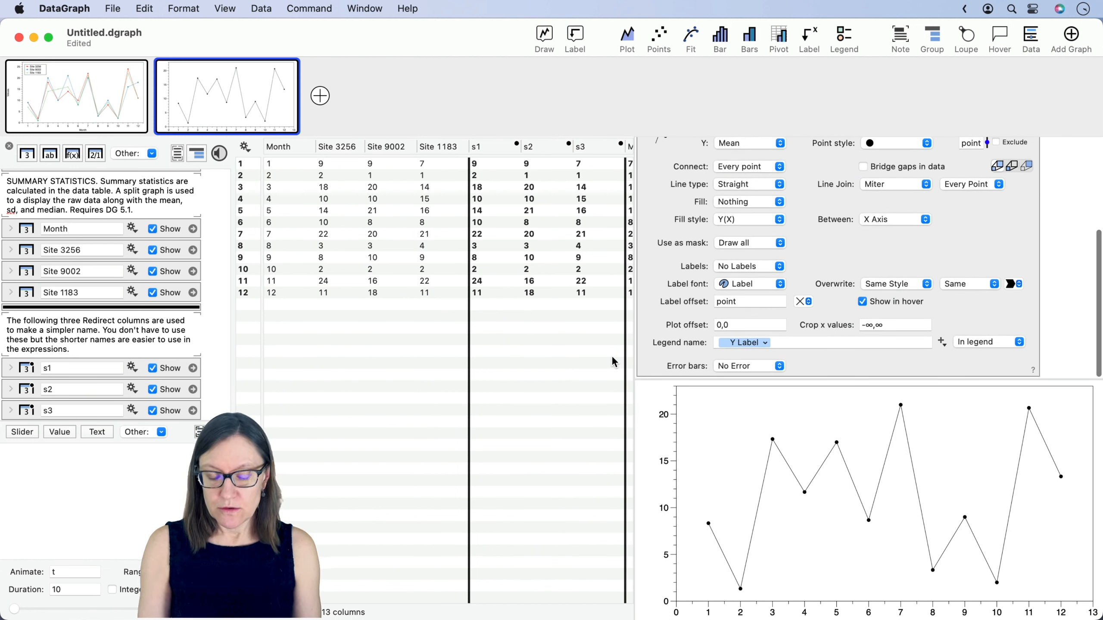
left_click(763, 367)
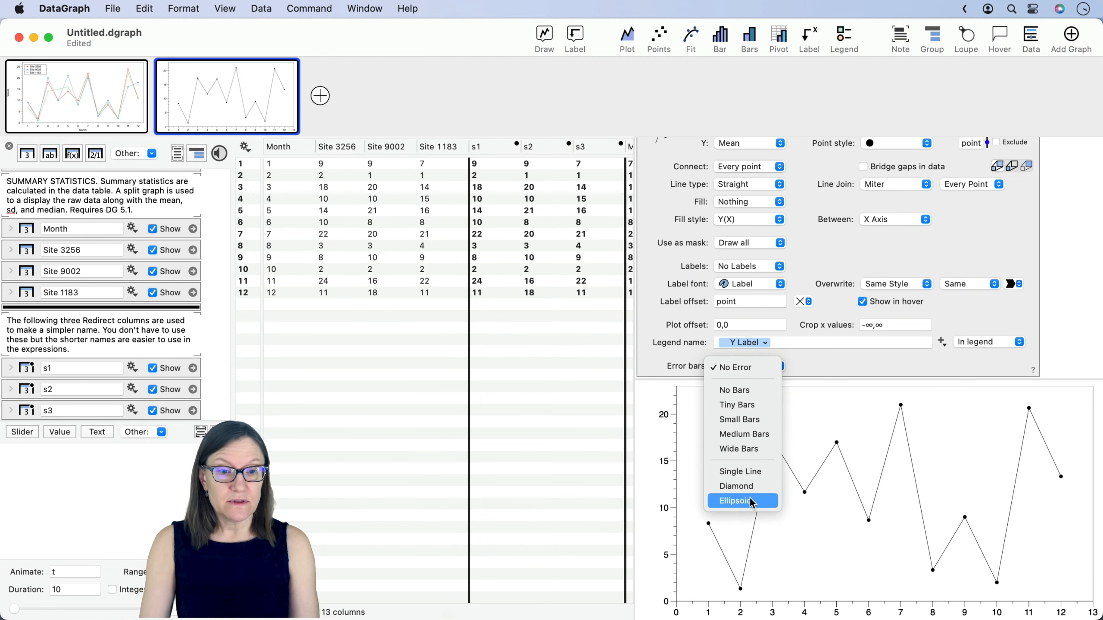
left_click(751, 404)
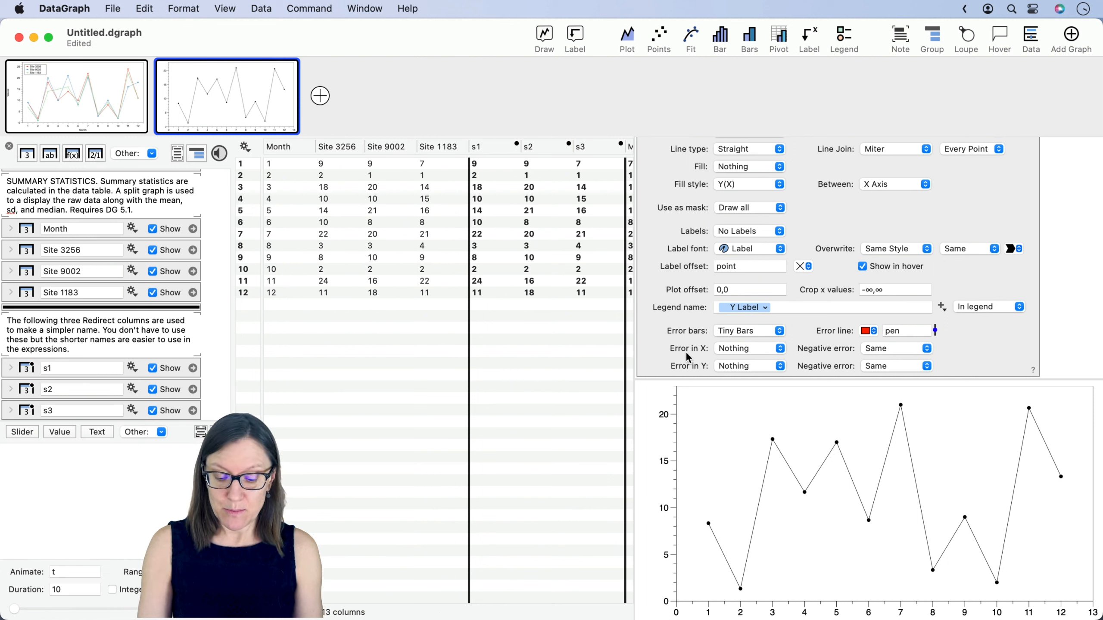
- Assign the SD column as the error in Y for the Mean line and collapse the Plot settings
mouse_move(658, 338)
left_mouse_down()
mouse_move(828, 373)
mouse_move(960, 376)
left_mouse_up()
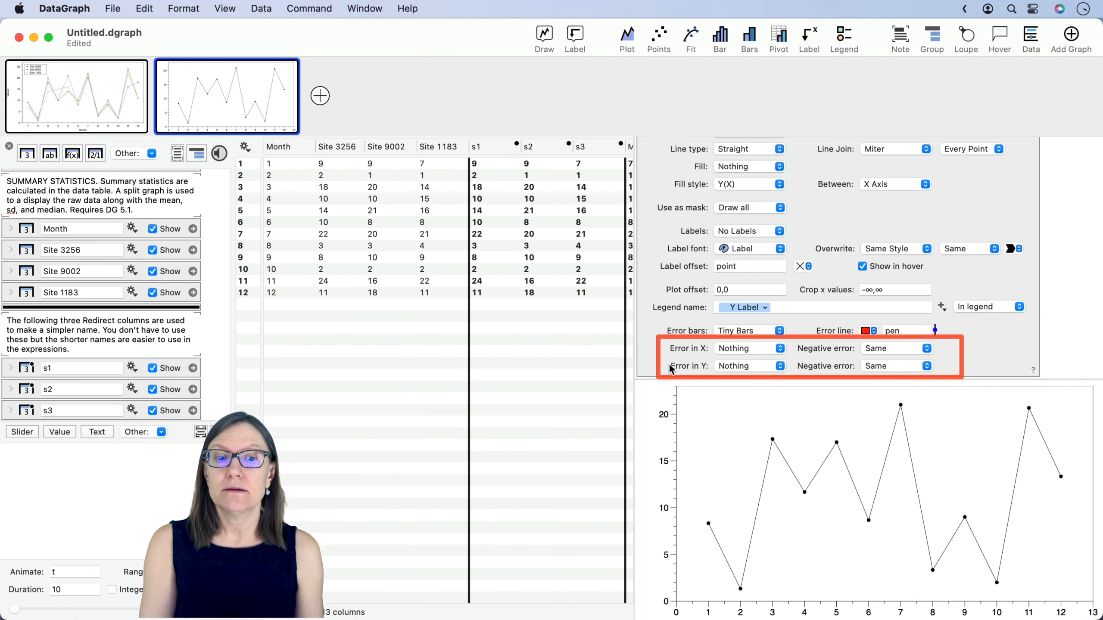
left_click(755, 366)
left_click(758, 370)
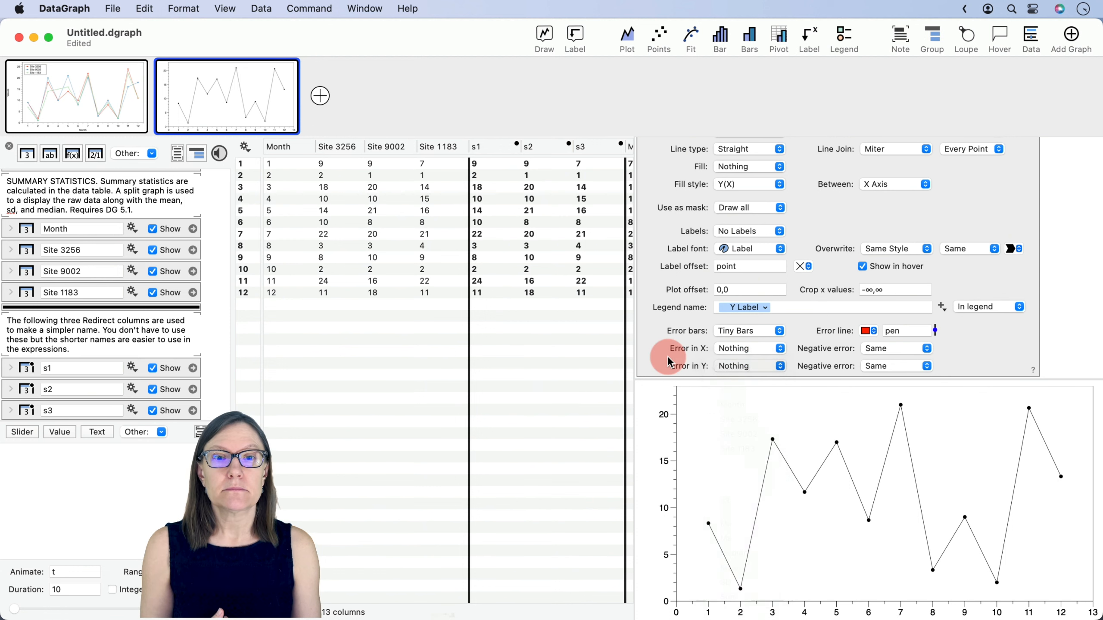
scroll(507, 334, "right", 5)
scroll(507, 333, "right", 3)
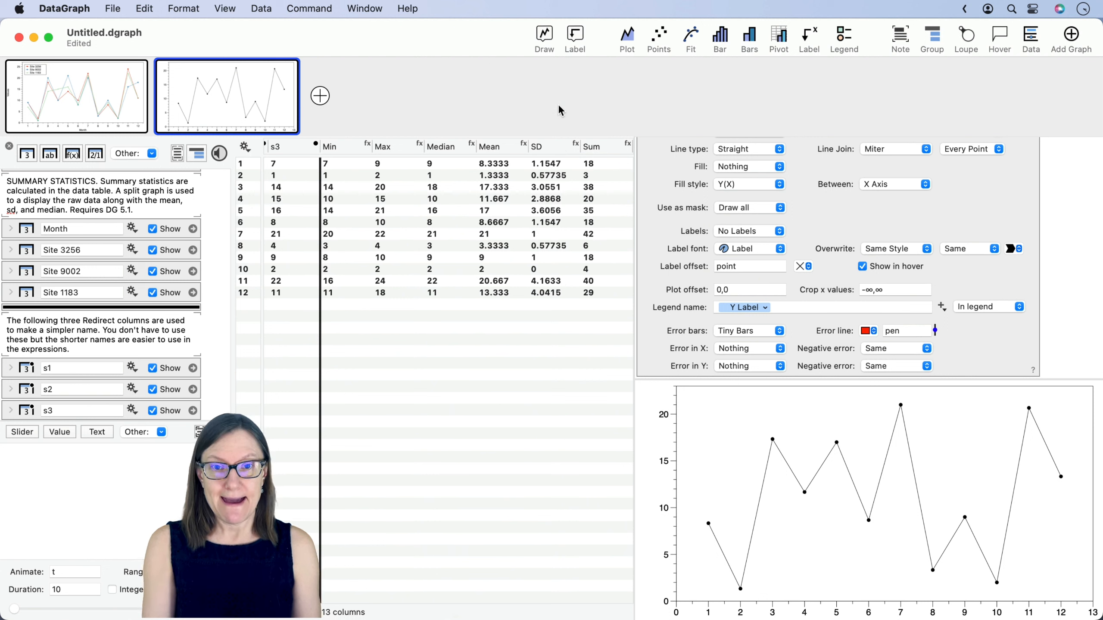
left_click(551, 146)
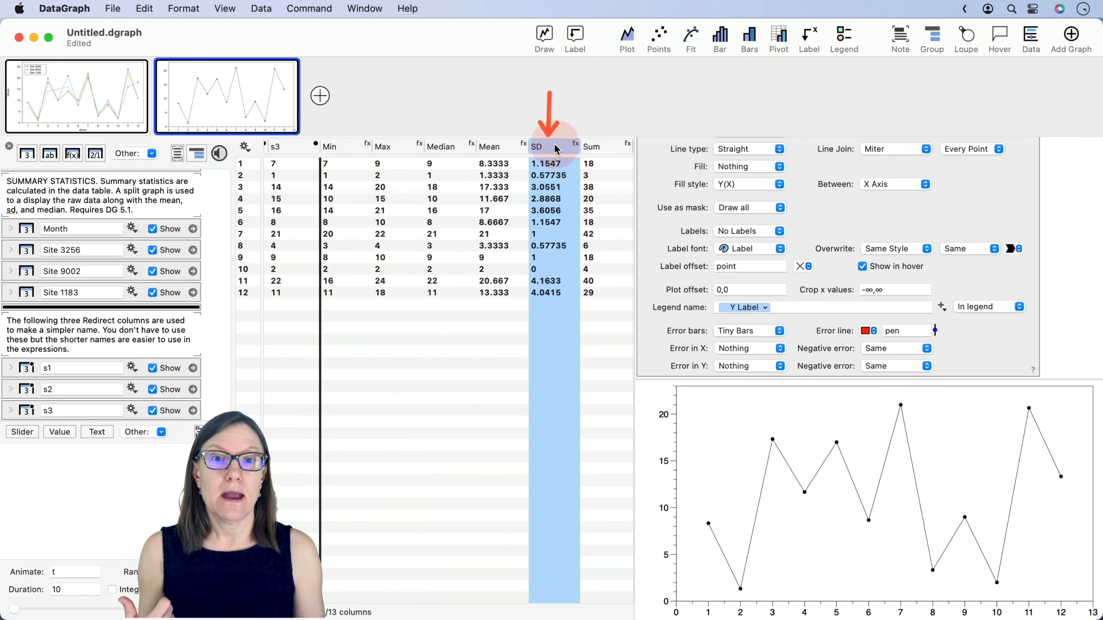
left_click_drag(557, 150, 747, 369)
left_click(821, 472)
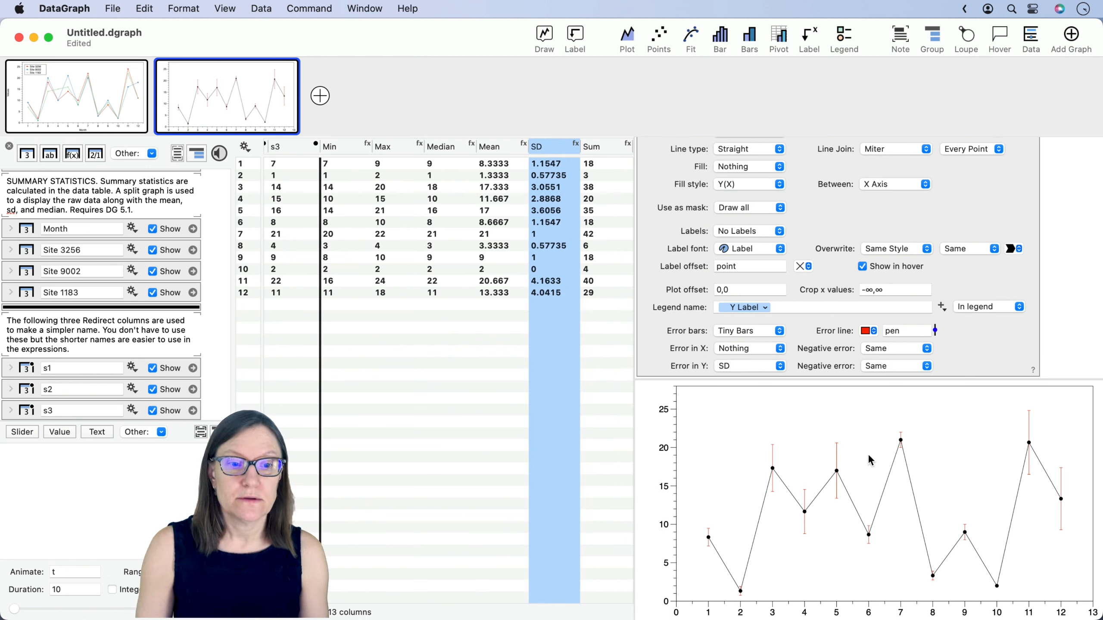
scroll(671, 227, "up", 3)
scroll(671, 227, "up", 3)
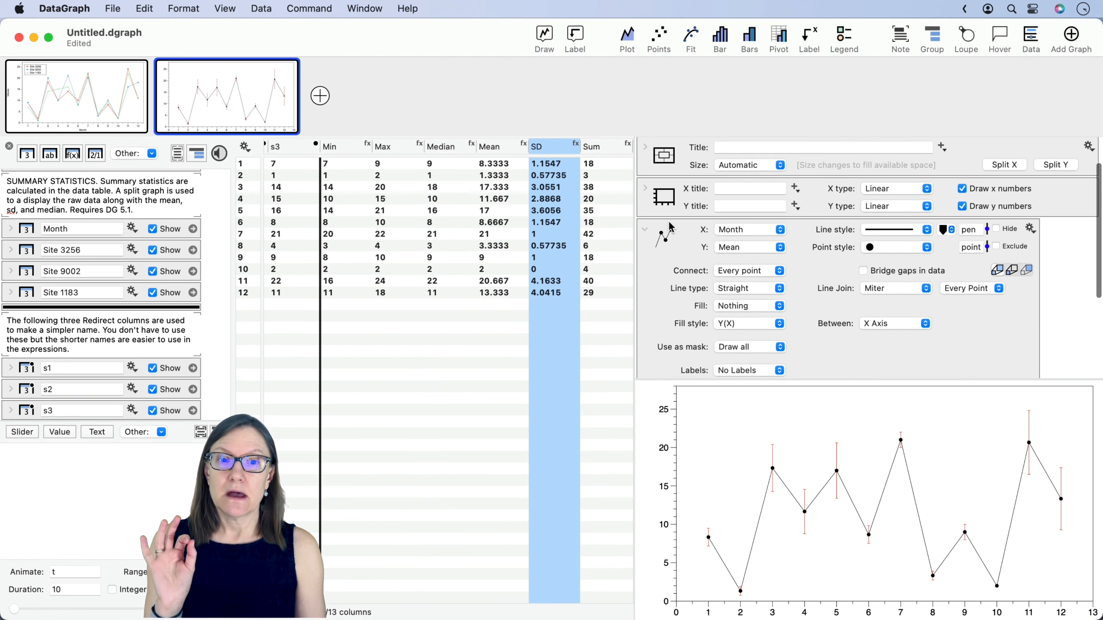
left_click(665, 254)
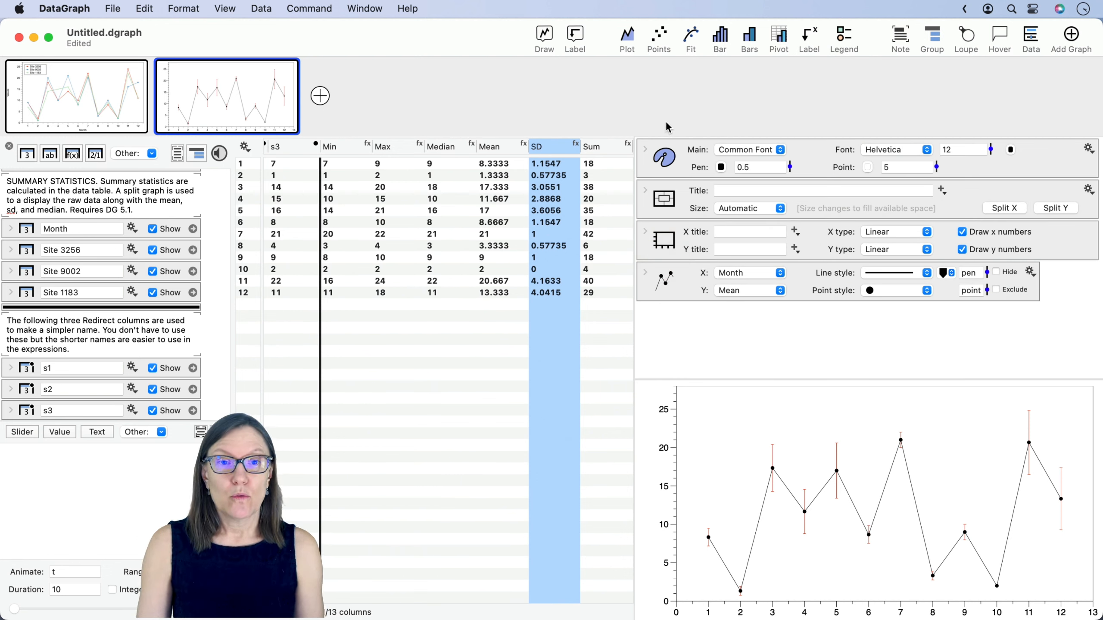
- Hide the Mean line plot in the second graph
left_click_drag(667, 123, 667, 66)
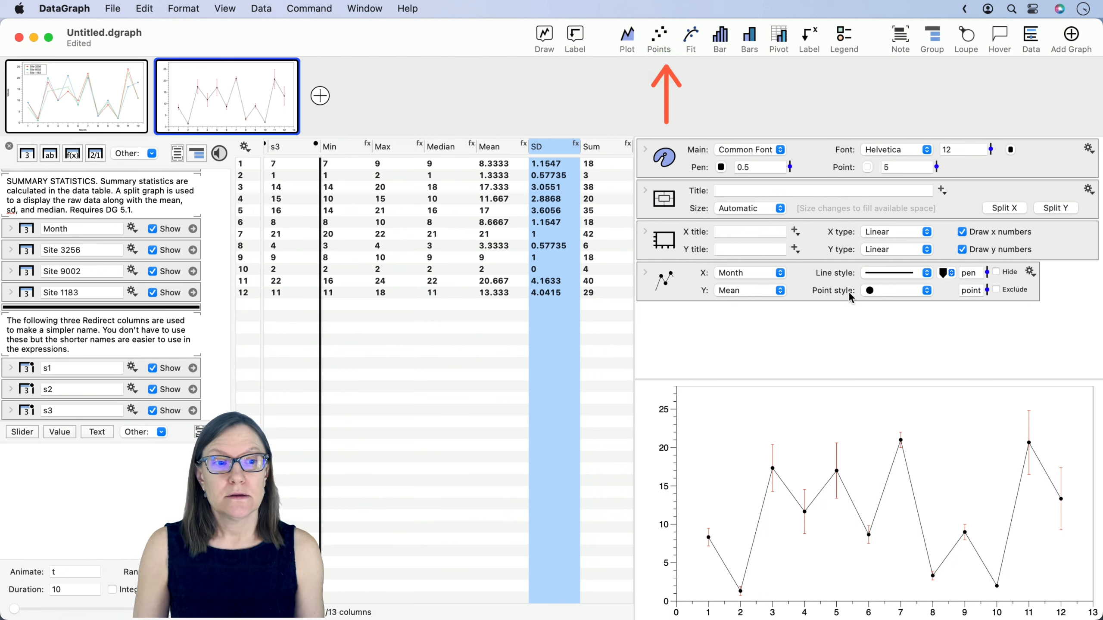
left_click(1010, 273)
left_click(770, 355)
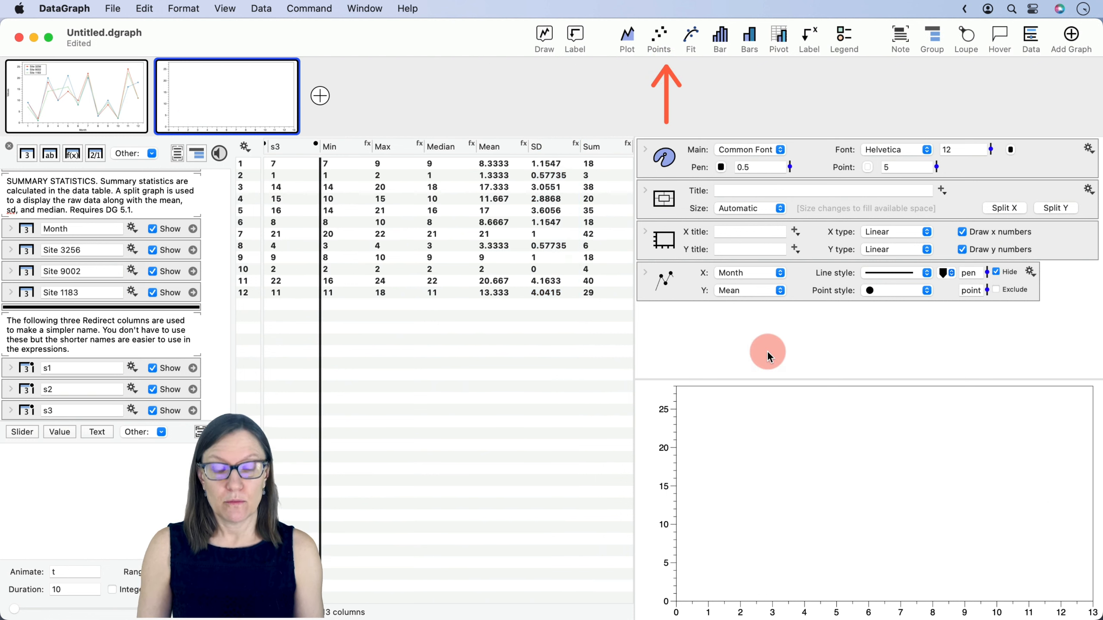
- Add a Points command that draws the Mean column against Month in the second graph
scroll(385, 295, "left", 10)
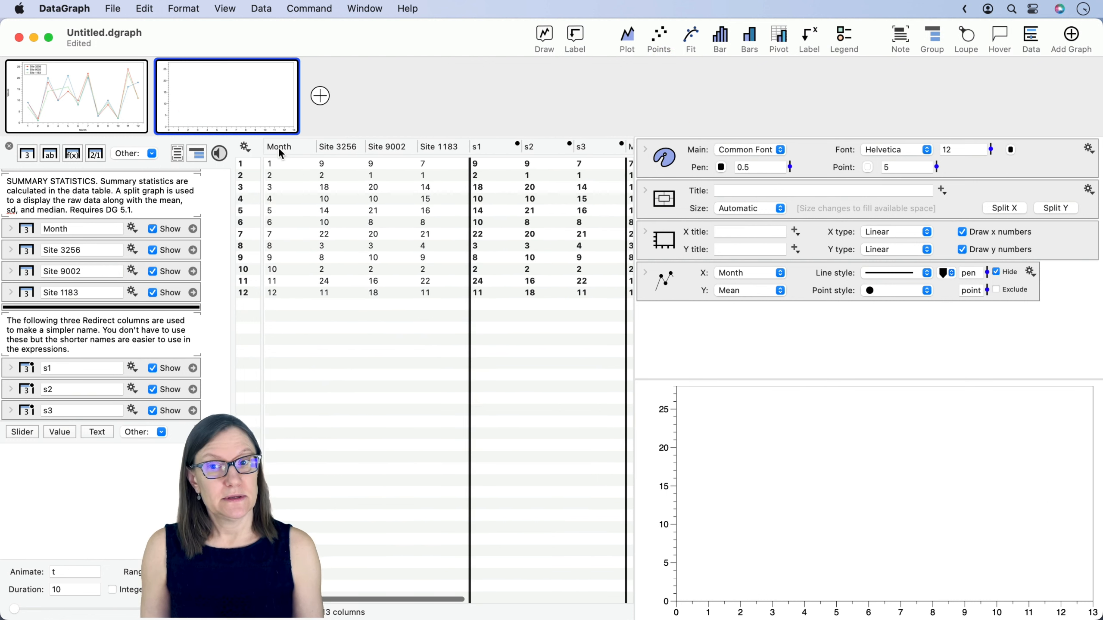
left_click(278, 147)
scroll(495, 260, "right", 10)
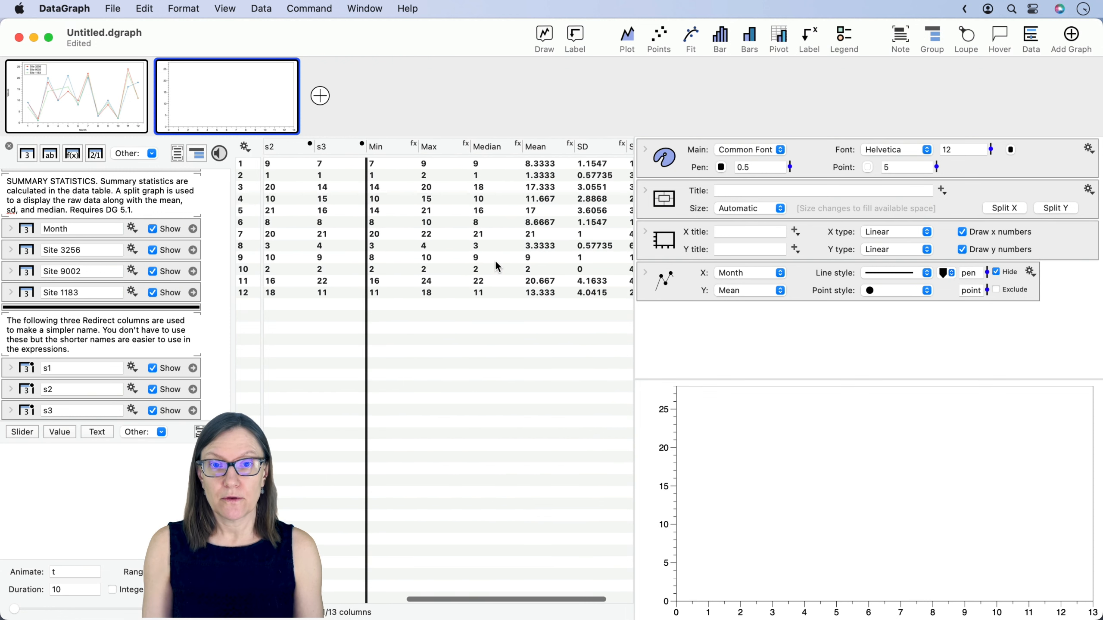
left_click(545, 145)
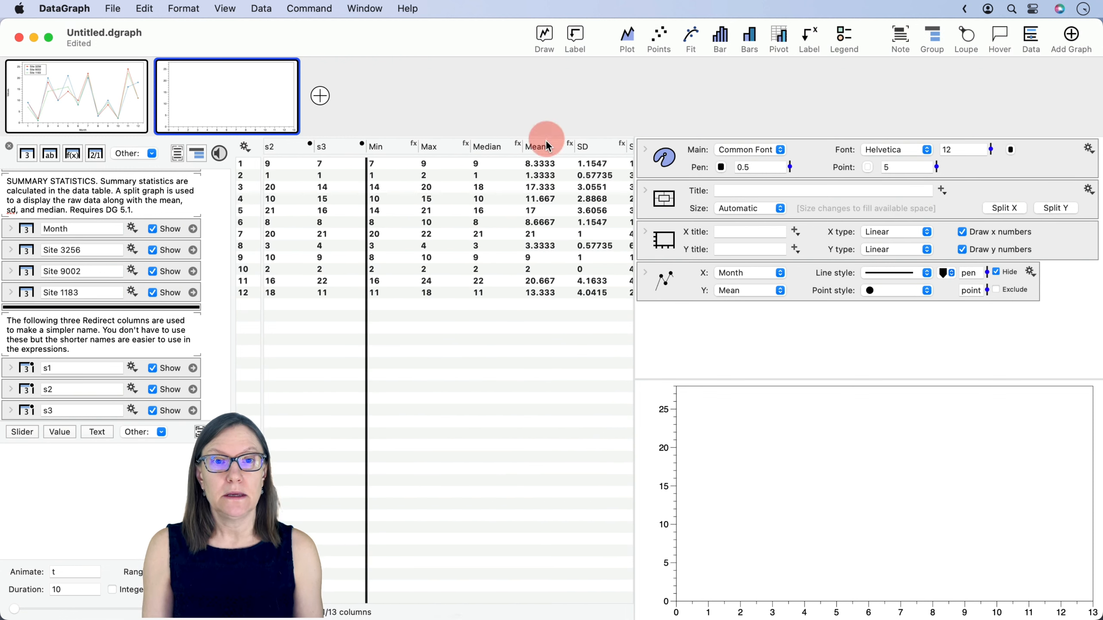
left_click(659, 37)
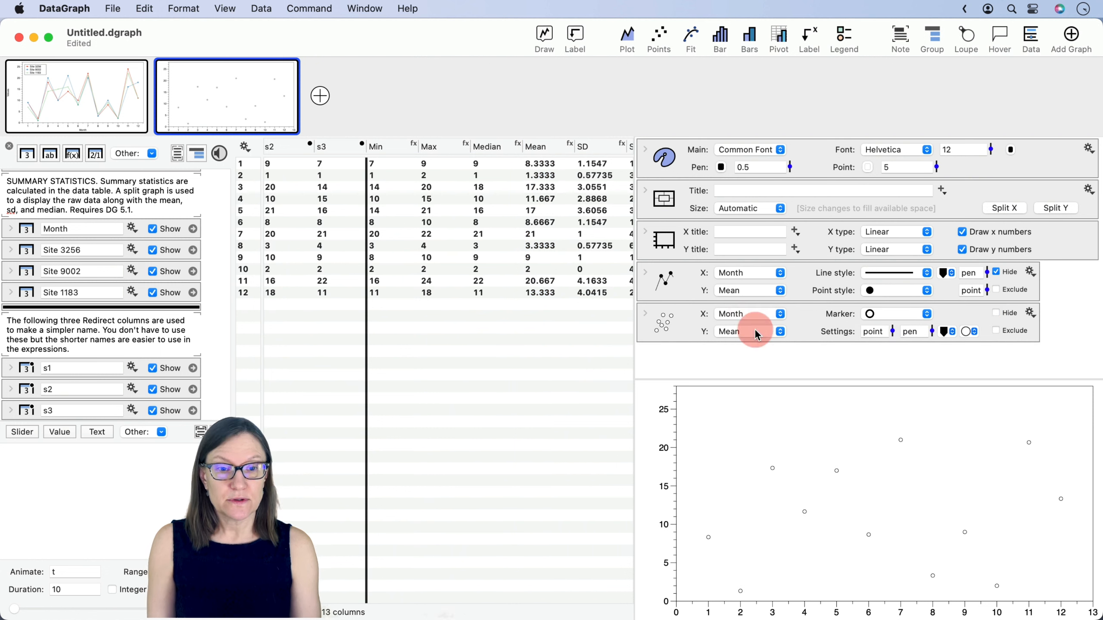
- Give the Mean points Tiny Bars error bars taken from the SD column, and collapse the Points settings
left_click(645, 314)
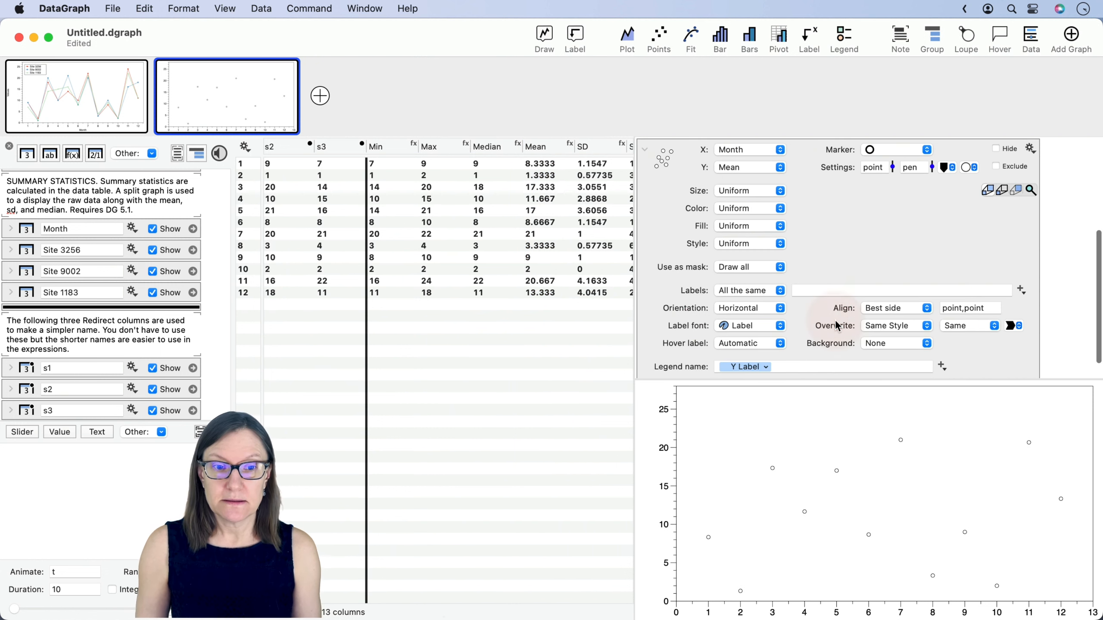
scroll(825, 323, "down", 2)
left_click(754, 370)
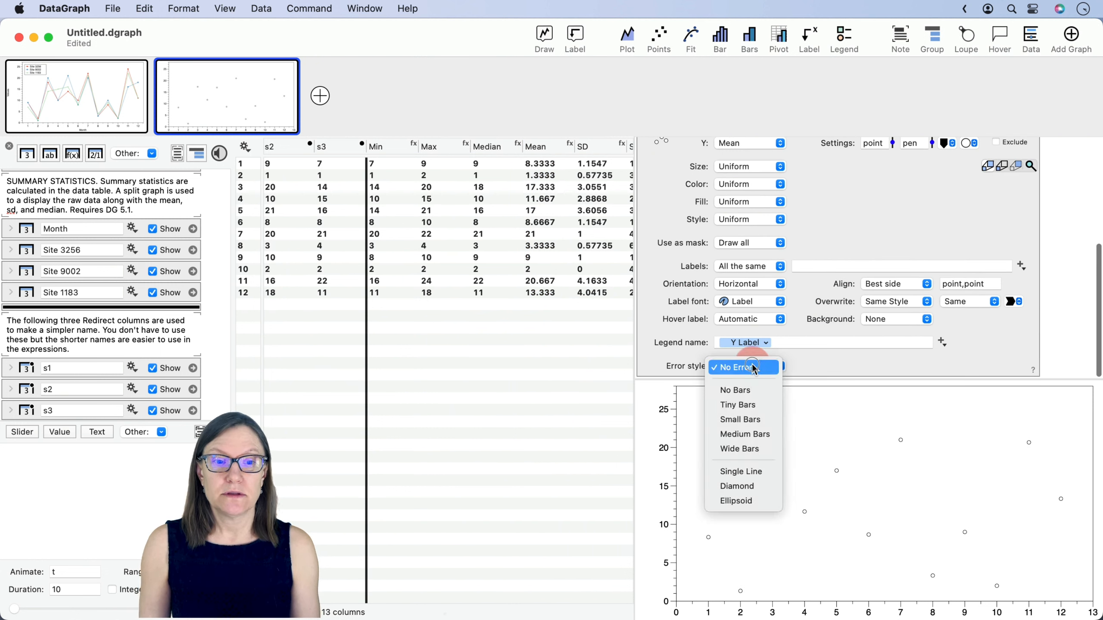
left_click(751, 406)
left_click_drag(588, 147, 721, 366)
scroll(854, 325, "up", 2)
scroll(854, 325, "up", 3)
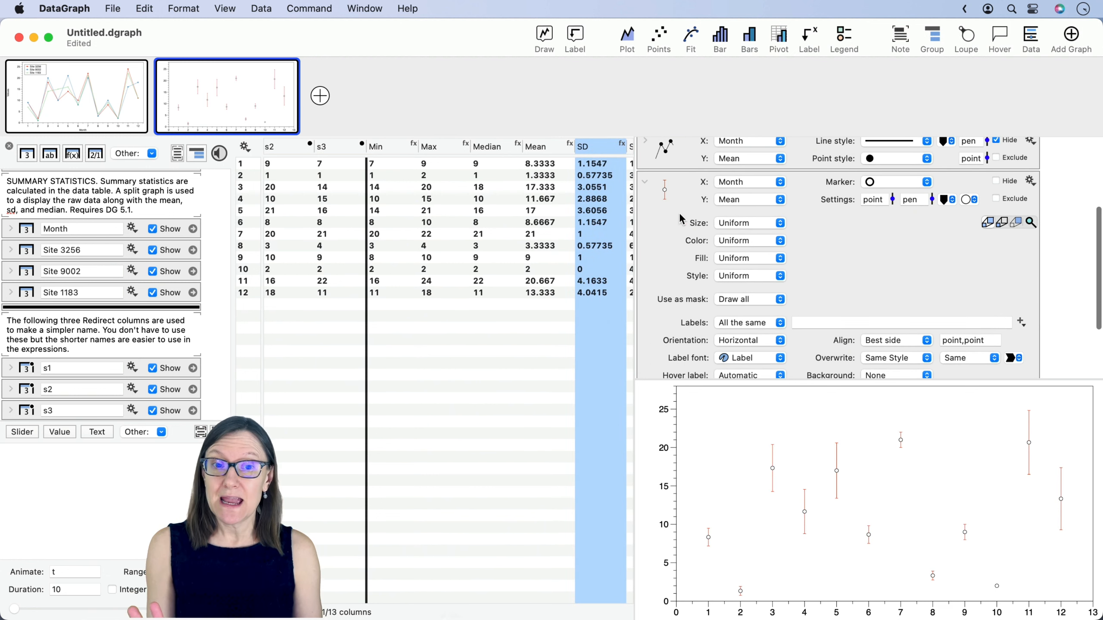
left_click(646, 185)
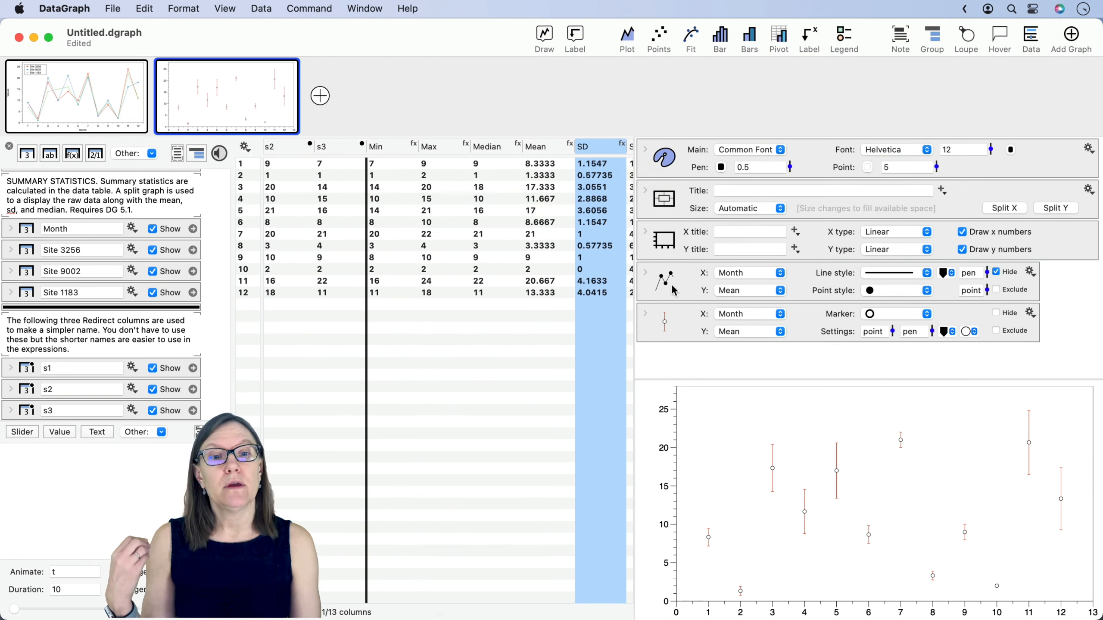
- Compare the Plot and Points commands with those behind the SUMMARY graph in the finished Untitled 2 file
left_click_drag(672, 285, 675, 331)
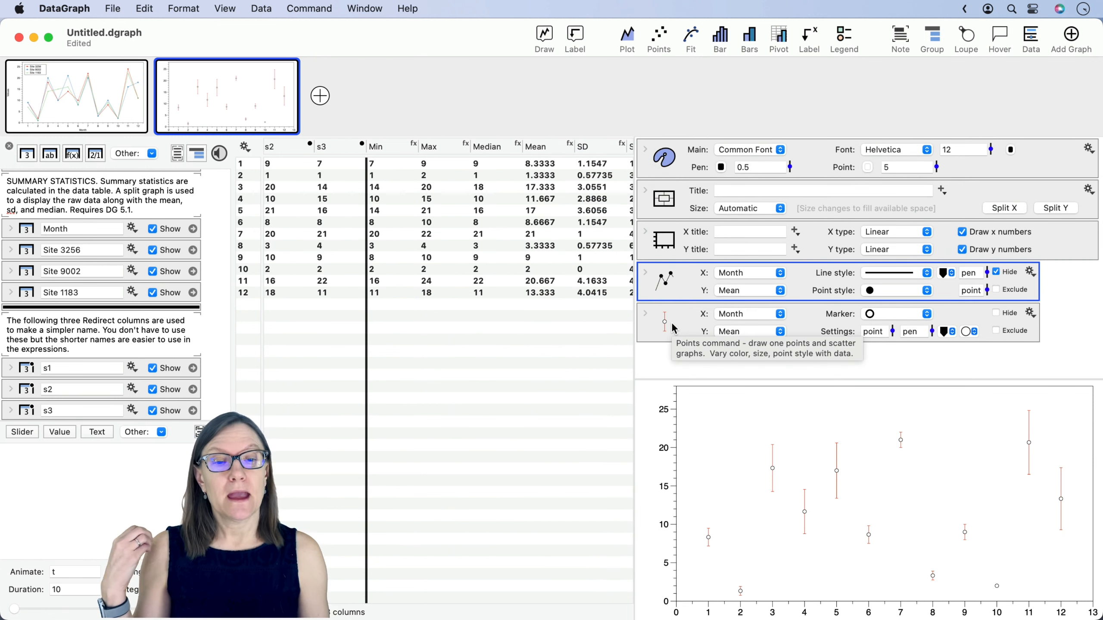
left_click(671, 322)
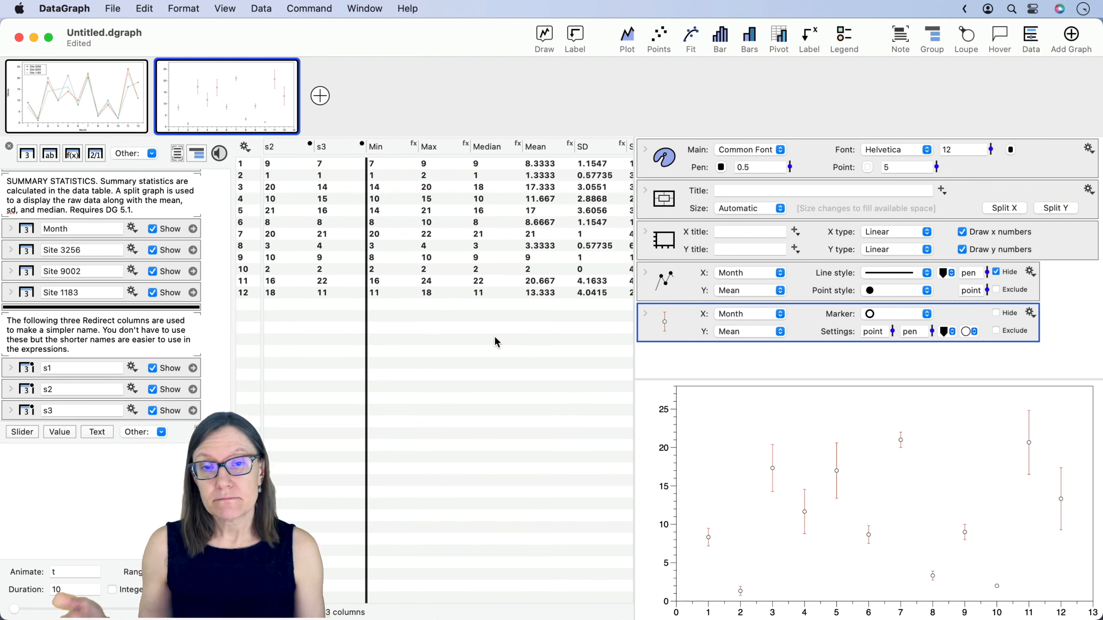
key("ctrl+Left")
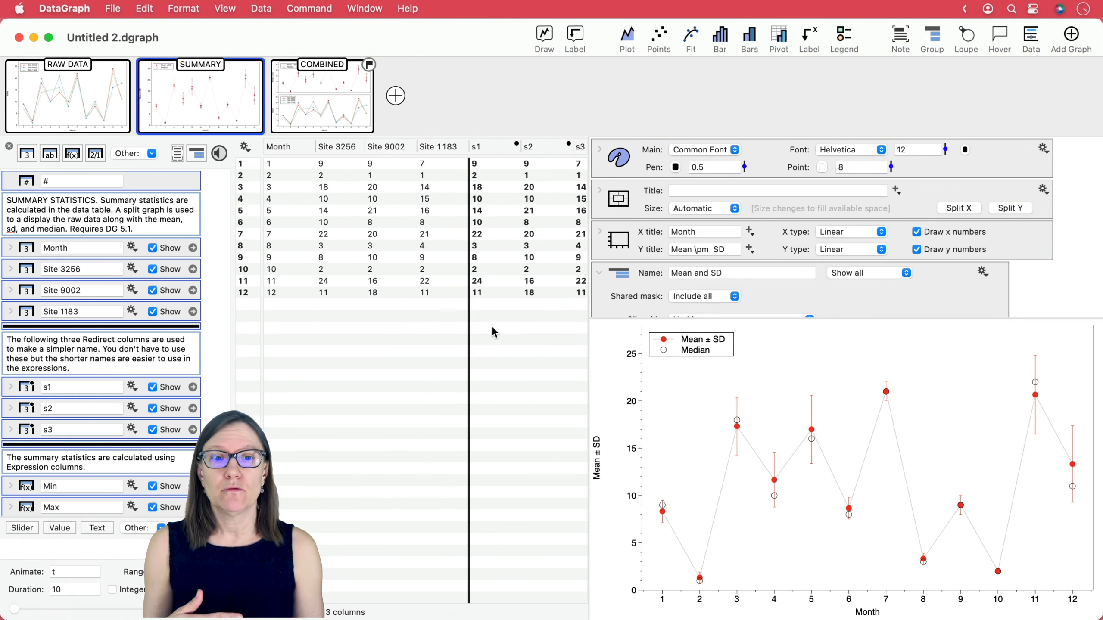
scroll(616, 272, "down", 5)
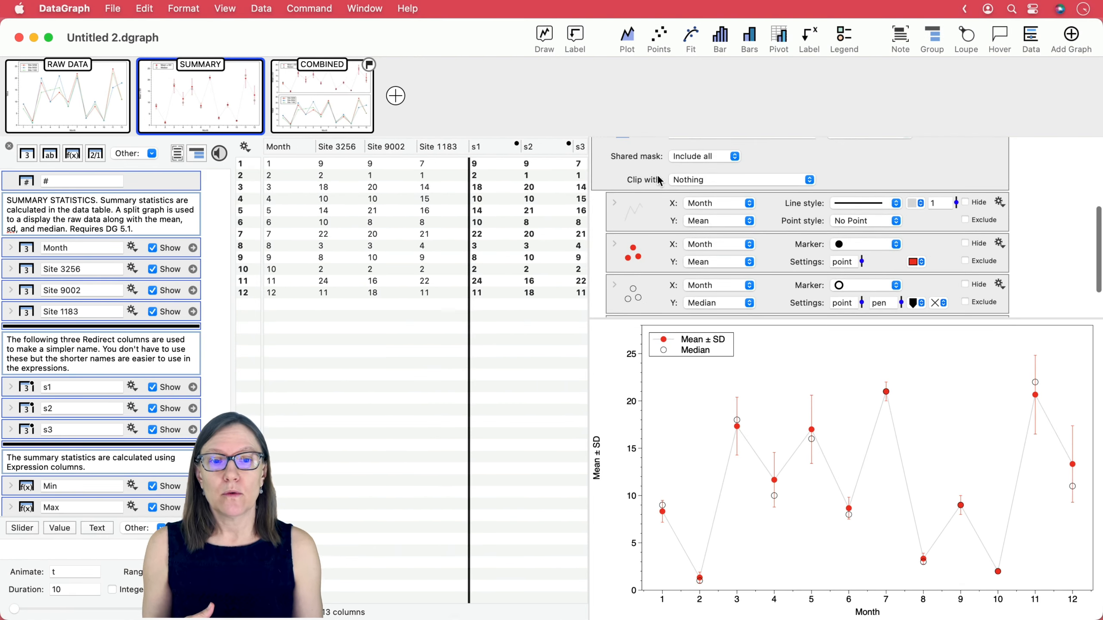
scroll(628, 250, "up", 3)
scroll(630, 205, "down", 4)
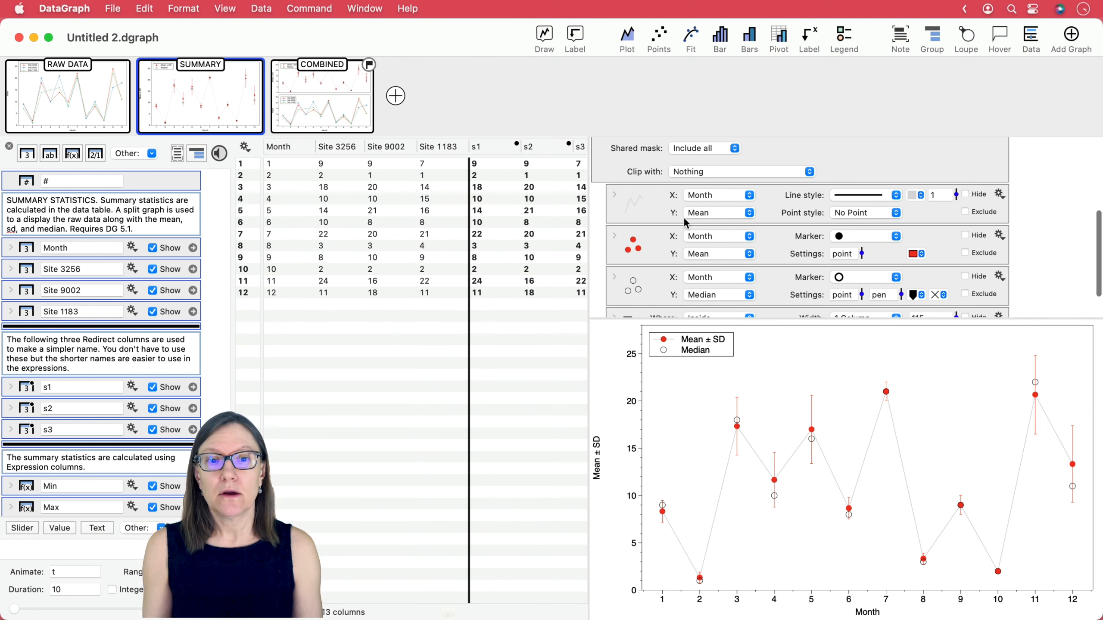
scroll(629, 204, "down", 2)
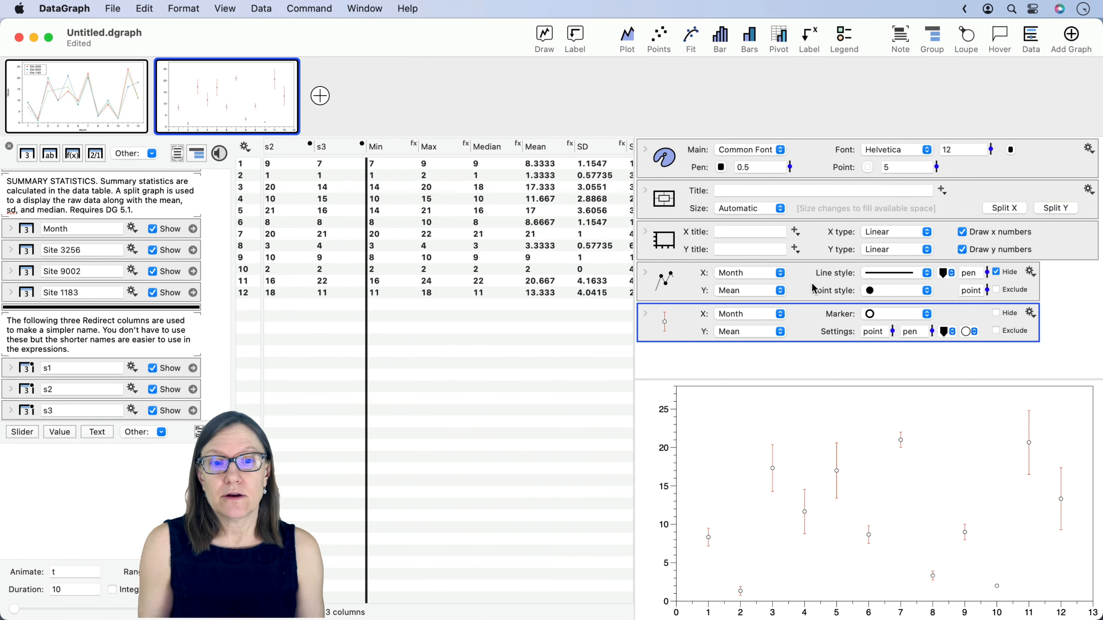
- Set the error bars of the hidden Mean line plot to No Error and collapse its settings
left_click(647, 274)
scroll(737, 346, "down", 5)
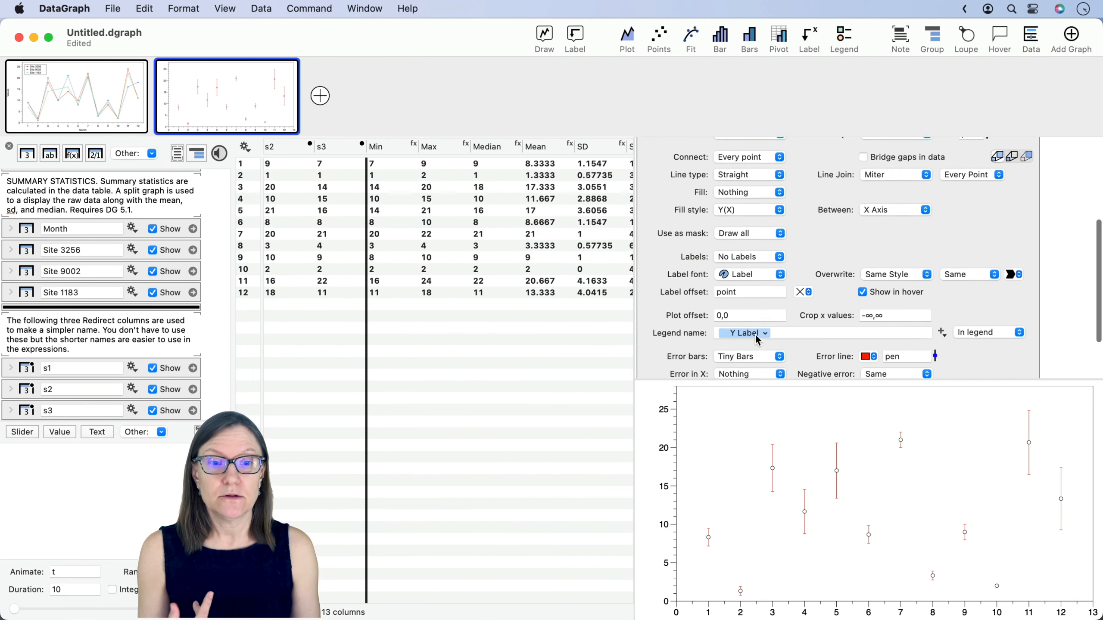
left_click(743, 326)
left_click(734, 291)
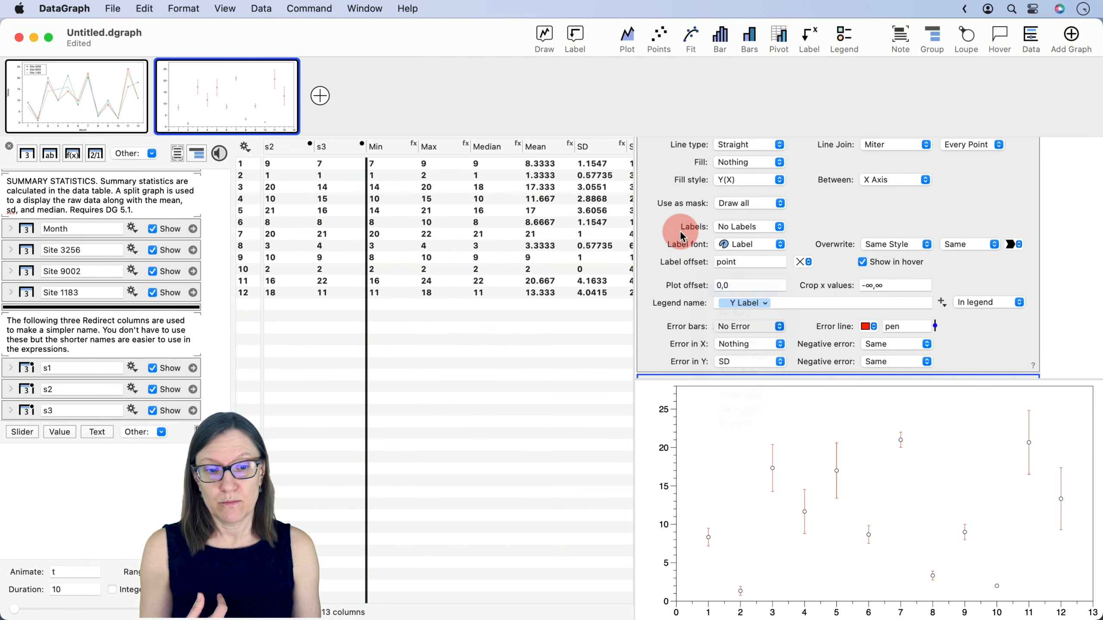
scroll(682, 237, "up", 5)
left_click(647, 198)
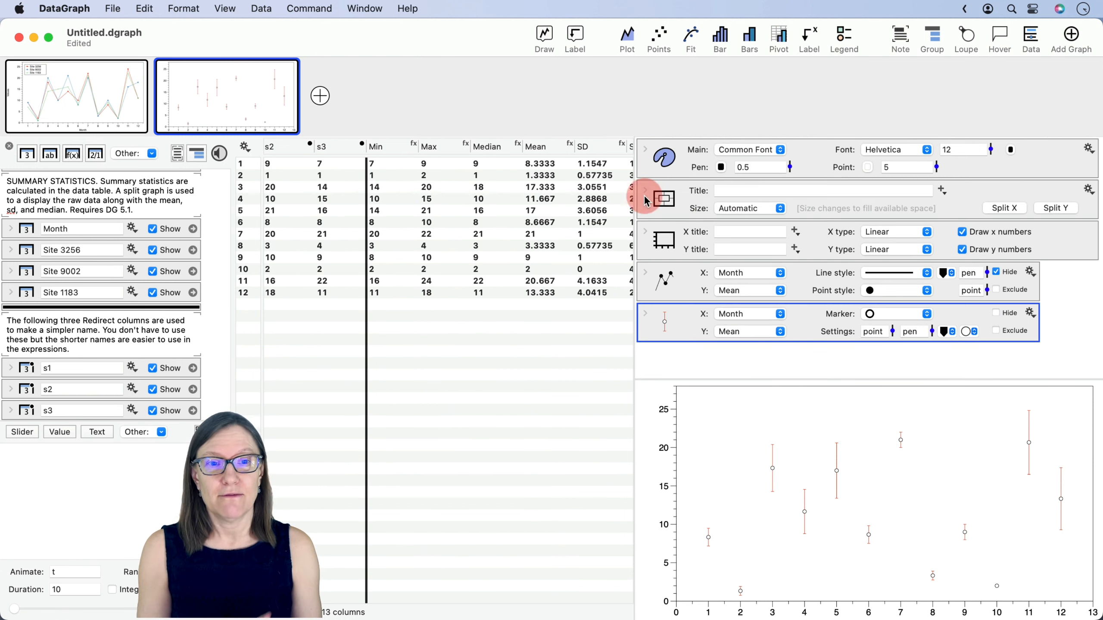
left_click(680, 321)
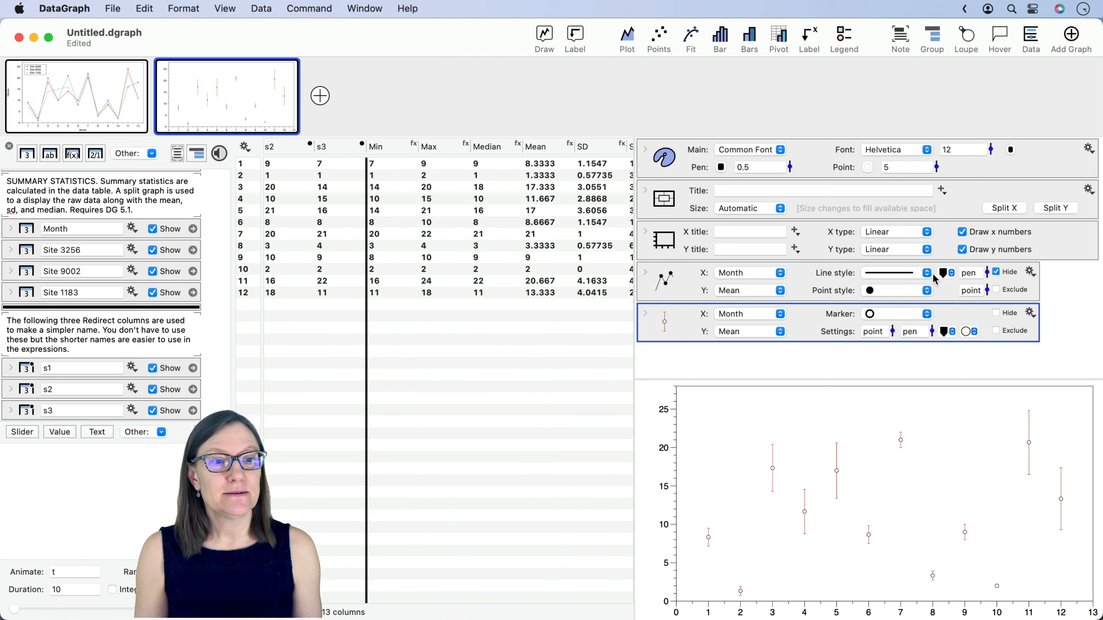
- Unhide the Mean line plot and set its point style to No Point
left_click(997, 273)
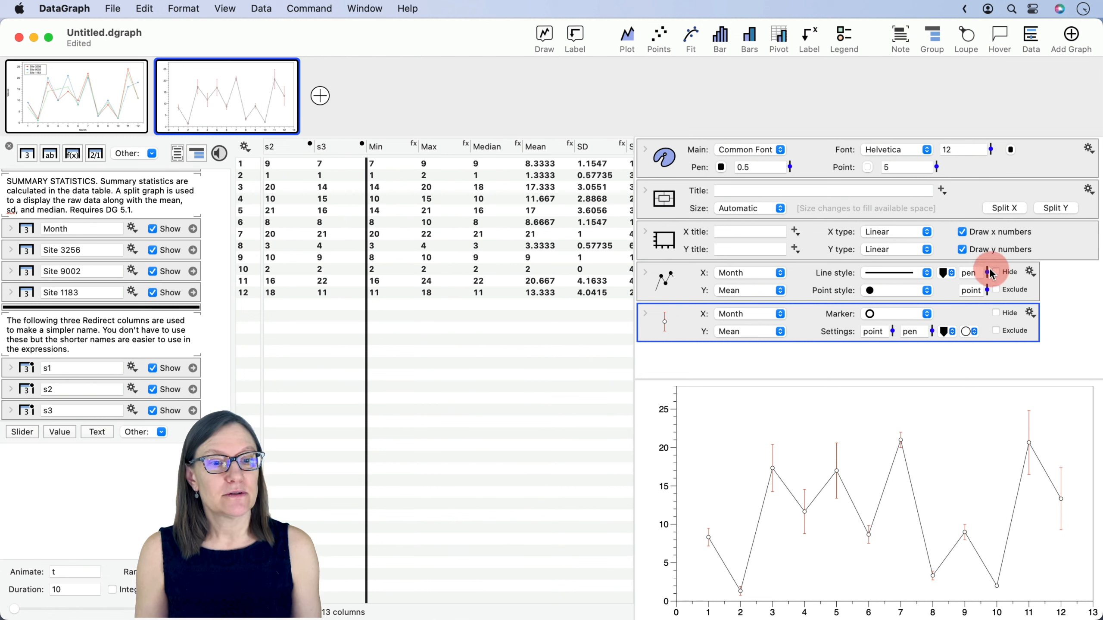
left_click(894, 274)
left_click(819, 281)
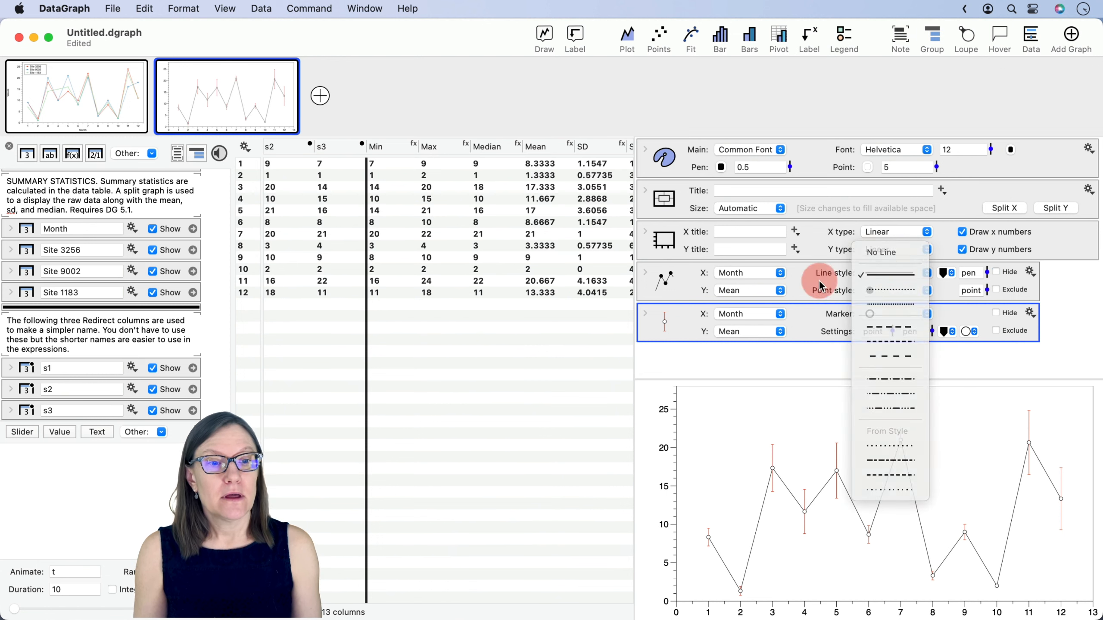
left_click(884, 290)
left_click(878, 255)
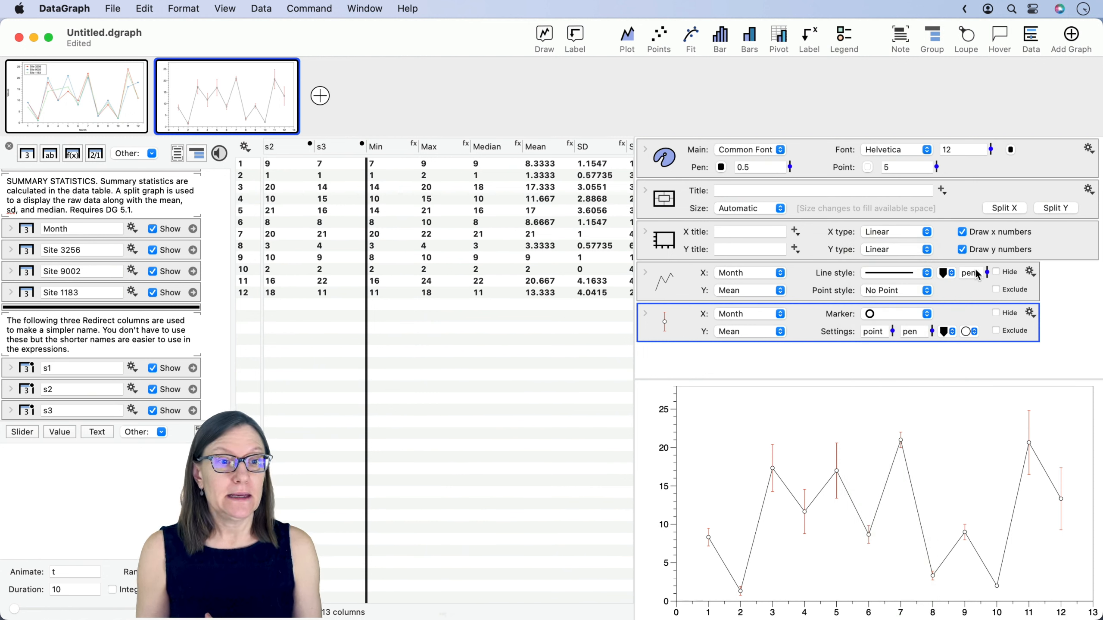
- Color the Mean line with the Magnesium gray pencil from the color picker and close the picker
left_click(953, 275)
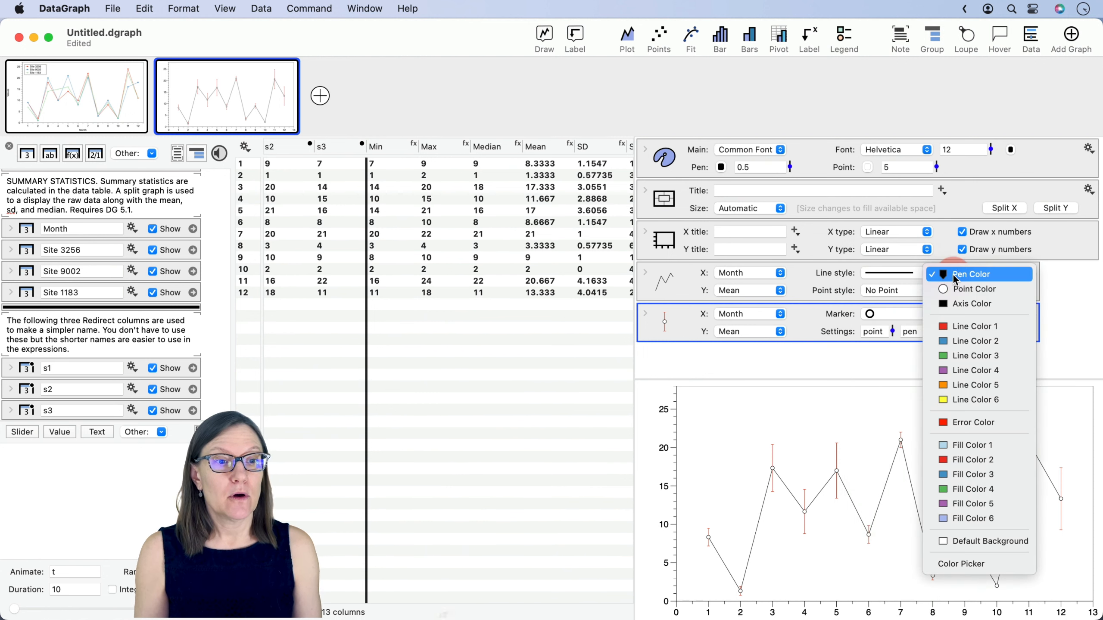
left_click(972, 564)
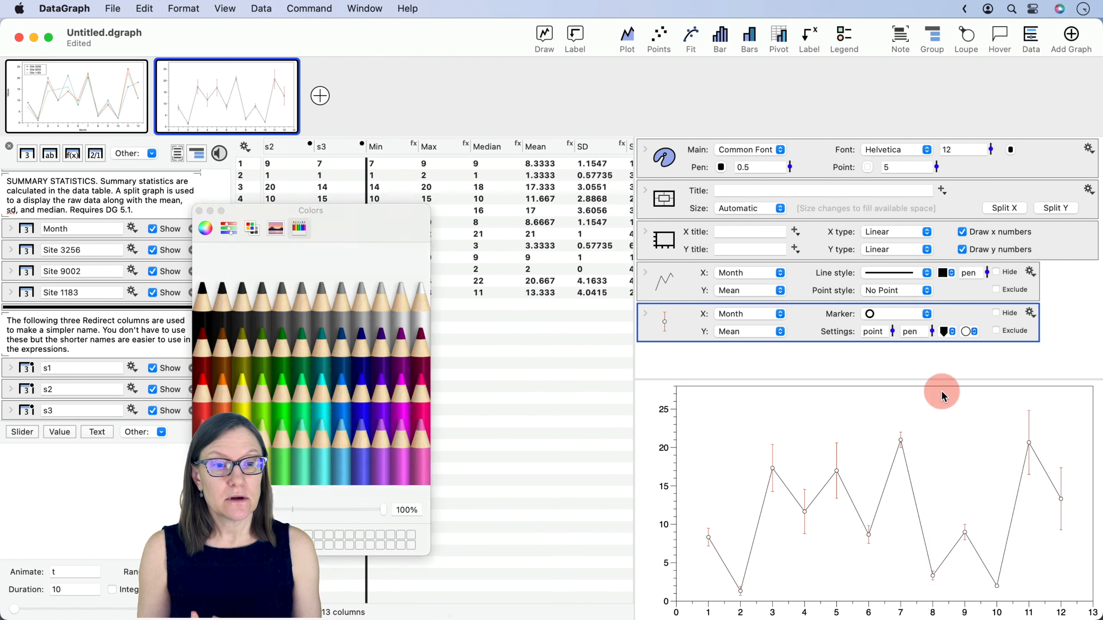
left_click(361, 311)
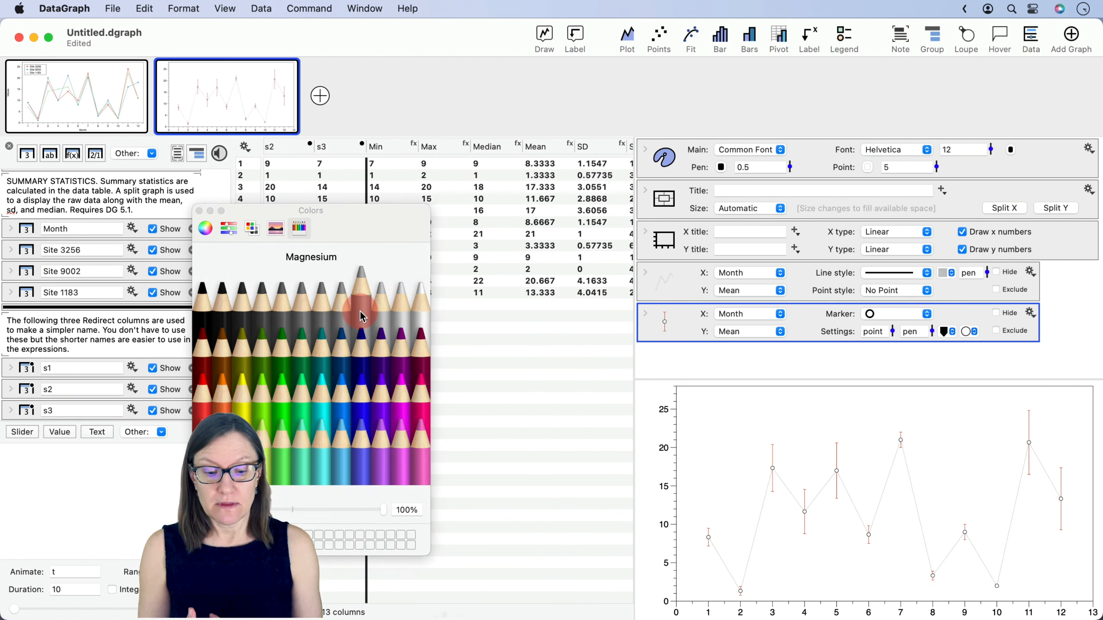
left_click(199, 210)
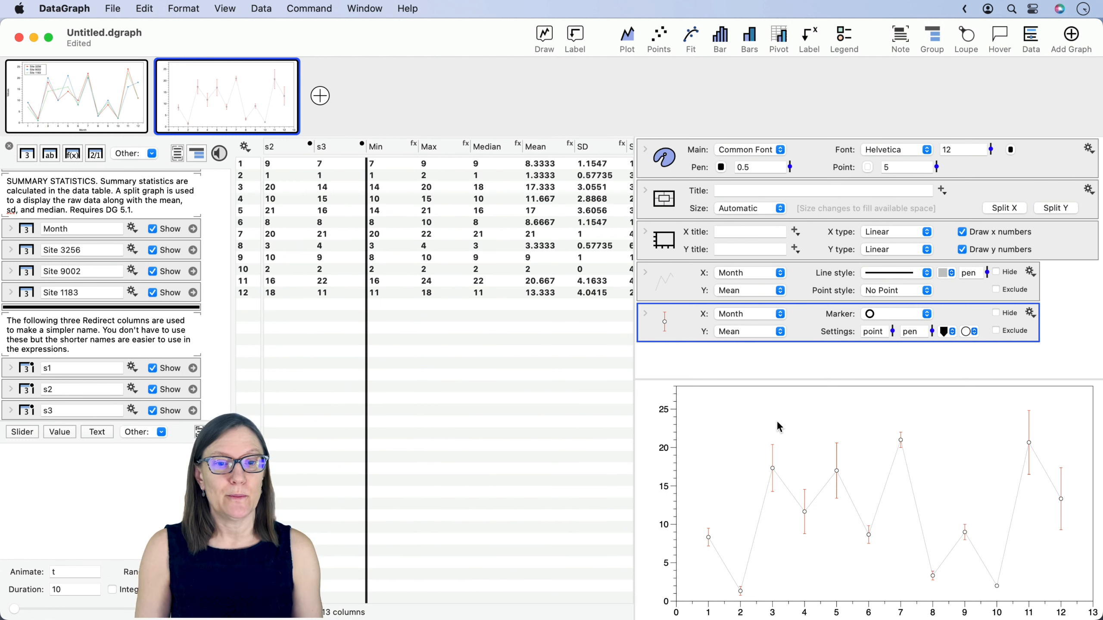
- Change the Mean points' marker to a filled circle and color it red
left_click(772, 333)
left_click(687, 321)
left_click(909, 322)
left_click(909, 319)
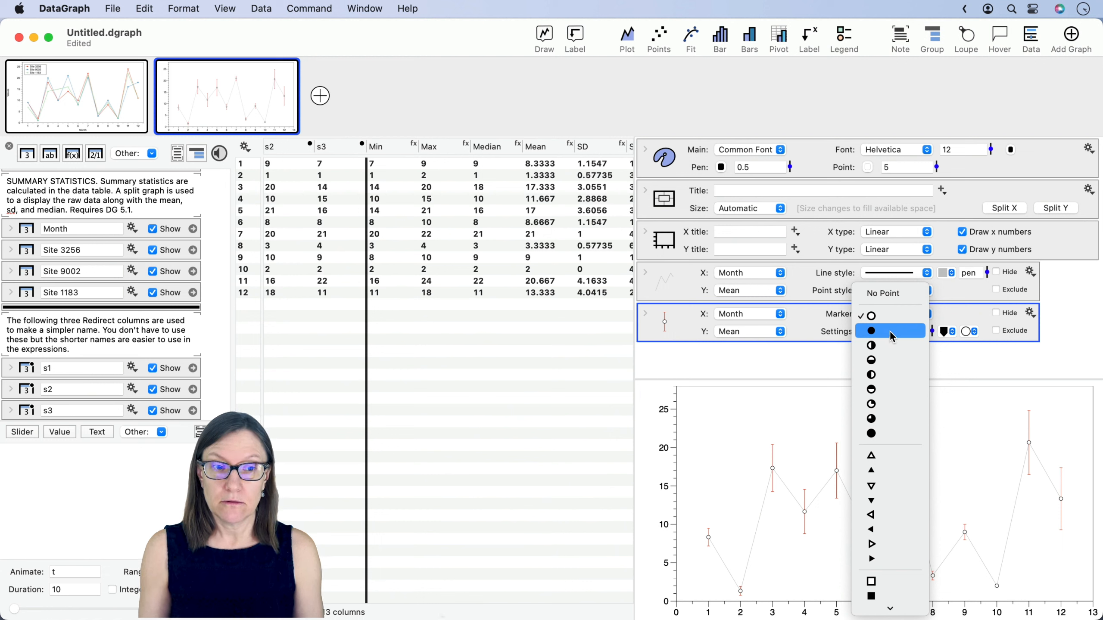
left_click(890, 331)
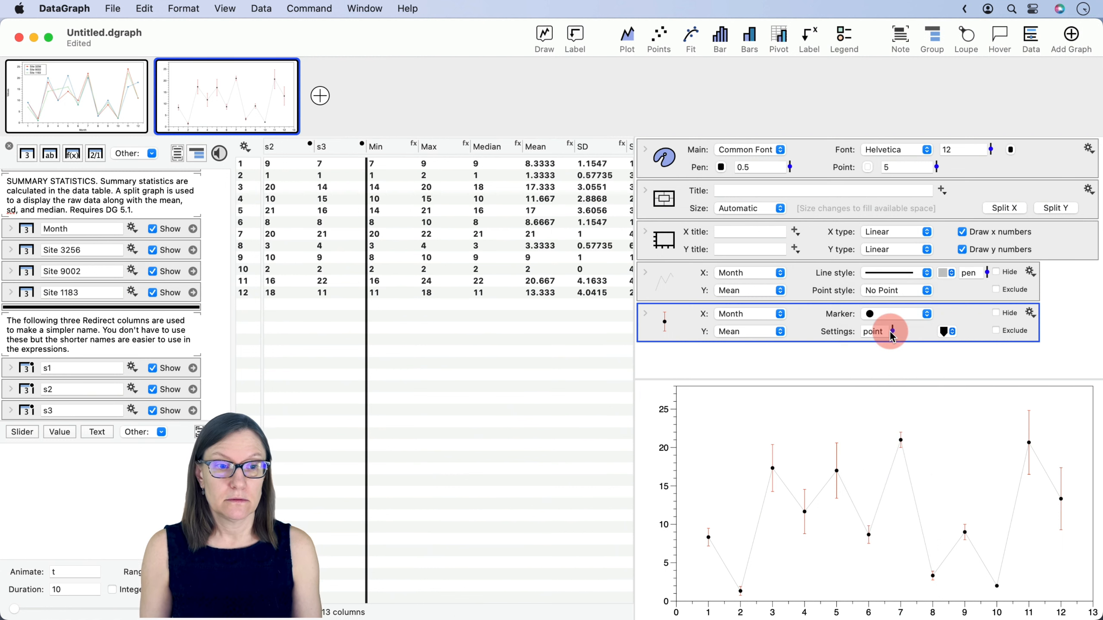
left_click(950, 335)
left_click(936, 364)
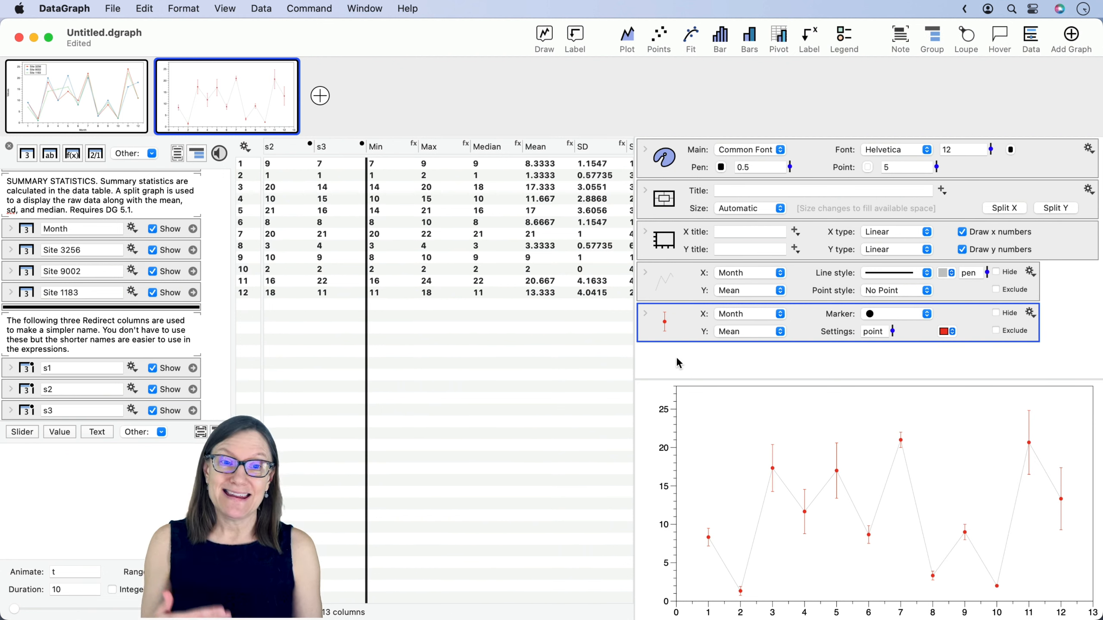
- Add a Points command that draws the Median column against Month in the second graph
scroll(547, 357, "left", 5)
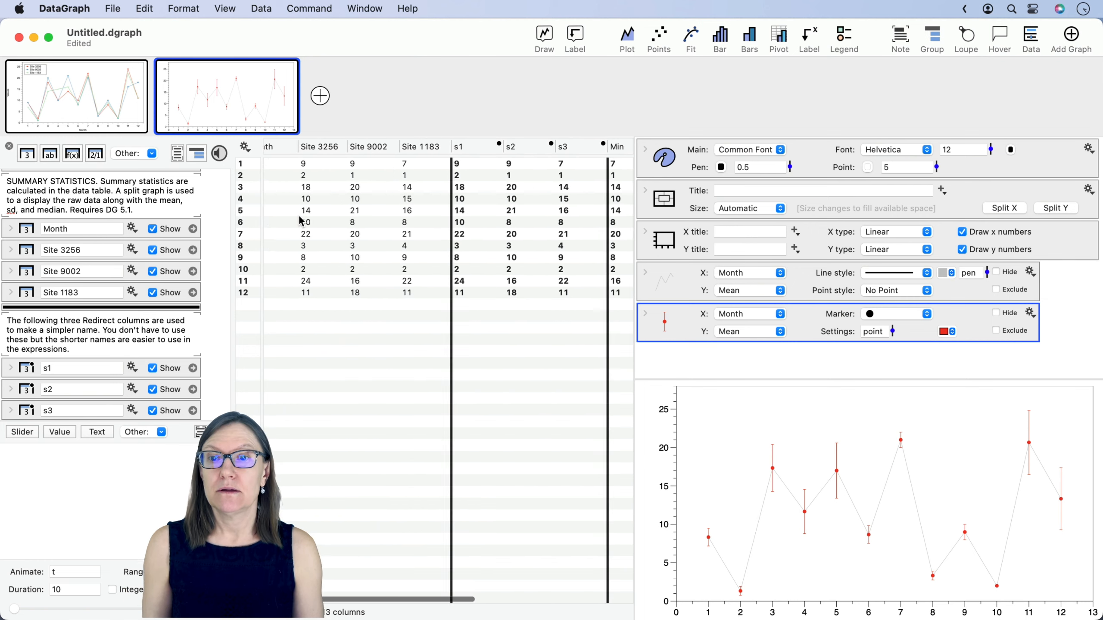
left_click(285, 146)
scroll(480, 280, "right", 5)
scroll(481, 281, "right", 3)
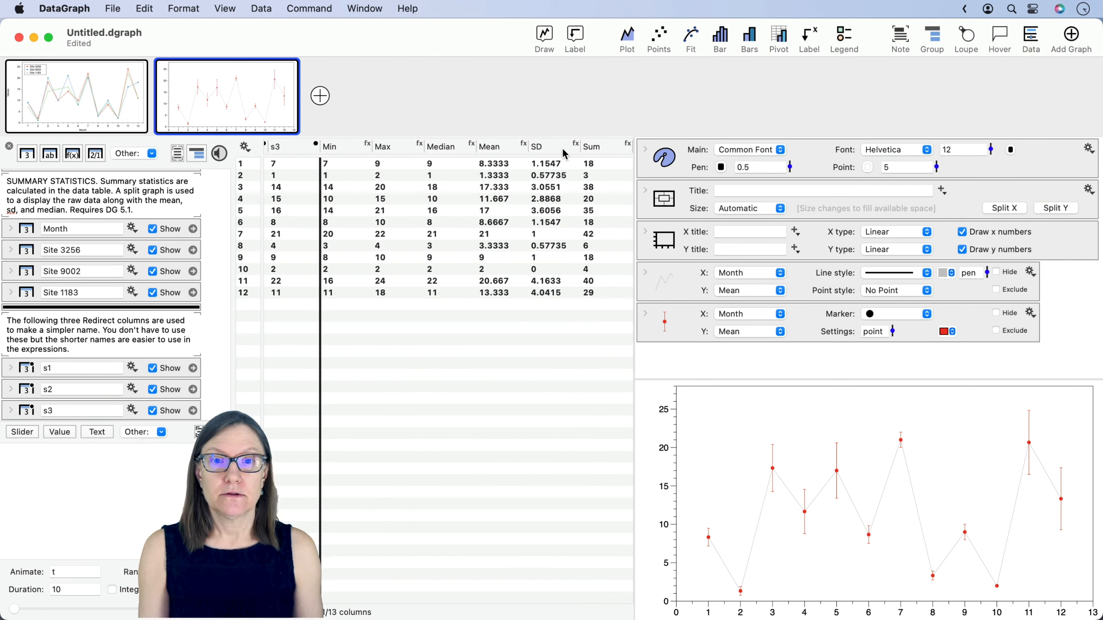
left_click(444, 147)
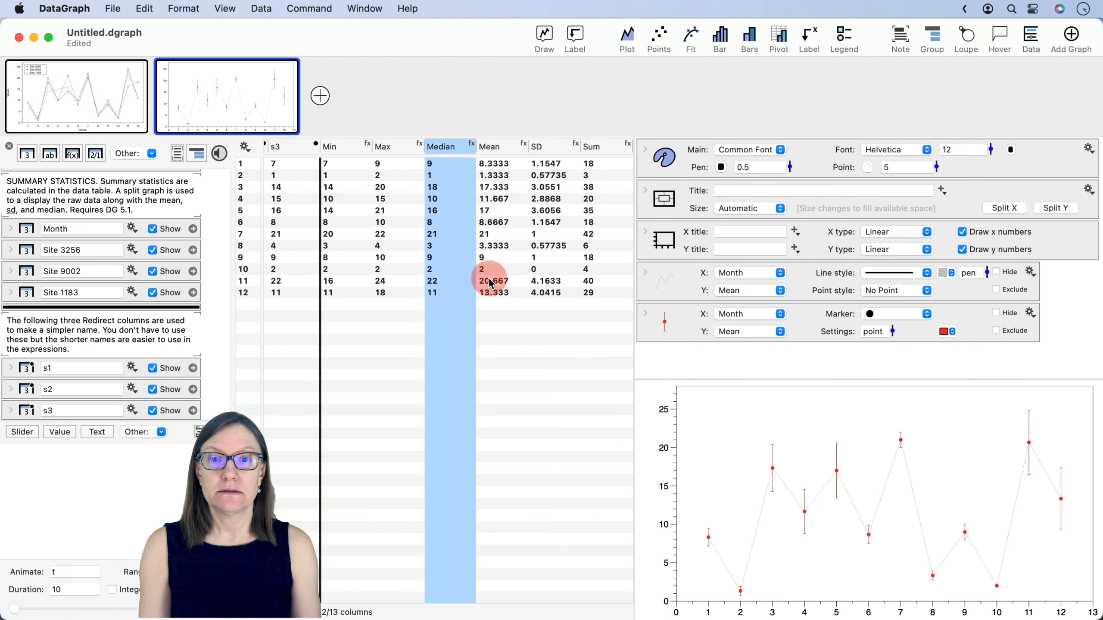
scroll(492, 261, "left", 8)
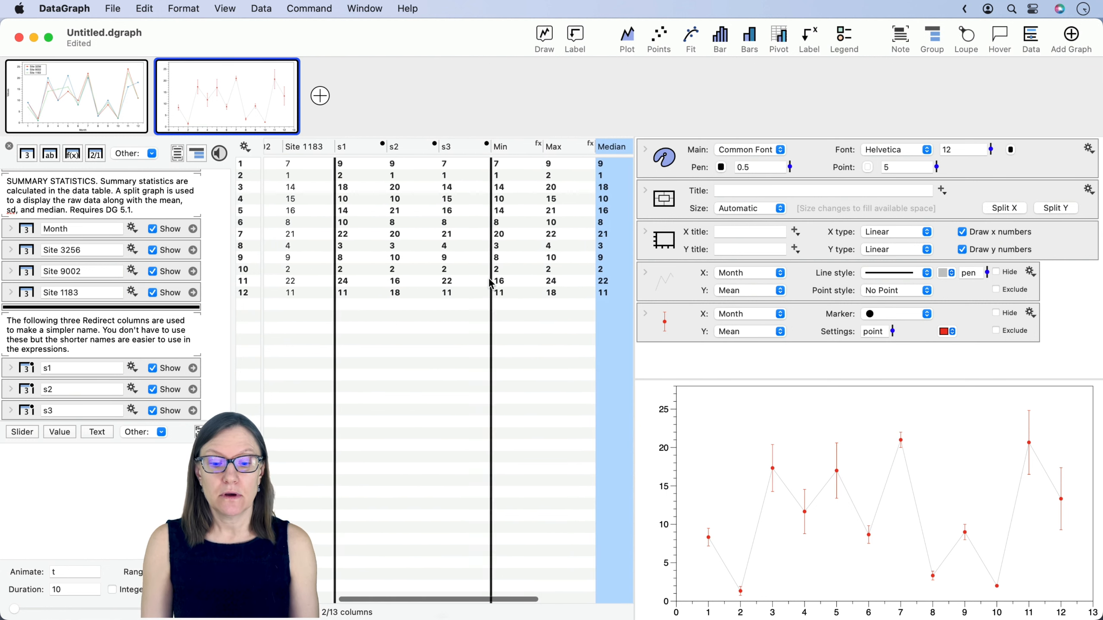
left_click(659, 37)
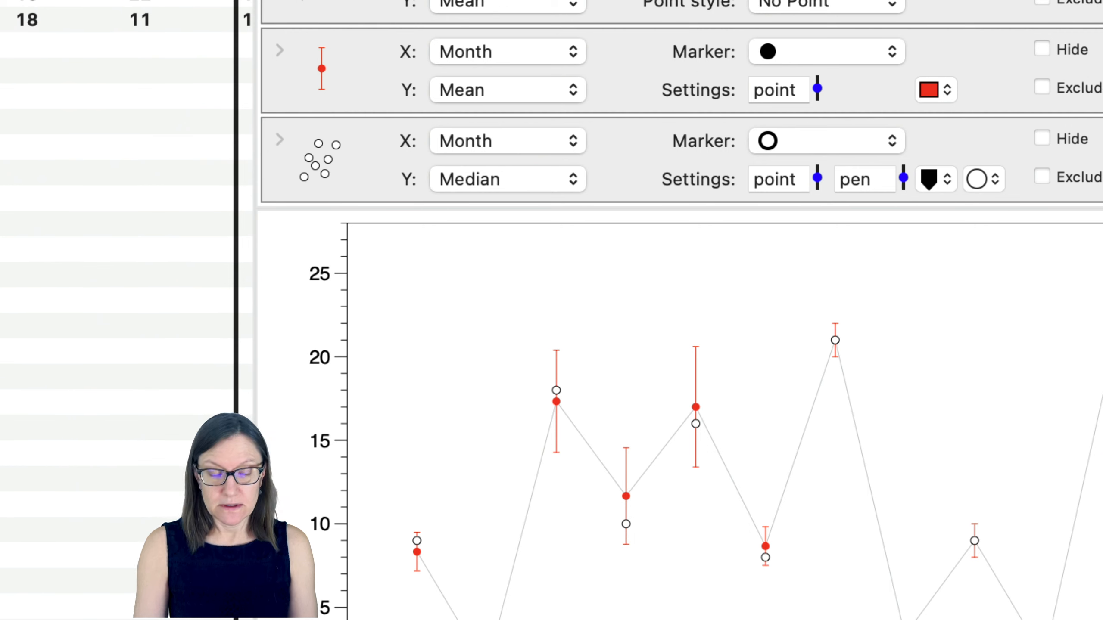
- Set the interior color of the Median markers to No Color
left_click(995, 59)
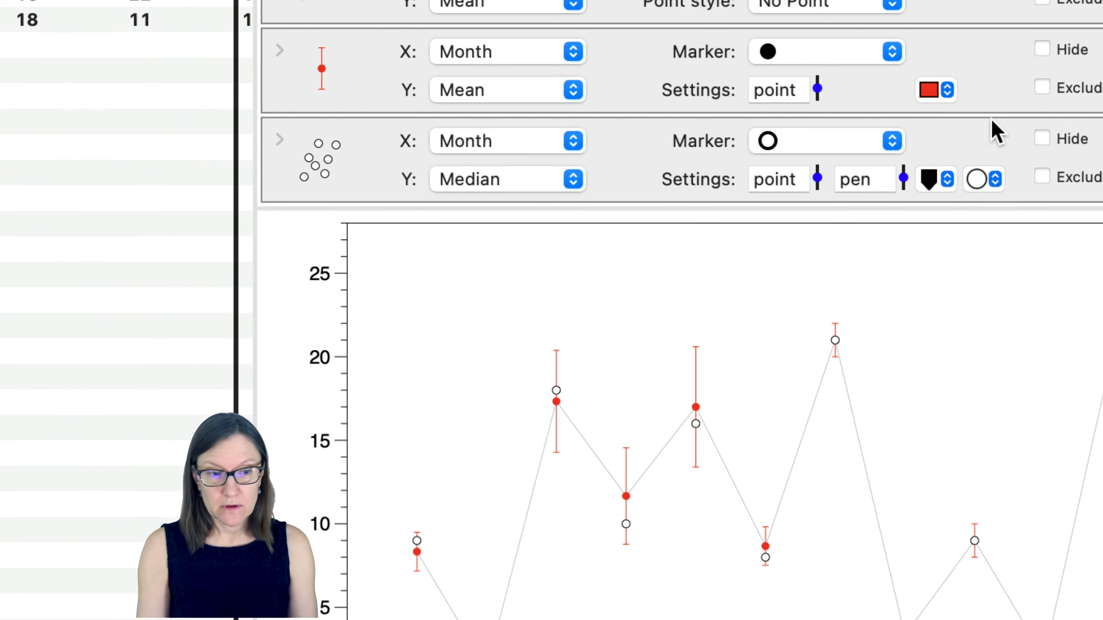
left_click_drag(985, 73, 988, 172)
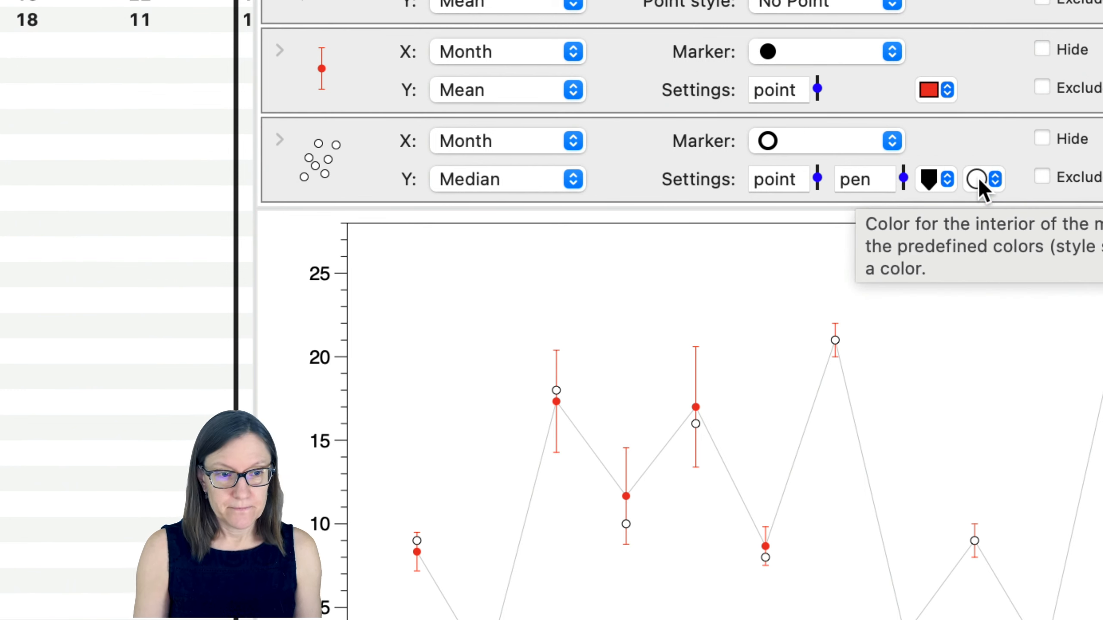
left_click(978, 183)
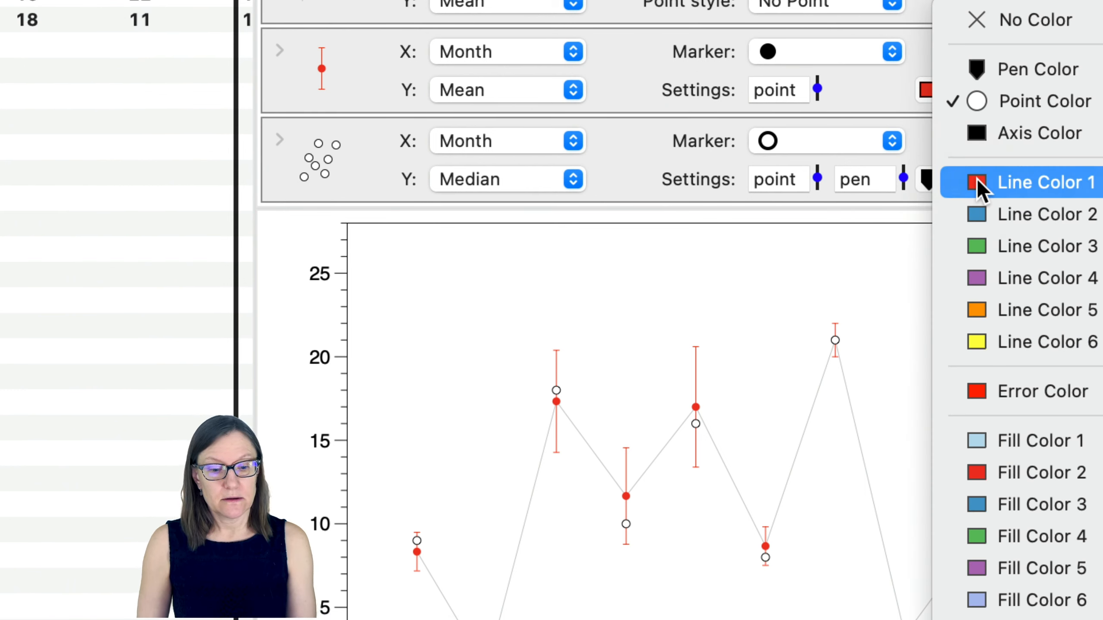
left_click(989, 18)
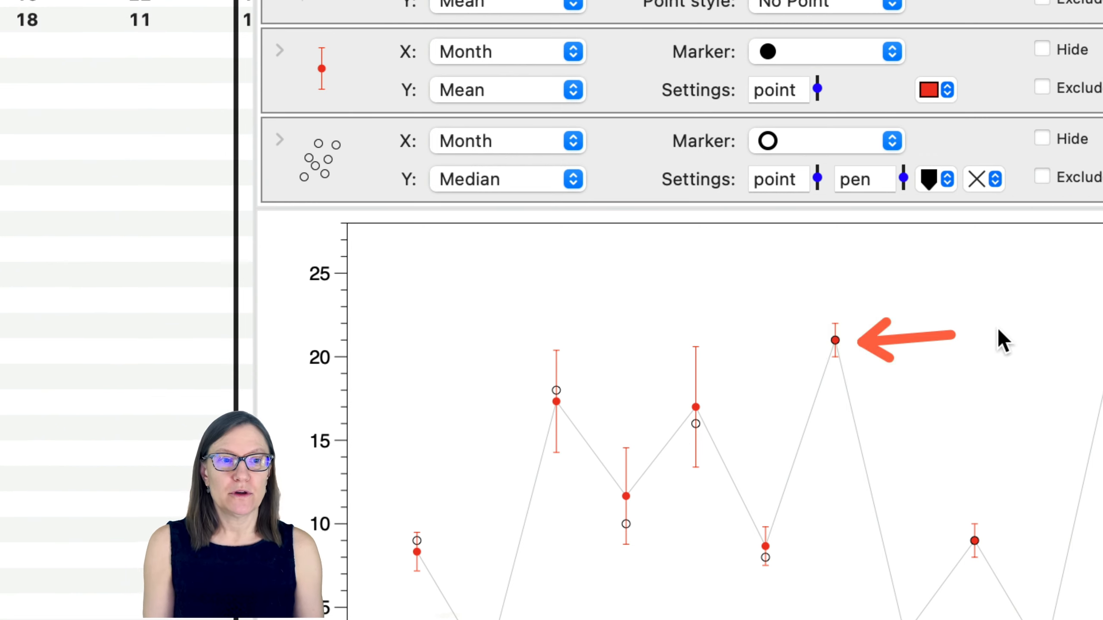
- Set the default point size in the second graph's style settings to 8
key("Up")
key("Up")
key("Up")
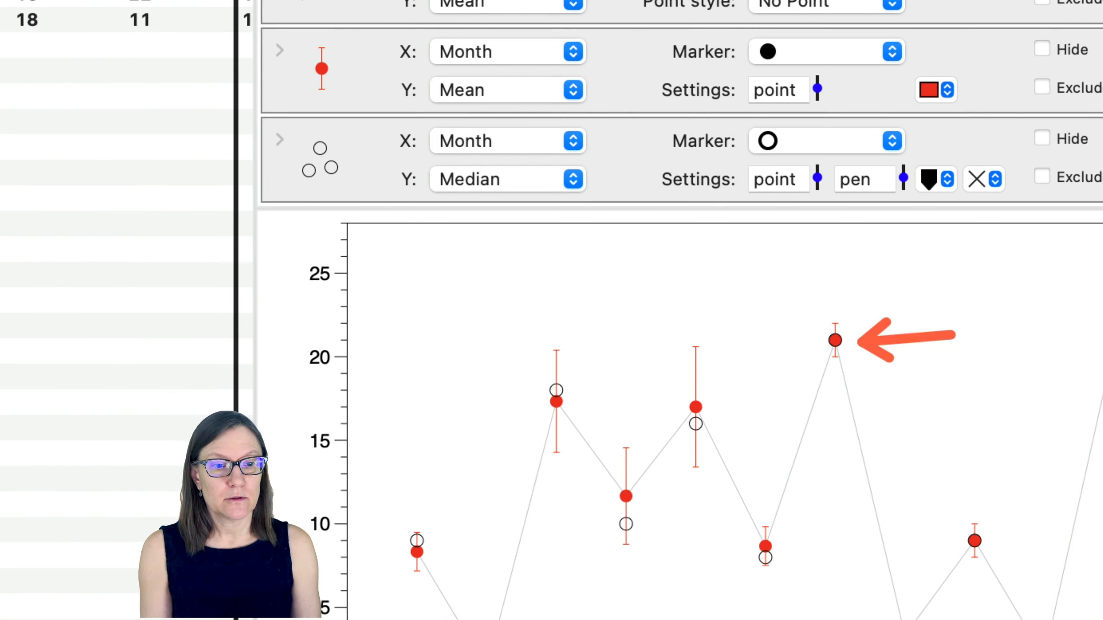
key("Down")
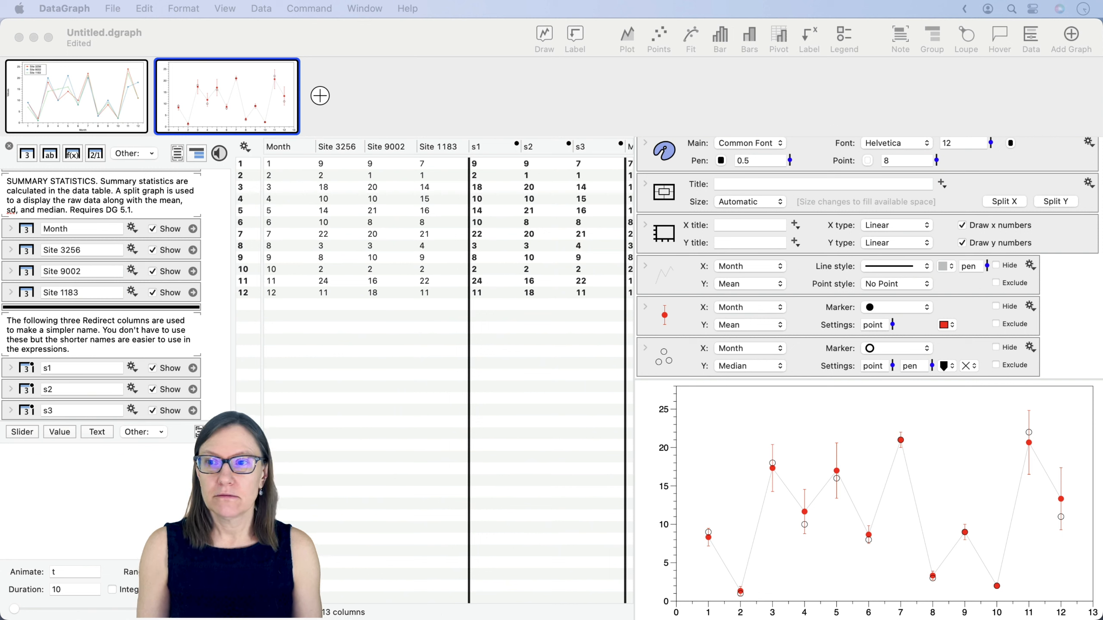
- Copy the axis settings from the raw data graph and paste them over the second graph's axis settings
left_click(95, 93)
left_click(63, 69)
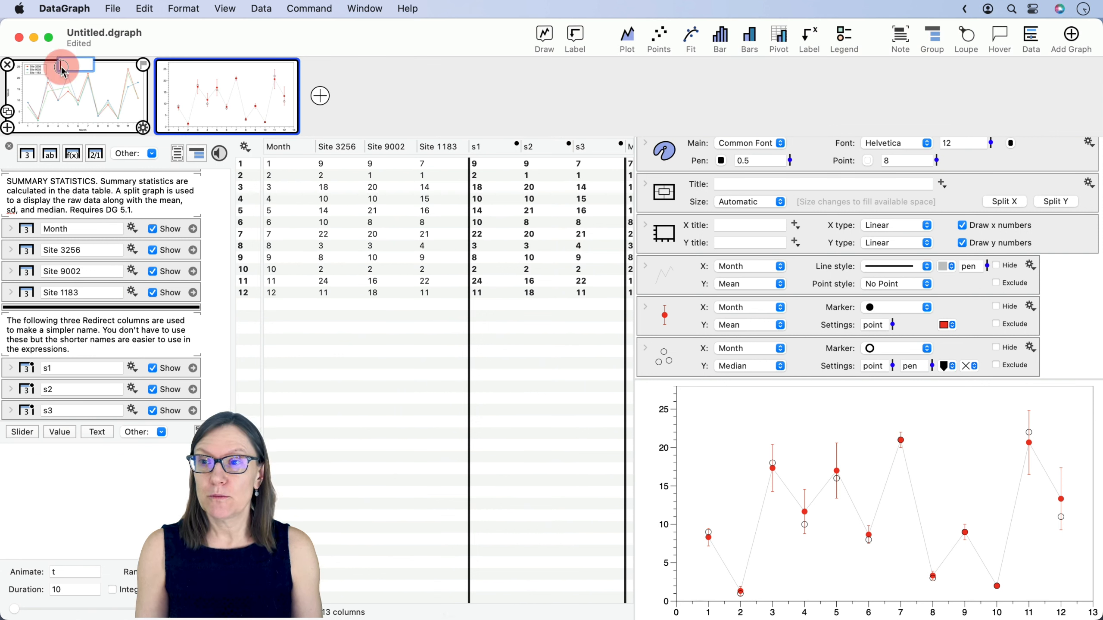
left_click(71, 96)
left_click(120, 89)
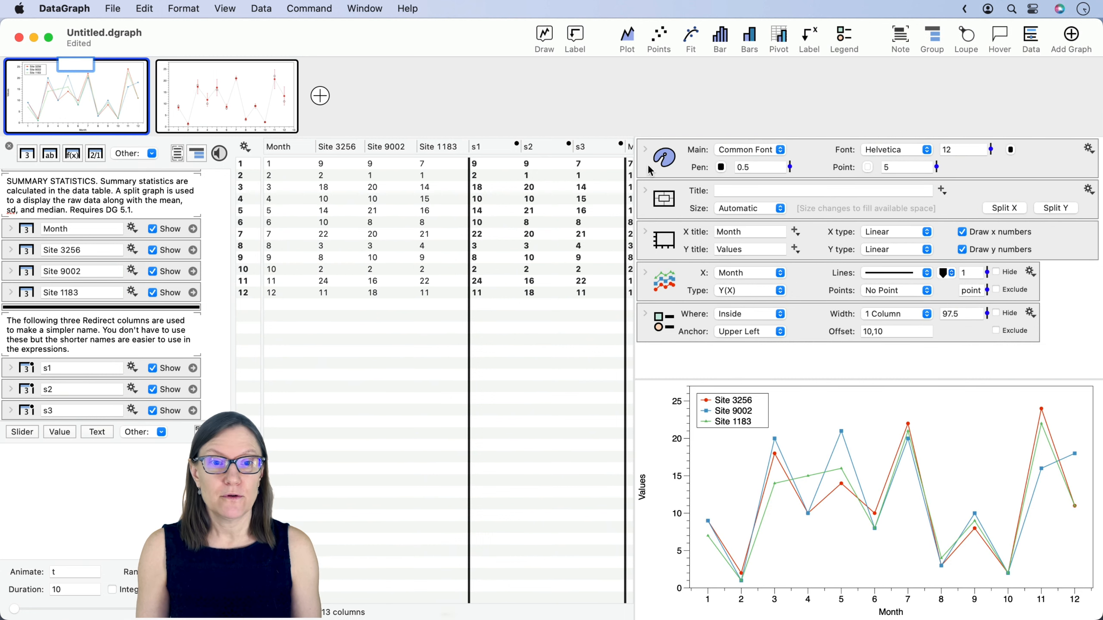
left_click(665, 244)
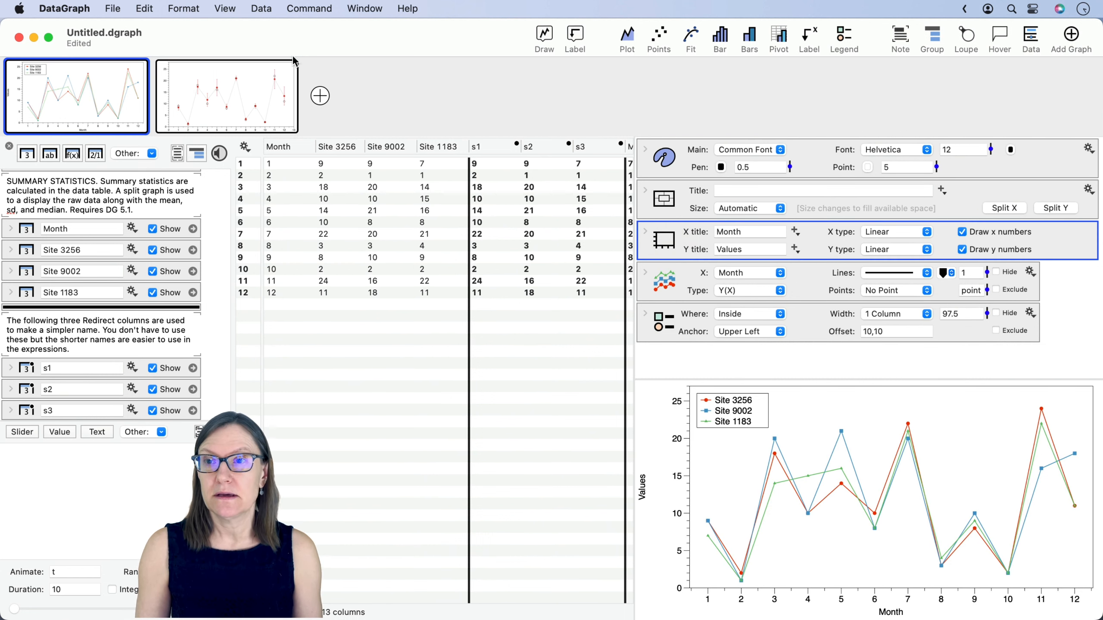
left_click(149, 8)
left_click(173, 87)
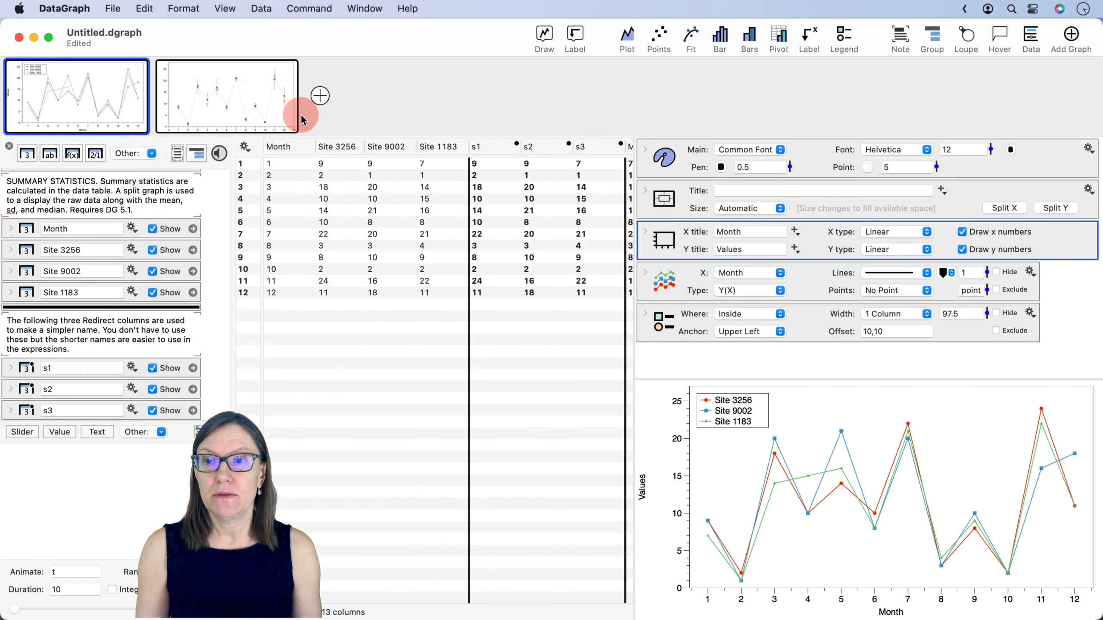
left_click(233, 101)
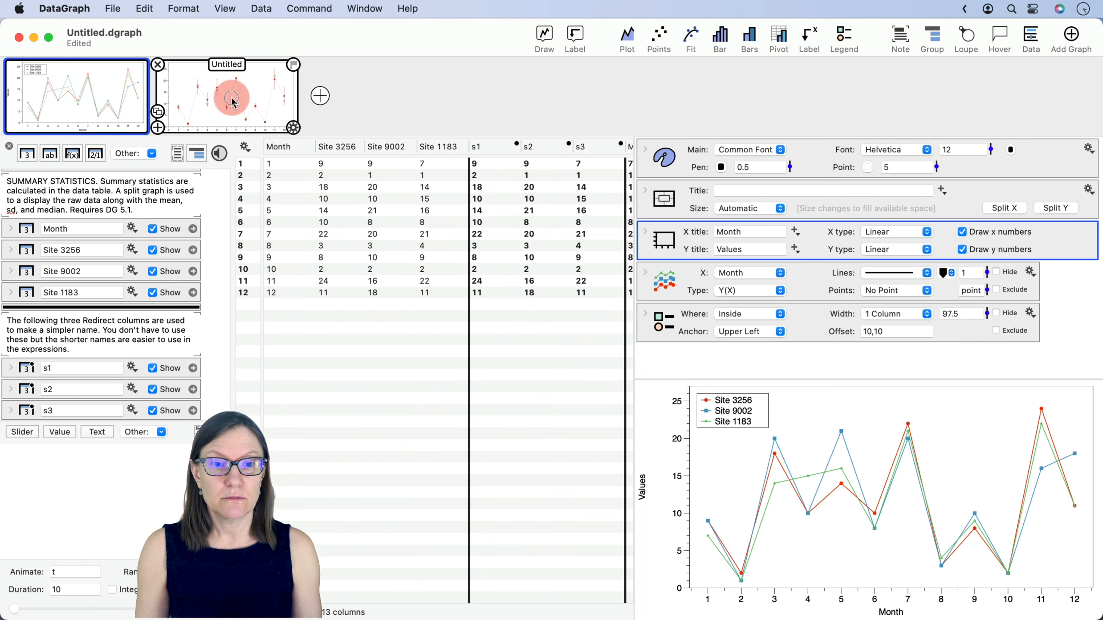
left_click(144, 8)
left_click(173, 119)
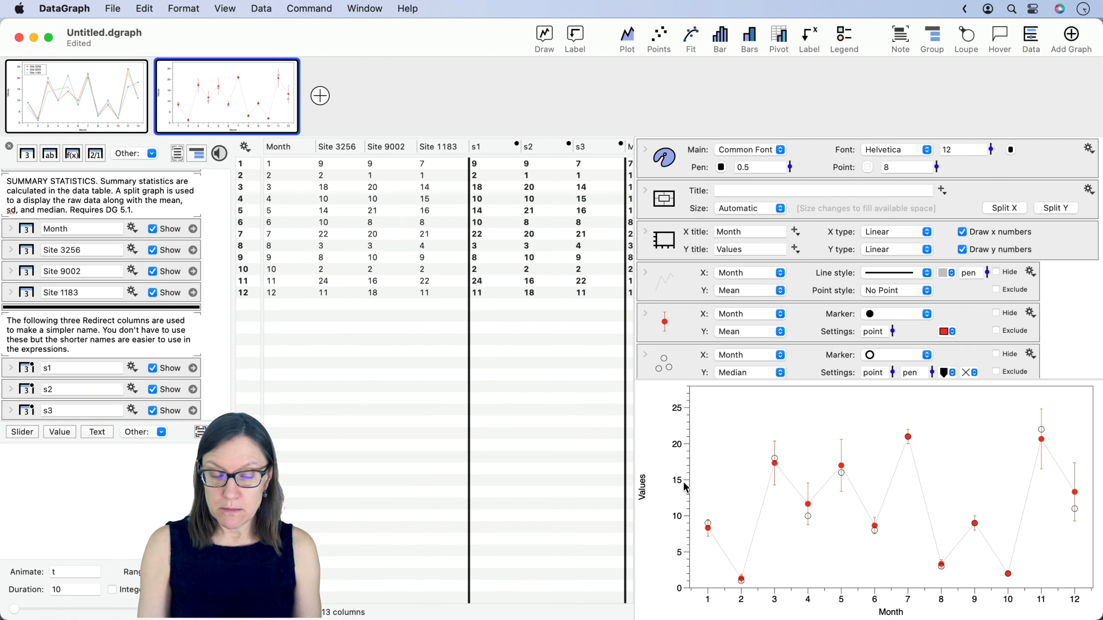
- Copy the Y title text "Mean \pm SD" from the SUMMARY graph in Untitled 2.dgraph
left_click_drag(647, 554, 646, 513)
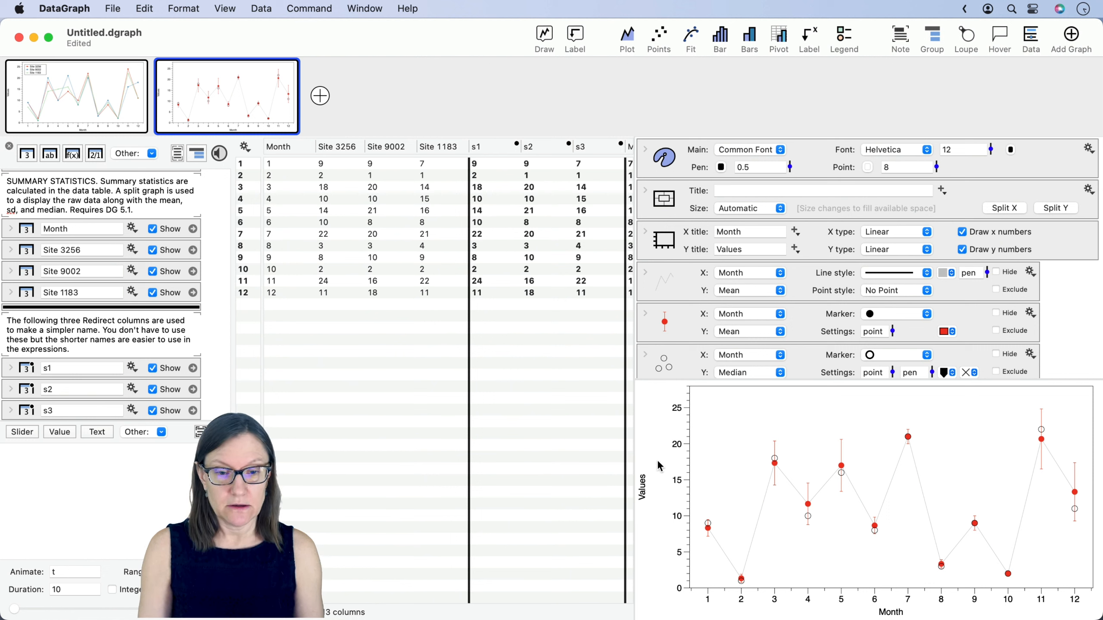
left_click_drag(758, 255, 696, 272)
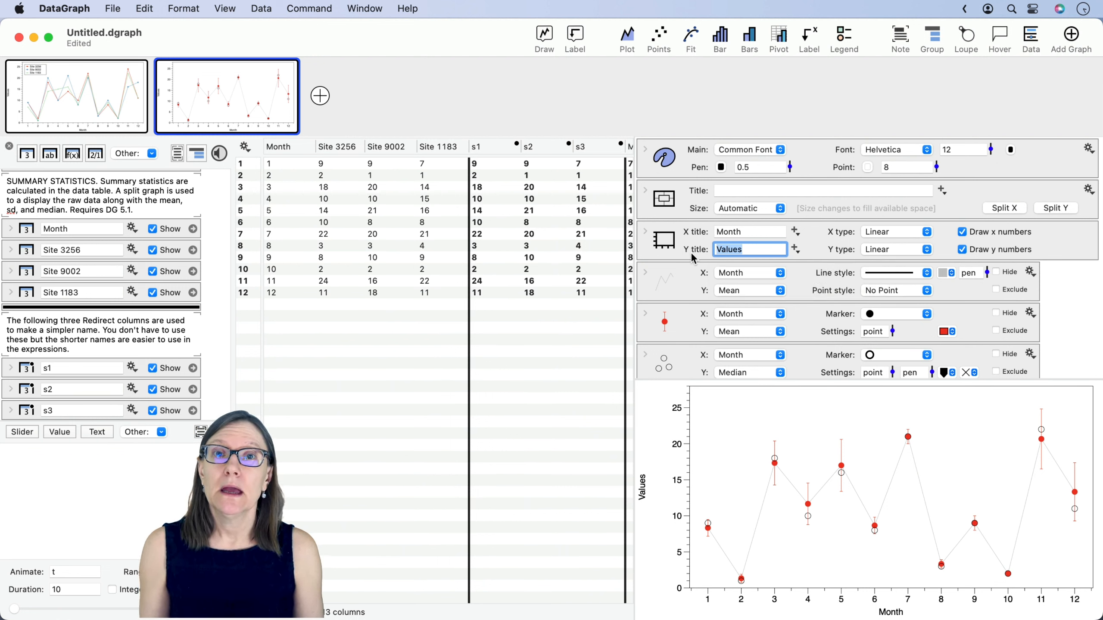
left_click(754, 250)
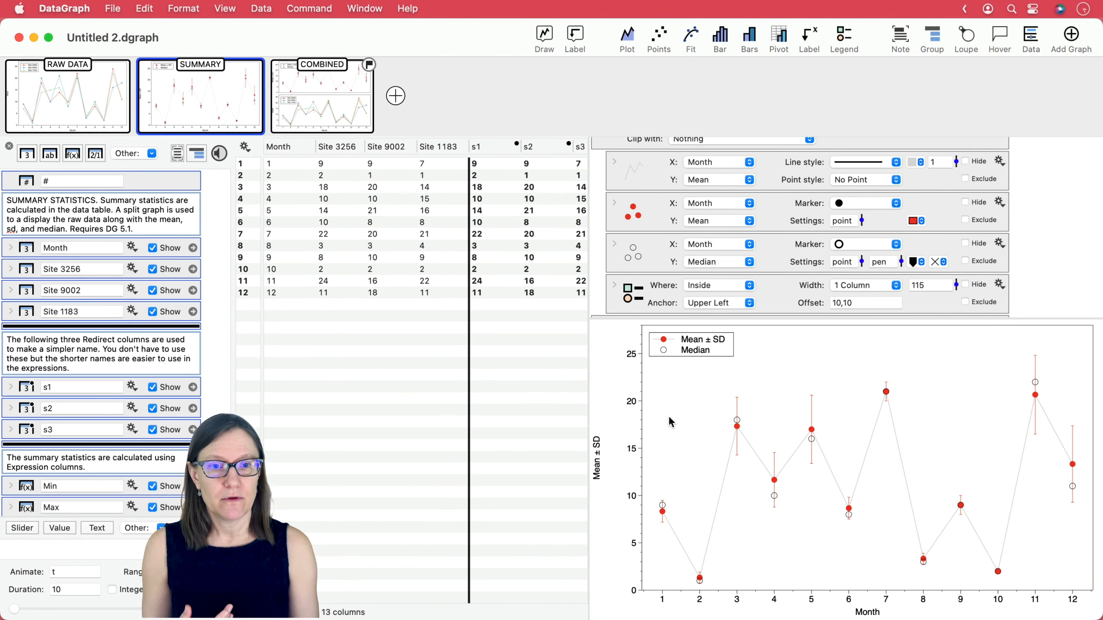
scroll(711, 250, "up", 5)
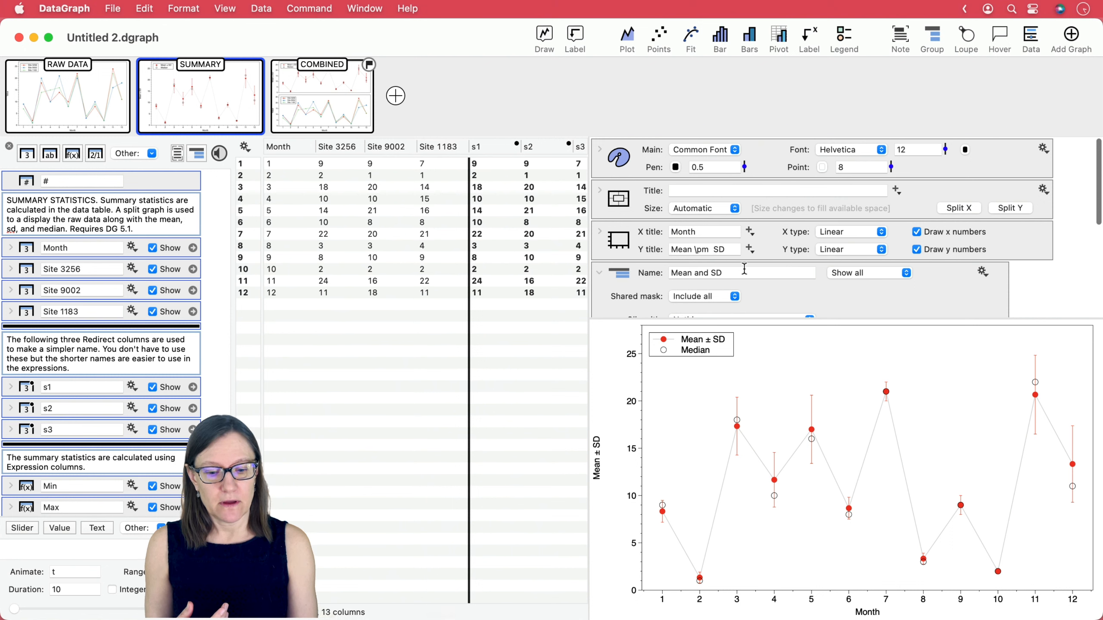
left_click(732, 250)
left_click_drag(732, 250, 634, 248)
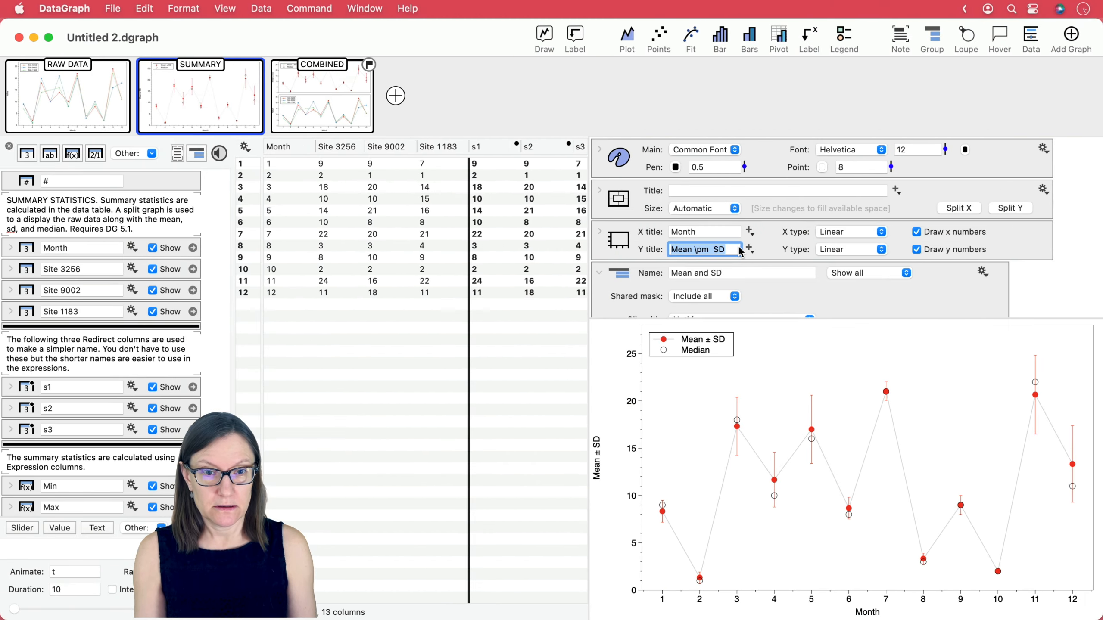
left_click(738, 248)
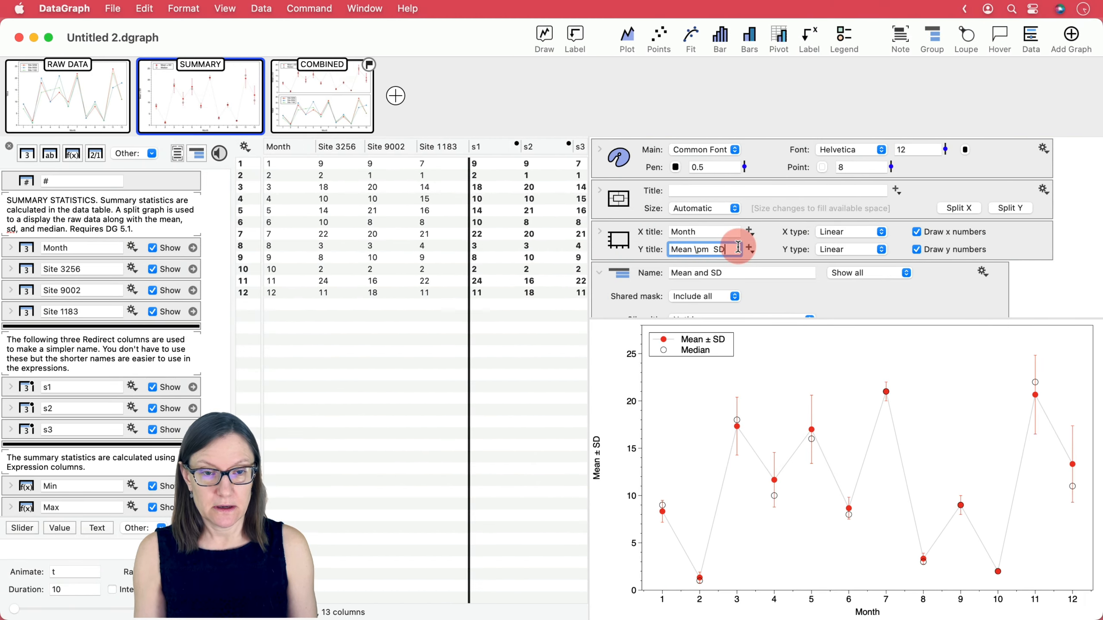
left_click_drag(737, 248, 658, 248)
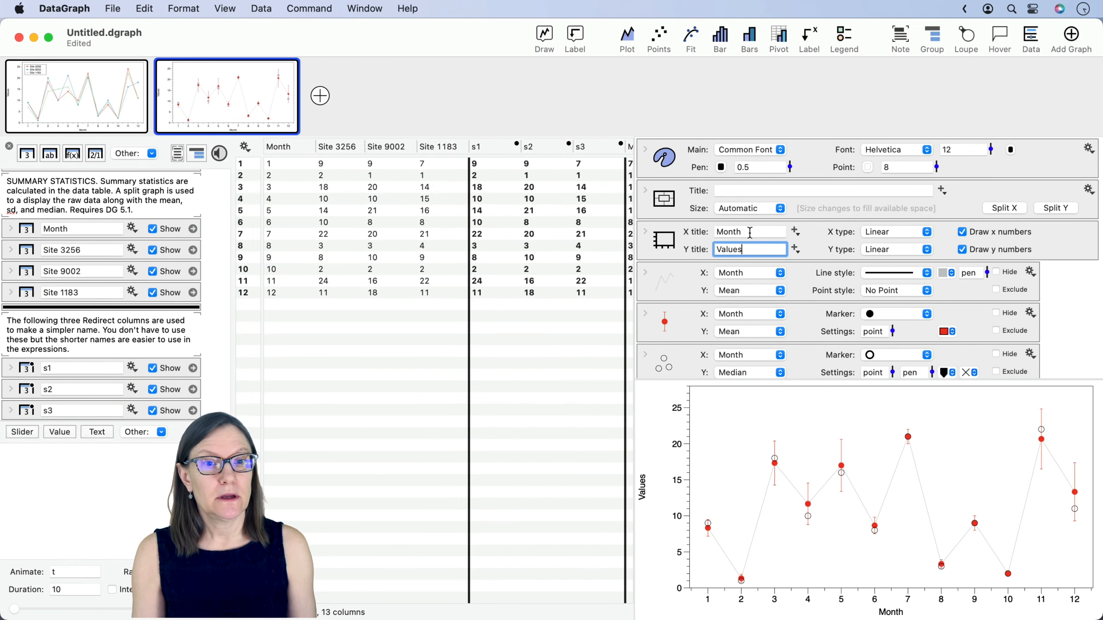
- Replace the Y title of the second graph in Untitled.dgraph with the copied "Mean \pm SD"
left_click_drag(750, 249, 661, 250)
key("super+v")
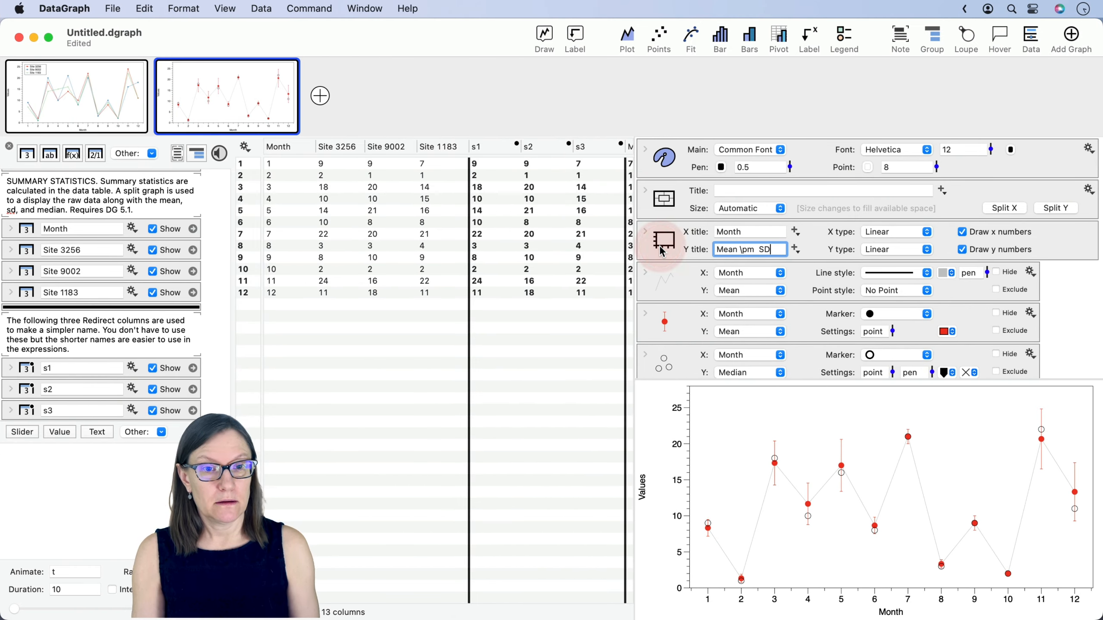
key("Return")
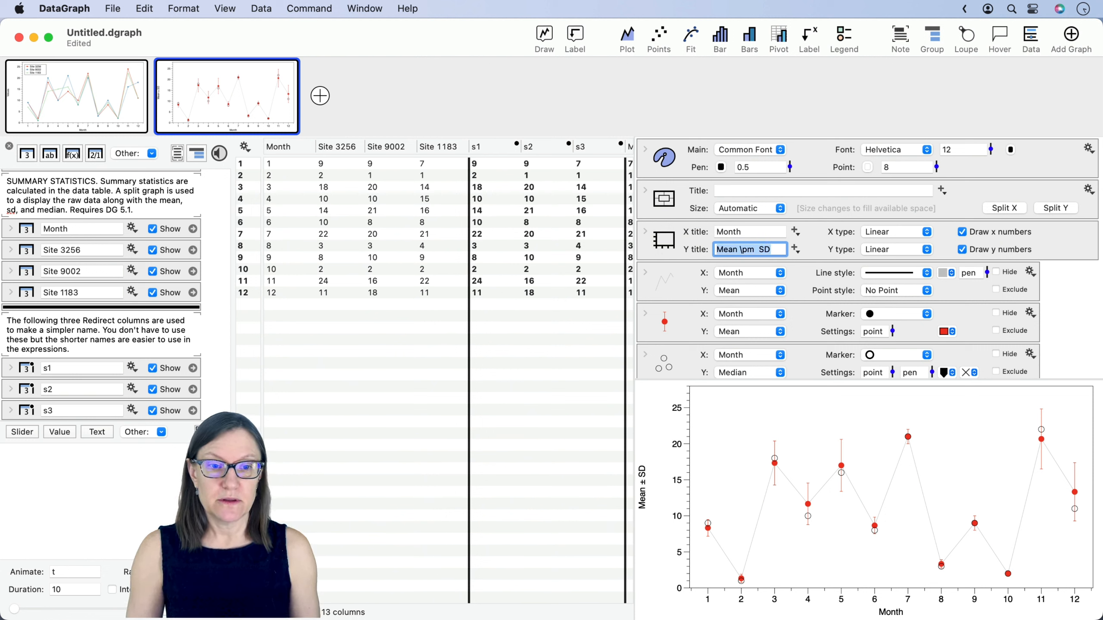
left_click(745, 252)
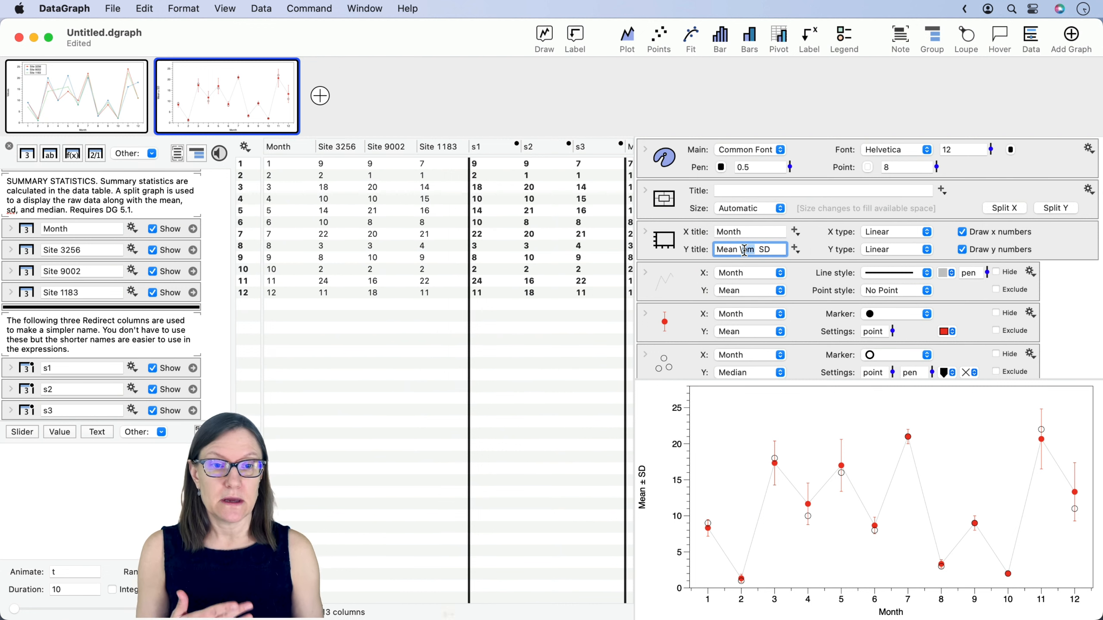
left_click(740, 251)
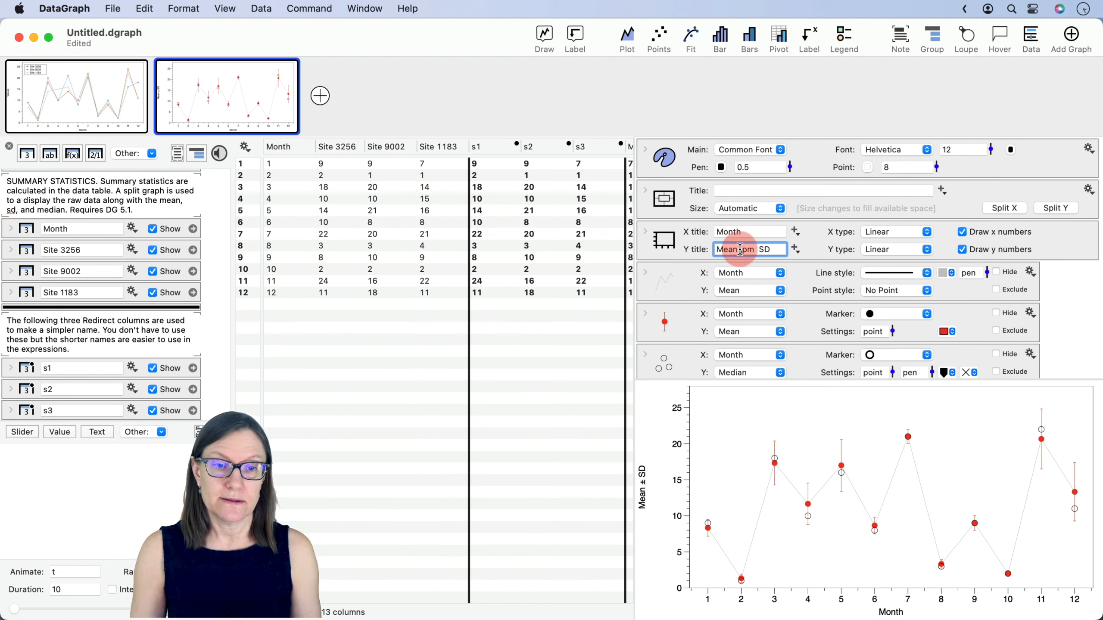
left_click(756, 251)
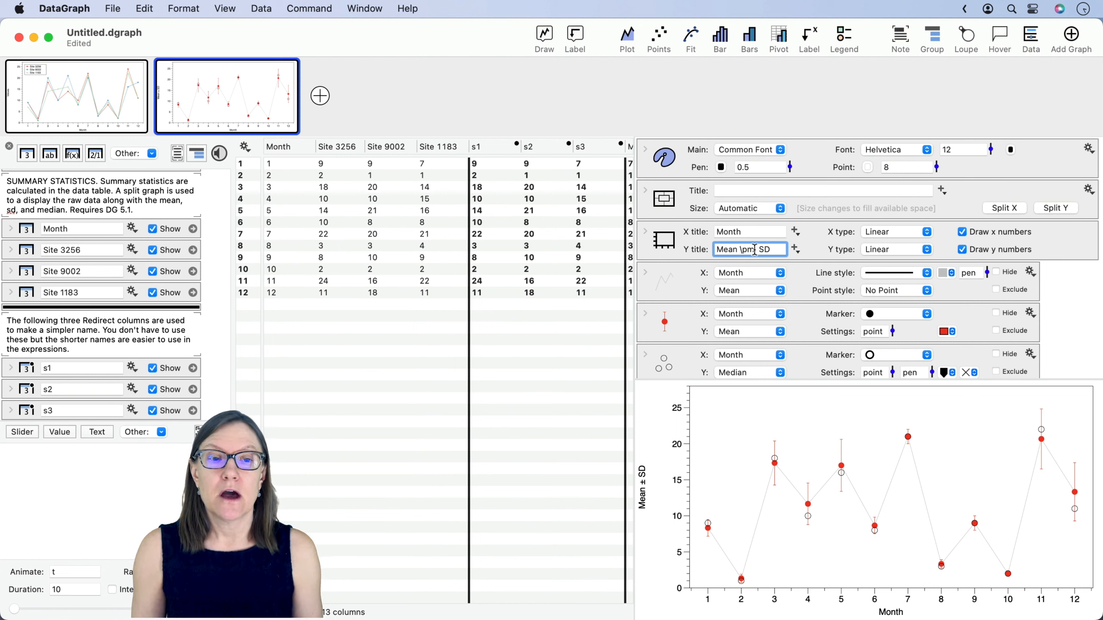
mouse_move(755, 251)
left_mouse_down()
mouse_move(739, 251)
mouse_move(739, 266)
left_mouse_up()
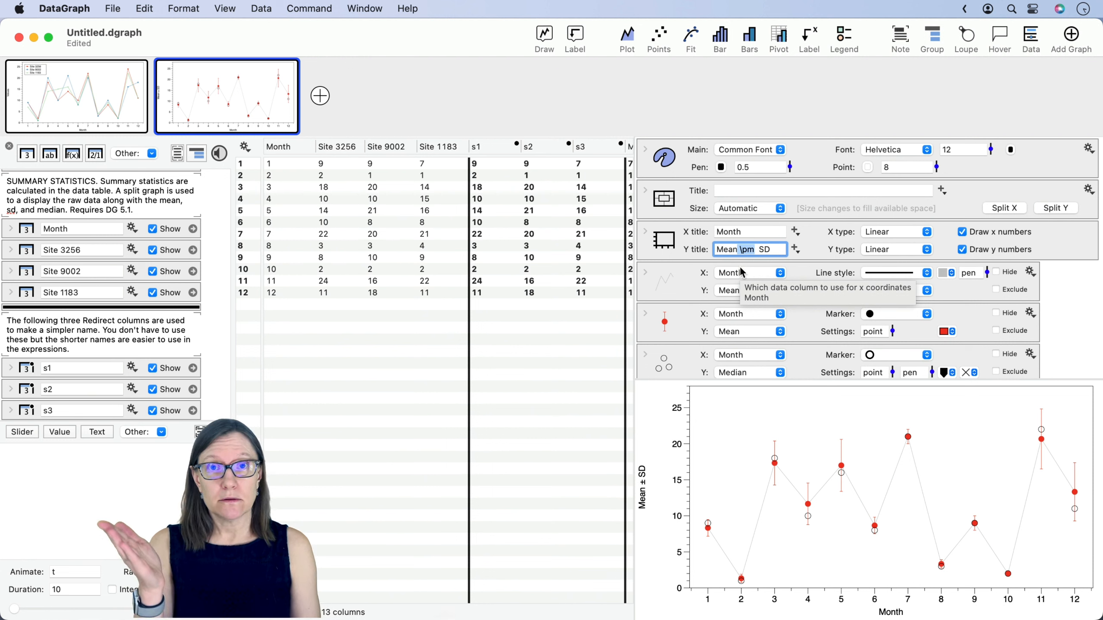
left_click(766, 248)
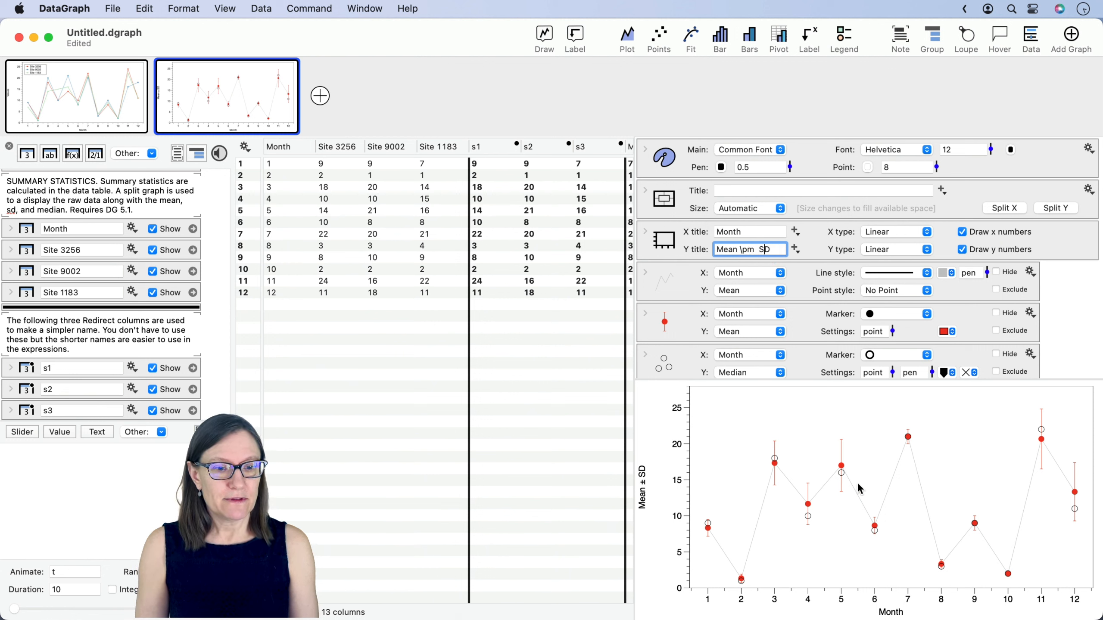
- Add a legend to the second graph, anchored Upper Left and narrowed to a width of about 102.5
left_click(844, 40)
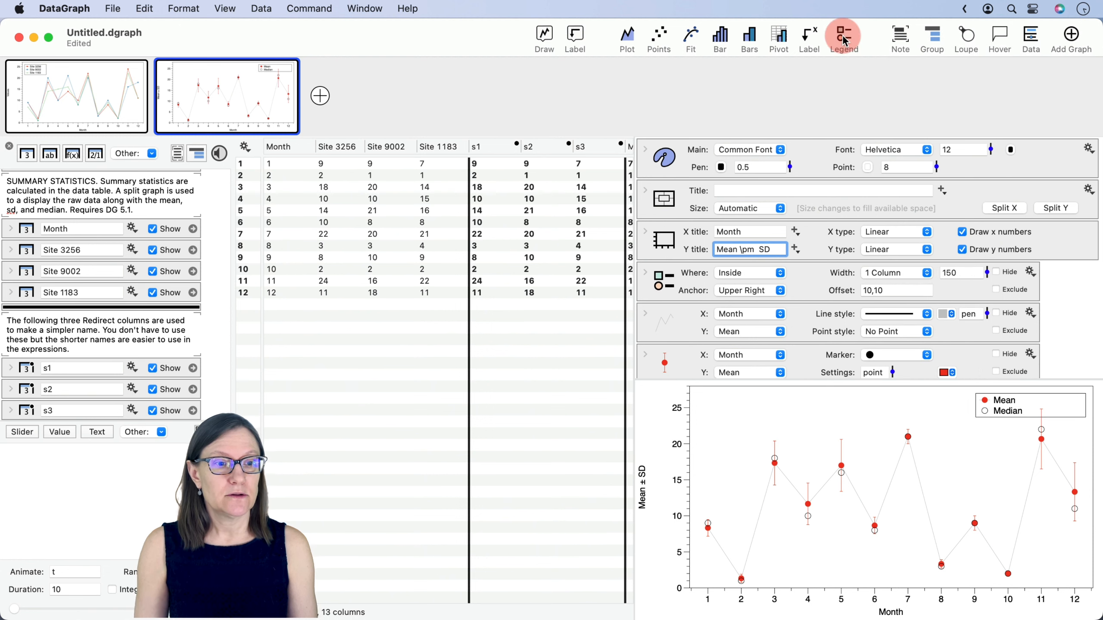
left_click(996, 407)
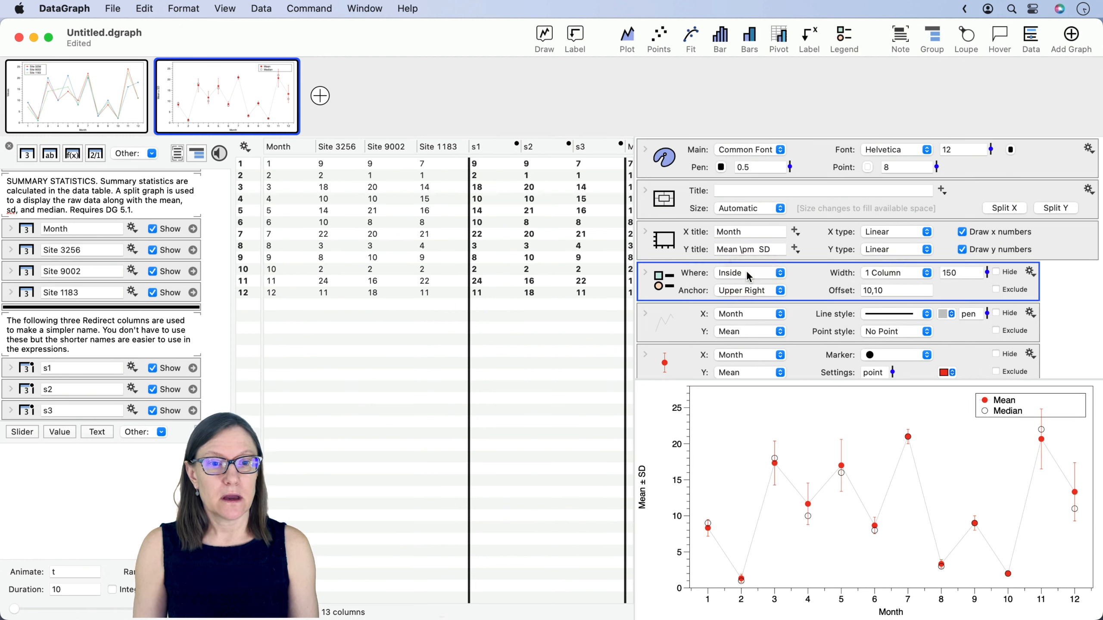
left_click(747, 293)
left_click(743, 306)
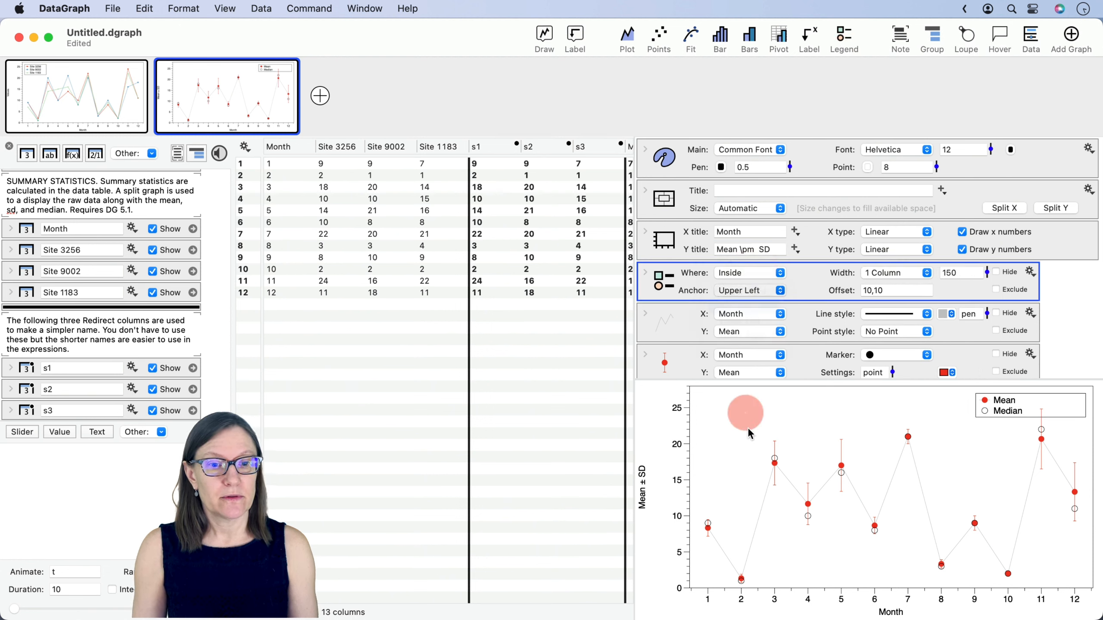
left_click_drag(806, 413, 741, 416)
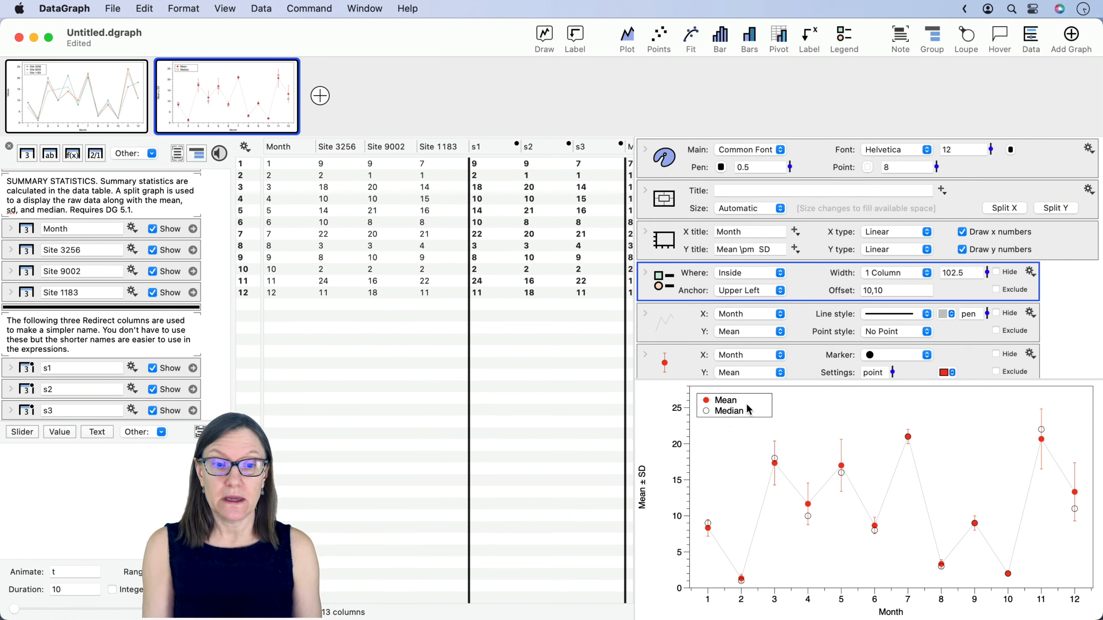
- Append "\pm SD" after the Y Label token in the legend name of the red Mean points
left_click(646, 356)
scroll(678, 210, "down", 1)
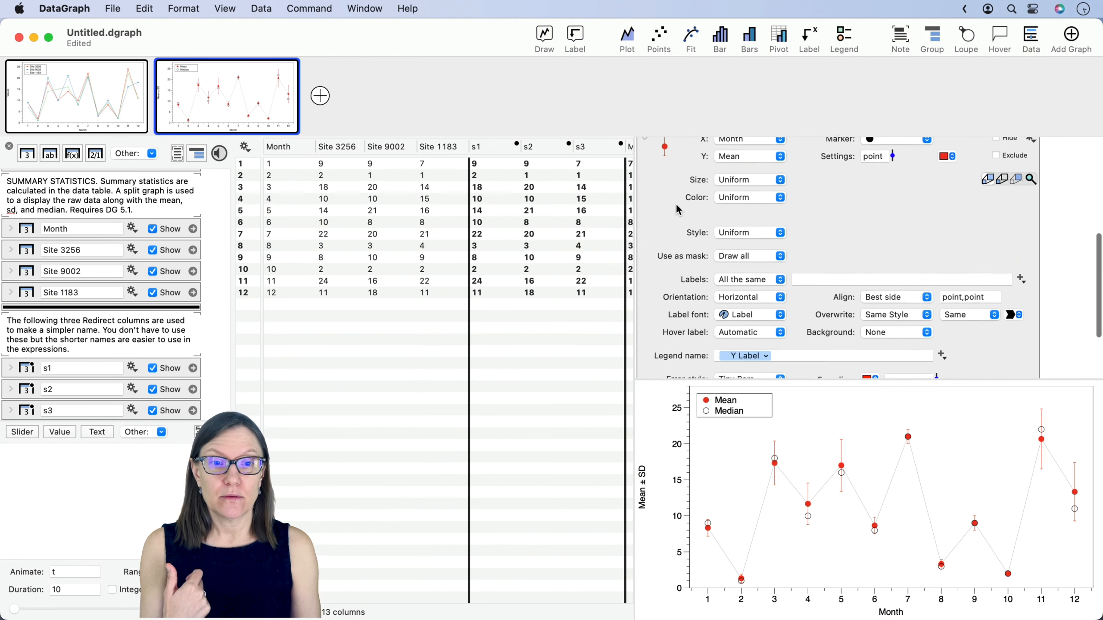
scroll(679, 210, "up", 1)
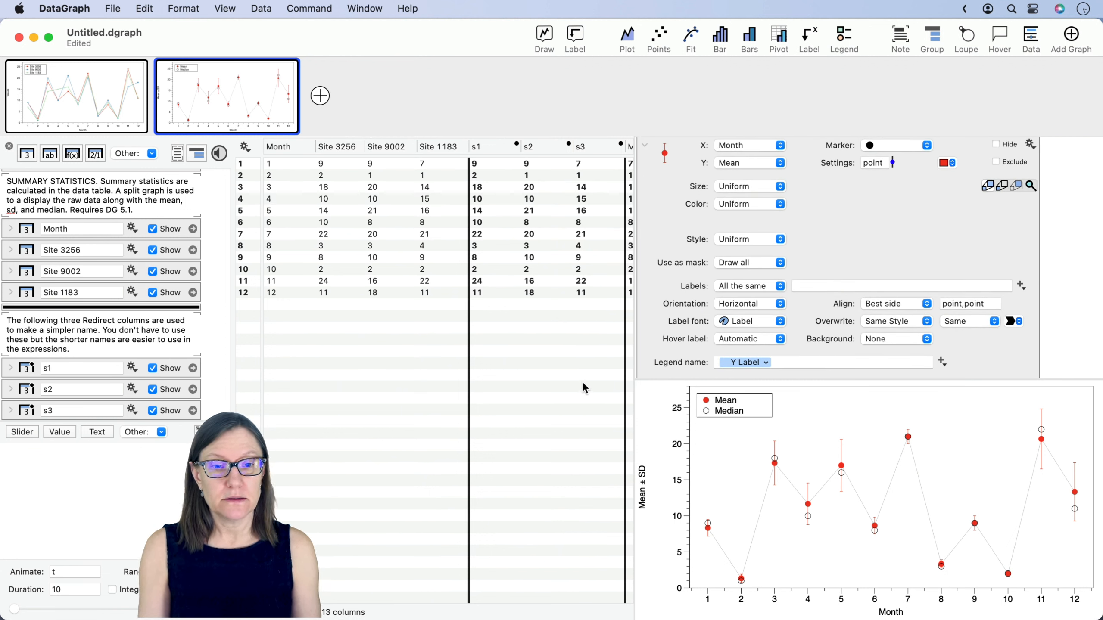
left_click(822, 364)
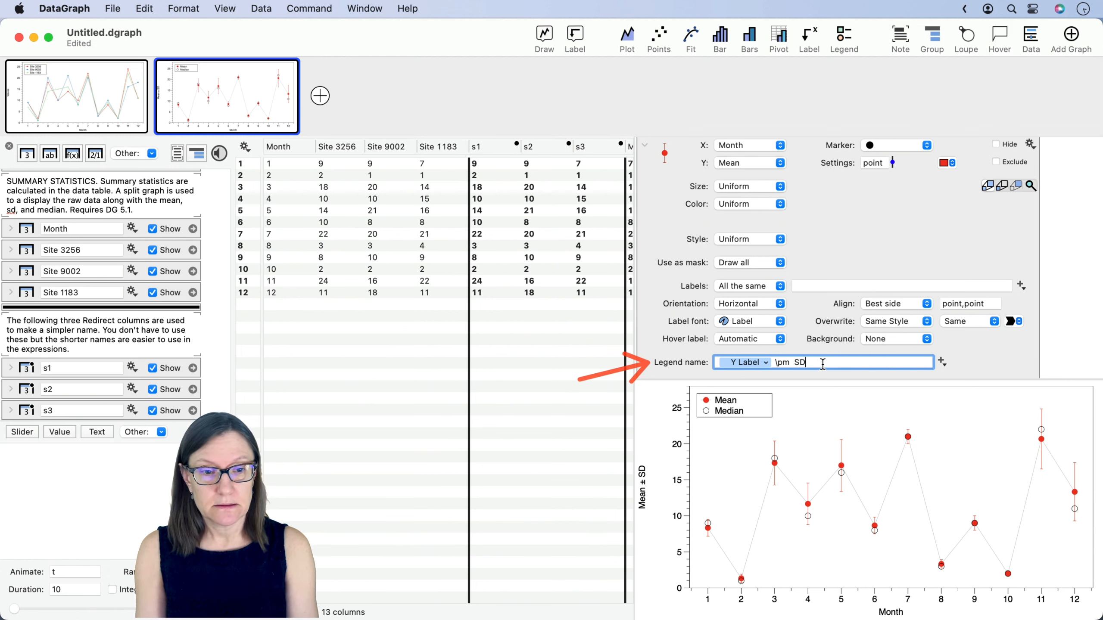
key("Return")
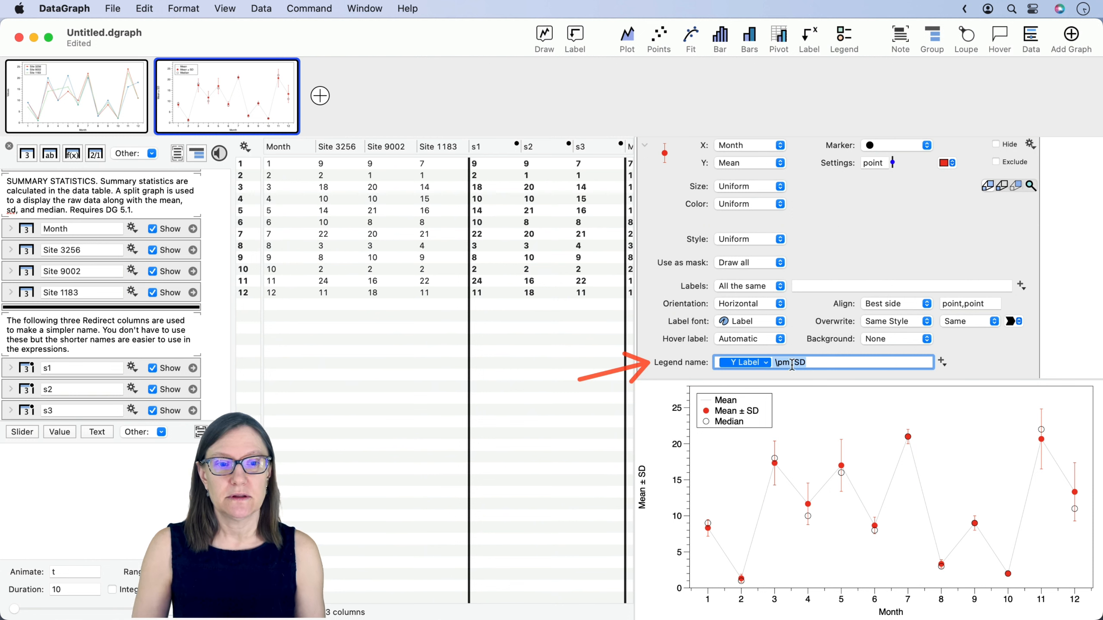
- Copy the complete legend name of the Mean points and collapse that command's detailed settings
left_click(825, 365)
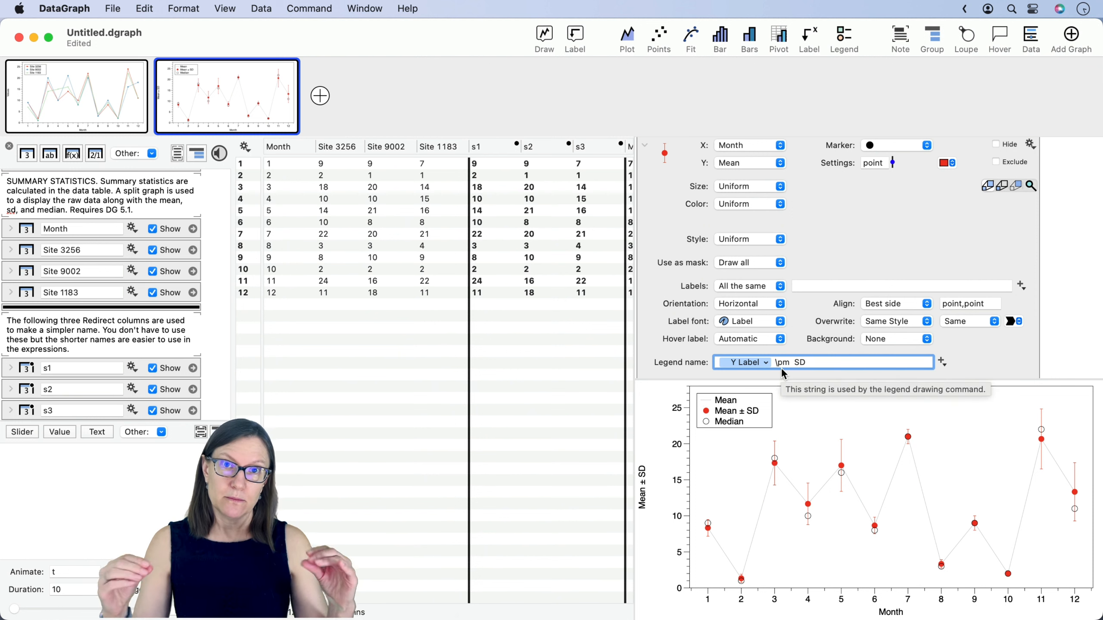
left_click_drag(814, 362, 831, 399)
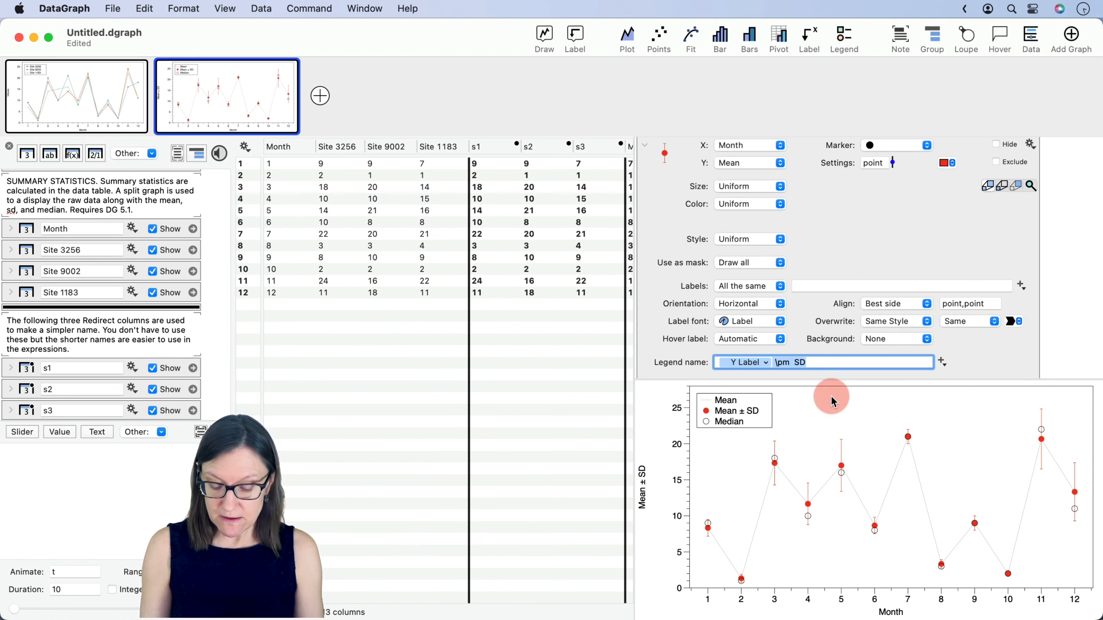
key("super+c")
scroll(814, 251, "up", 3)
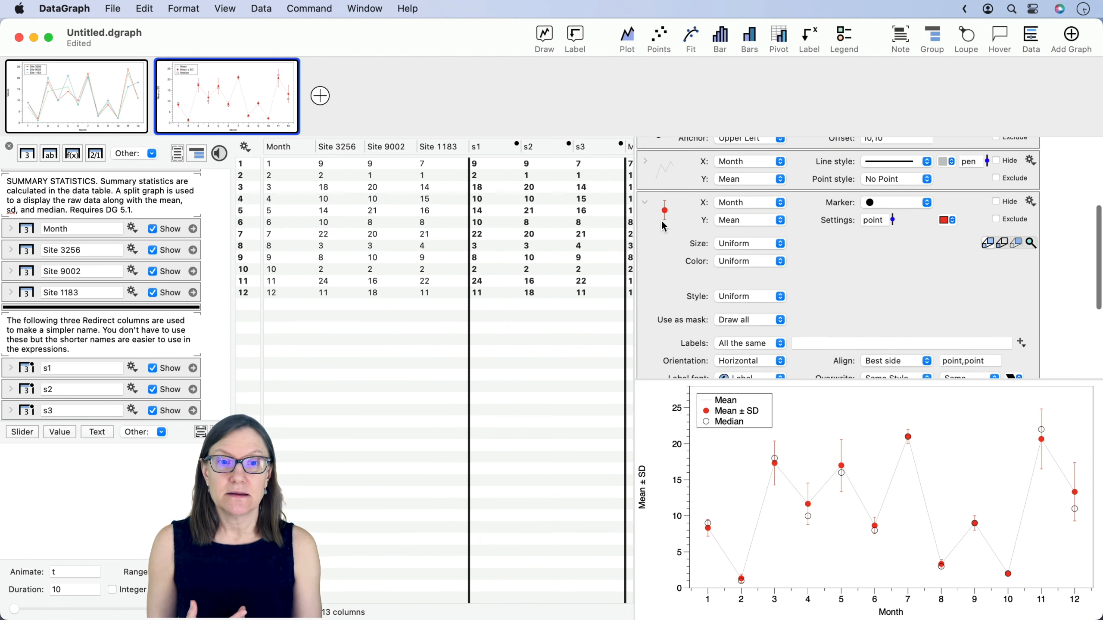
left_click(644, 202)
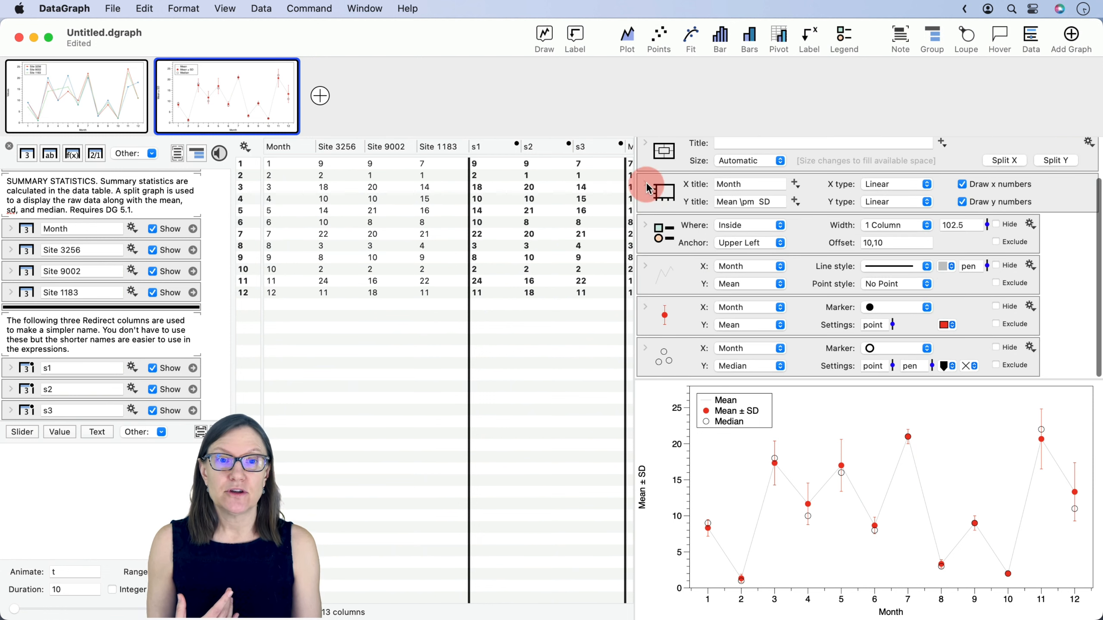
- Append "\pm SD" after the Y Label token in the Mean line's legend name to match the Mean points
left_click(645, 266)
scroll(656, 265, "down", 2)
scroll(658, 262, "up", 2)
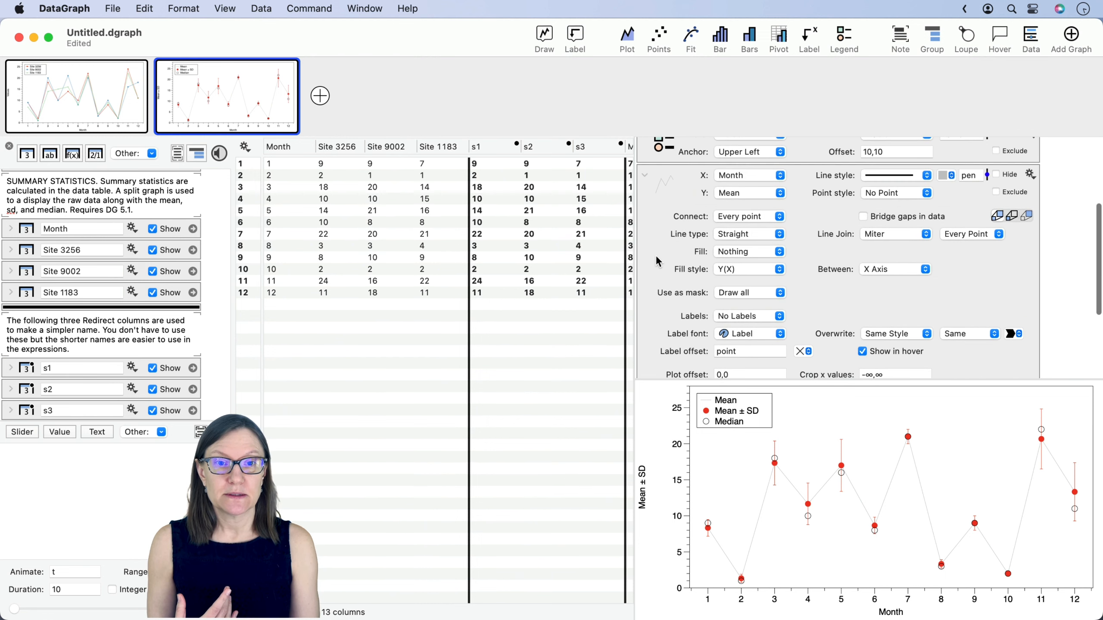
left_click(648, 174)
scroll(674, 212, "down", 1)
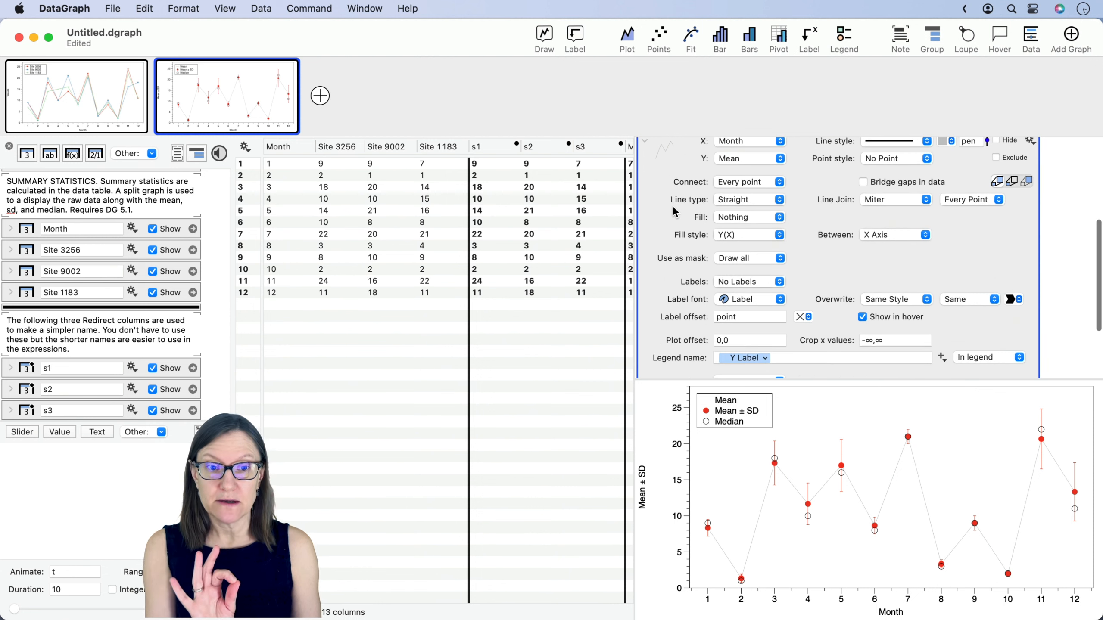
left_click(791, 357)
type("\\pm SD")
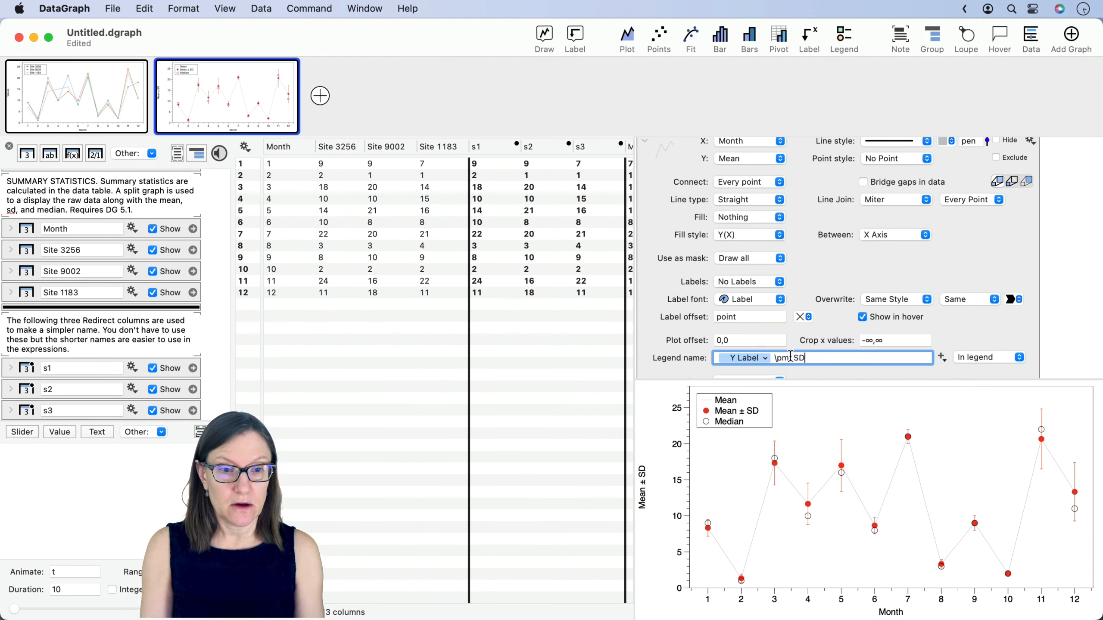
key("Return")
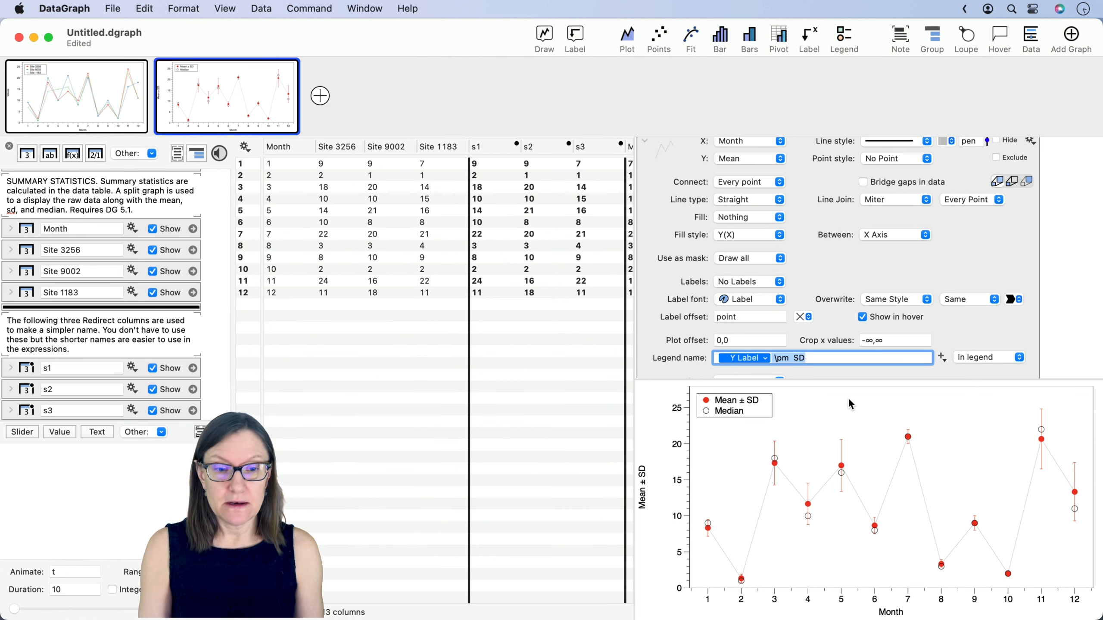
left_click_drag(848, 398, 779, 398)
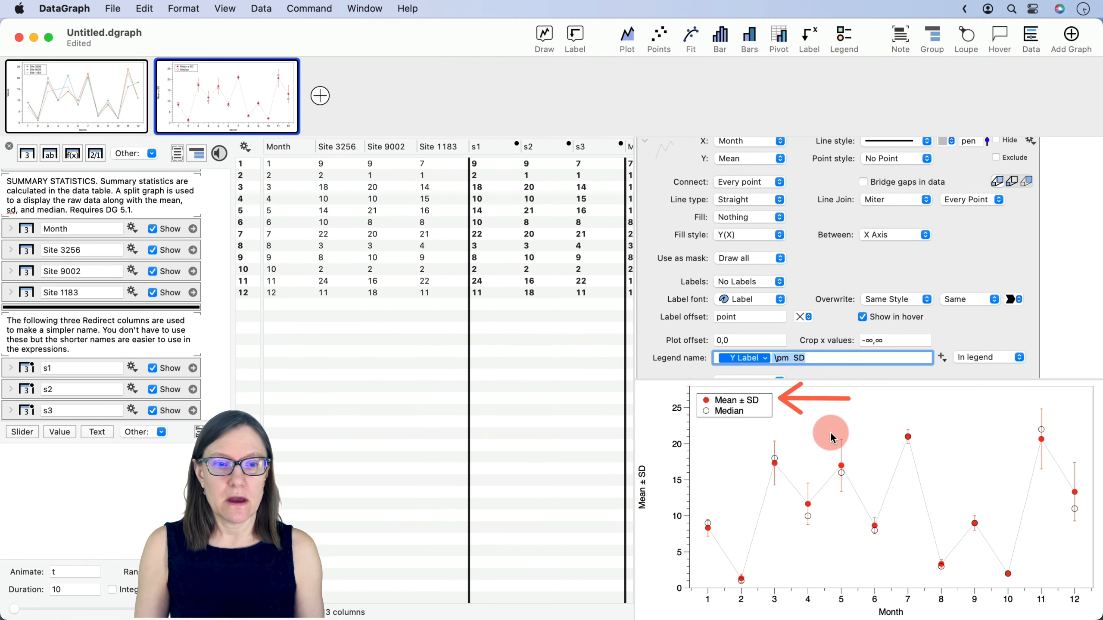
left_click(826, 245)
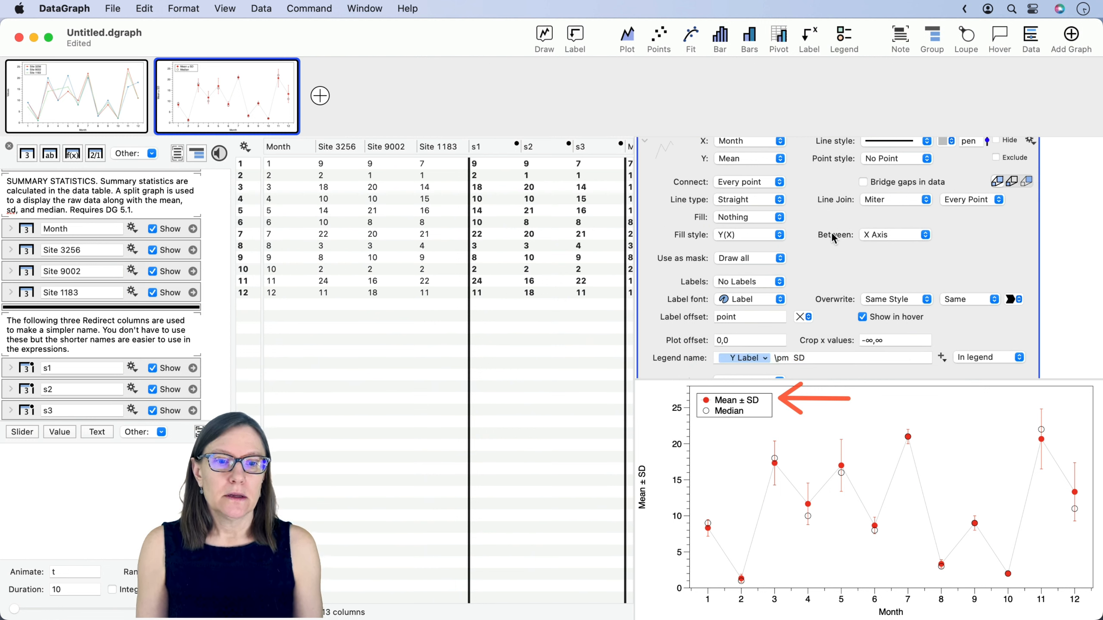
scroll(831, 232, "down", 5)
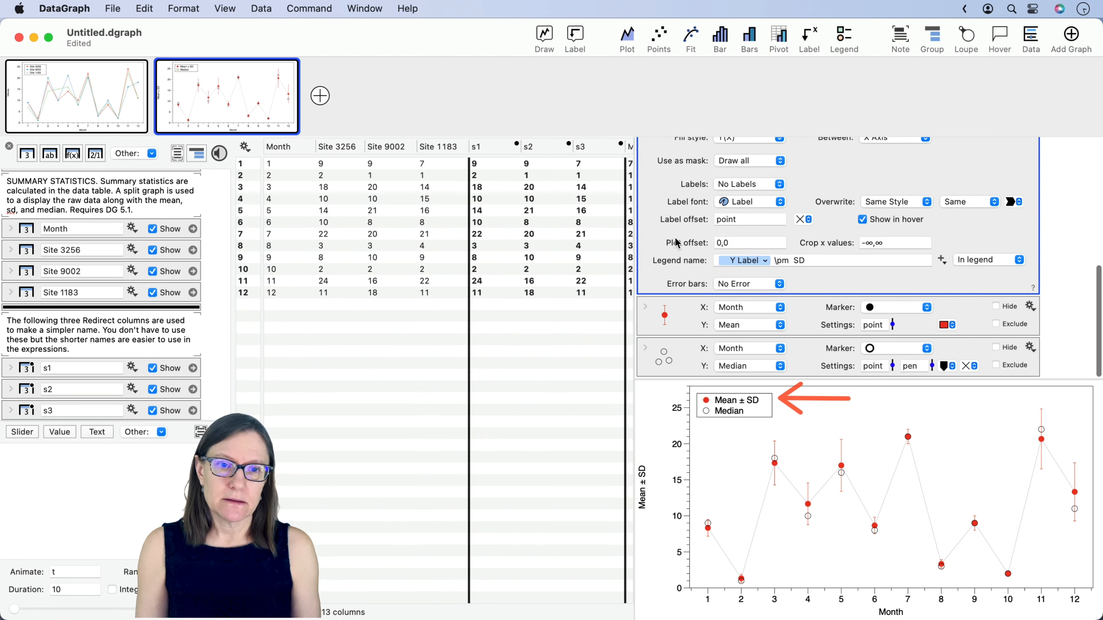
scroll(678, 245, "up", 10)
left_click(646, 237)
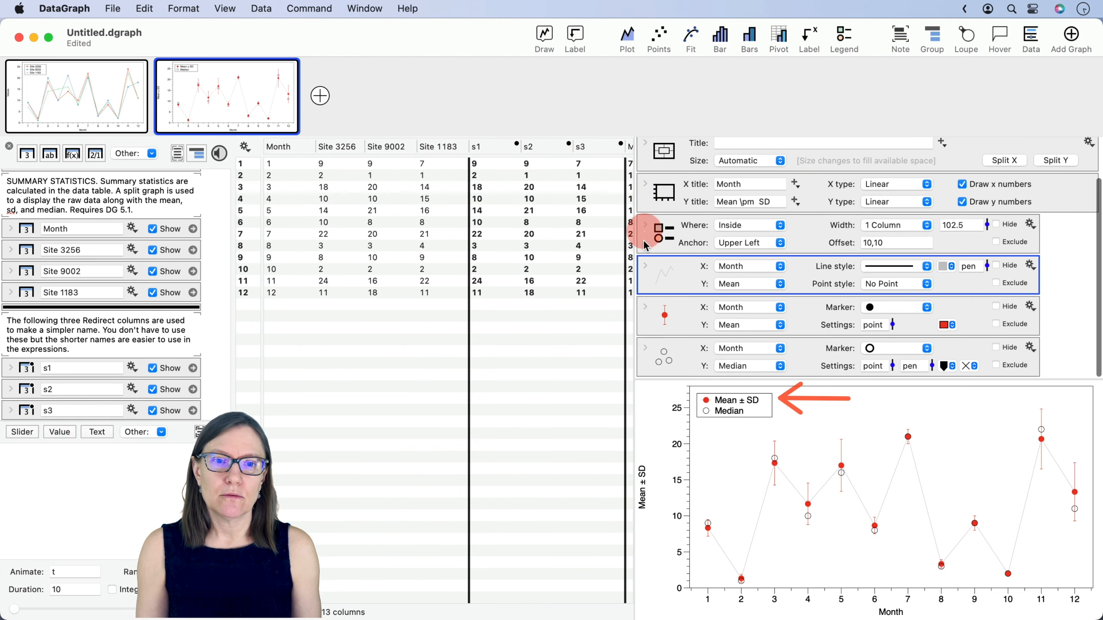
- Set the second graph's legend size to Wide and widen the legend box to about 119
left_click(658, 227)
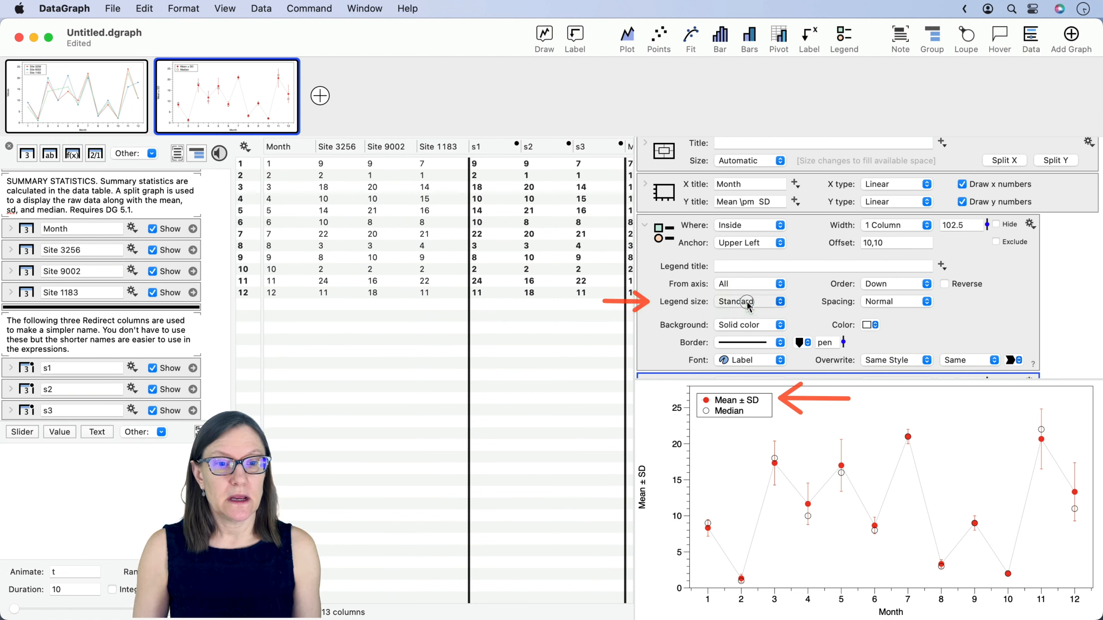
left_click(731, 304)
left_click(743, 324)
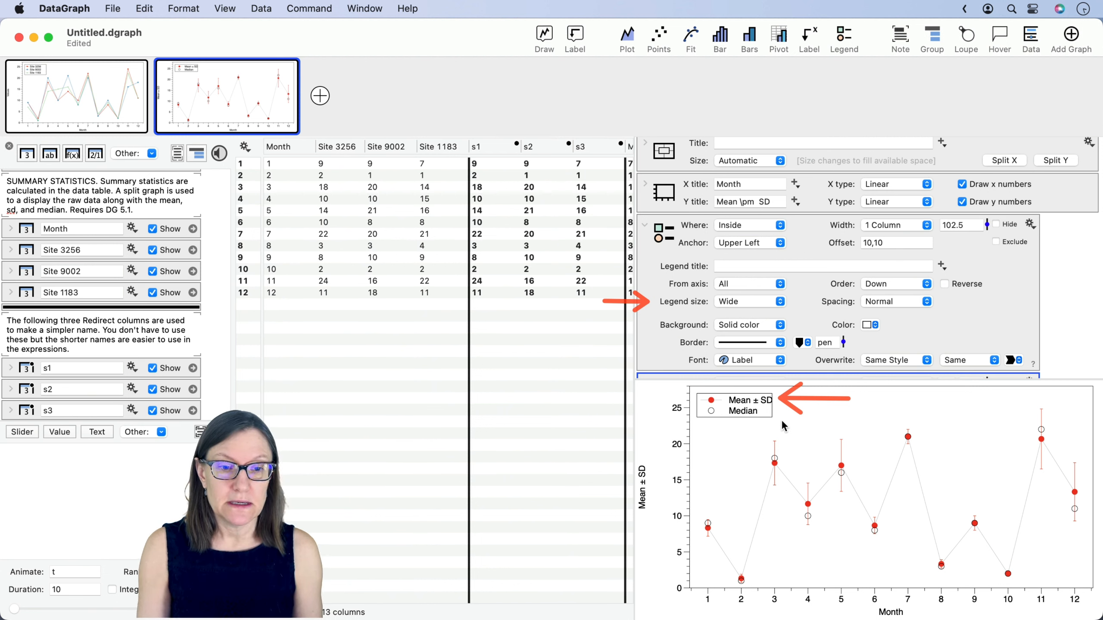
left_click_drag(774, 418, 784, 418)
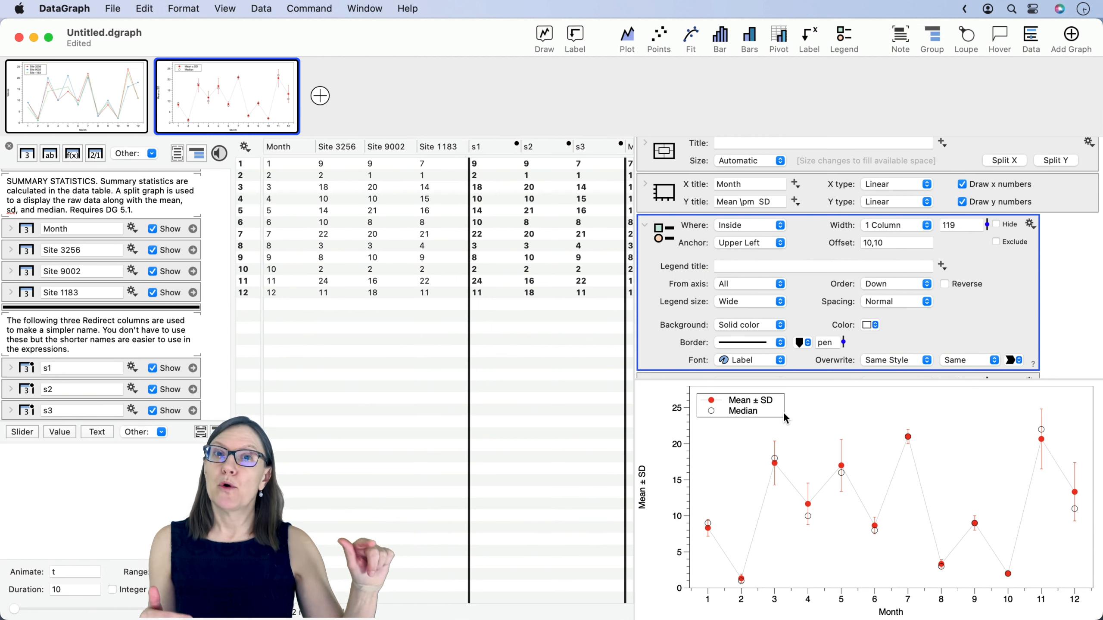
left_click(645, 225)
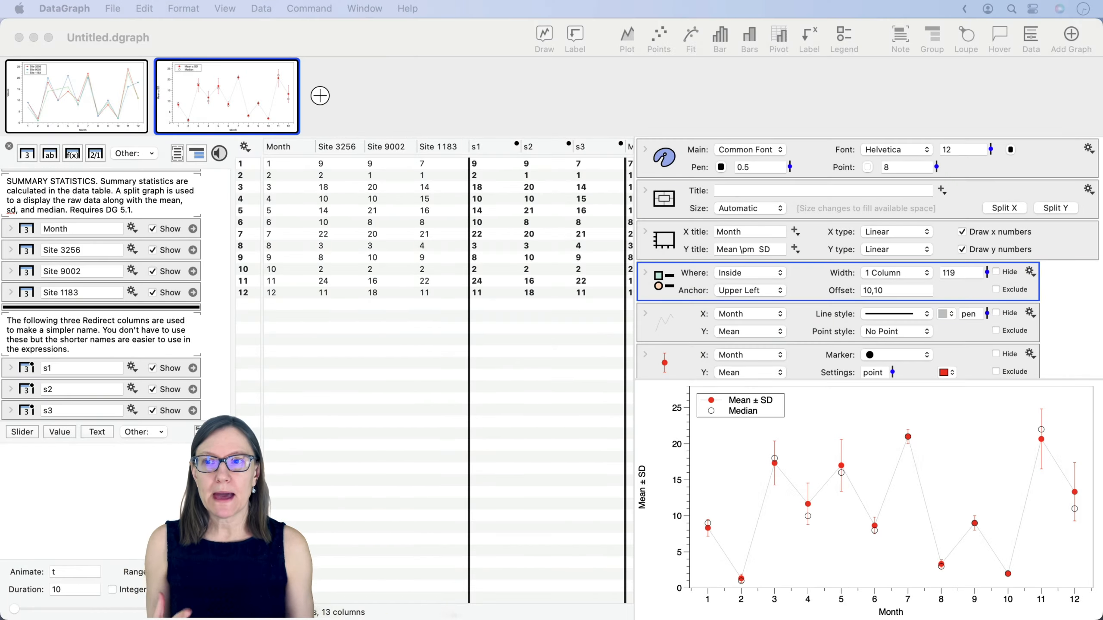
- Add a third, empty graph and split its Y axis into two stacked plots
left_click(433, 355)
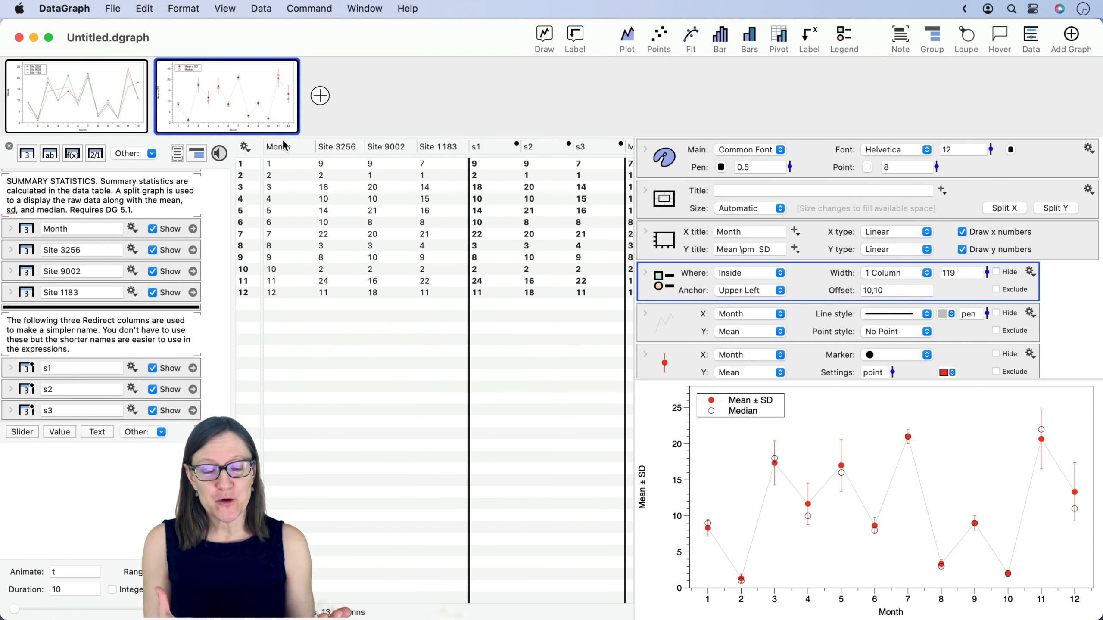
left_click(320, 96)
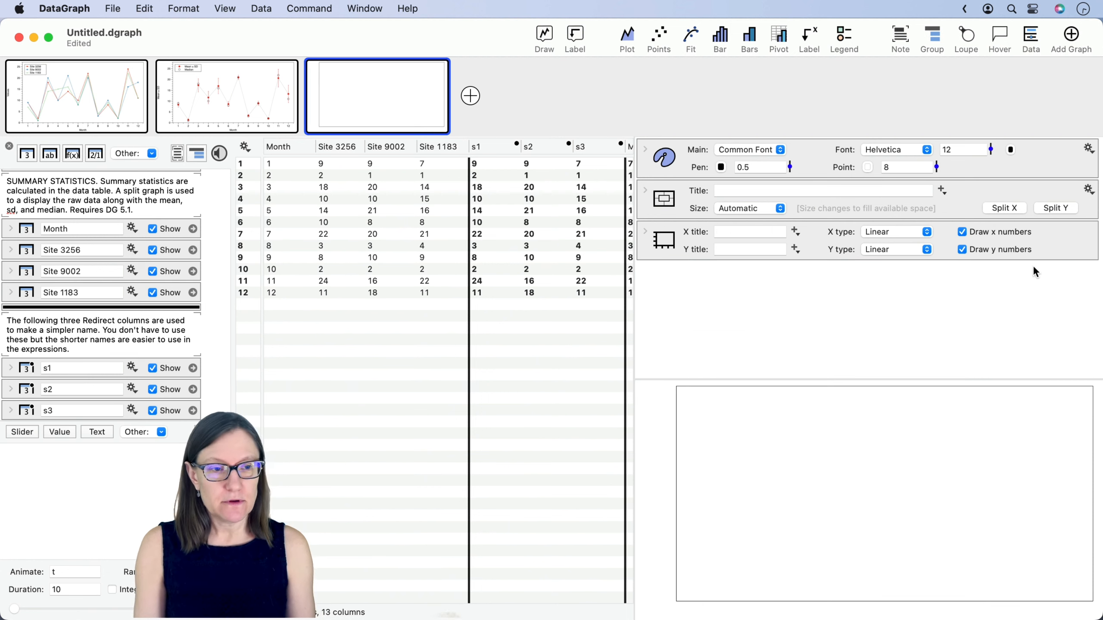
left_click(1056, 210)
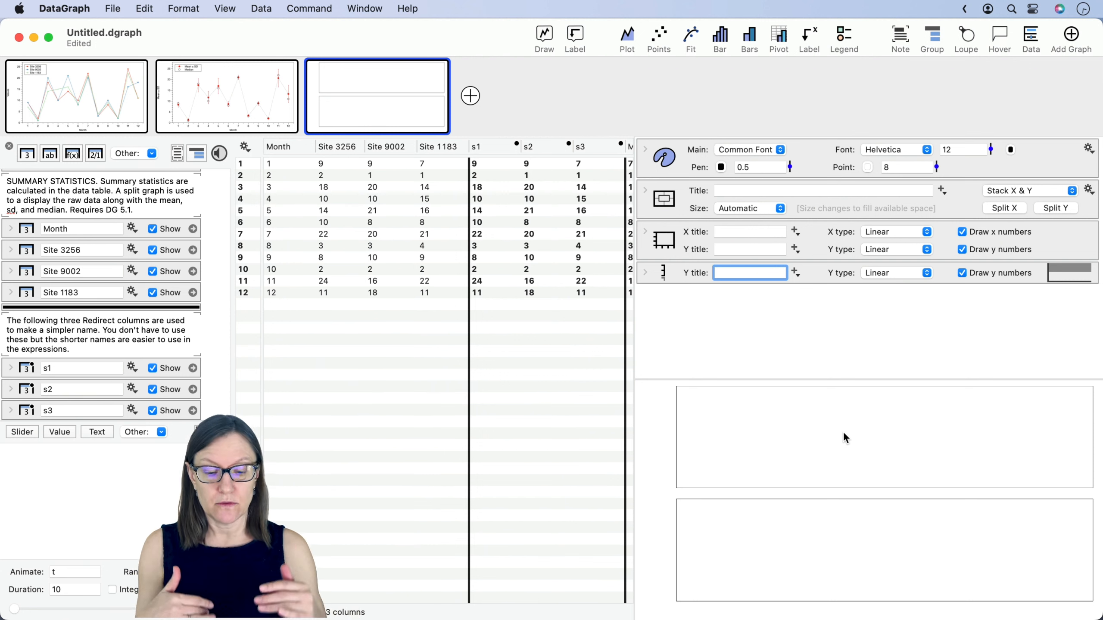
left_click(673, 276)
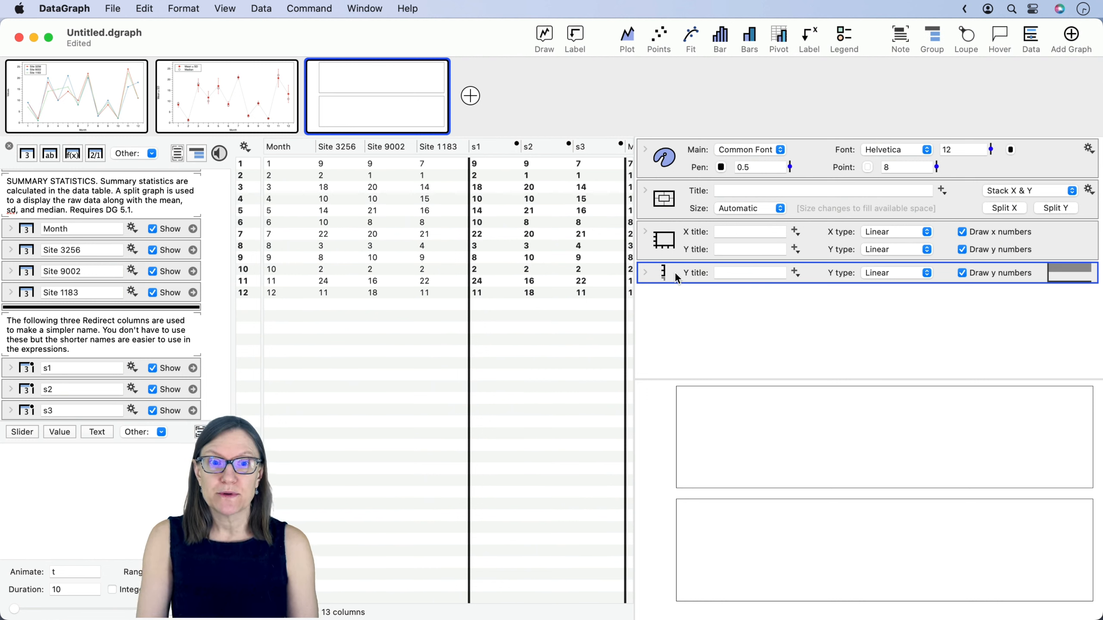
left_click(702, 317)
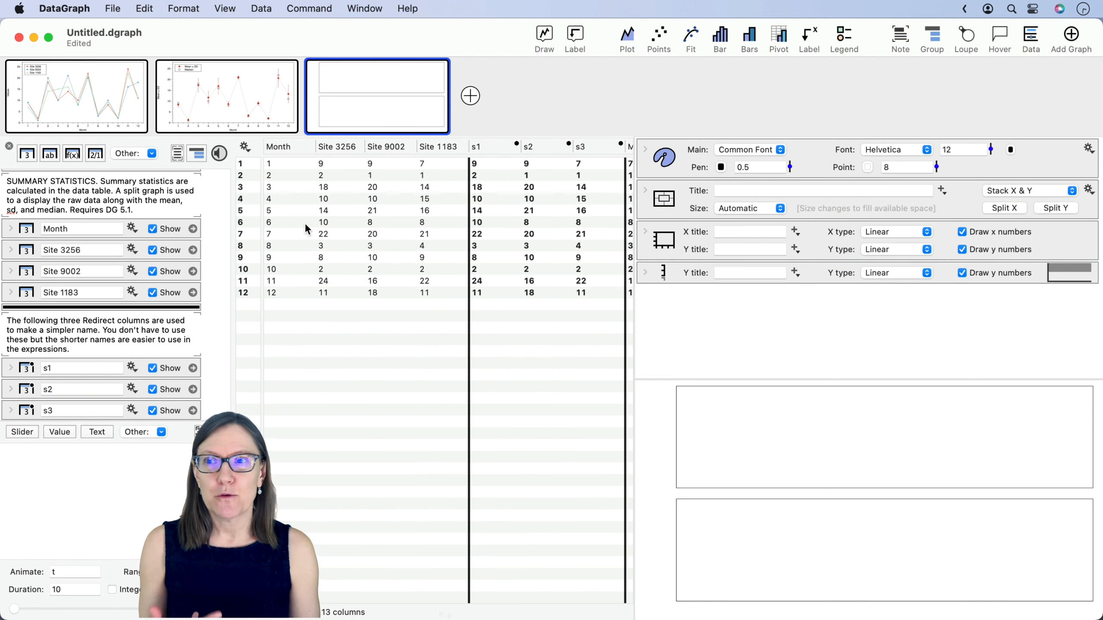
- Group the line plot and legend commands of the first graph under the name "Raw Data"
left_click(94, 107)
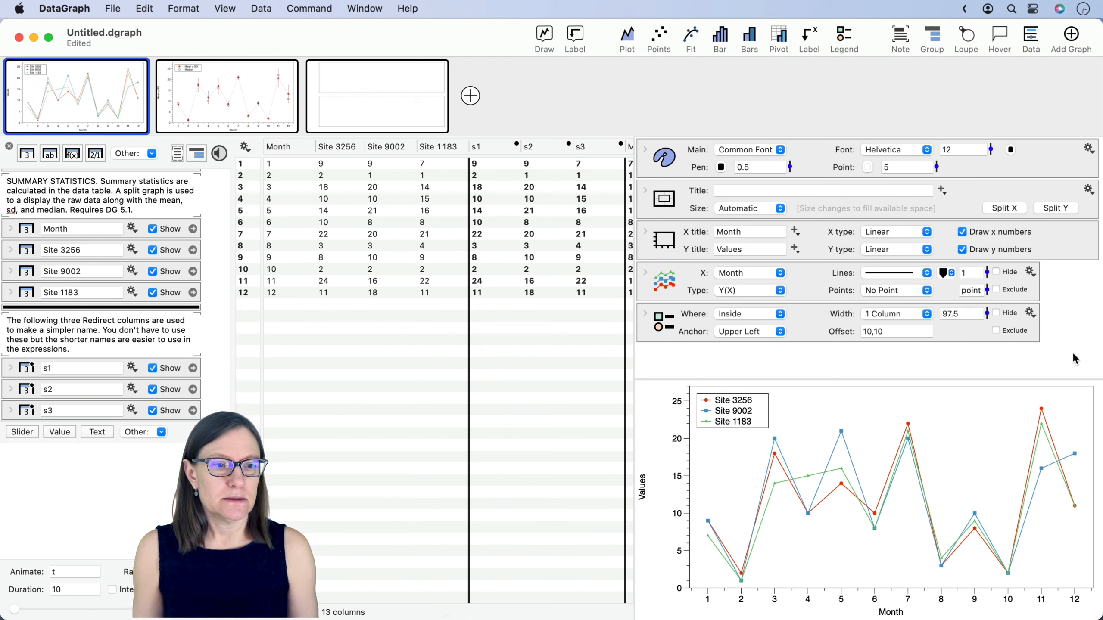
left_click_drag(1071, 355, 1006, 278)
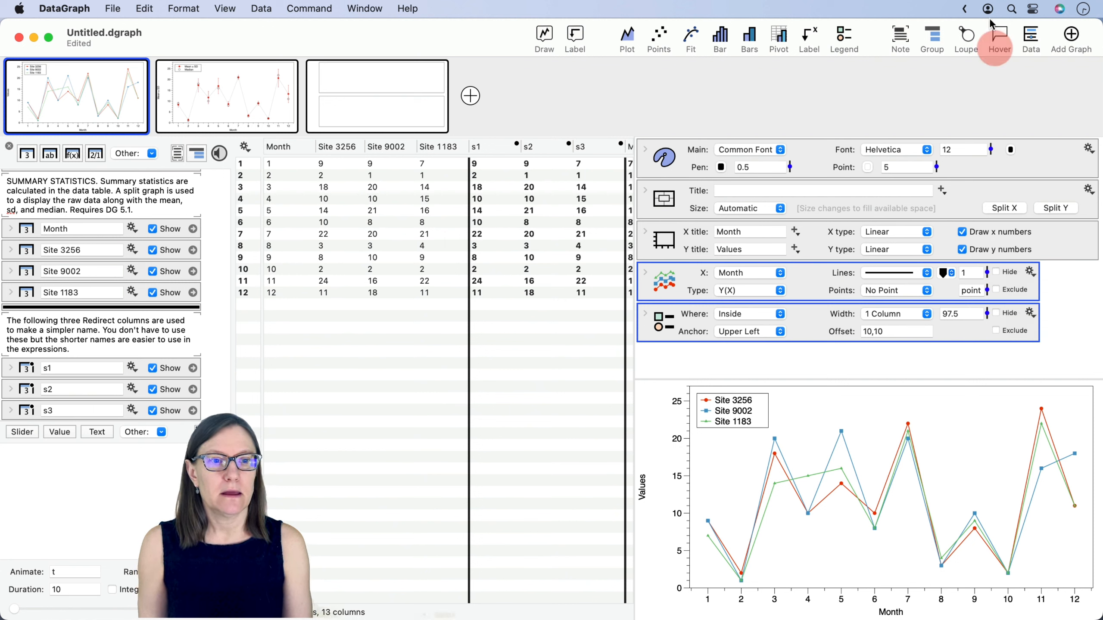
left_click(933, 40)
type("Raw Data")
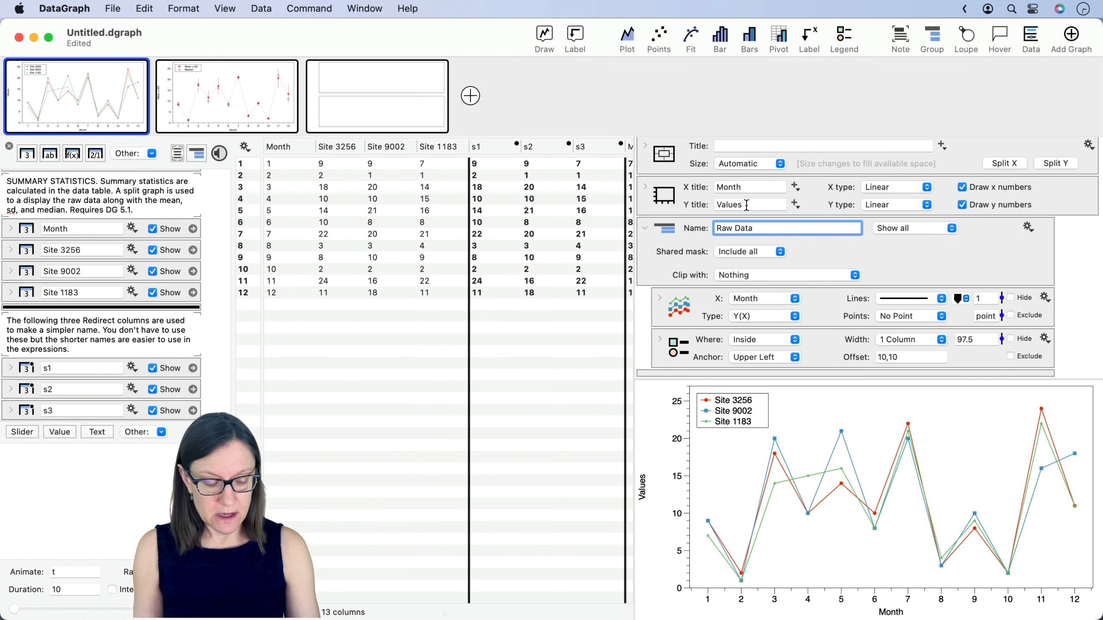
key("Return")
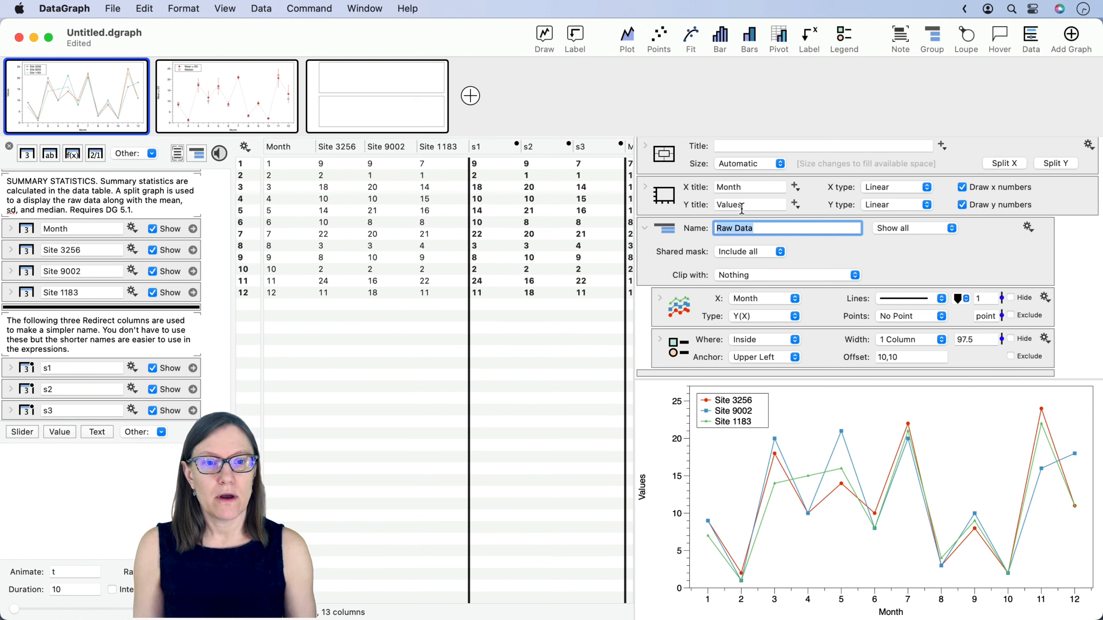
- Name the first graph "Raw Data"
left_click(79, 65)
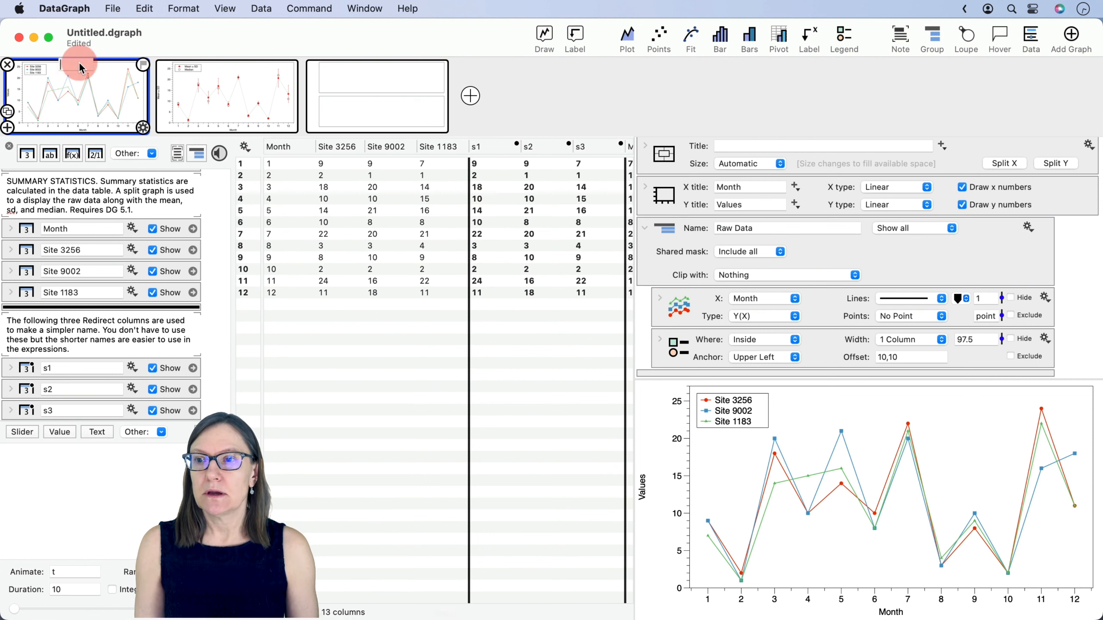
type("Raw Data")
key("Return")
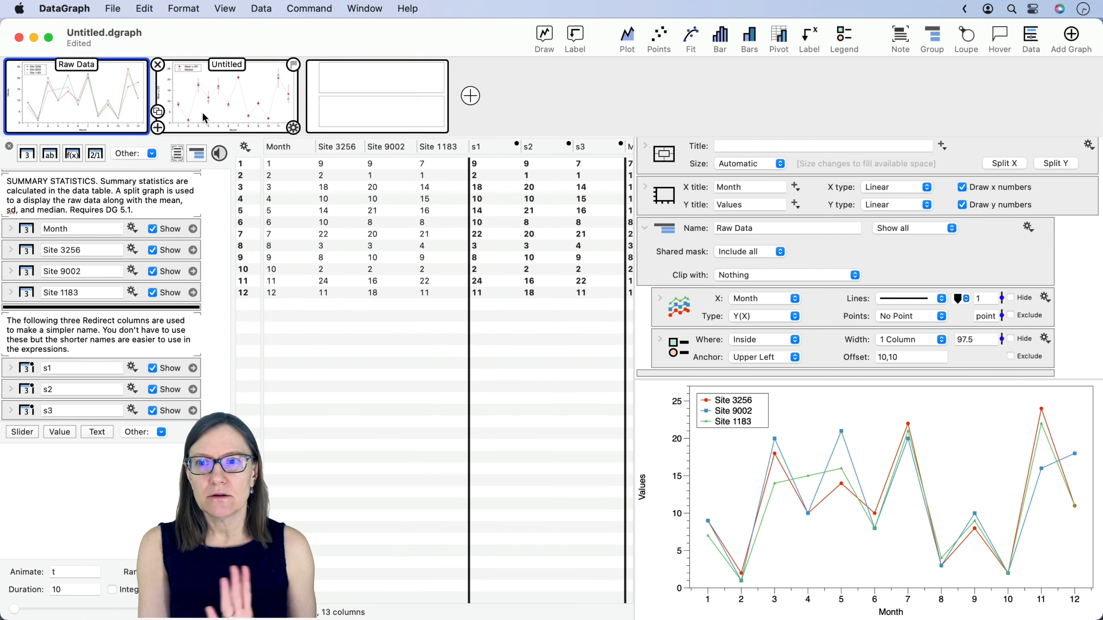
- Name the second graph "Mean & SD" and make it the active graph
left_click(227, 66)
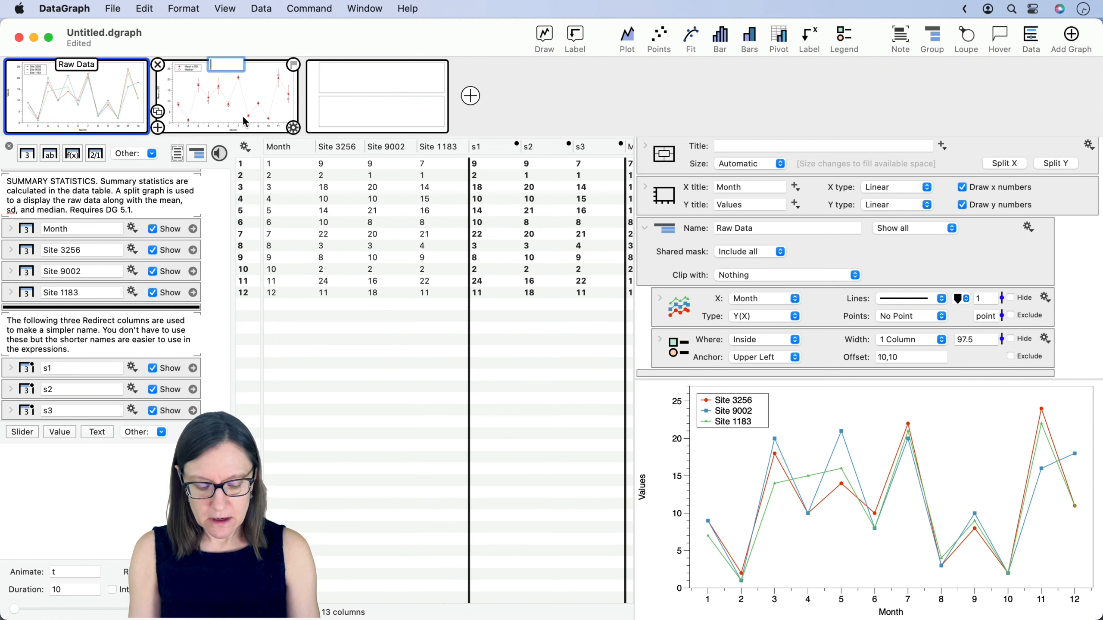
type("Mean & ")
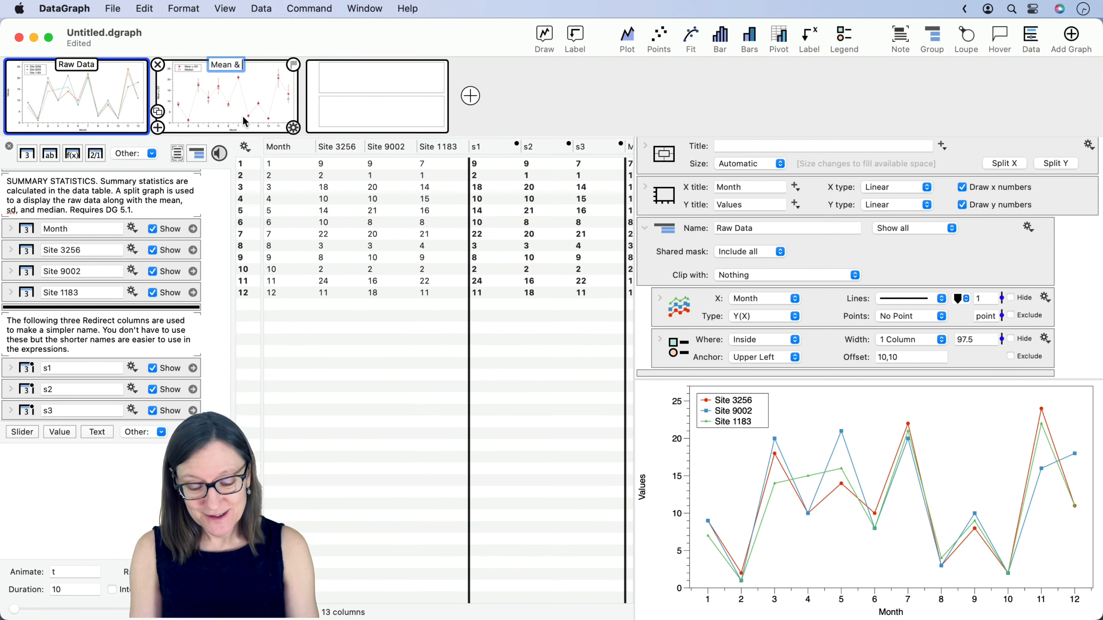
type("SD")
left_click(241, 64)
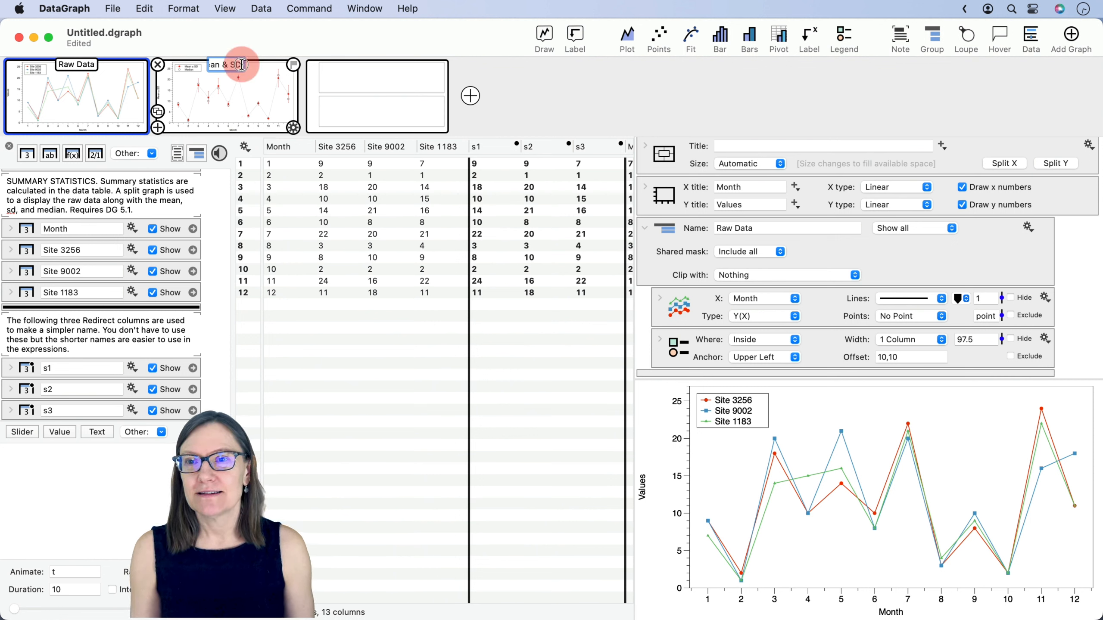
left_click_drag(241, 65, 196, 60)
left_click(244, 109)
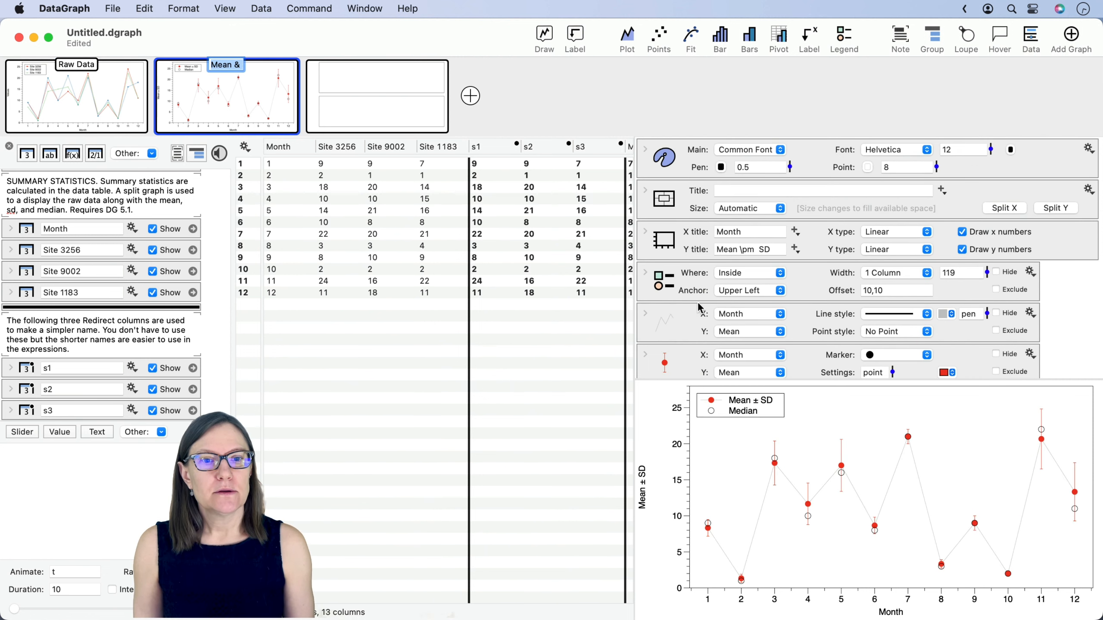
- Group the legend, Mean line, Mean points and Median points of the second graph under the name "Mean & SD"
scroll(698, 308, "down", 3)
left_click(1002, 307)
mouse_move(1002, 307)
left_mouse_down()
mouse_move(1000, 218)
mouse_move(989, 228)
left_mouse_up()
scroll(930, 300, "up", 3)
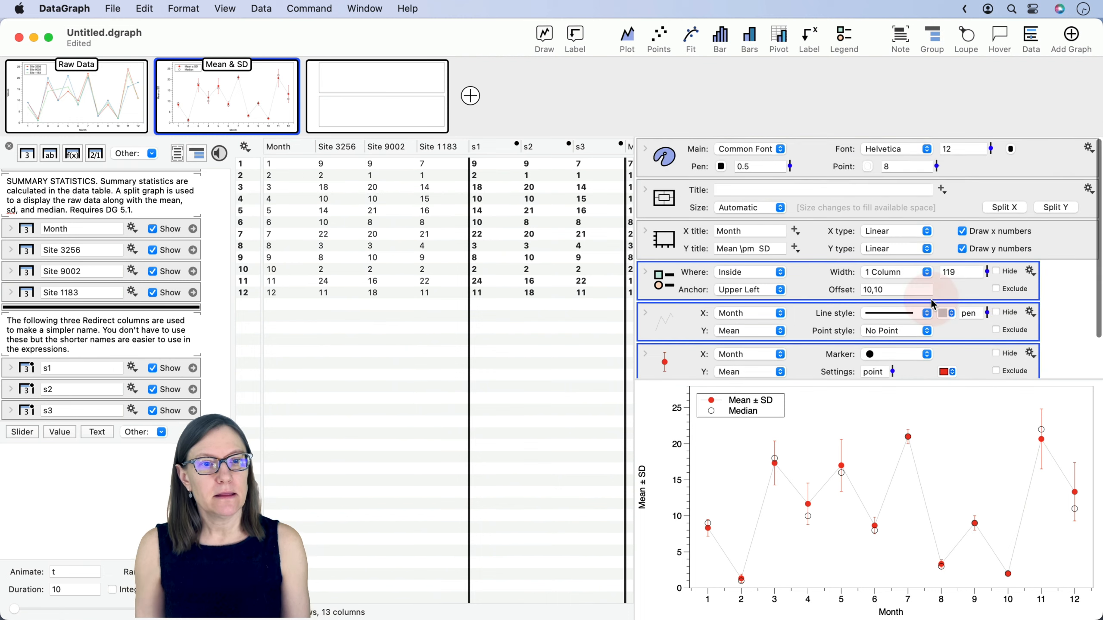
left_click(933, 37)
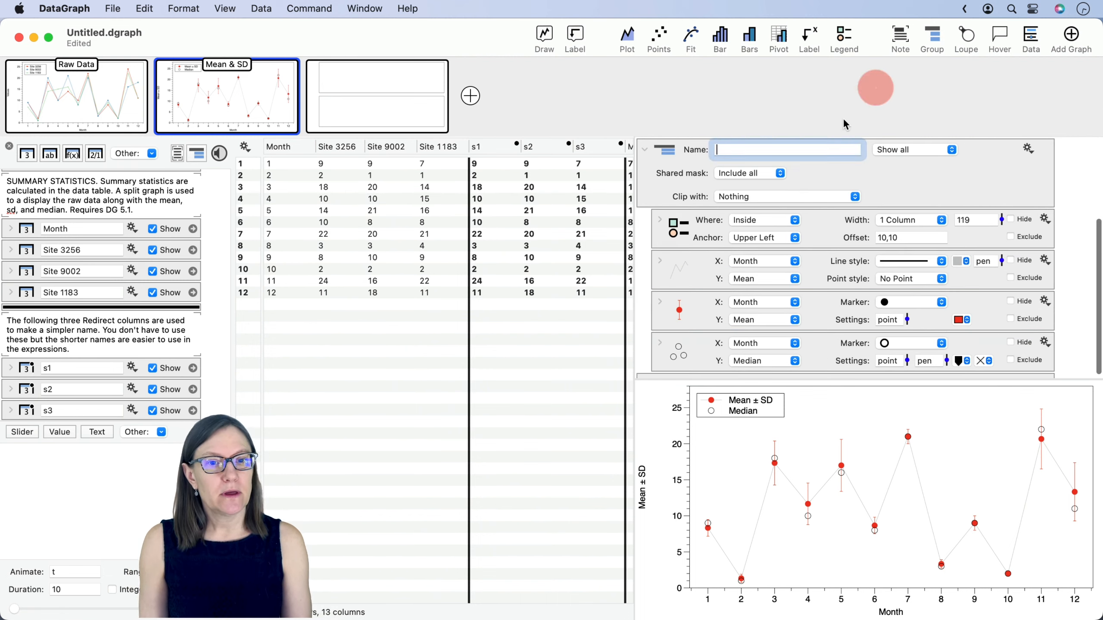
left_click(737, 149)
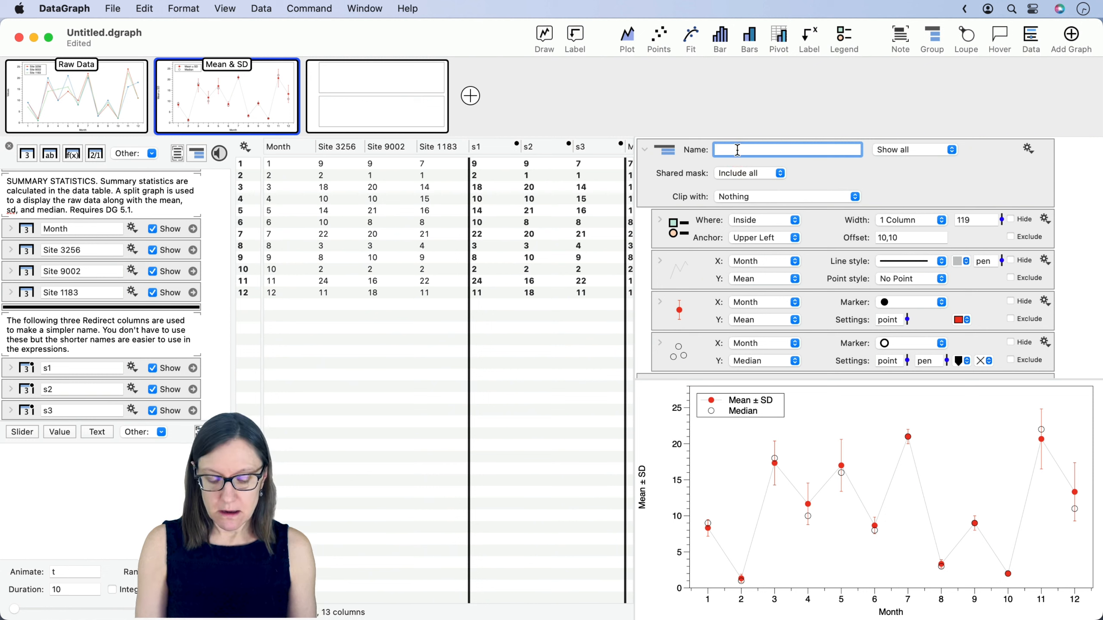
type("Mean & SD")
left_click(685, 176)
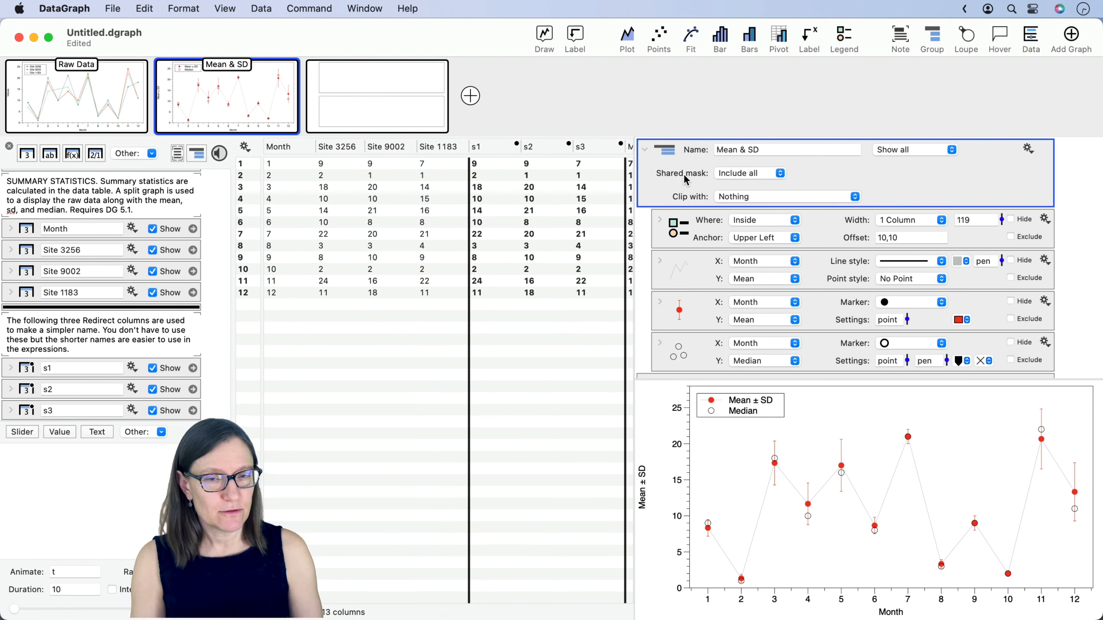
scroll(683, 173, "up", 2)
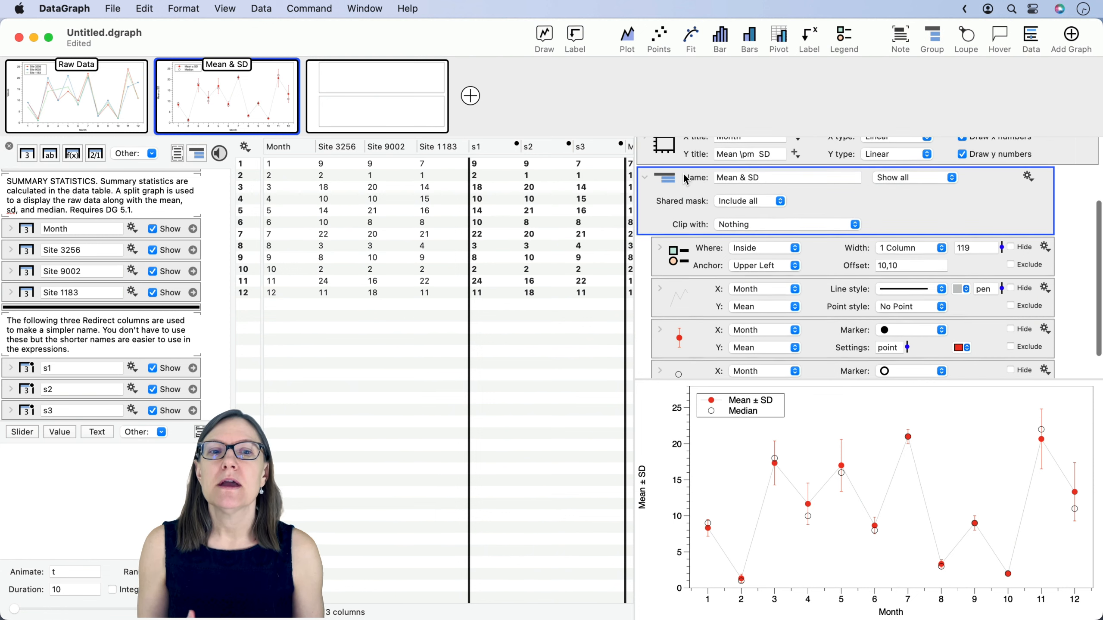
- Copy the Raw Data group with its commands from the first graph into the third graph
mouse_move(378, 93)
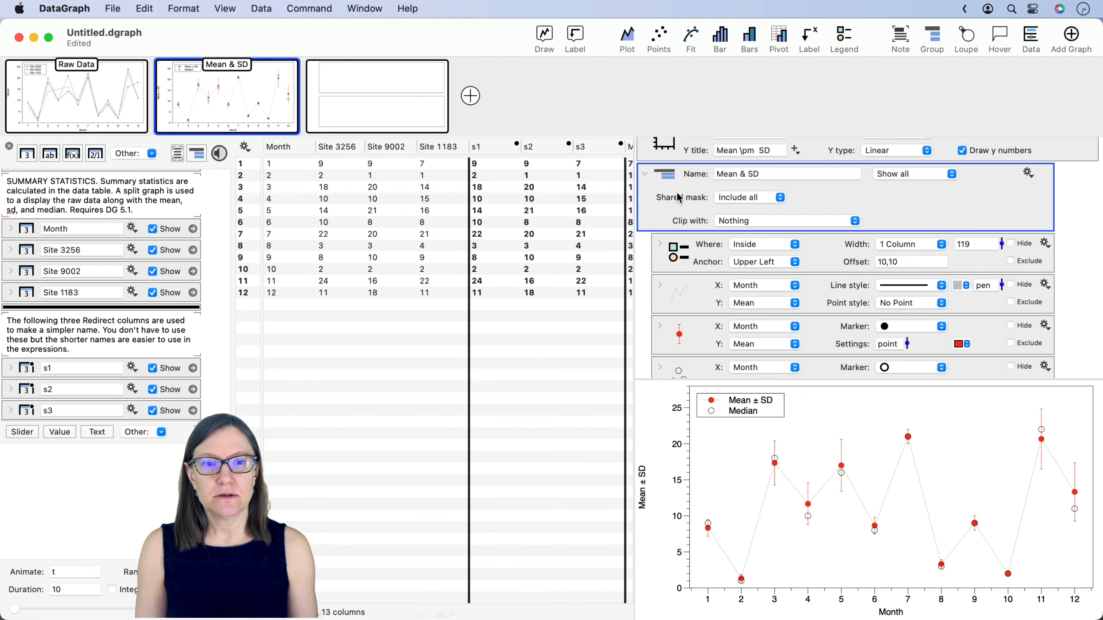
left_click(74, 99)
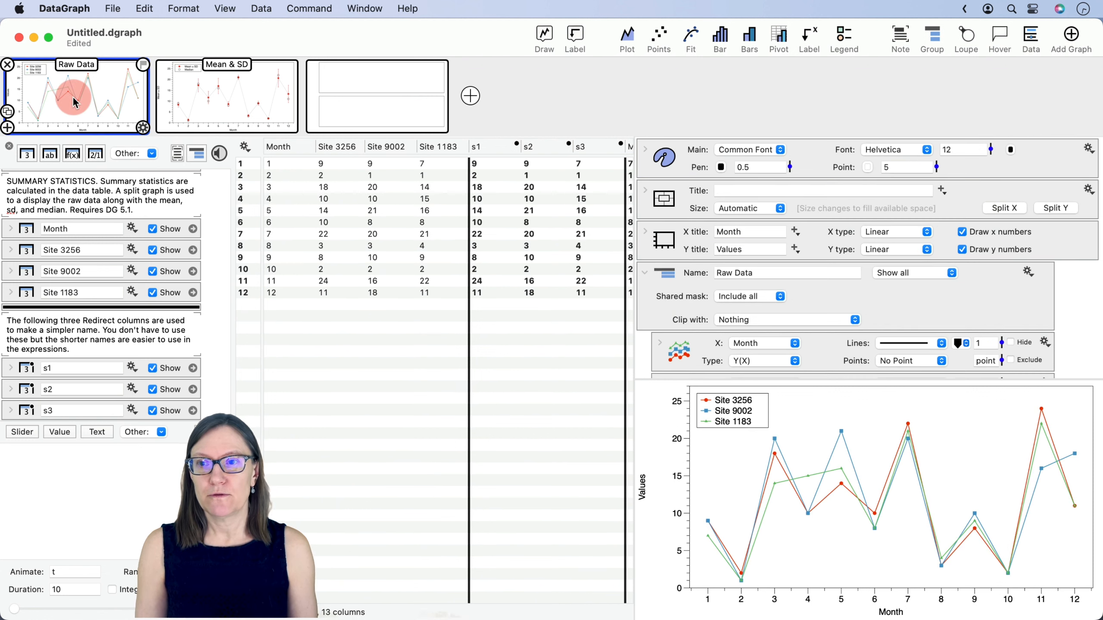
left_click(668, 297)
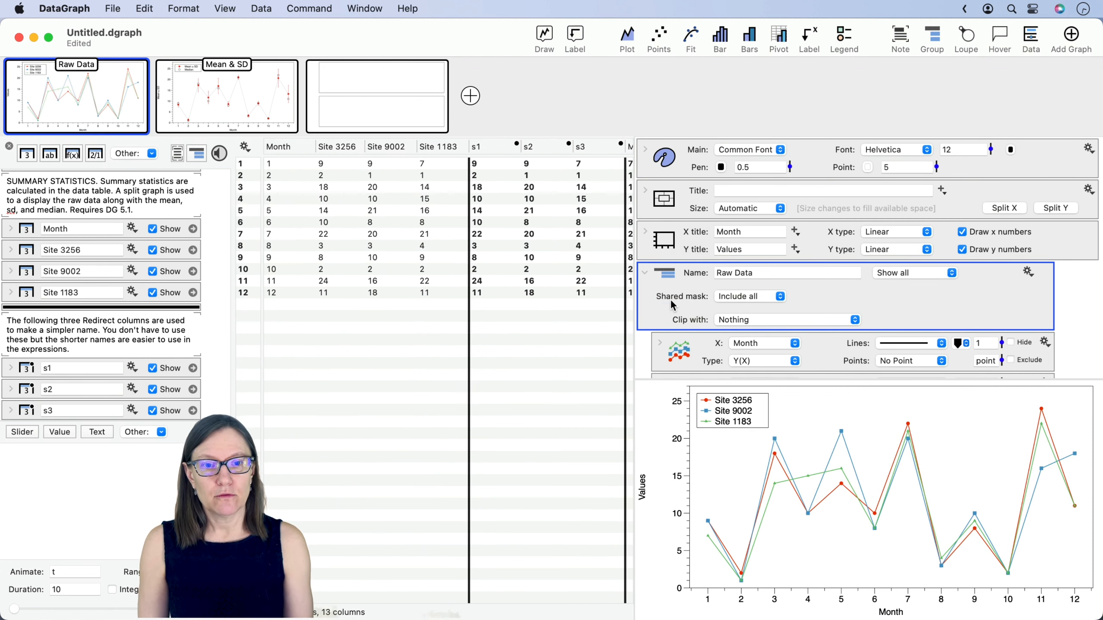
left_click(670, 279)
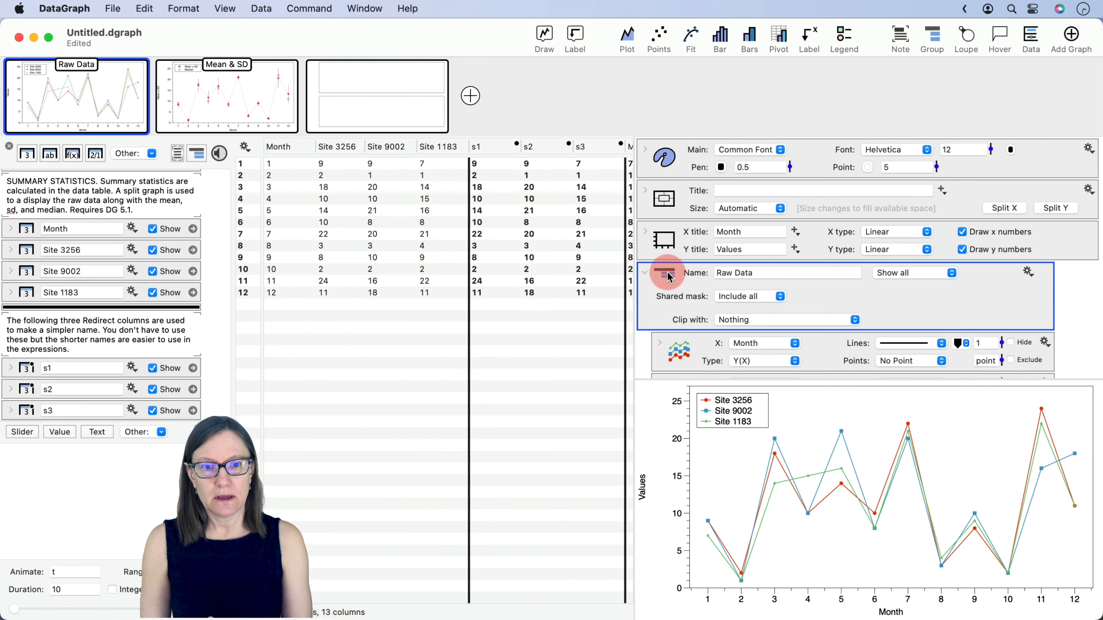
left_click(668, 279)
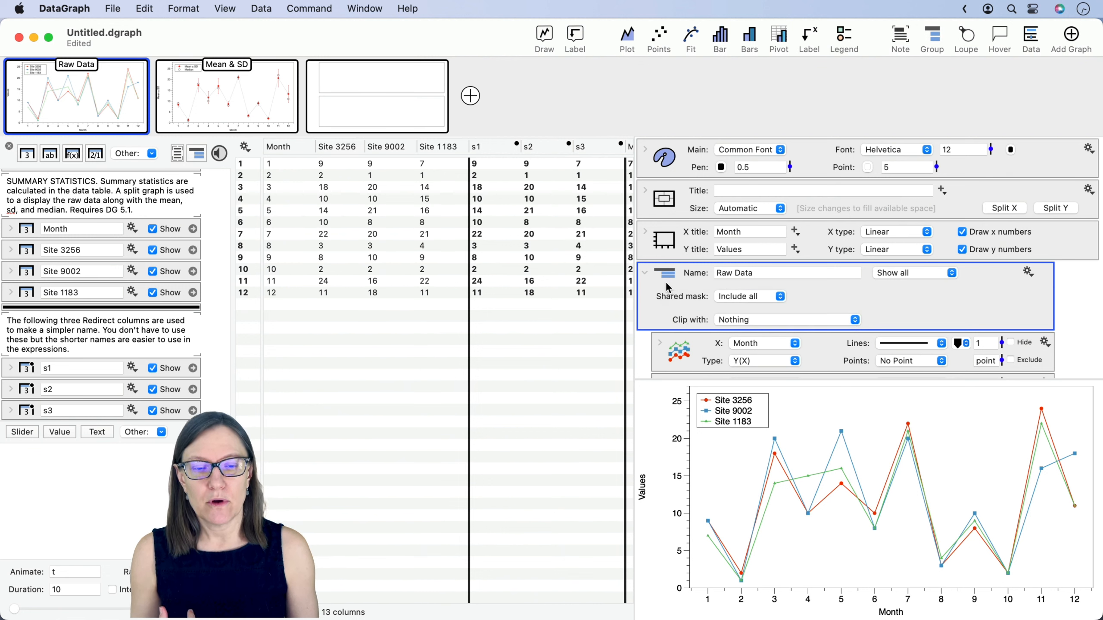
left_click_drag(668, 287, 367, 83)
left_click(381, 115)
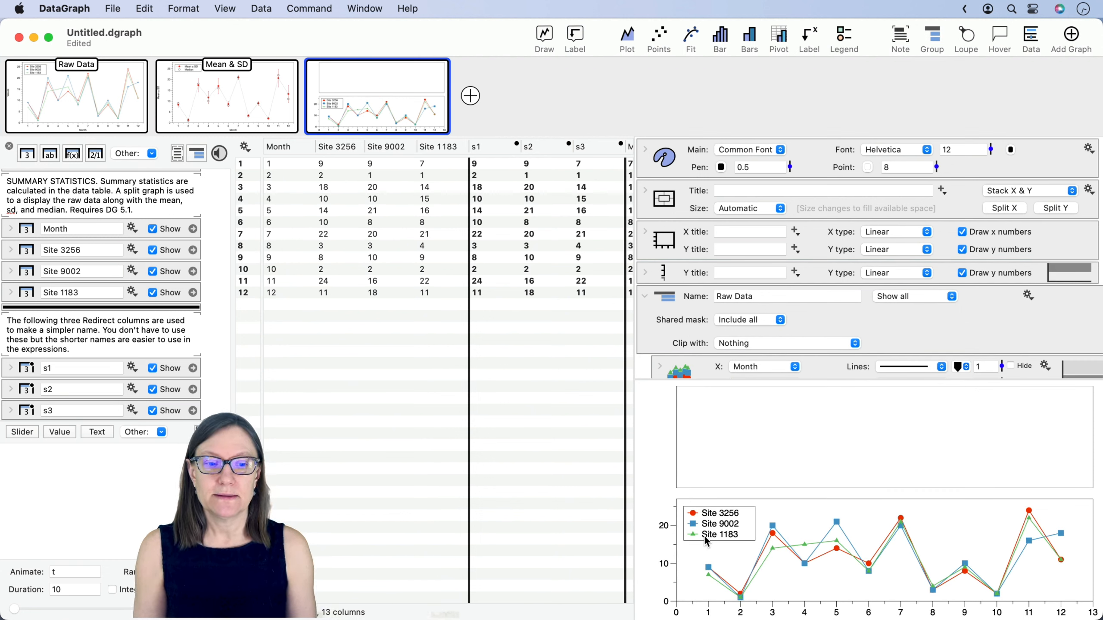
- Copy the Mean & SD group with its commands from the second graph into the third graph
left_click(252, 94)
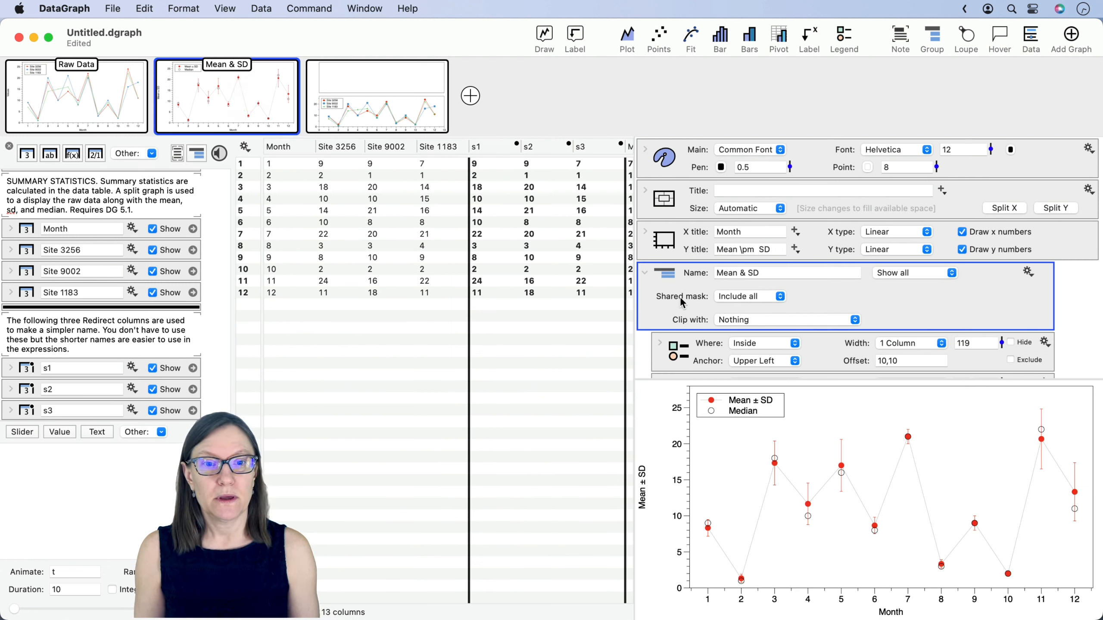
left_click_drag(674, 297, 401, 111)
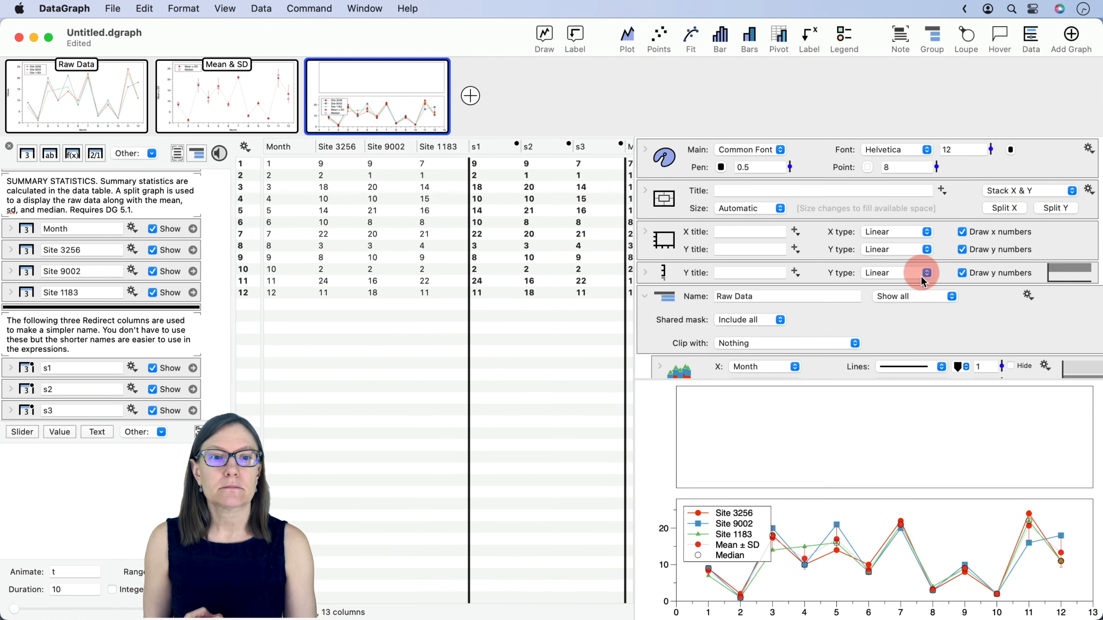
scroll(924, 298, "down", 2)
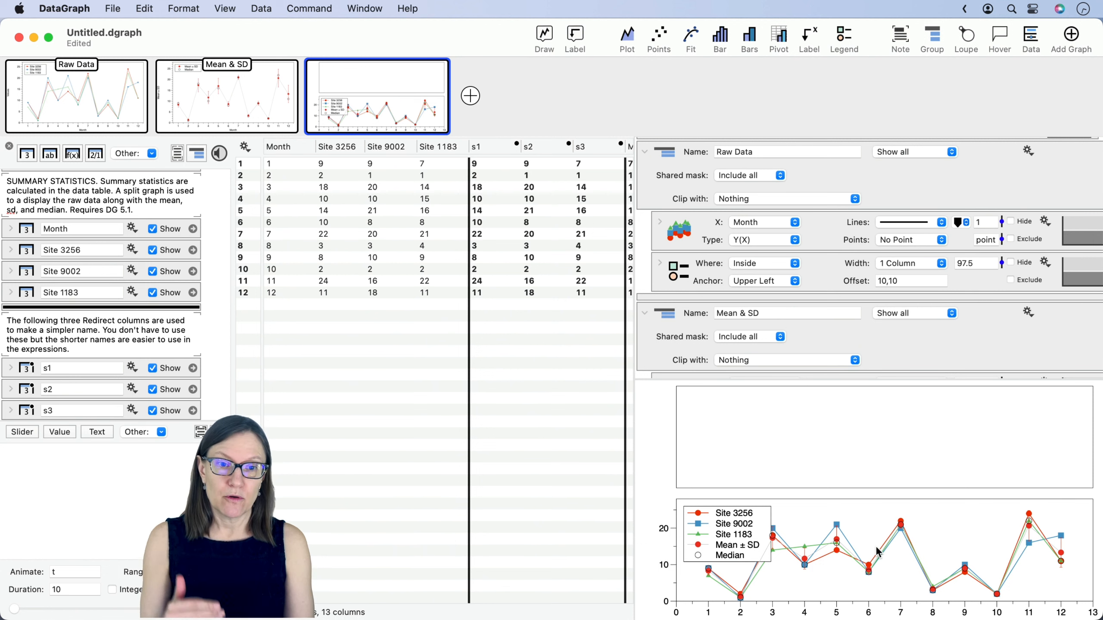
left_click(868, 561)
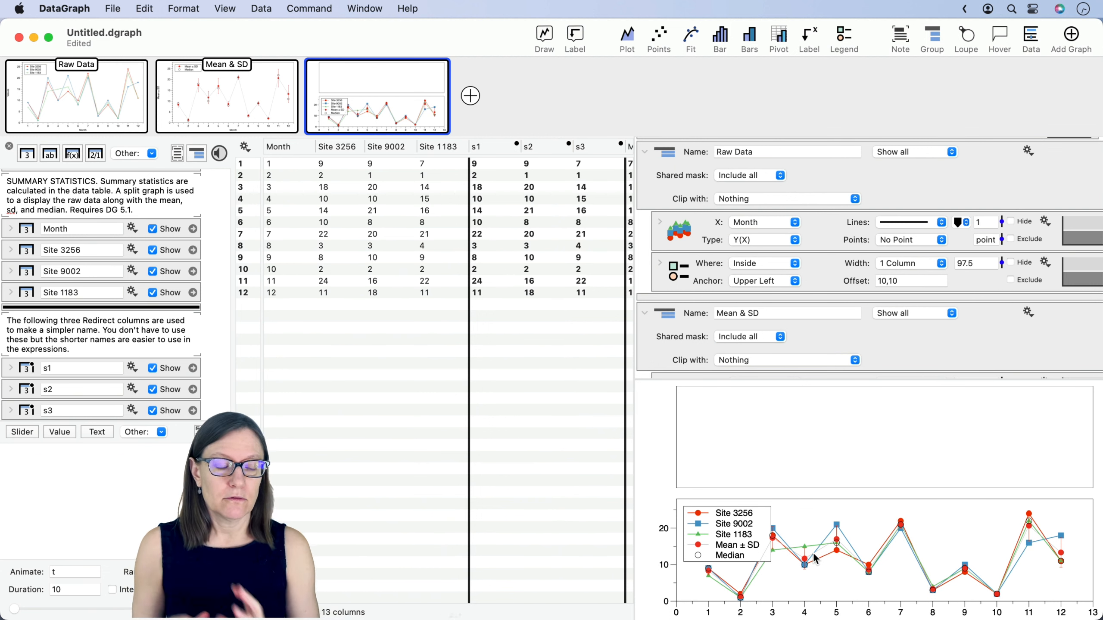
- Widen the command list and check the Y axis assigned to each command in both groups
left_click_drag(633, 280, 605, 278)
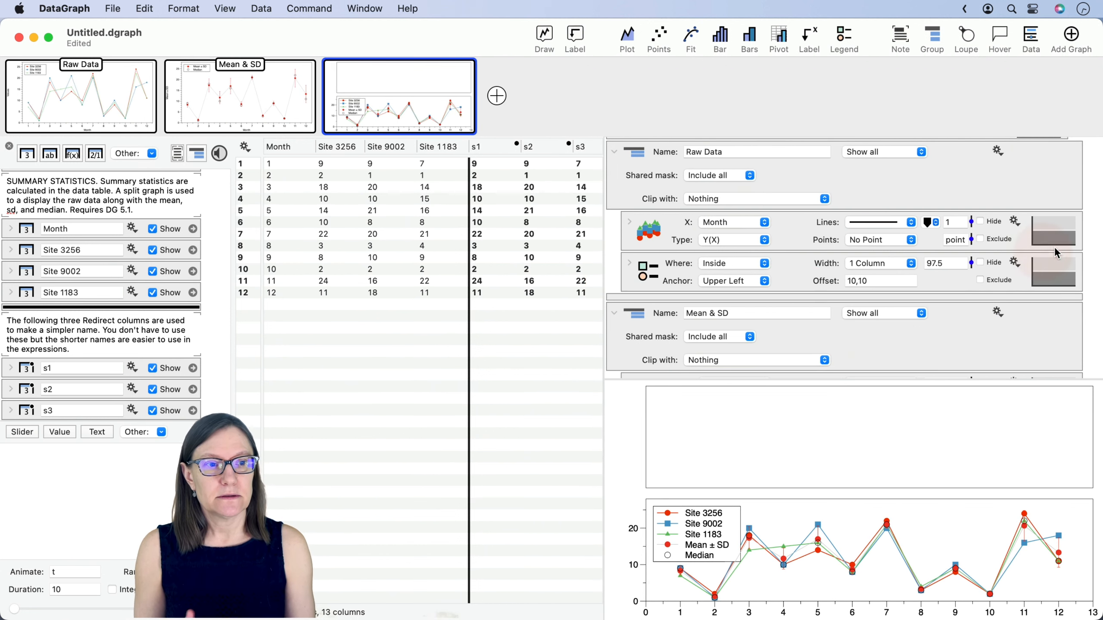
scroll(1047, 278, "down", 5)
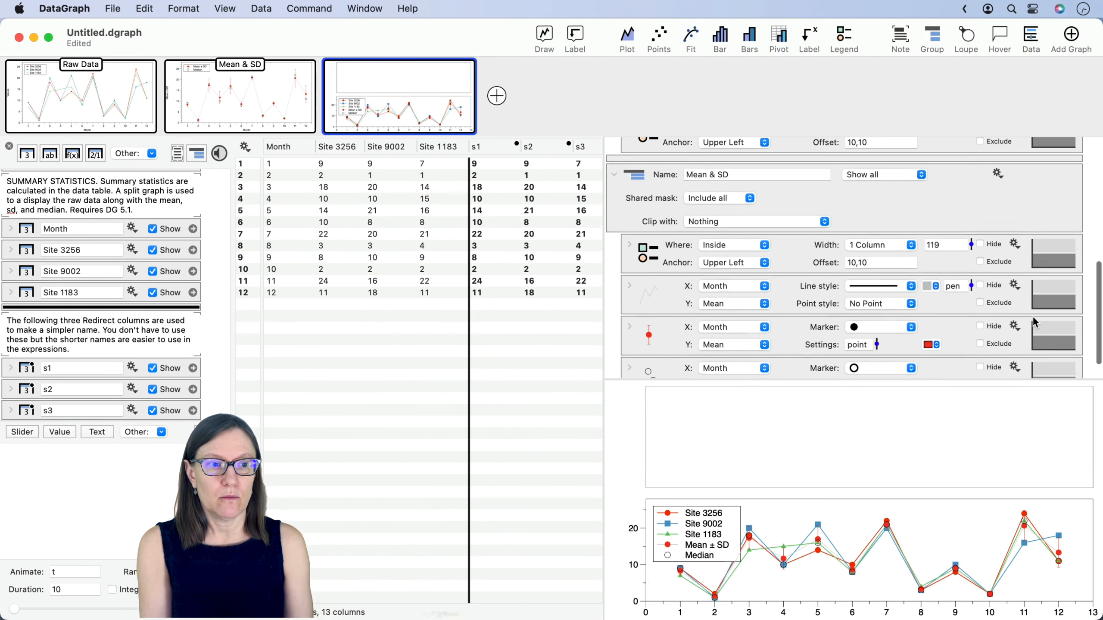
scroll(1050, 200, "up", 1)
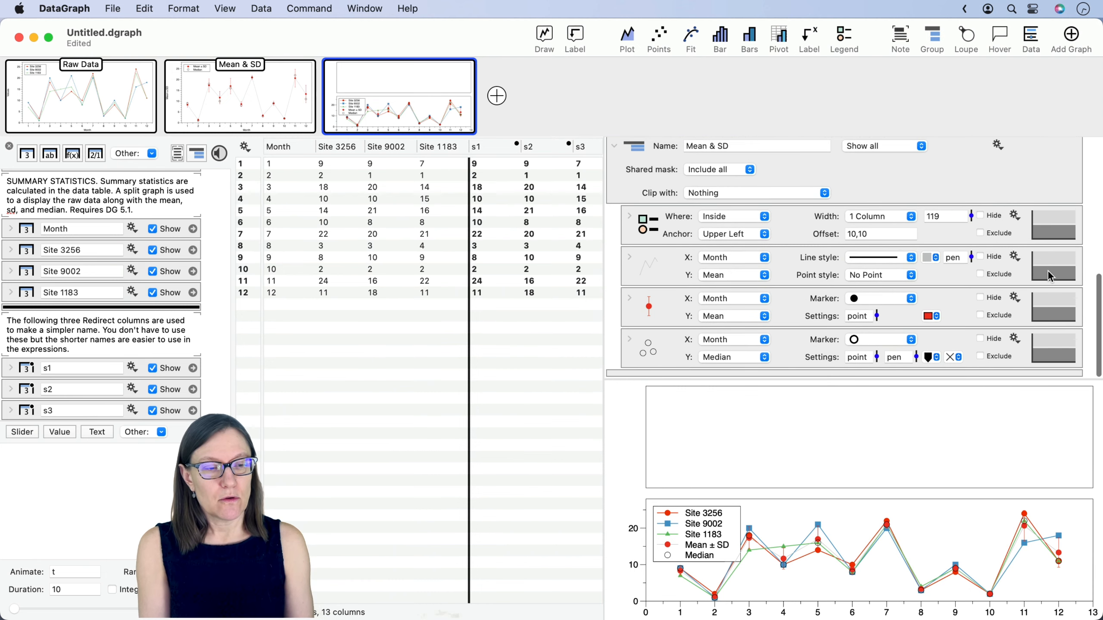
scroll(1041, 300, "up", 5)
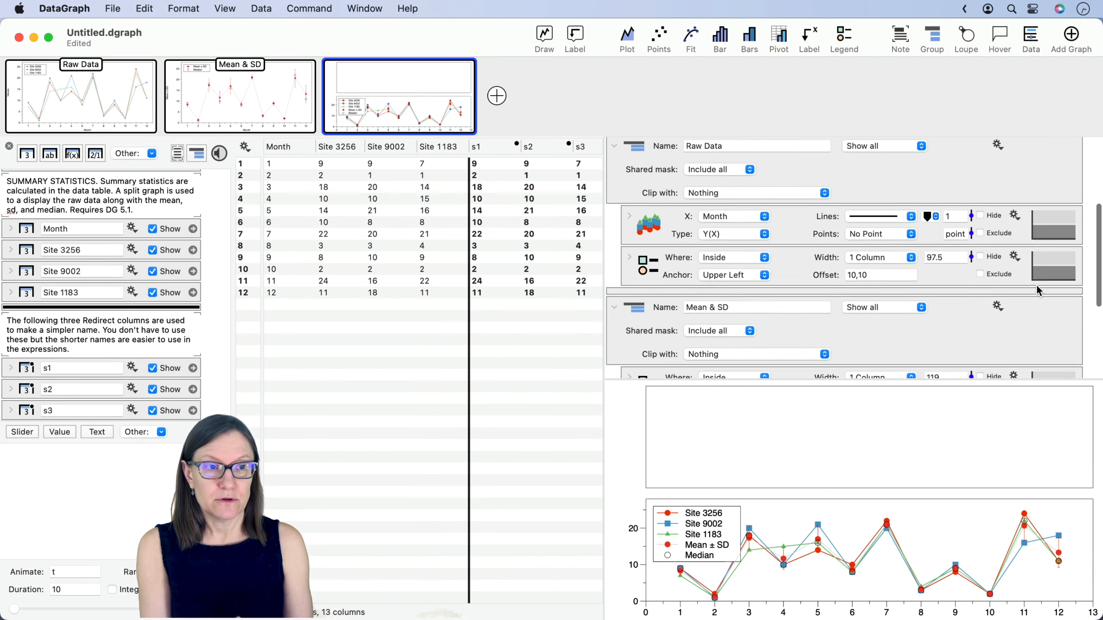
scroll(973, 266, "up", 2)
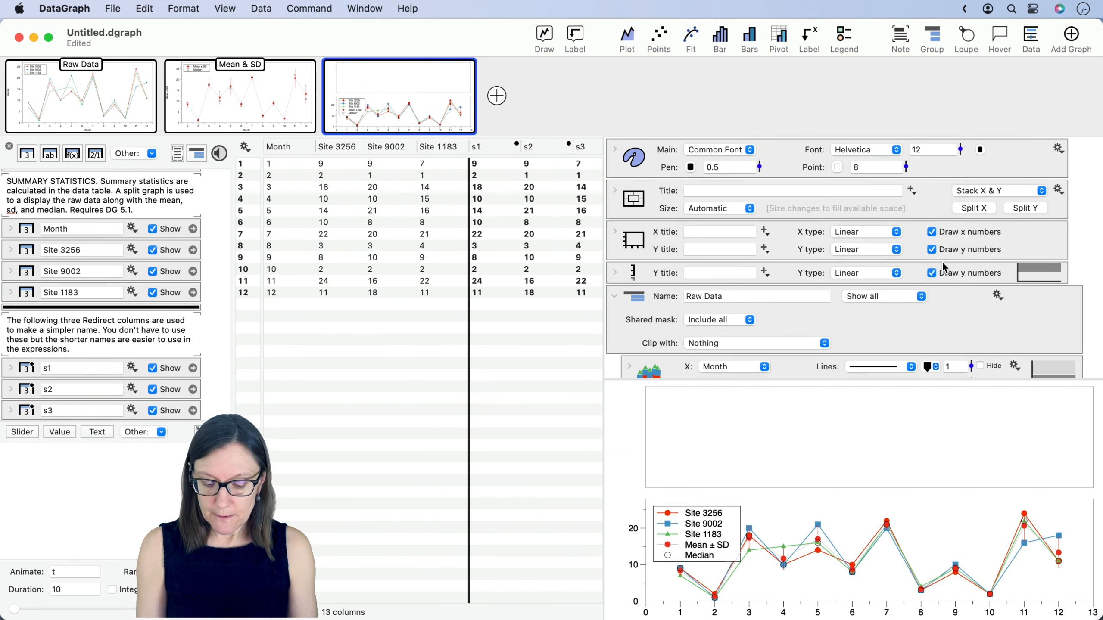
- Swap the layout to give the drawing commands a full-height column, and widen it to show the axis selectors
key("super+l")
key("super+l")
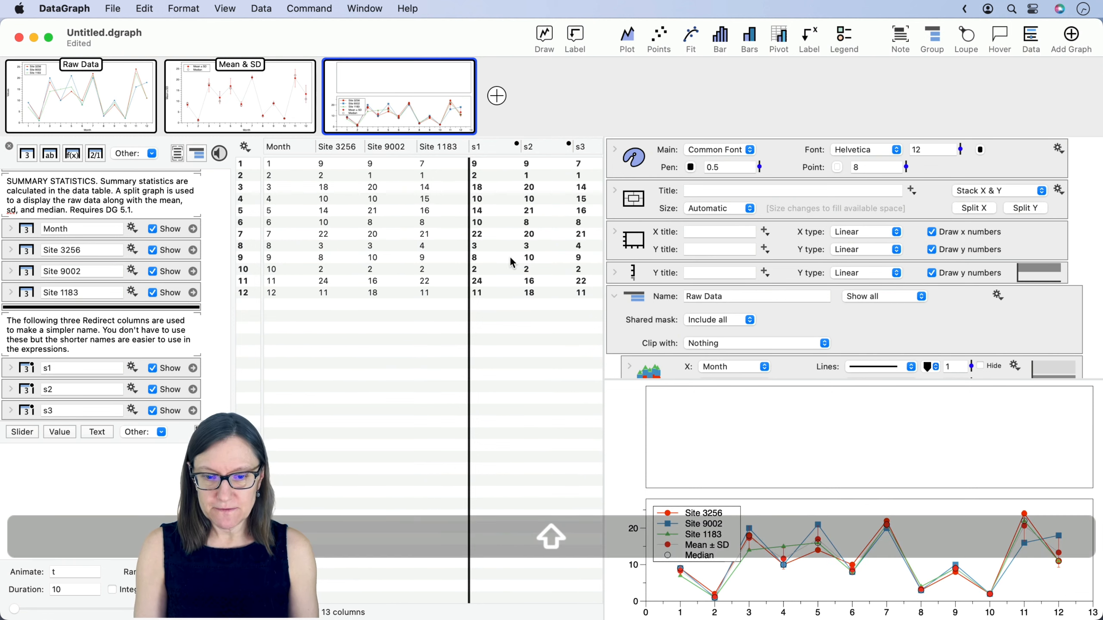
key("shift+super+l")
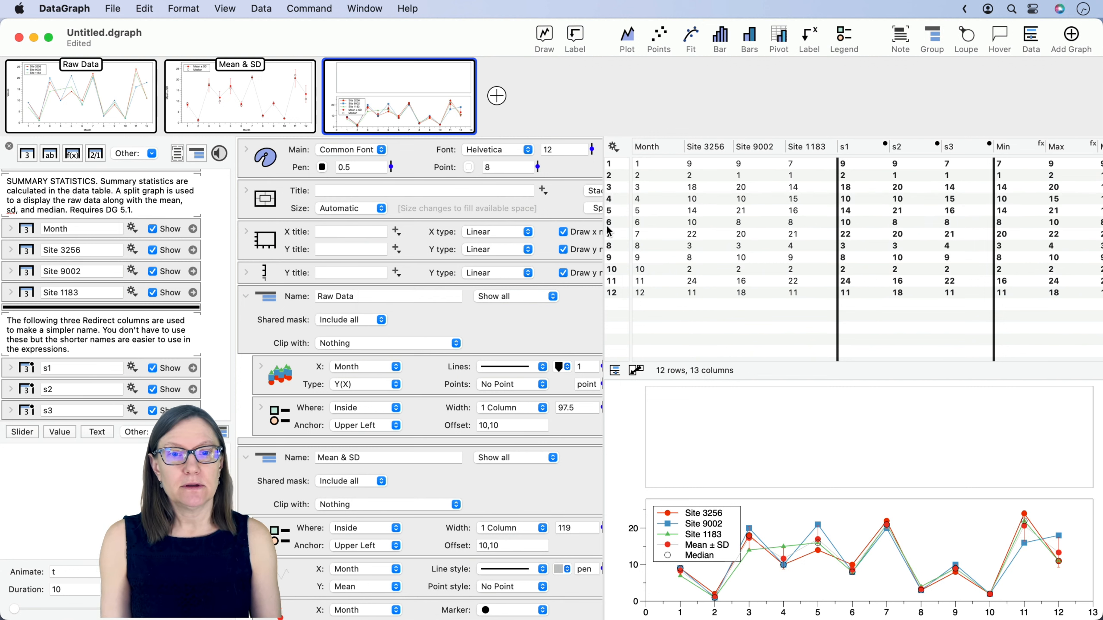
left_click_drag(605, 230, 720, 233)
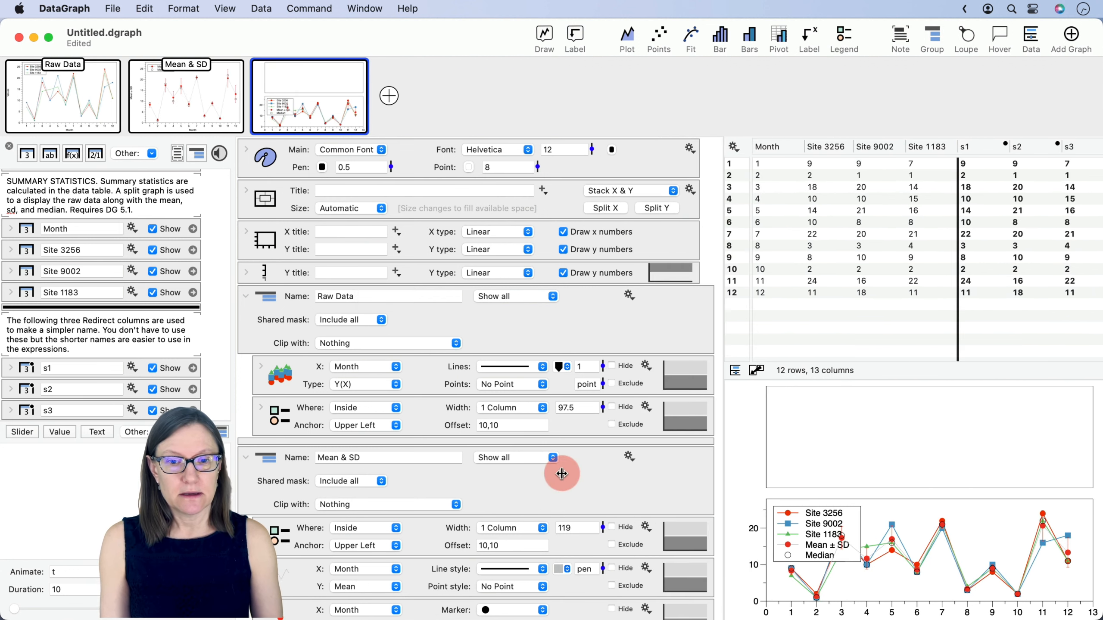
scroll(563, 478, "down", 3)
scroll(563, 477, "up", 5)
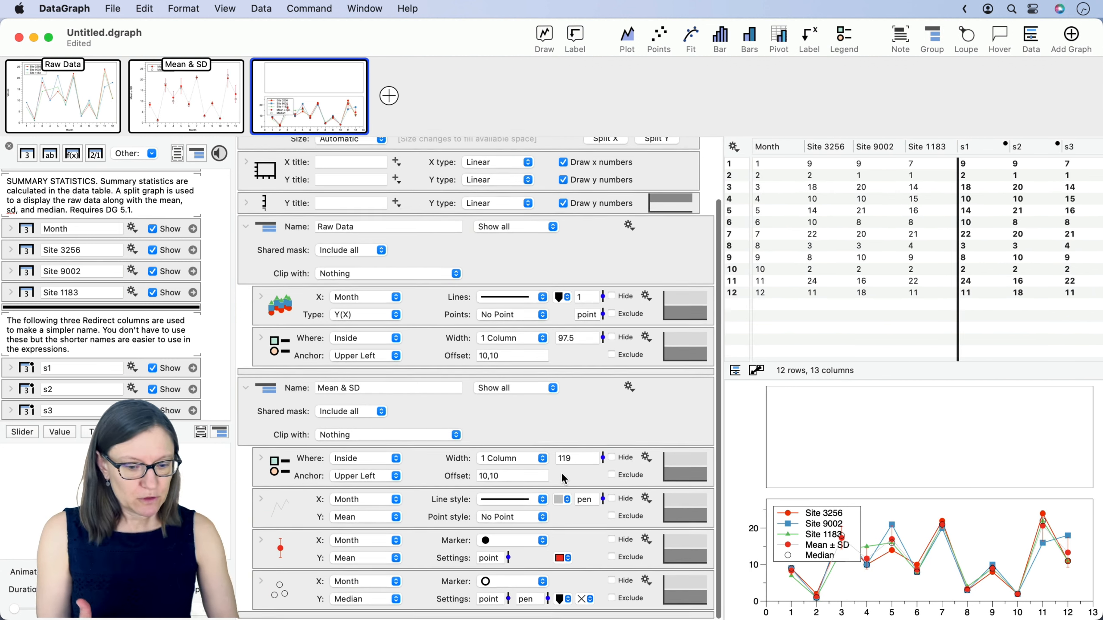
scroll(563, 479, "down", 5)
scroll(563, 478, "up", 5)
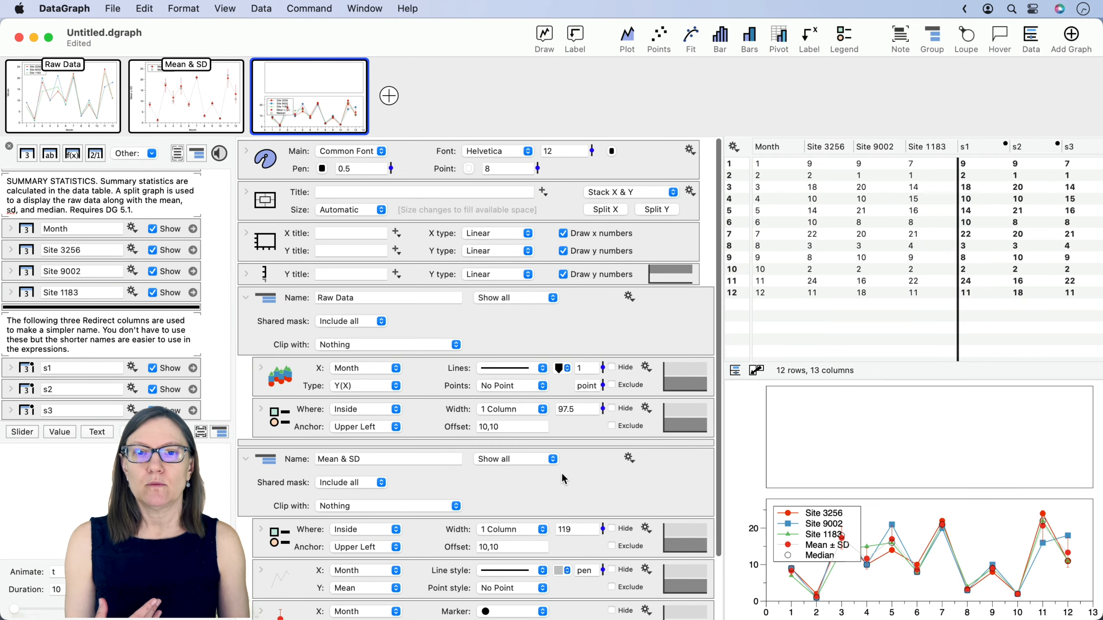
mouse_move(345, 105)
left_click(230, 8)
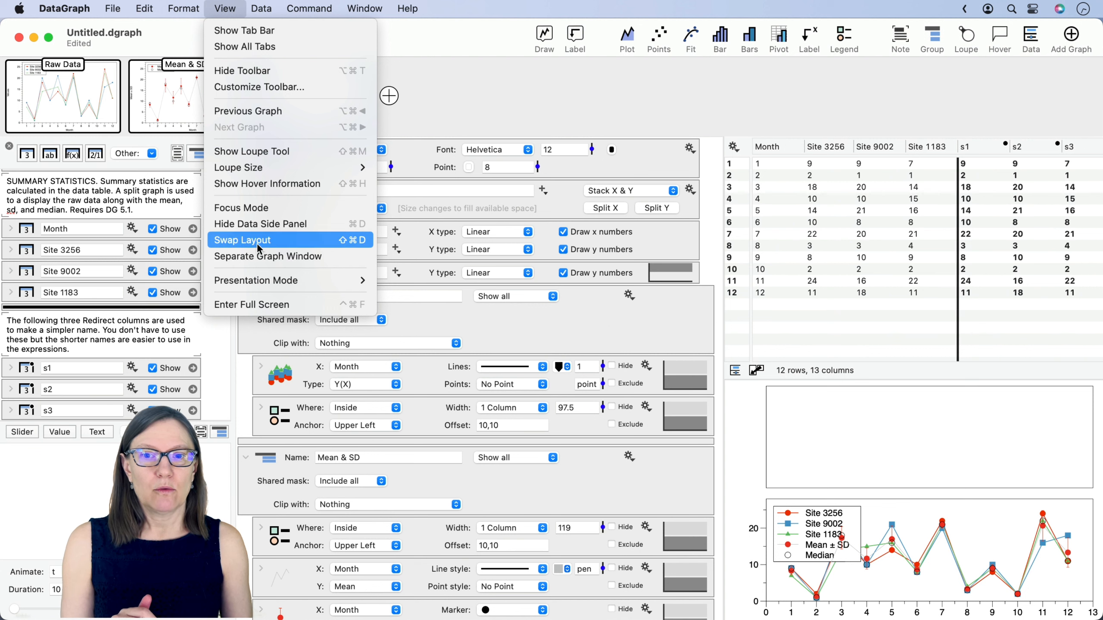
left_click(269, 244)
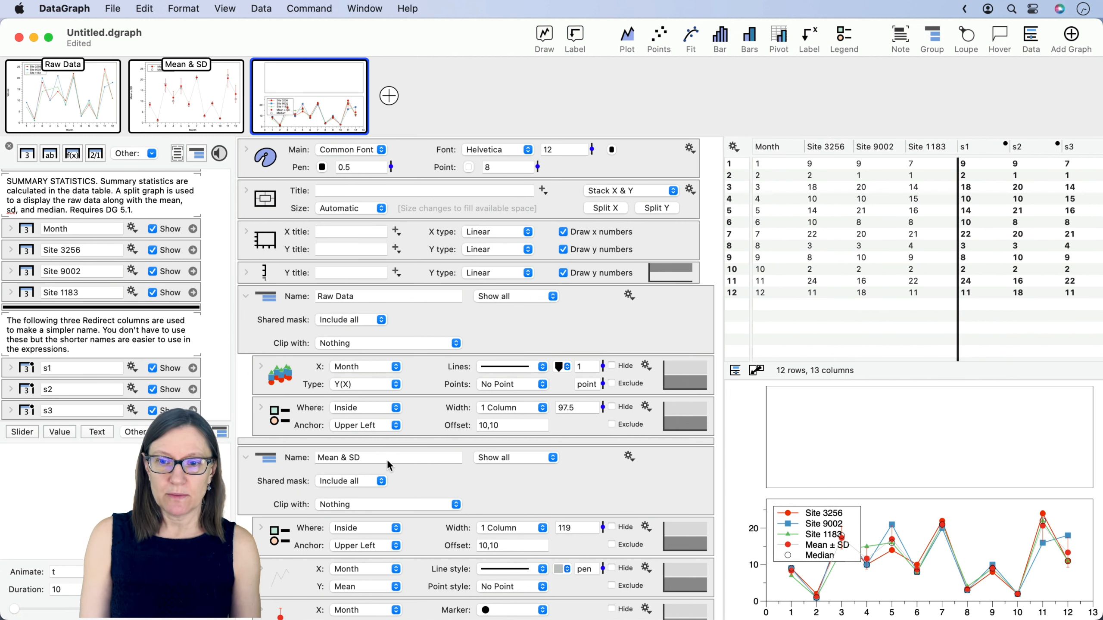
scroll(466, 431, "down", 3)
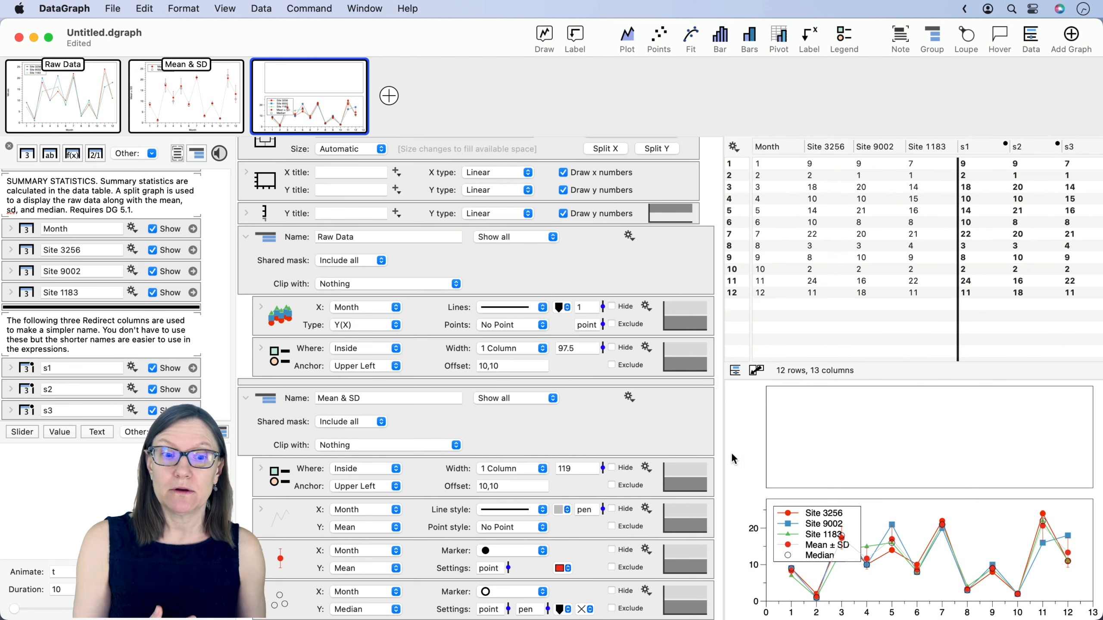
scroll(611, 417, "up", 3)
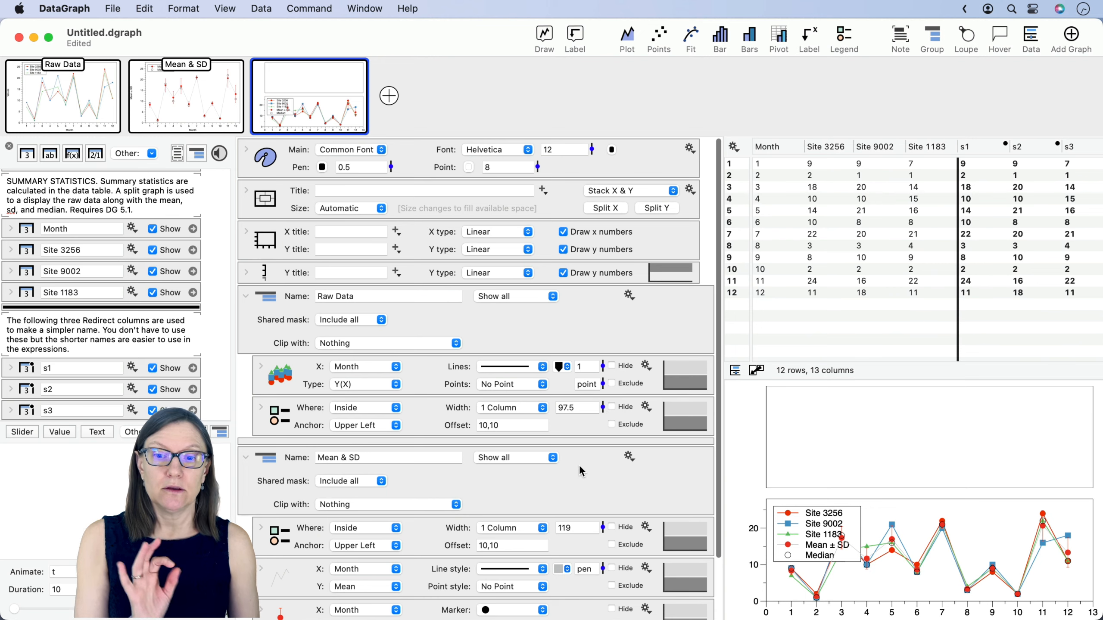
- Move all commands in the Mean & SD group to Y Axis 2 and enlarge the graph area
left_click(580, 466)
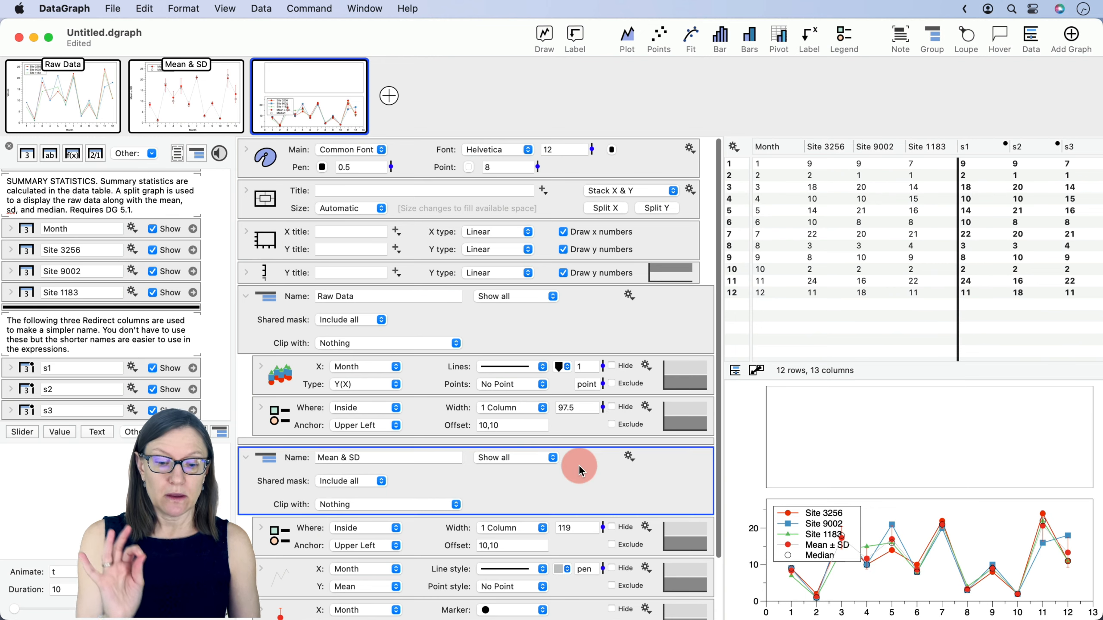
left_click(628, 456)
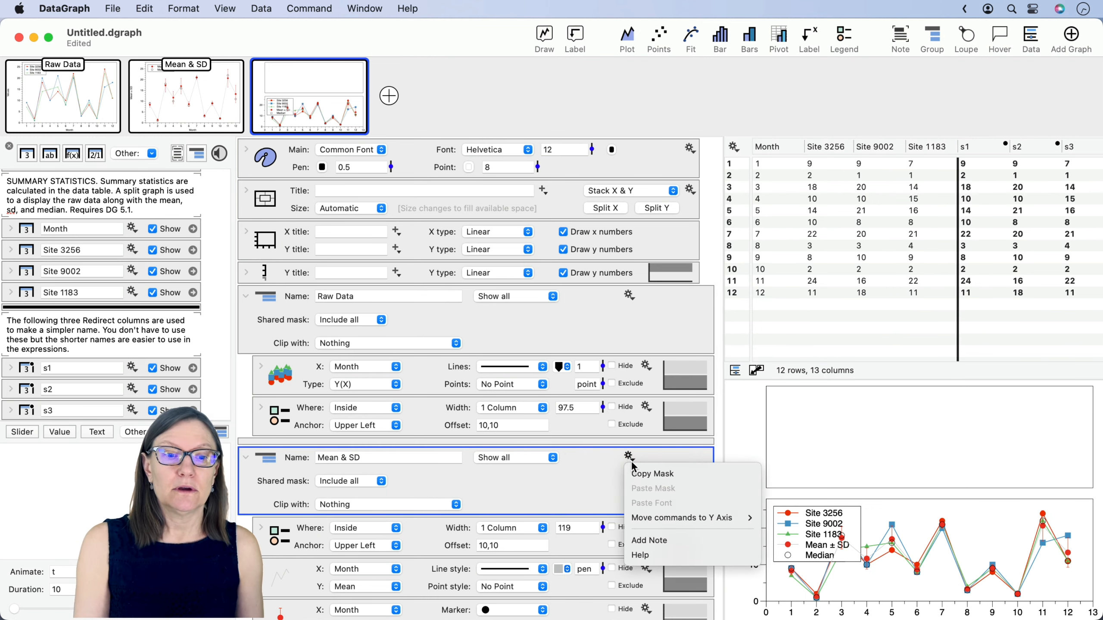
mouse_move(661, 525)
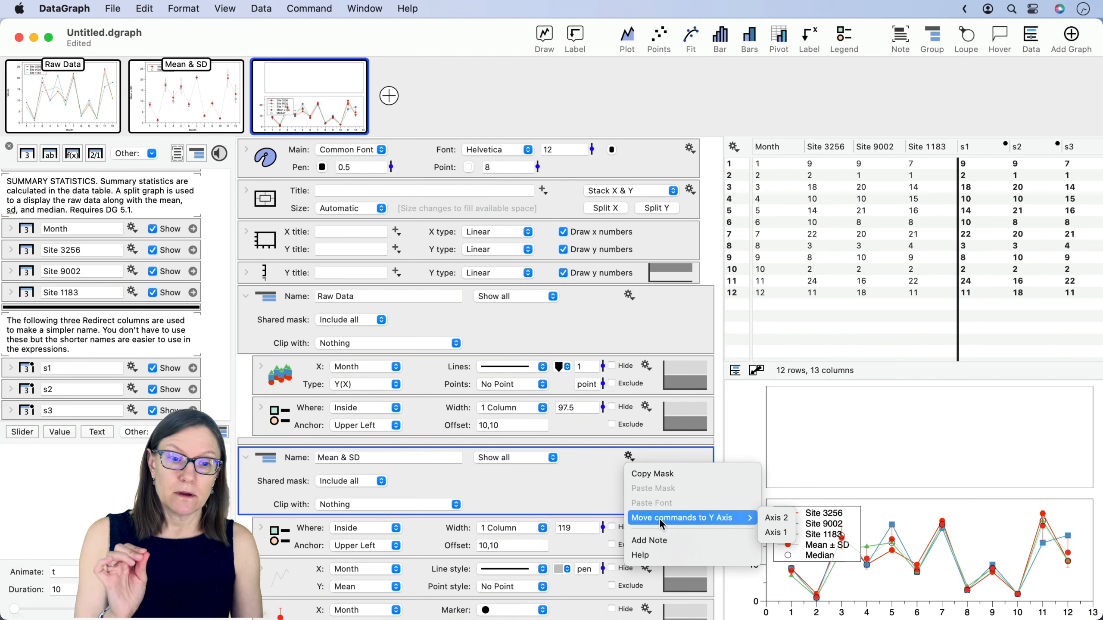
left_click(778, 519)
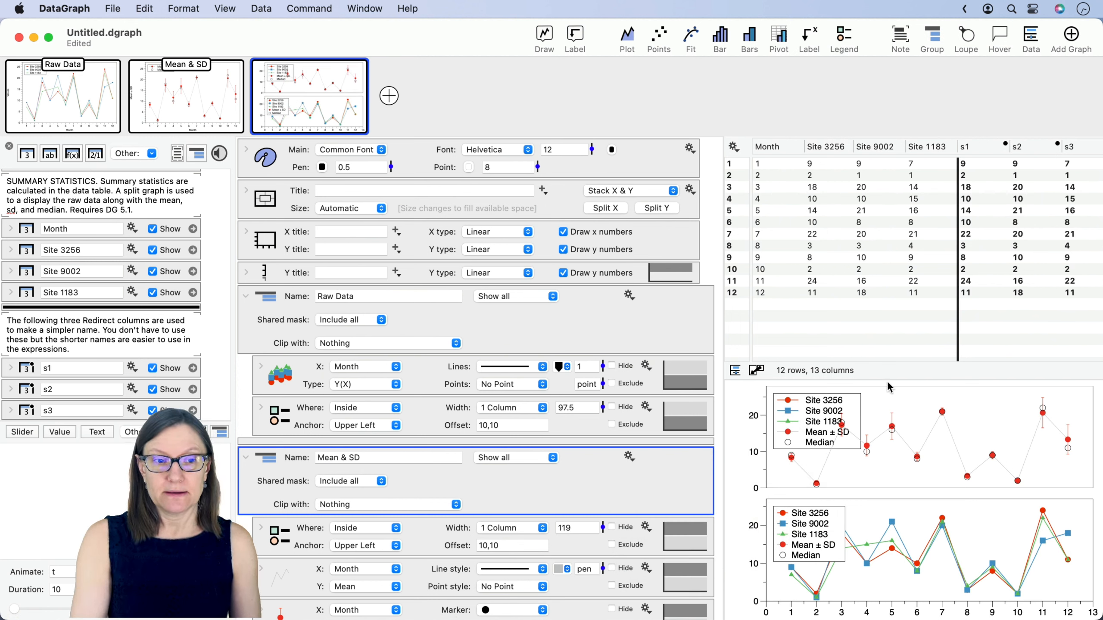
left_click_drag(887, 382, 887, 351)
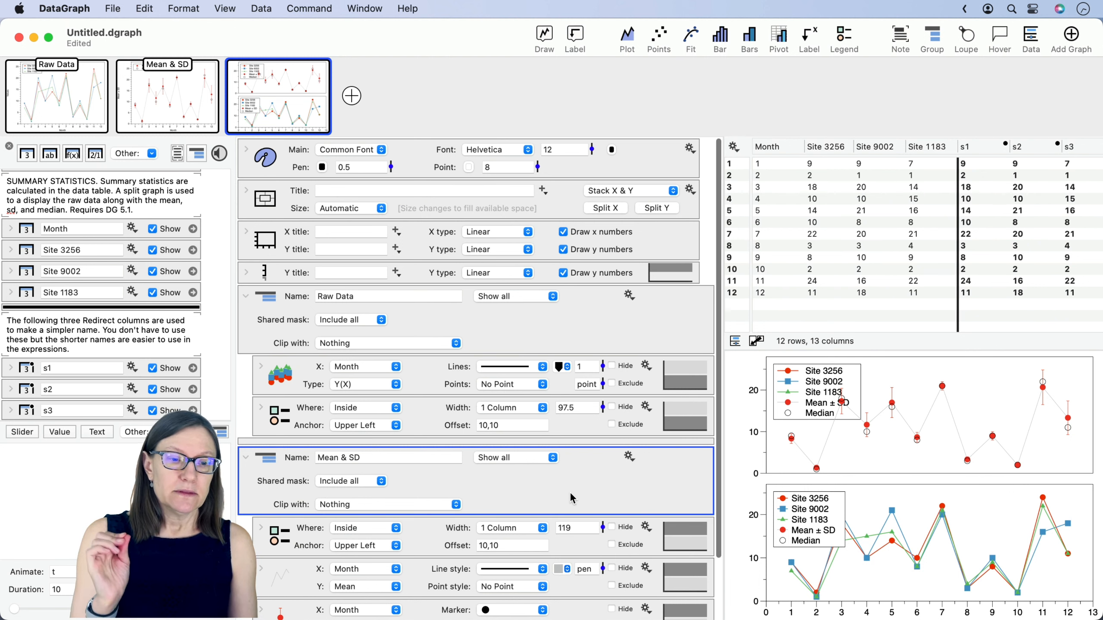
- Set the Raw Data group's legend to take its entries from the same axis only
scroll(572, 497, "down", 3)
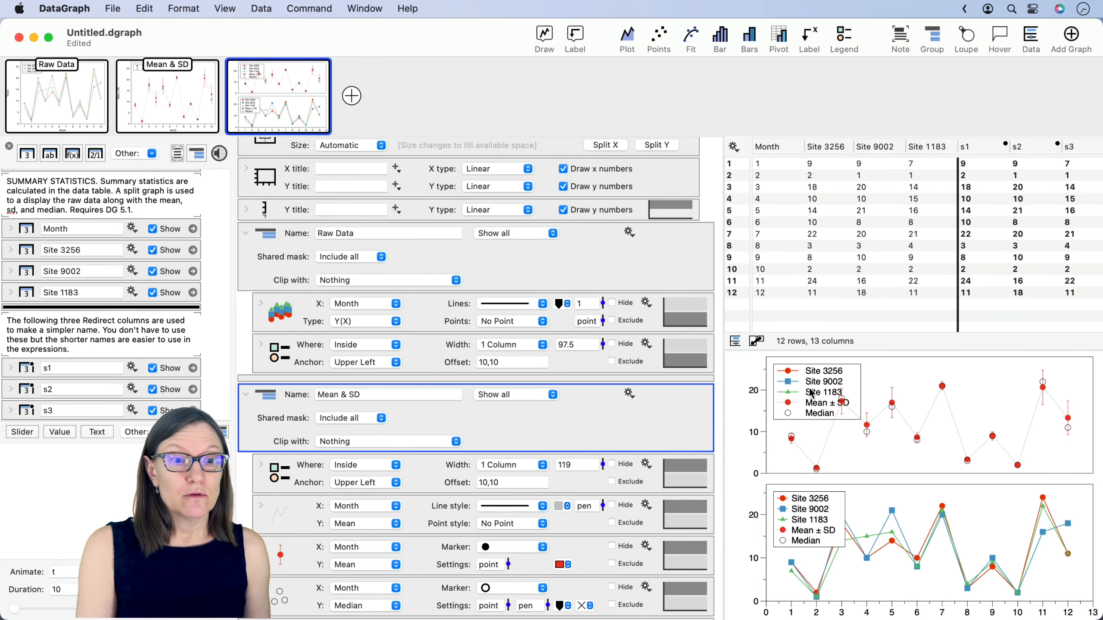
left_click(811, 393)
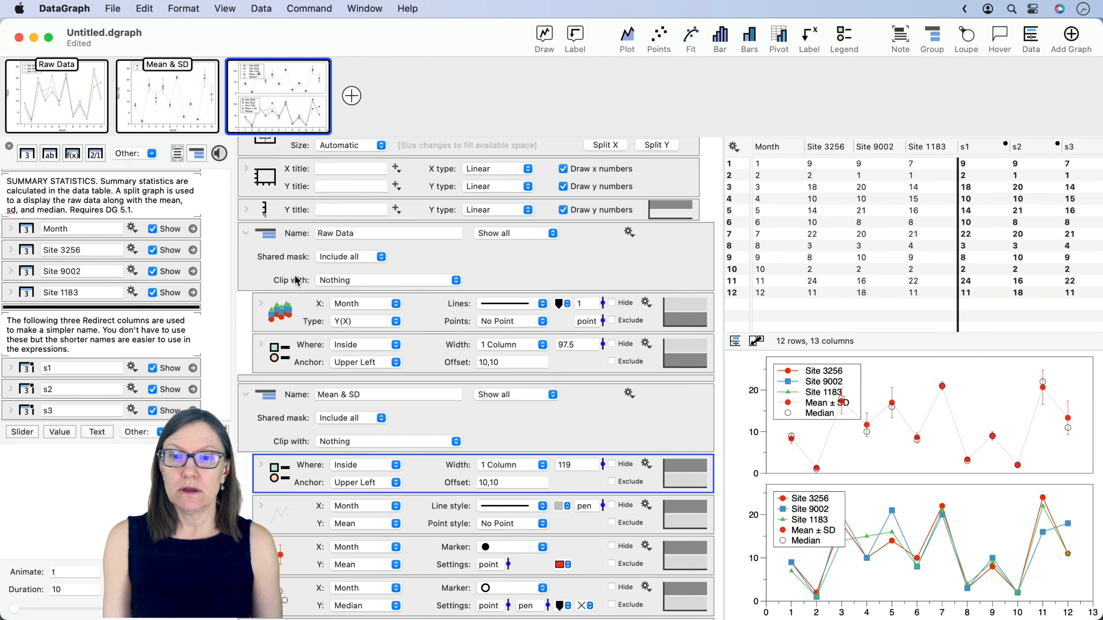
scroll(274, 341, "down", 1)
left_click(261, 338)
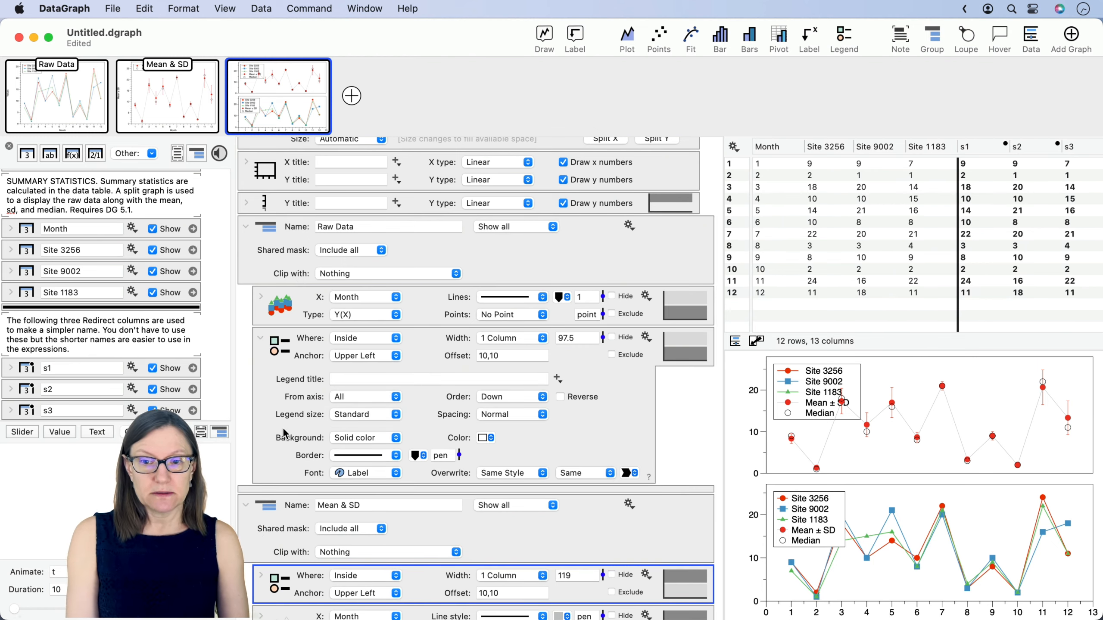
key("ctrl+a")
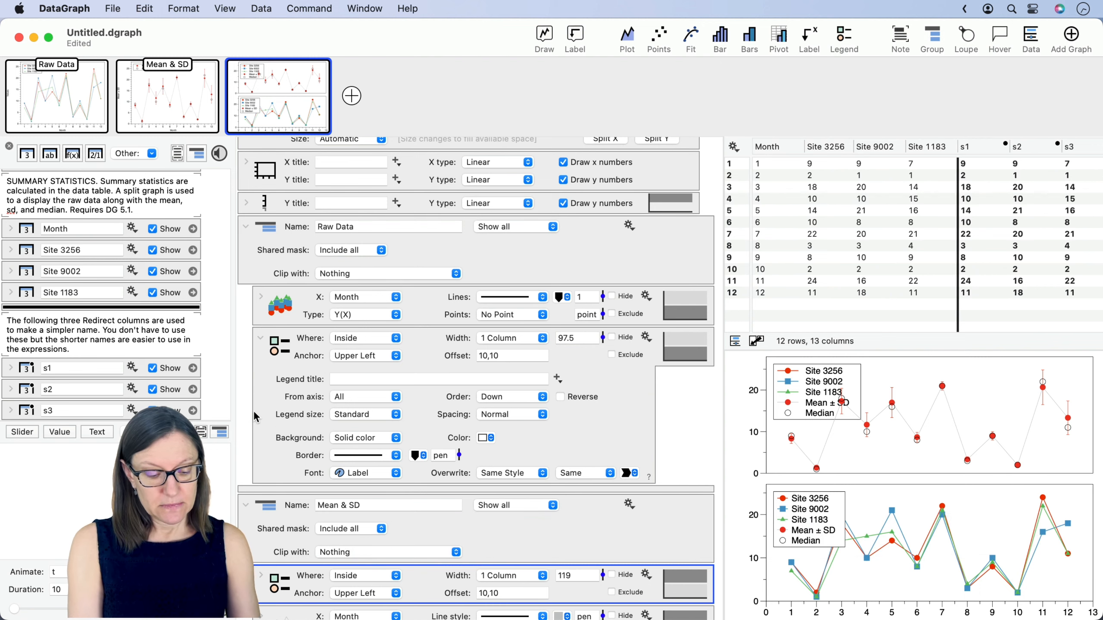
key("F1")
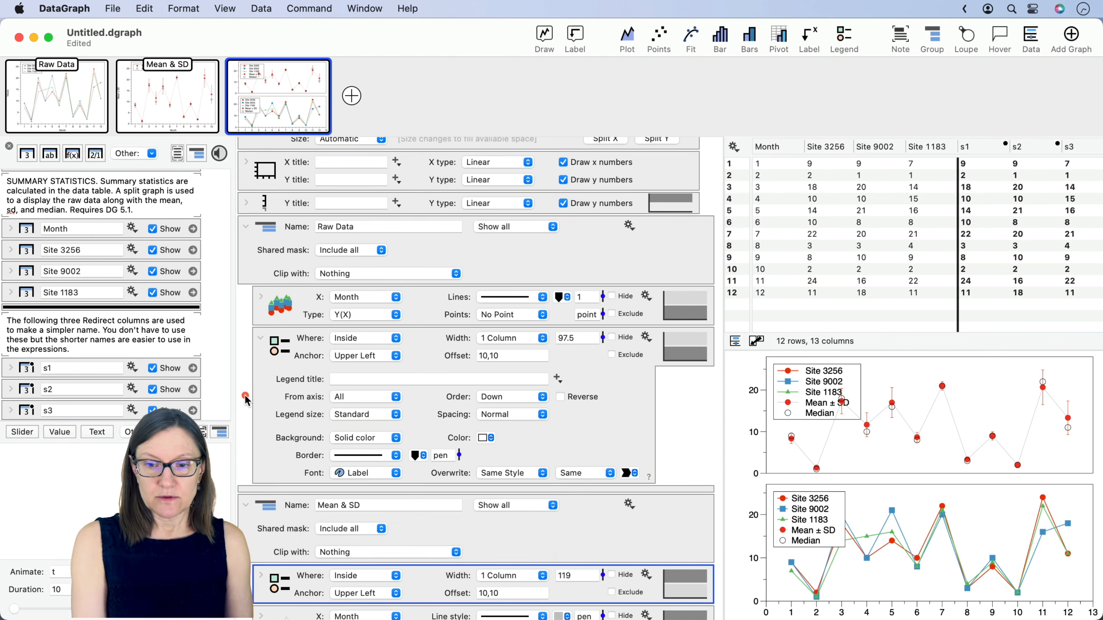
left_click_drag(224, 398, 279, 399)
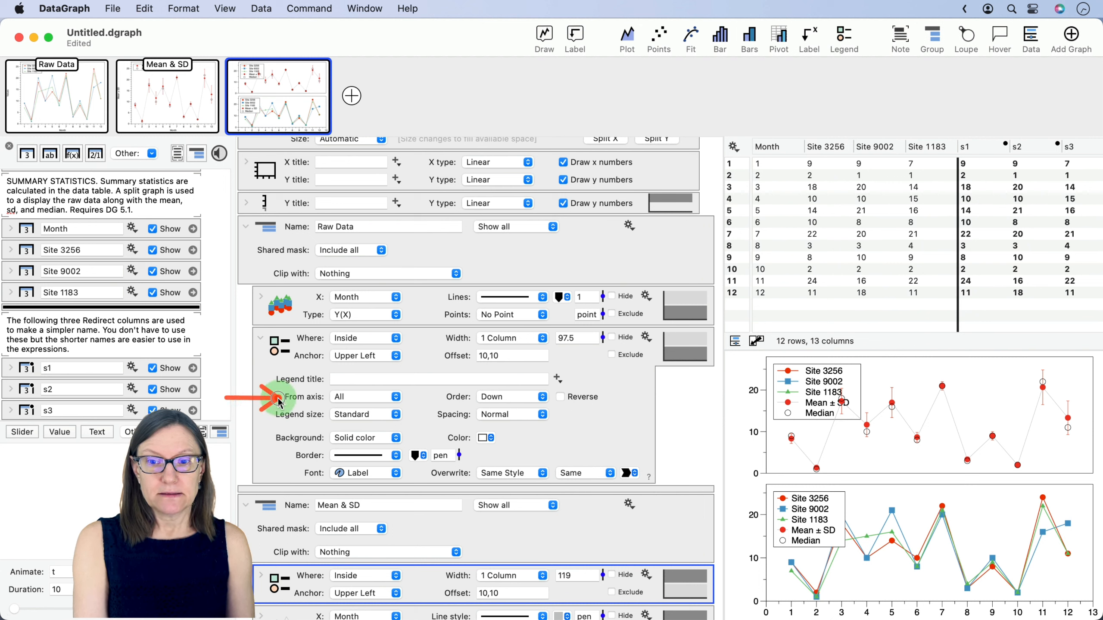
left_click(368, 398)
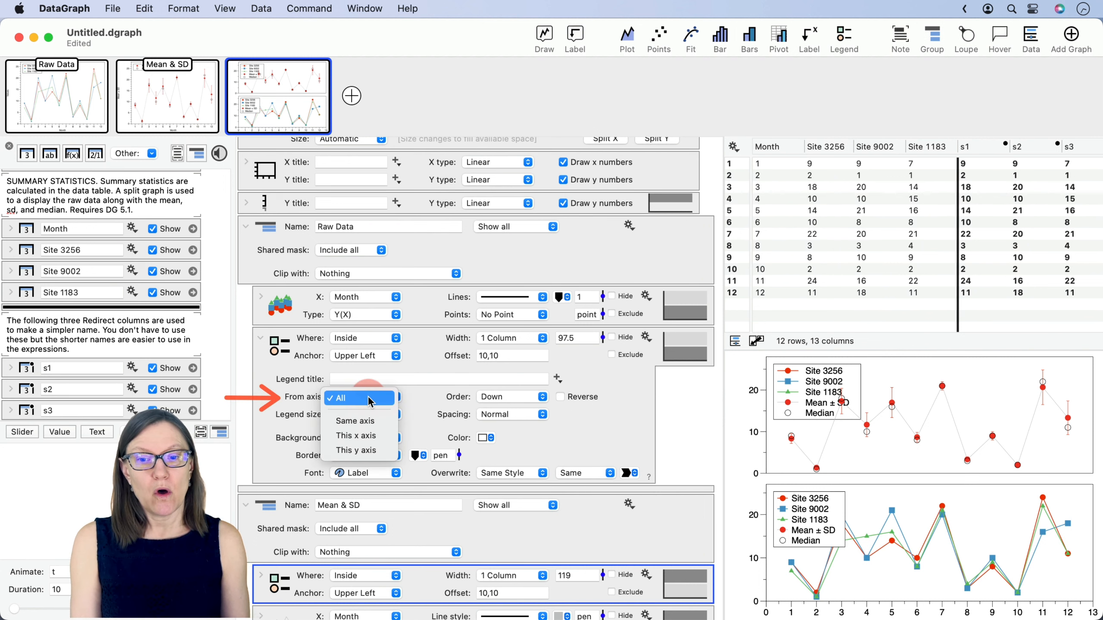
left_click(375, 421)
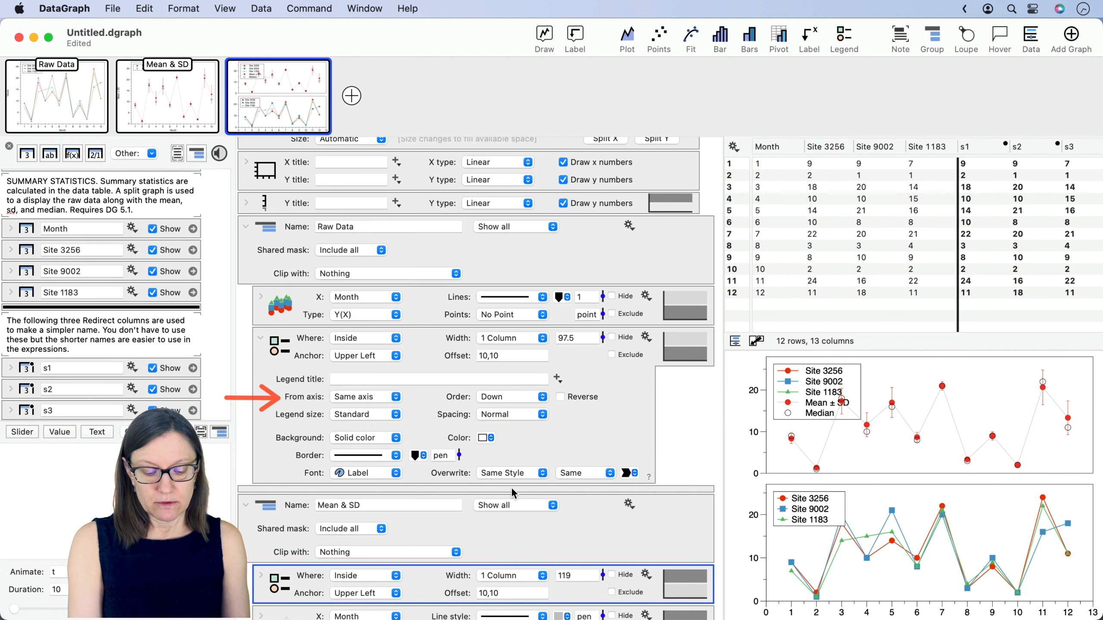
- Set the Mean & SD group's legend to draw from the same axis, and collapse both legends' detailed settings
scroll(437, 458, "down", 5)
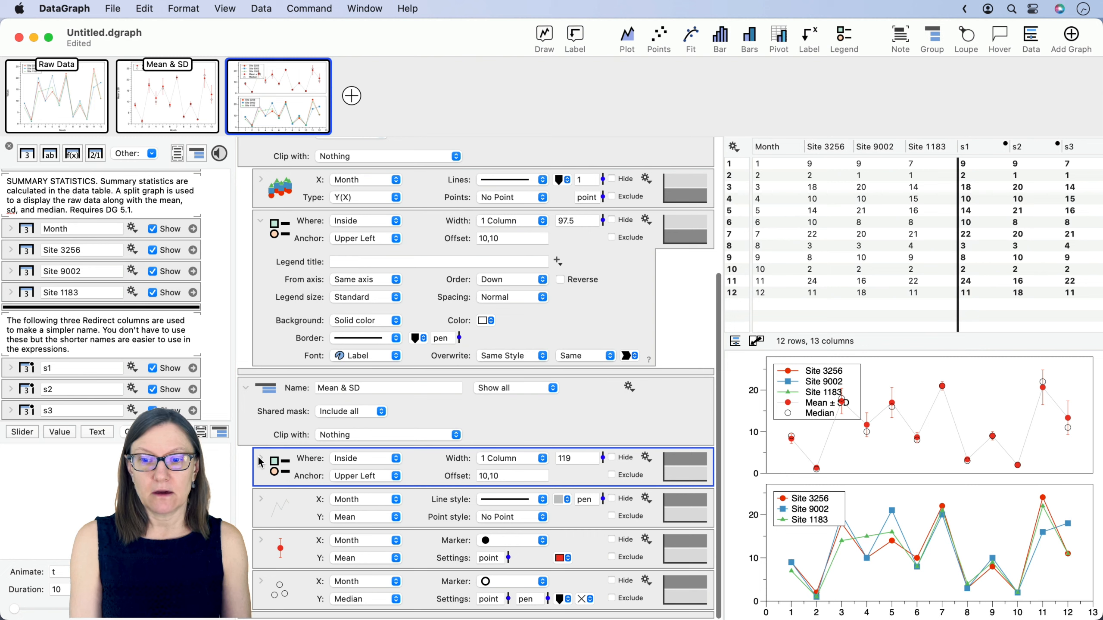
left_click(261, 458)
left_click(355, 518)
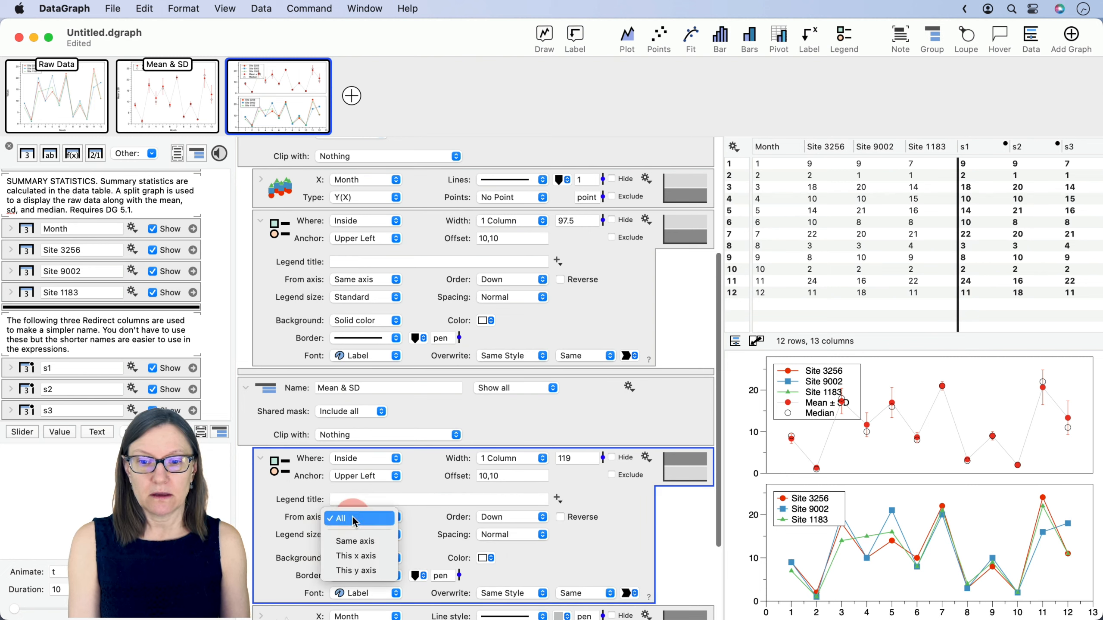
left_click(356, 548)
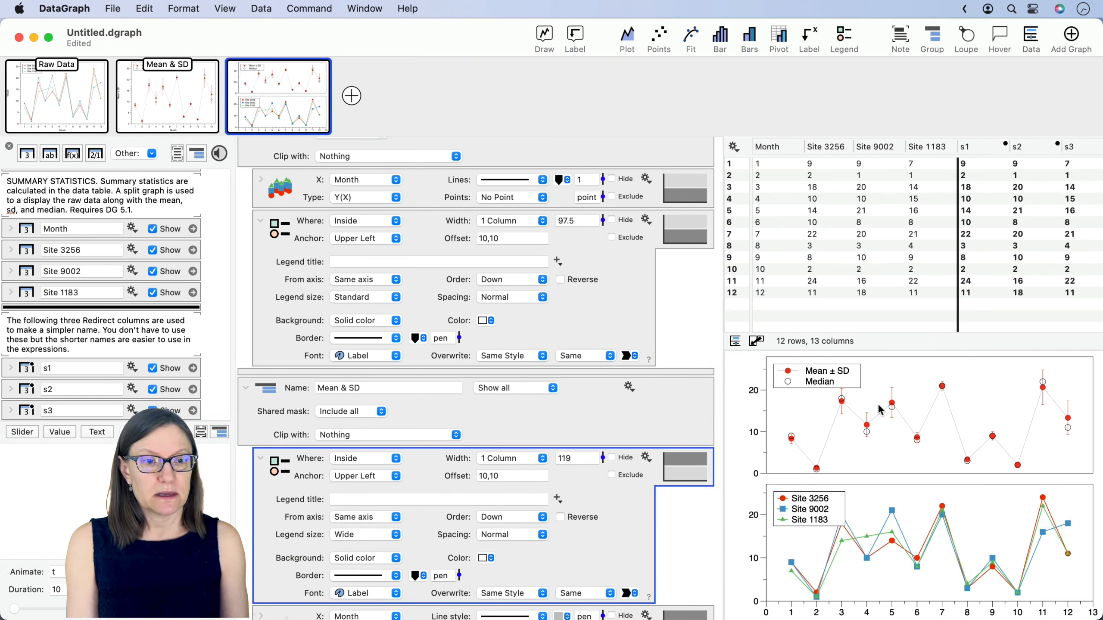
left_click(261, 459)
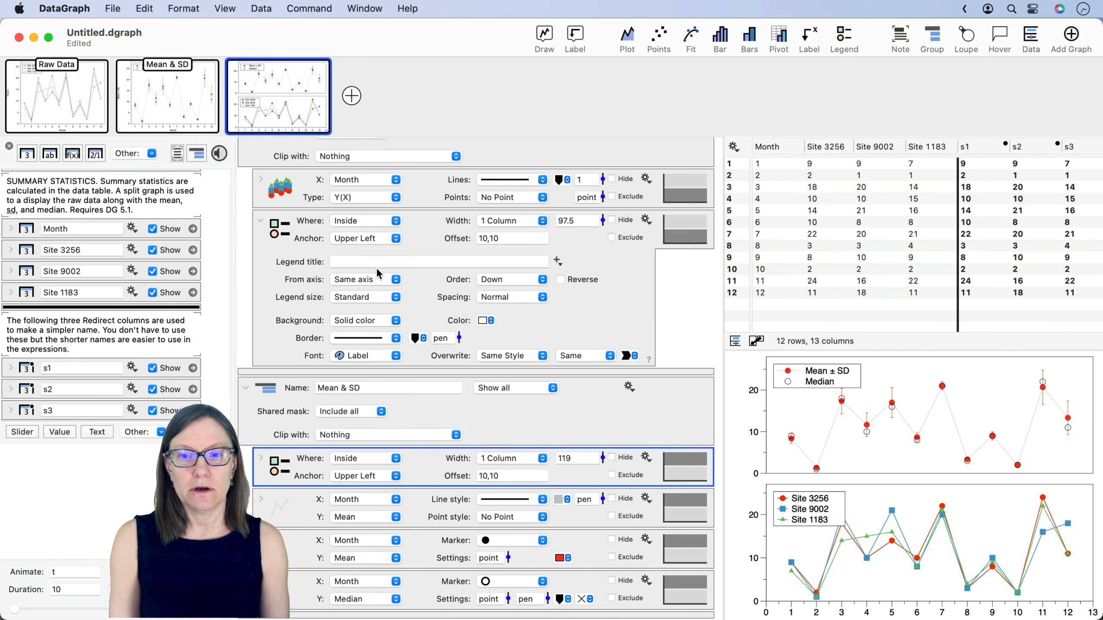
left_click(261, 222)
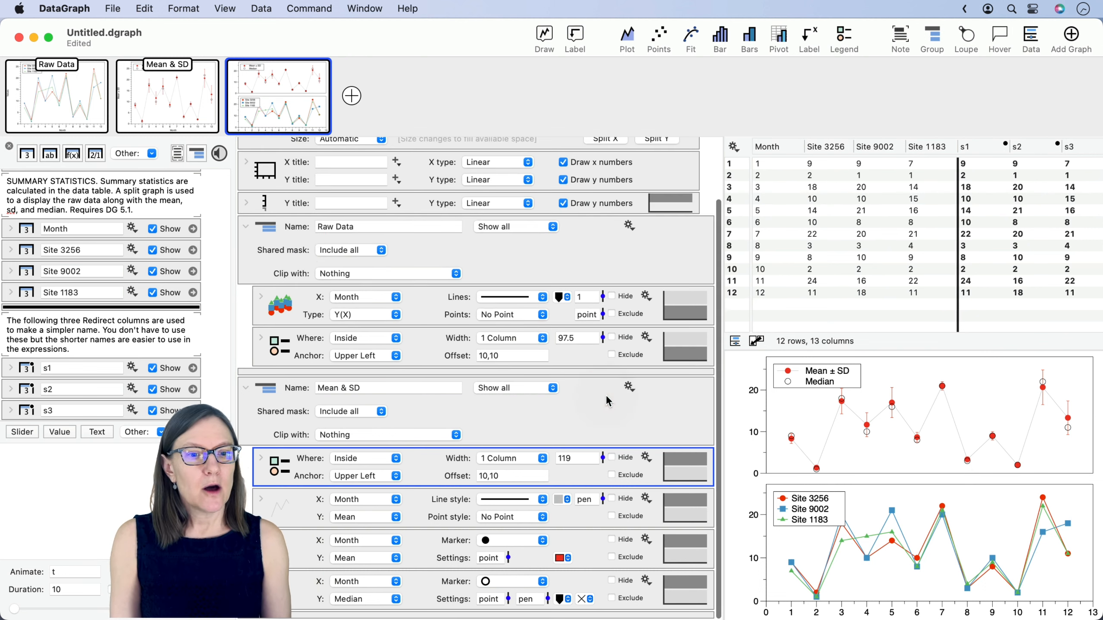
- Copy the axis settings from the Mean & SD graph and paste them into the third graph
scroll(291, 265, "up", 3)
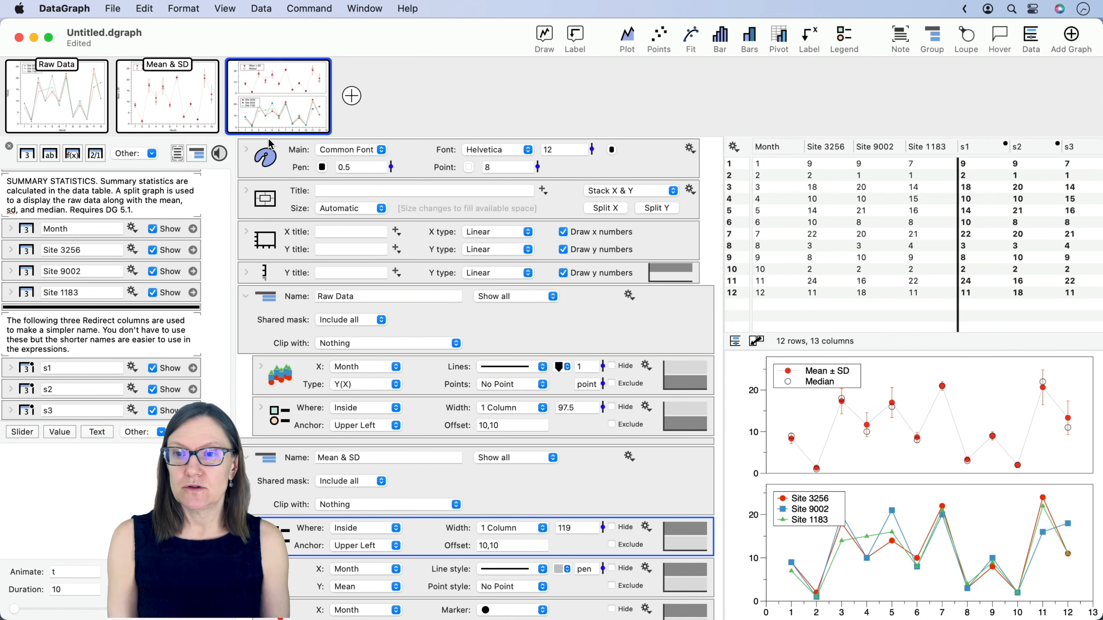
left_click(172, 85)
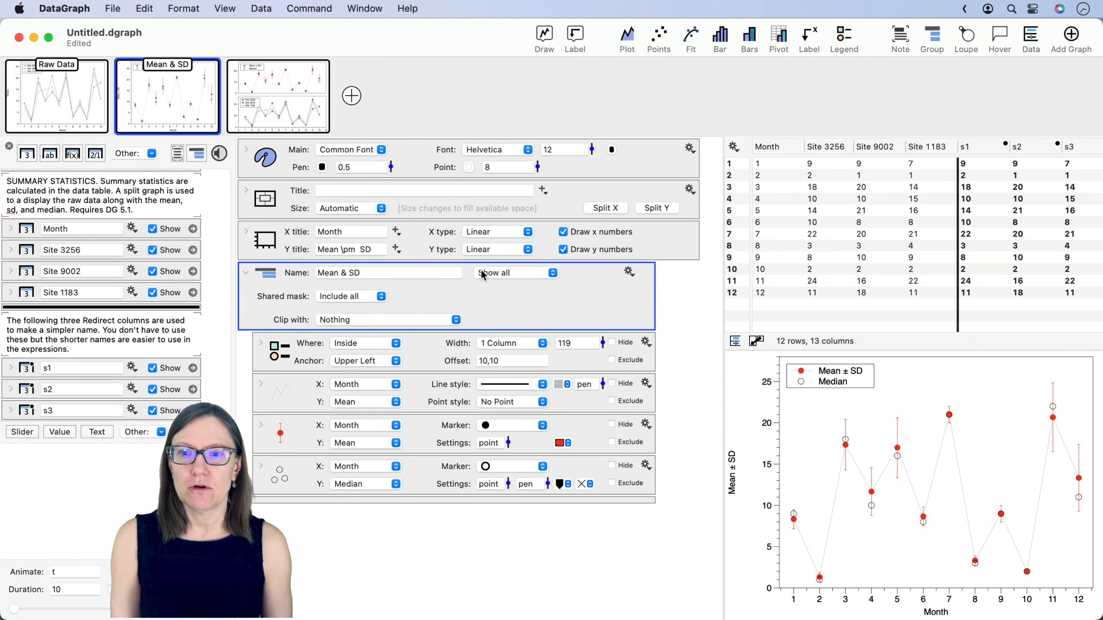
left_click(266, 239)
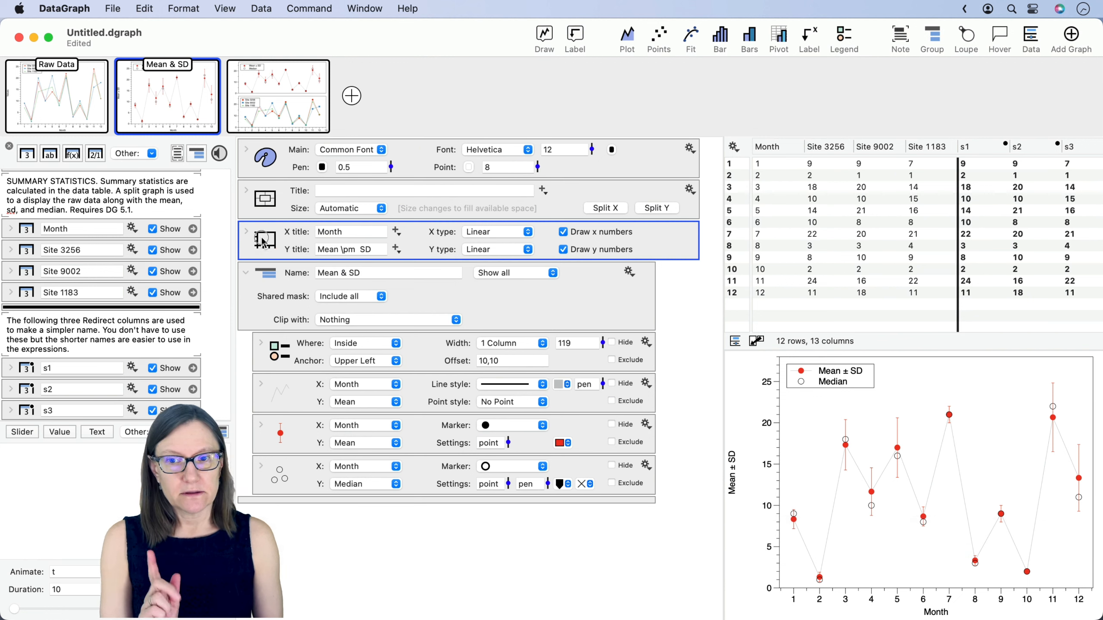
left_click(264, 241)
key("super+c")
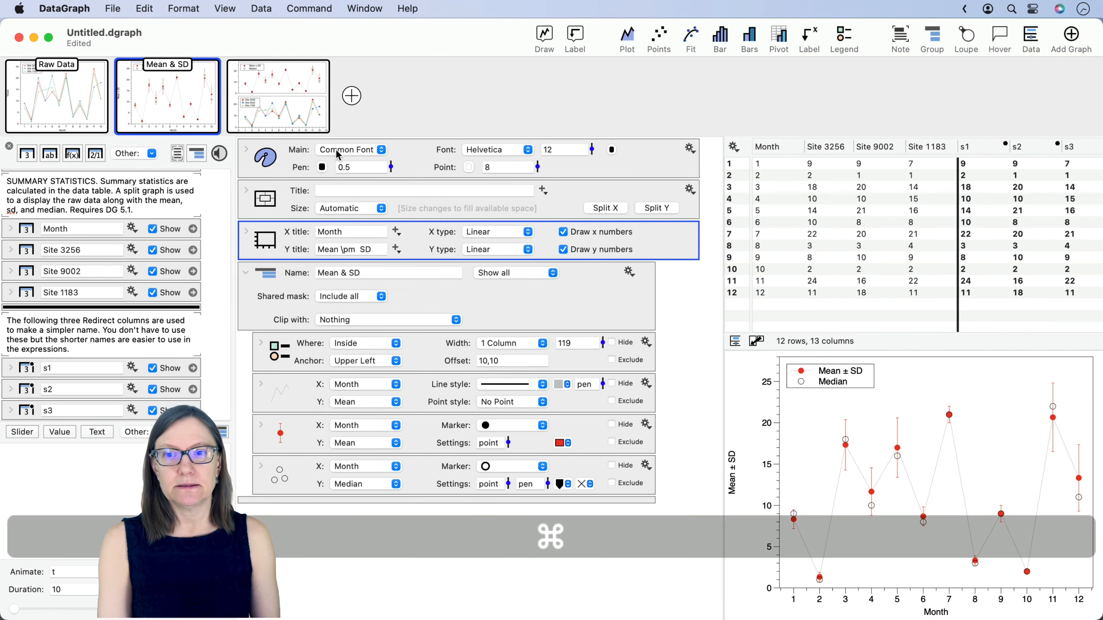
left_click(275, 98)
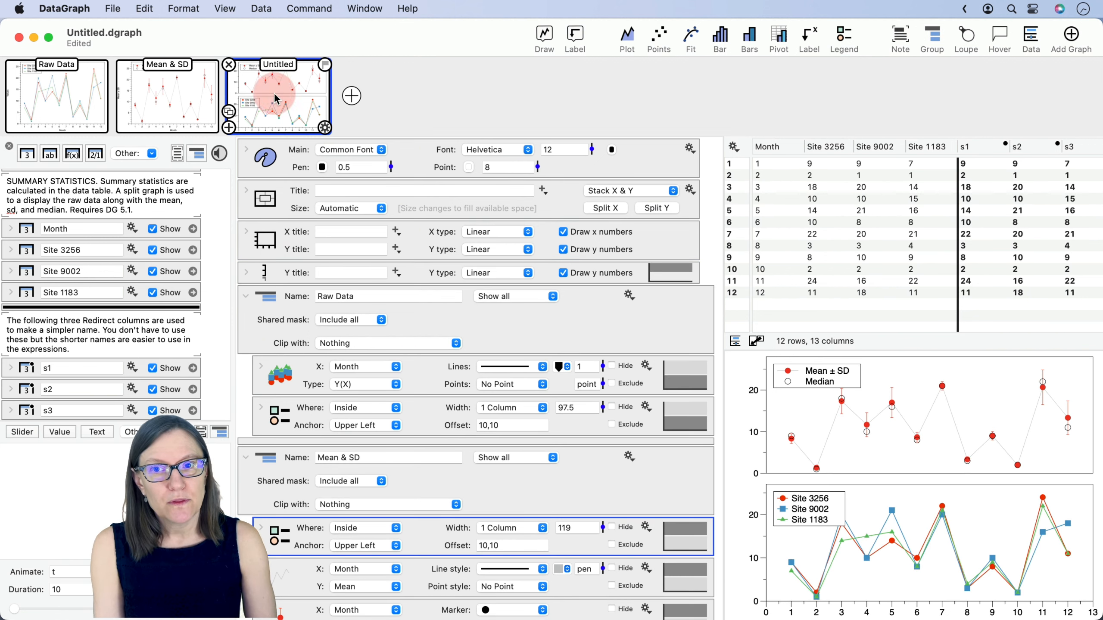
key("super+v")
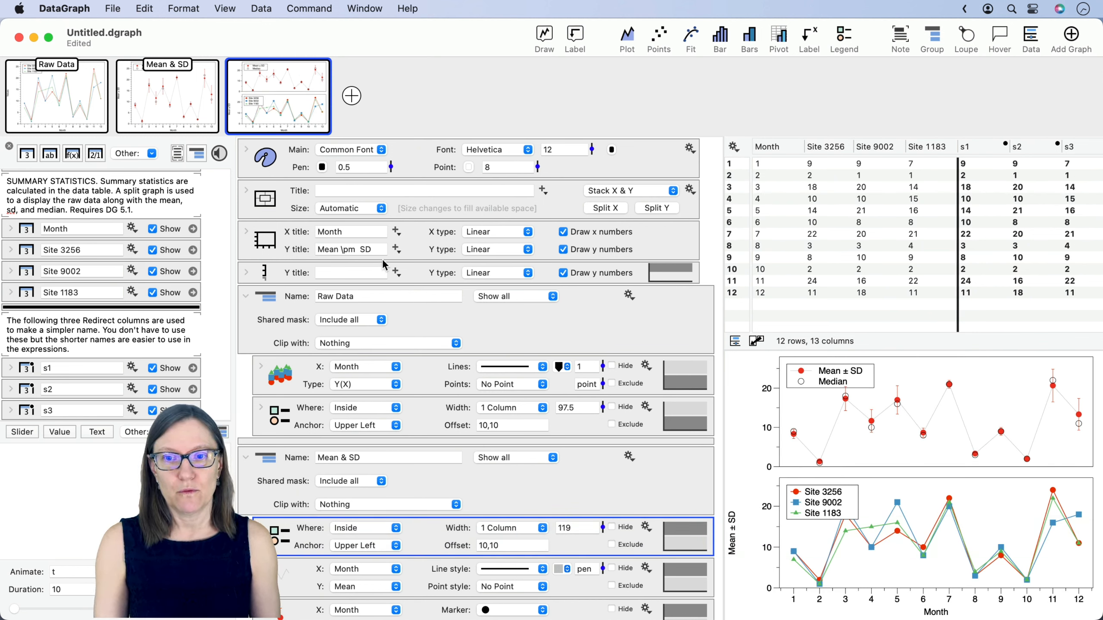
- Move the Y title "Mean \pm SD" from the main axis settings to the second Y axis
left_click_drag(381, 251, 301, 243)
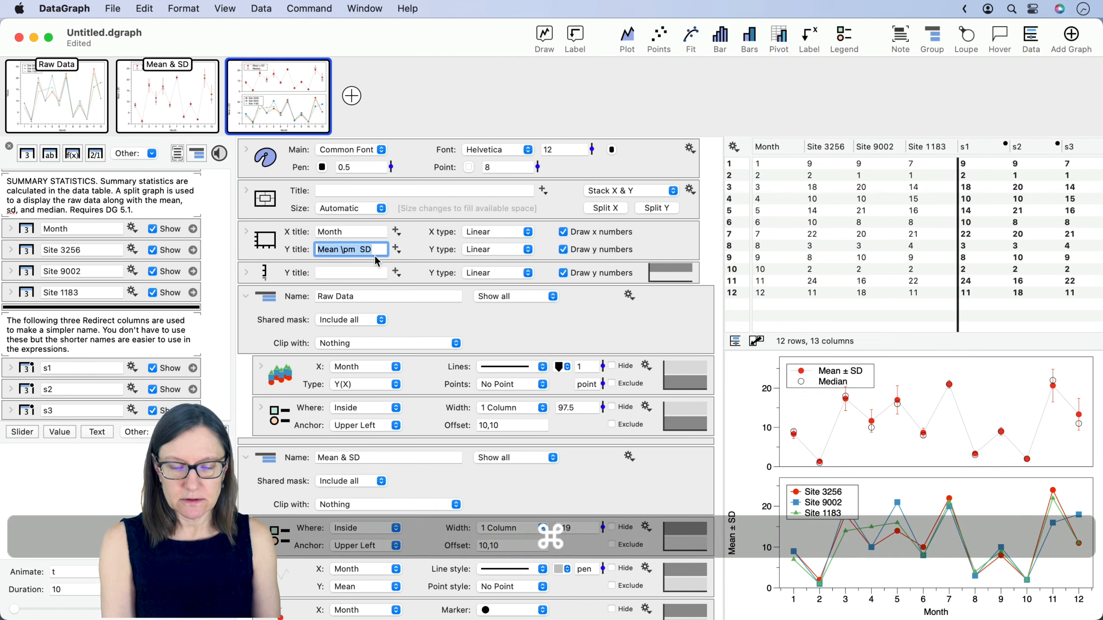
key("super+x")
left_click(354, 272)
key("super+v")
key("Return")
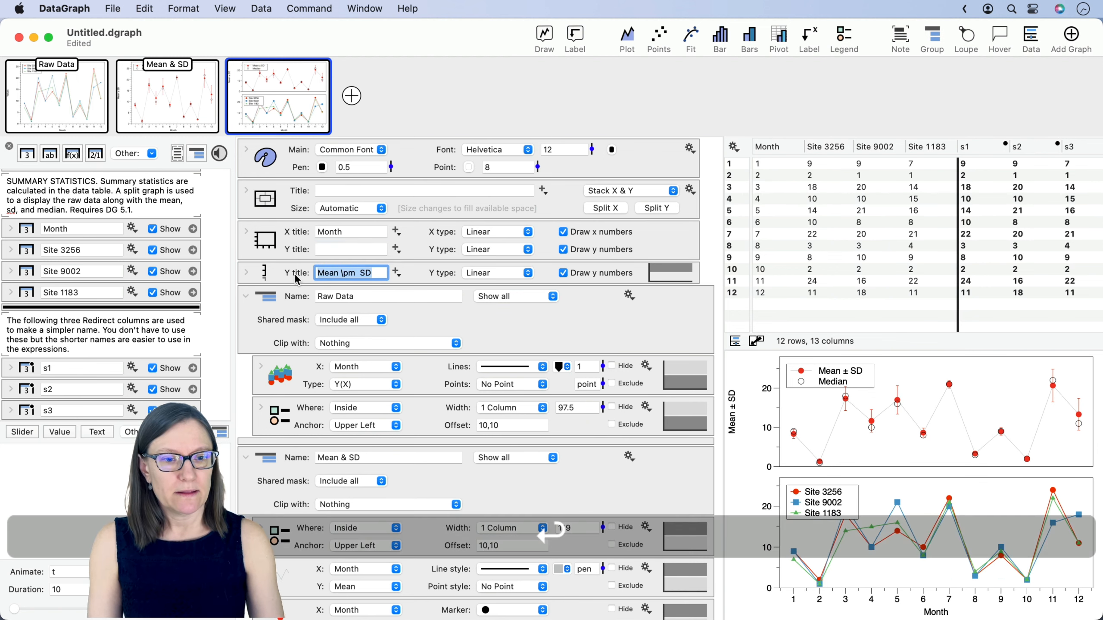
- Title the main Y axis "Values"
left_click(324, 251)
type("V")
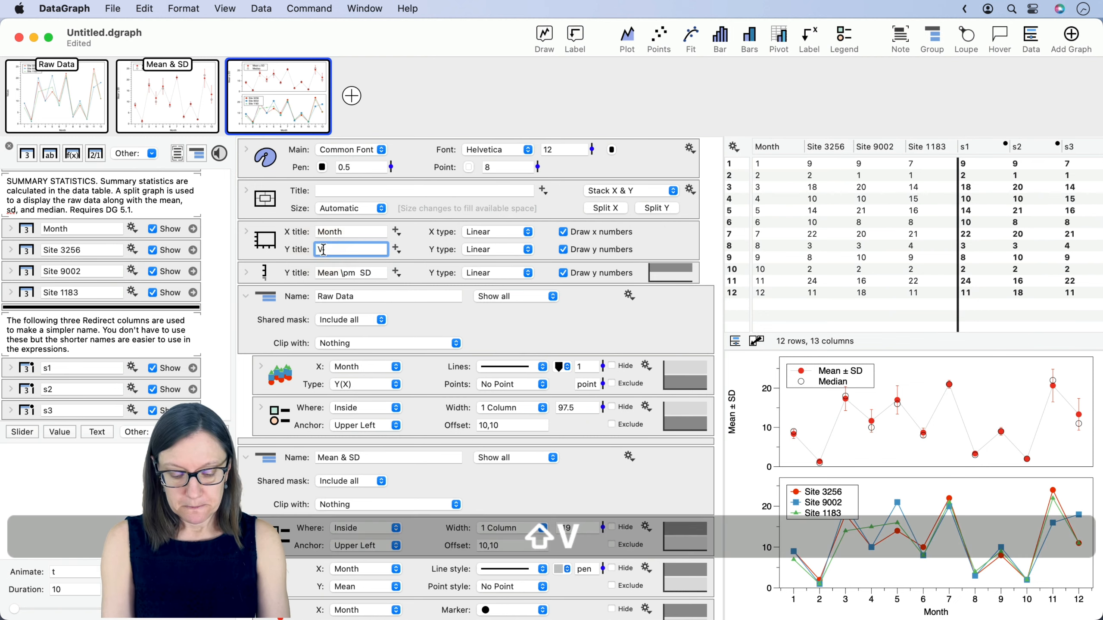
type("alues")
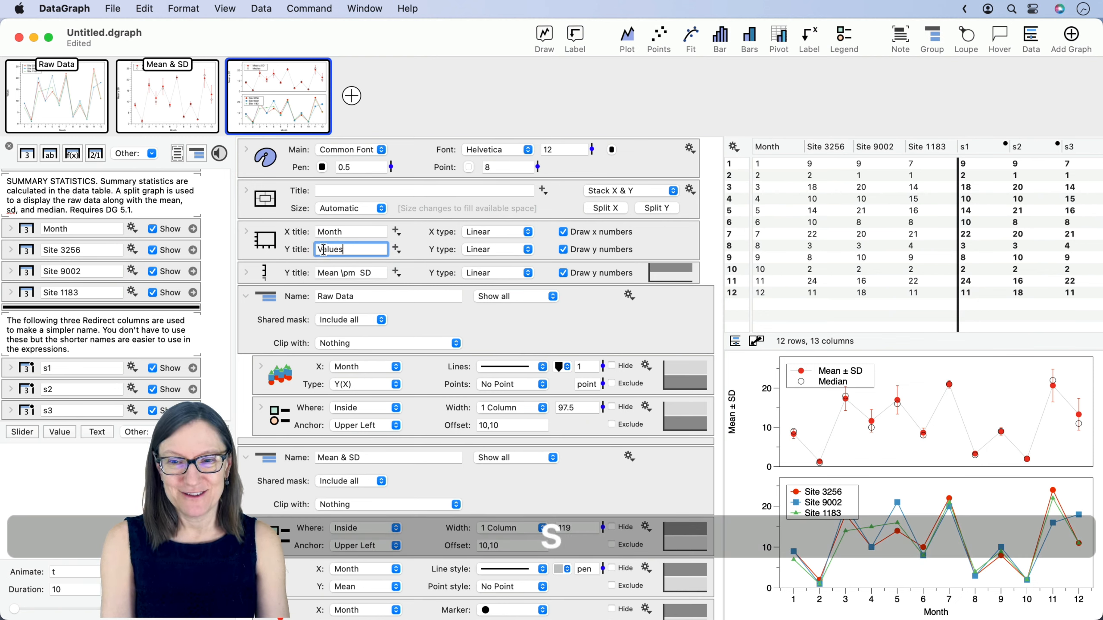
key("Return")
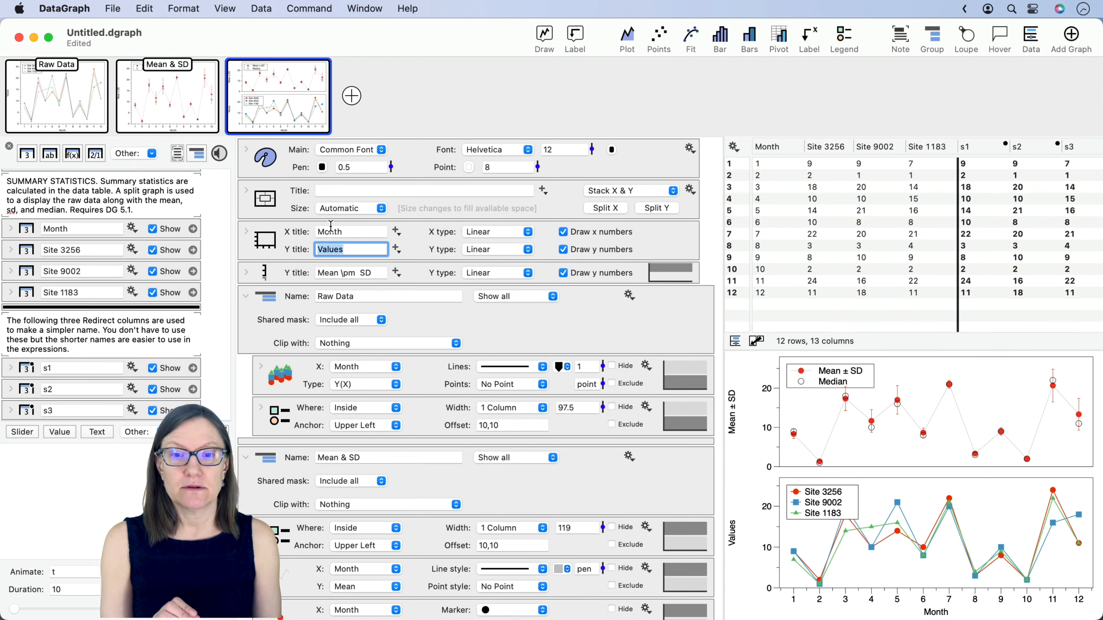
- Switch the third graph to a specified size of 7in,5in
left_click(344, 211)
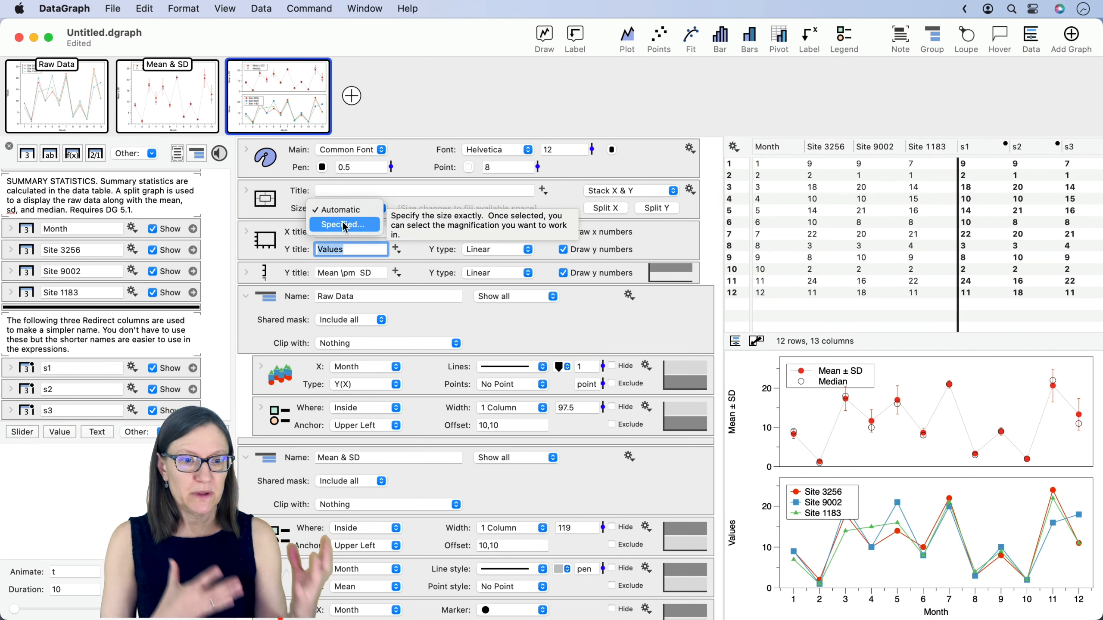
left_click(343, 224)
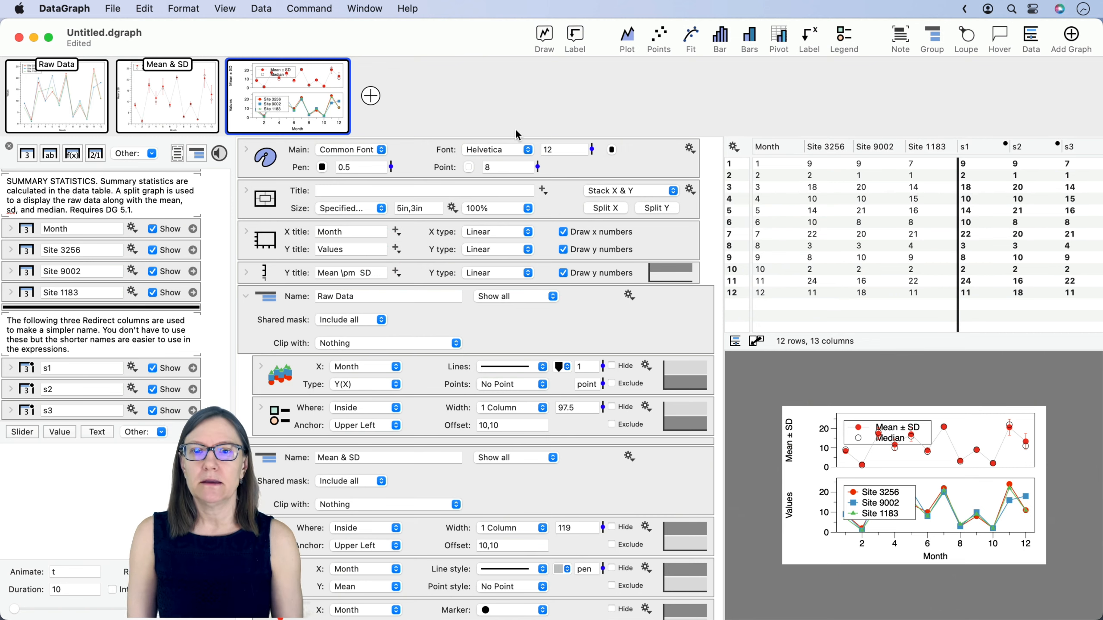
left_click(396, 208)
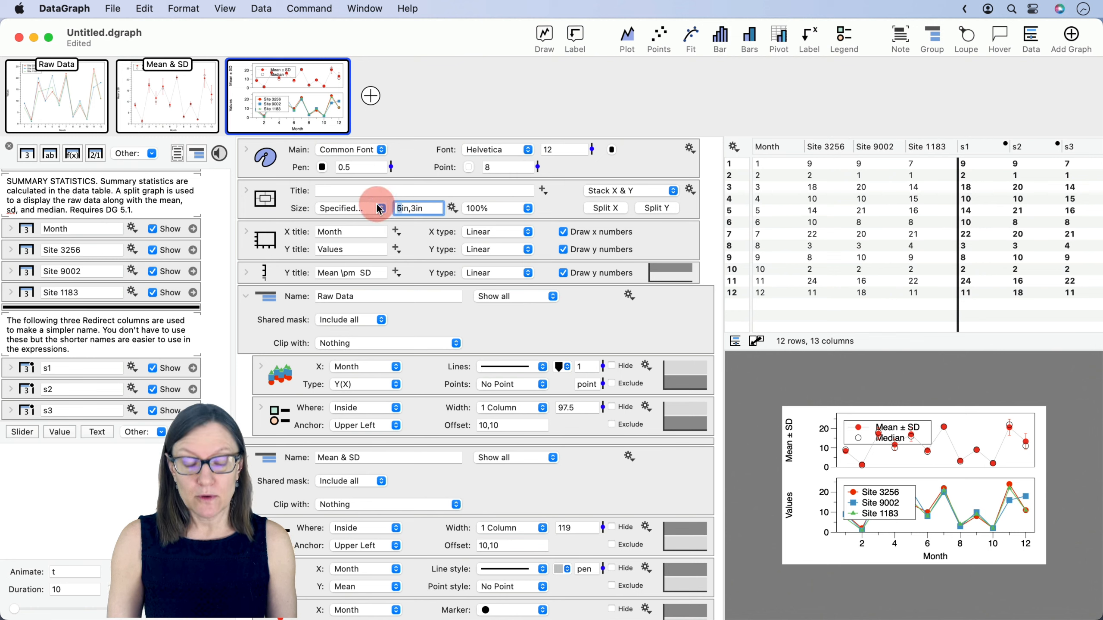
left_click(414, 207)
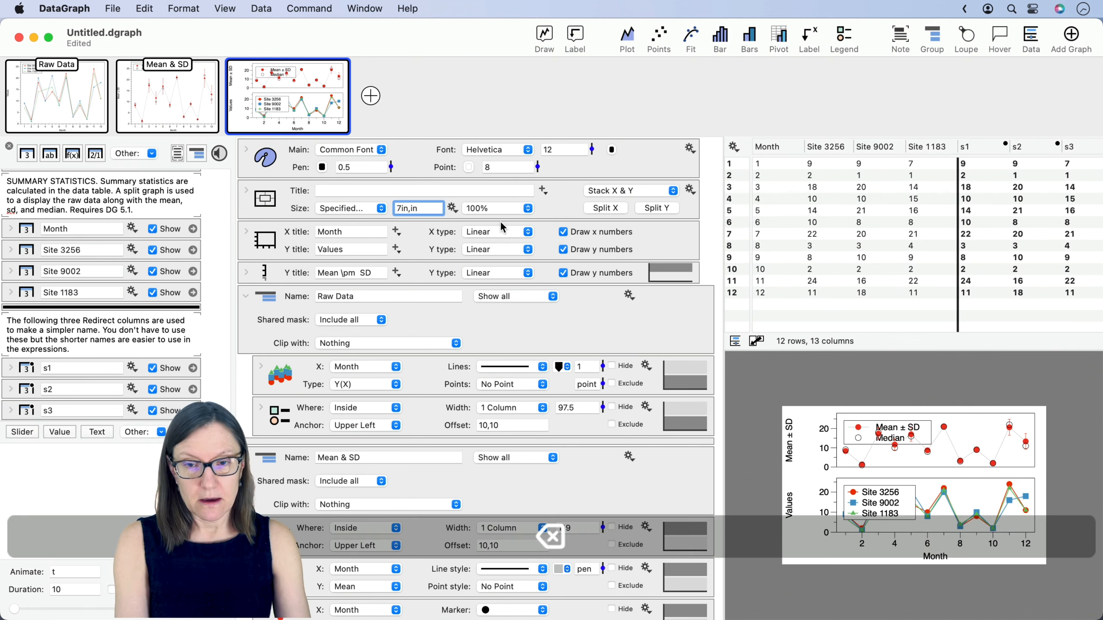
type("5")
key("Return")
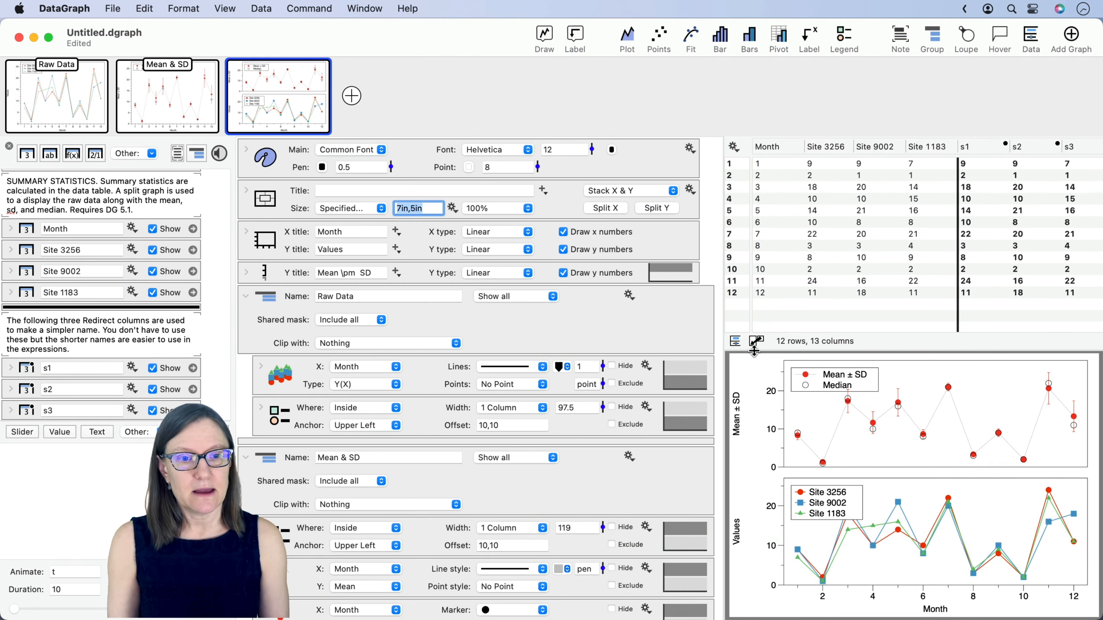
- Give the graph area more height and set the graph's common font size to 10
left_click_drag(754, 350, 755, 280)
left_click(942, 476)
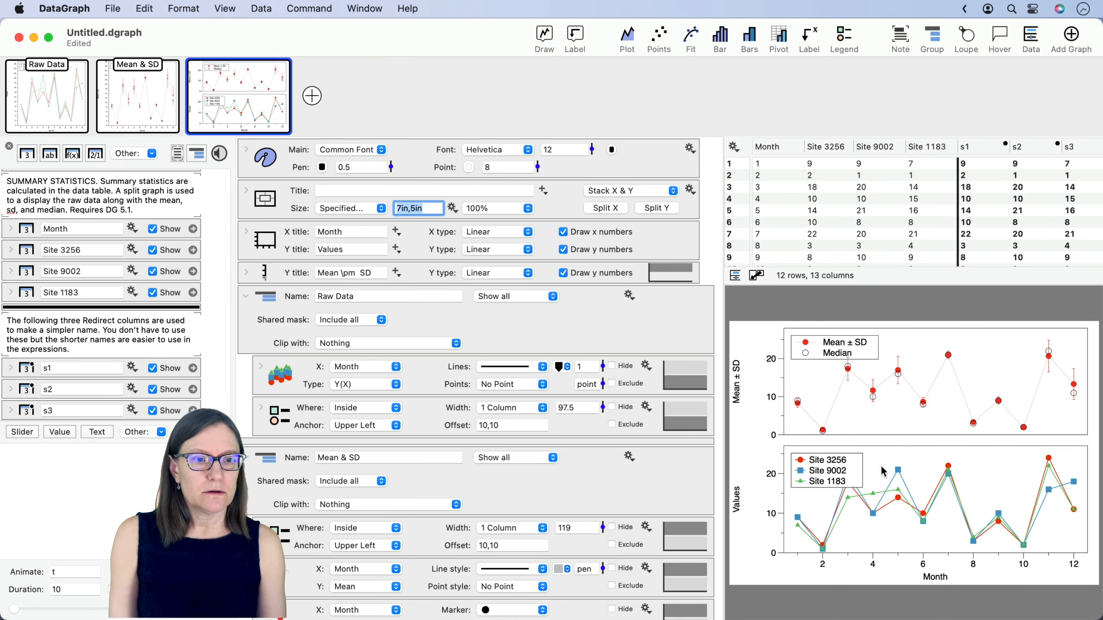
double_click(560, 149)
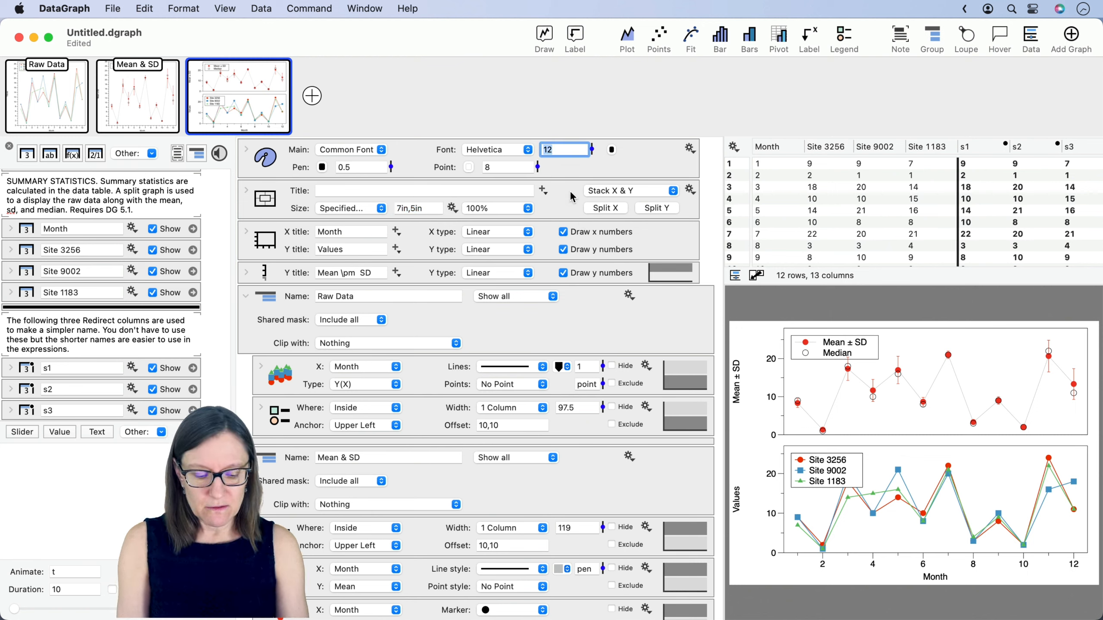
type("10")
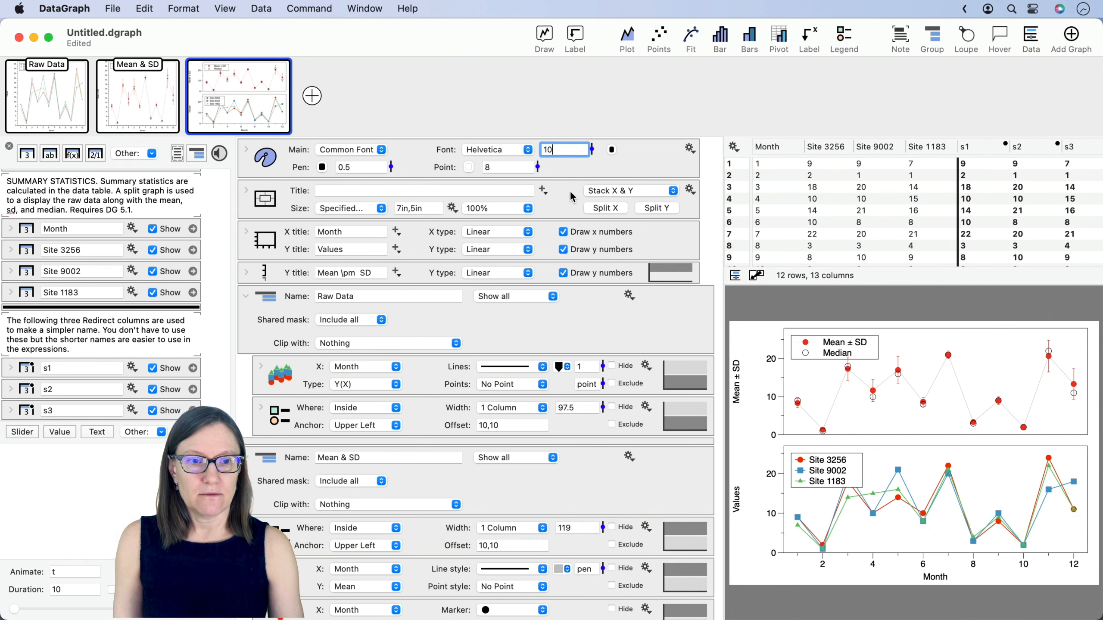
key("Return")
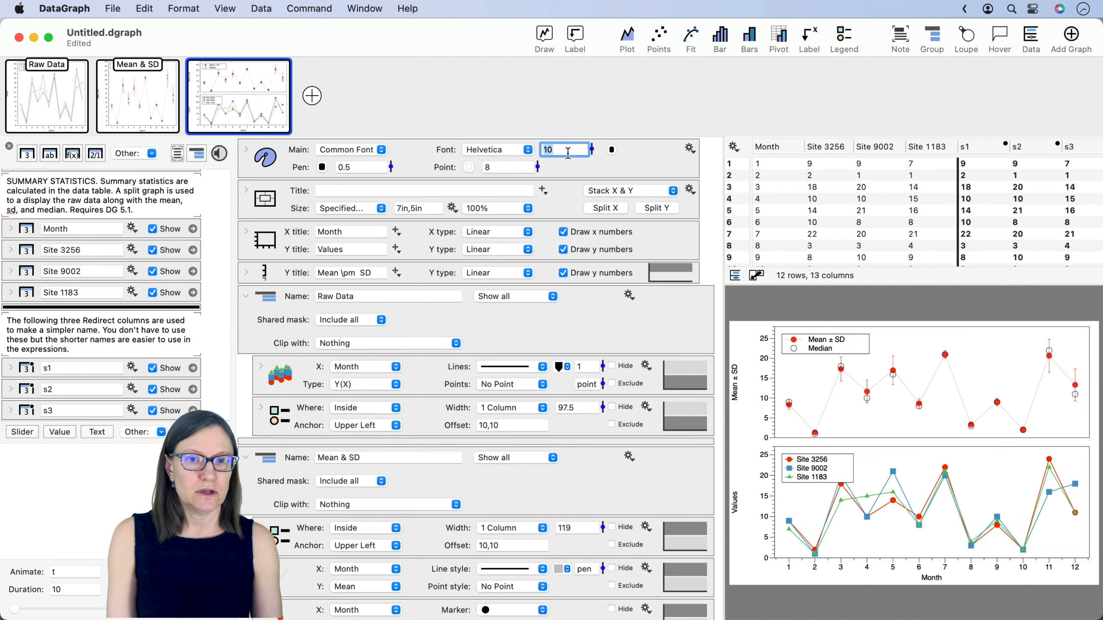
left_click(566, 171)
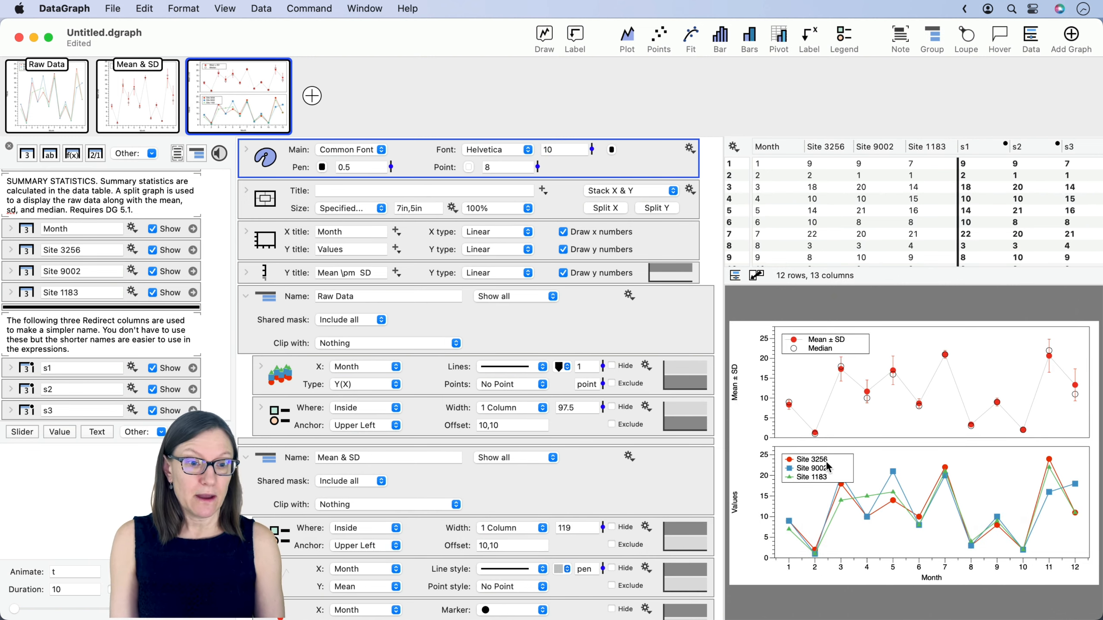
- Narrow the Mean & SD legend box to a width of 100
mouse_move(866, 348)
left_mouse_down()
mouse_move(849, 339)
mouse_move(856, 346)
left_mouse_up()
key("super+z")
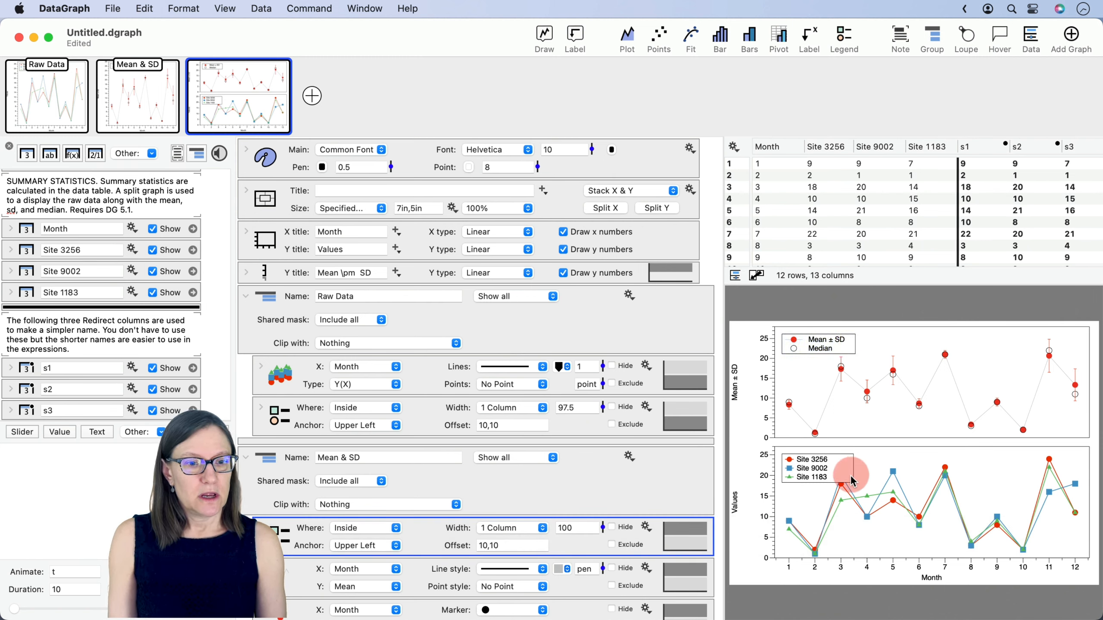
- Narrow the Raw Data legend box on the lower axis to a width of 73
left_click_drag(851, 475, 839, 470)
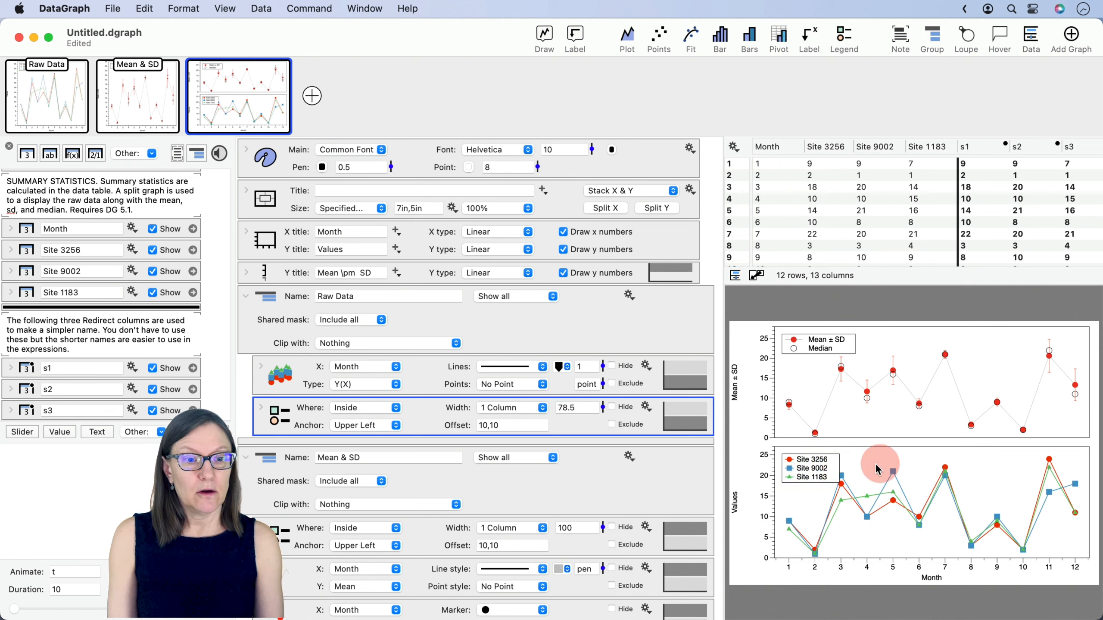
left_click_drag(840, 471, 836, 471)
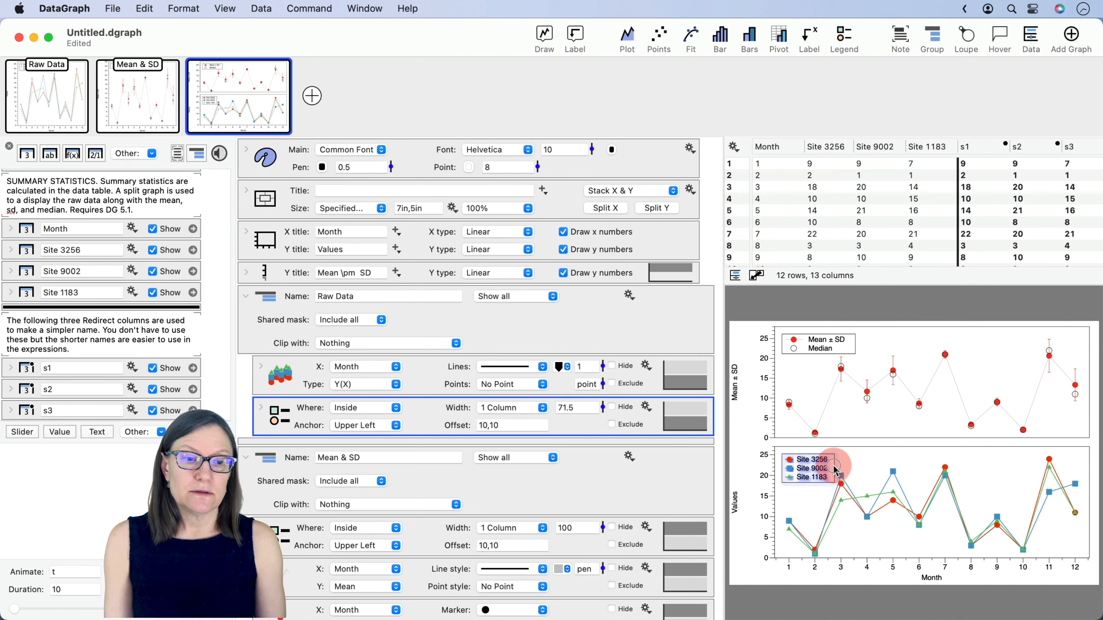
- Expand the graph's style settings and reduce both the axis font and the label font size by 9%
left_click(245, 151)
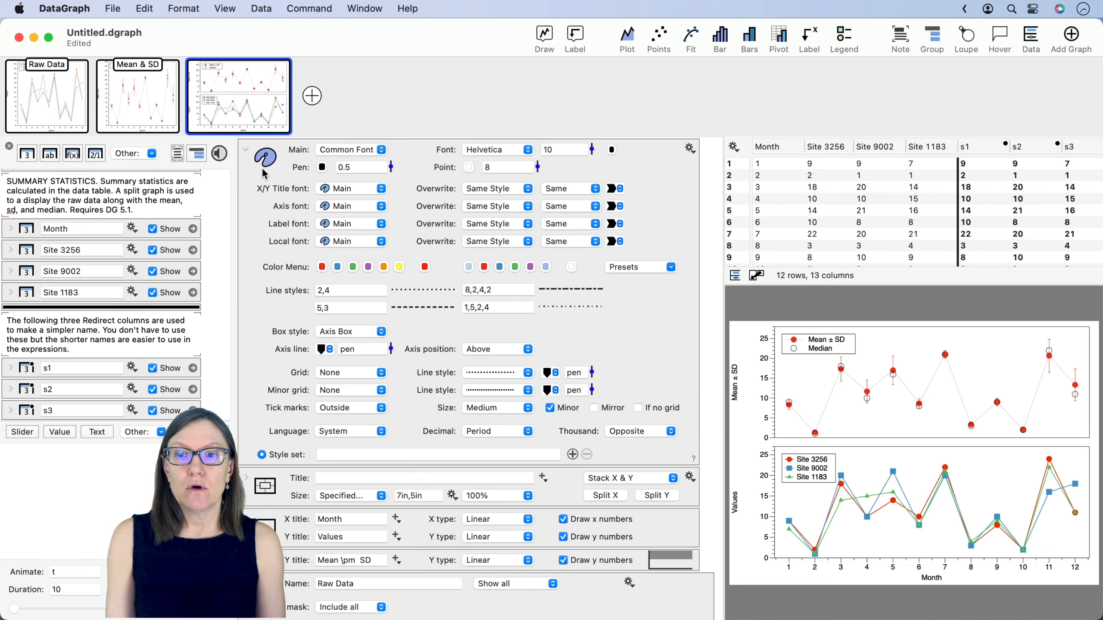
key("ctrl+a")
left_click_drag(208, 190, 257, 168)
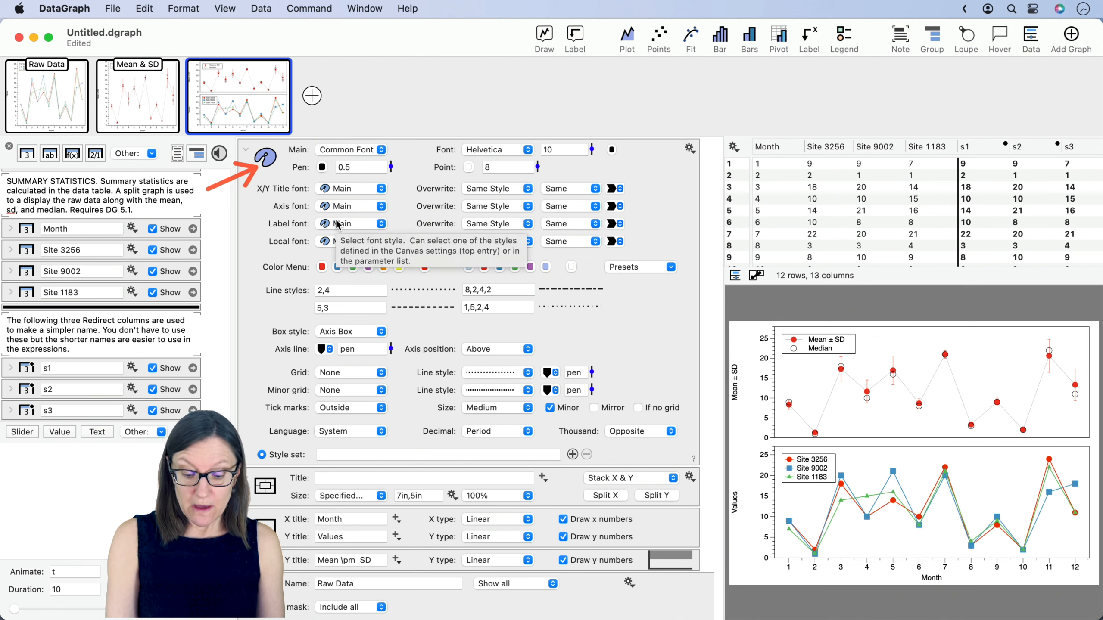
key("ctrl+x")
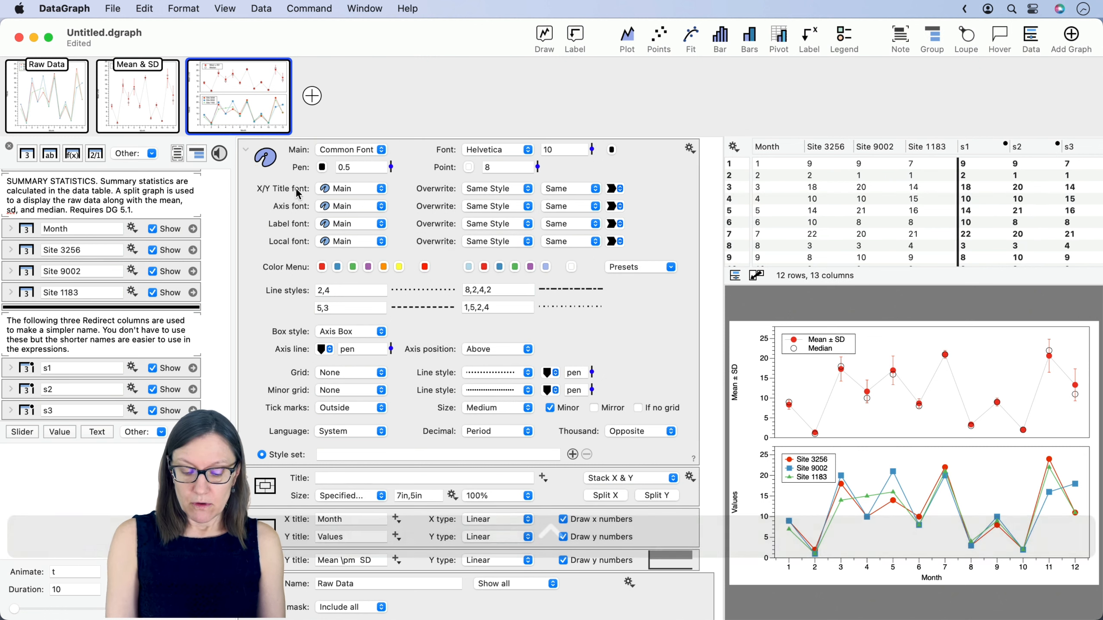
key("Escape")
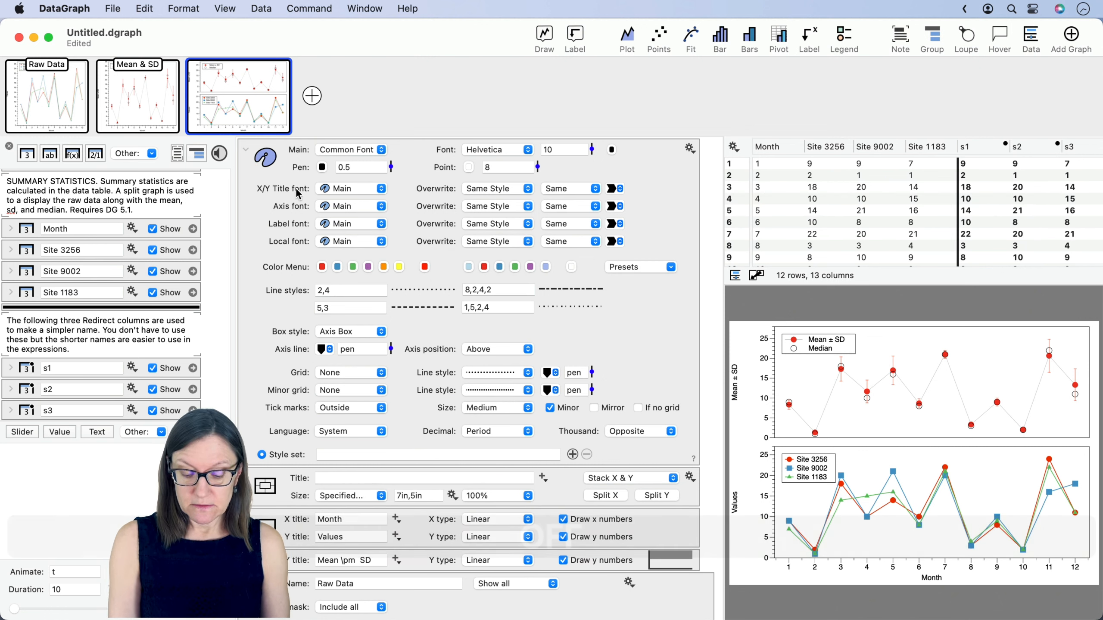
mouse_move(236, 175)
left_mouse_down()
mouse_move(537, 242)
mouse_move(658, 256)
left_mouse_up()
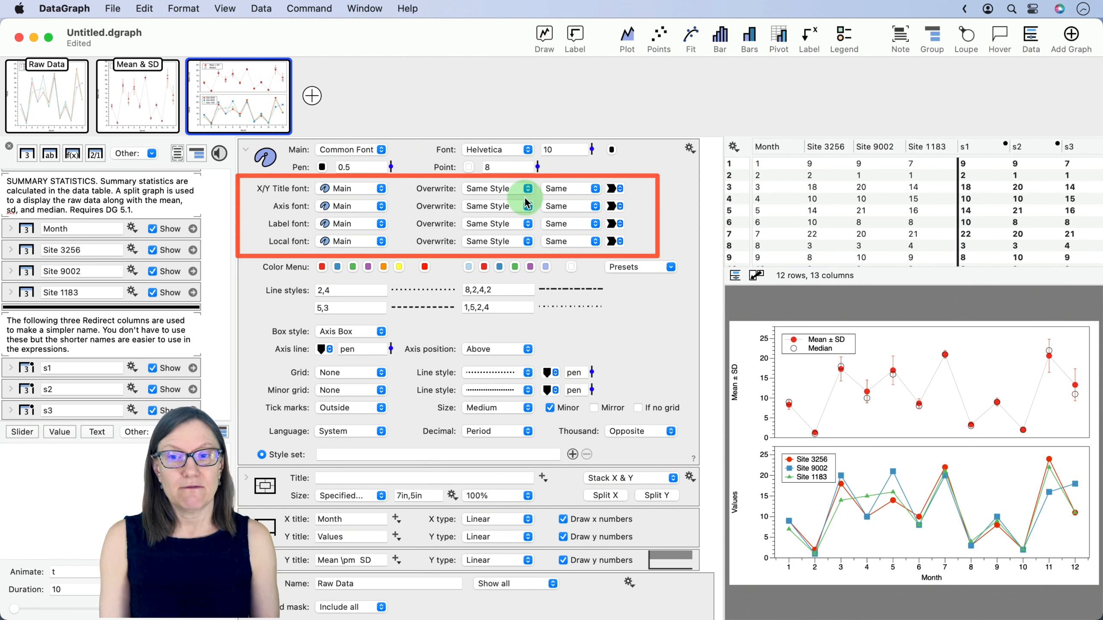
left_click(570, 204)
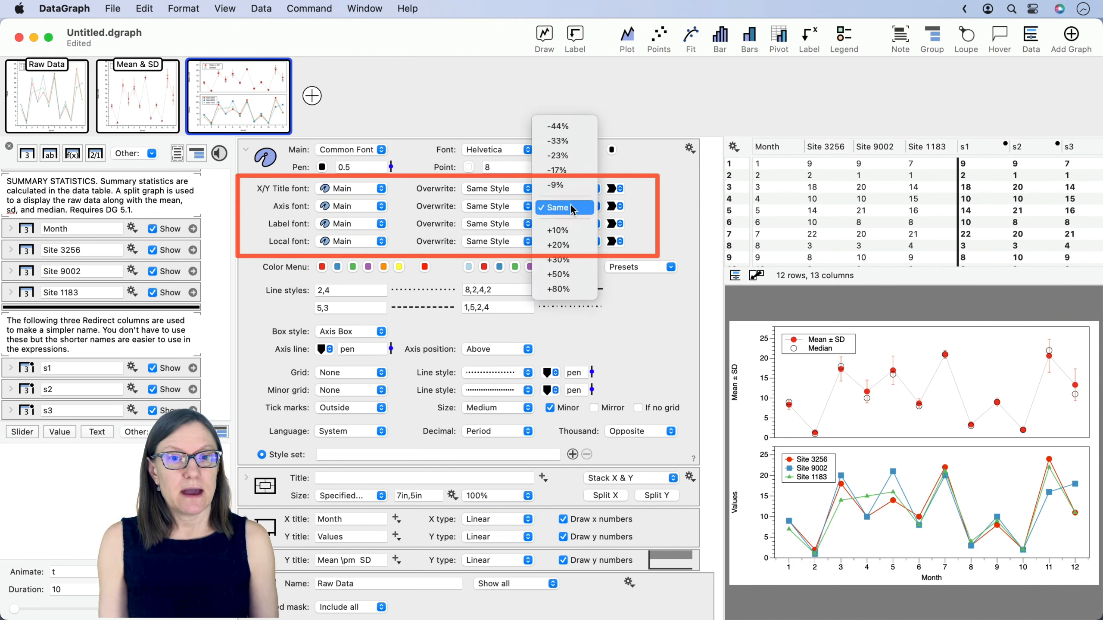
left_click(572, 187)
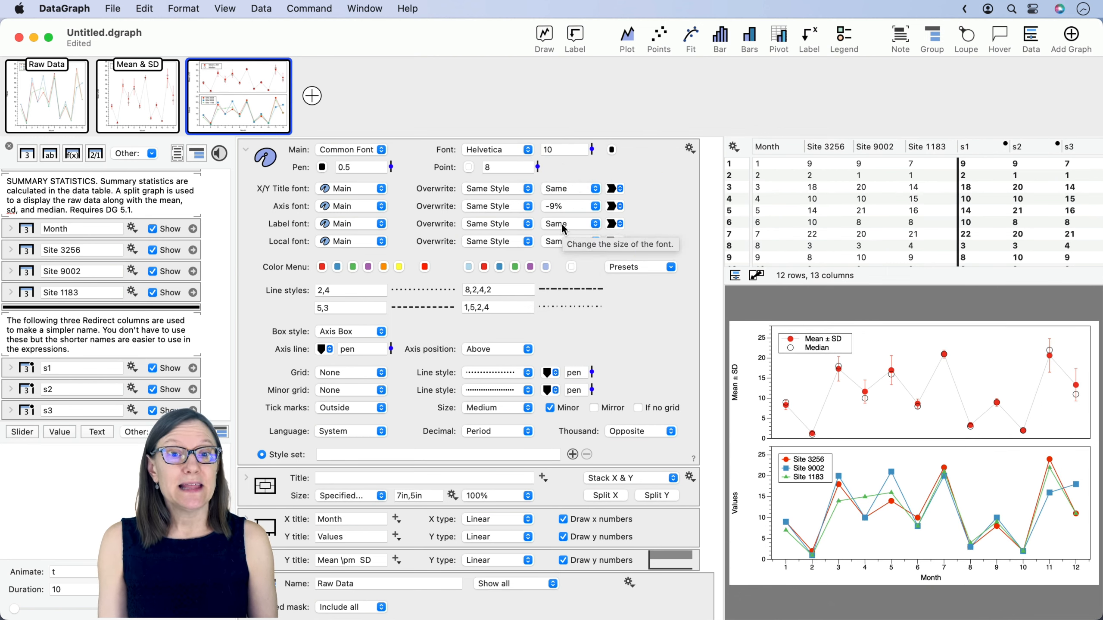
left_click(564, 225)
left_click(562, 202)
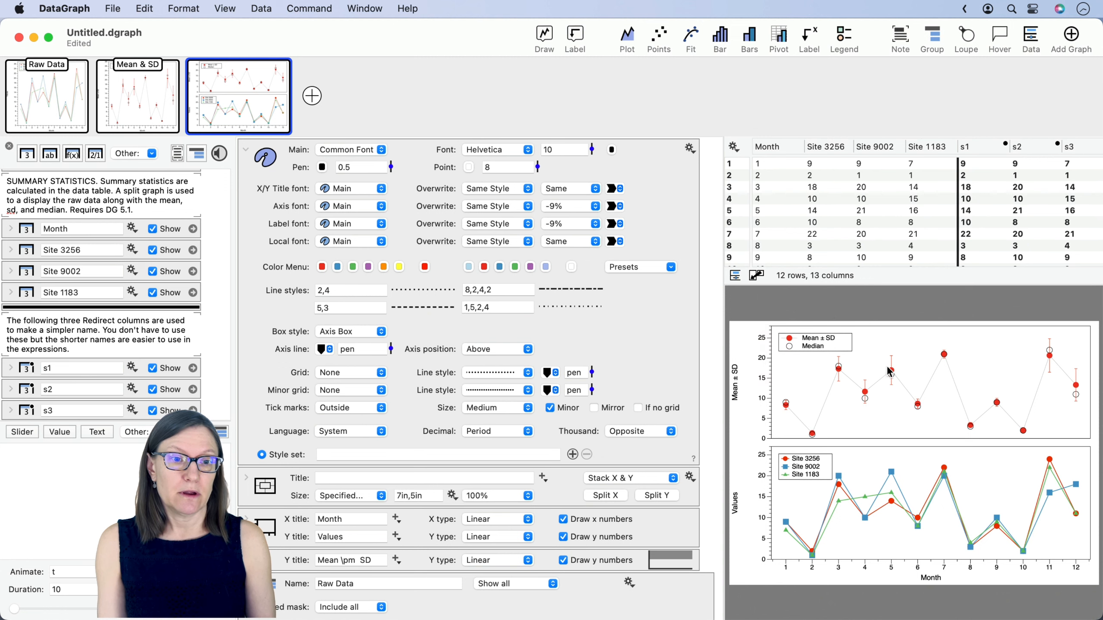
- Narrow the Mean & SD legend box to a width of 87.5 and the Raw Data legend box to 66
left_click(852, 348)
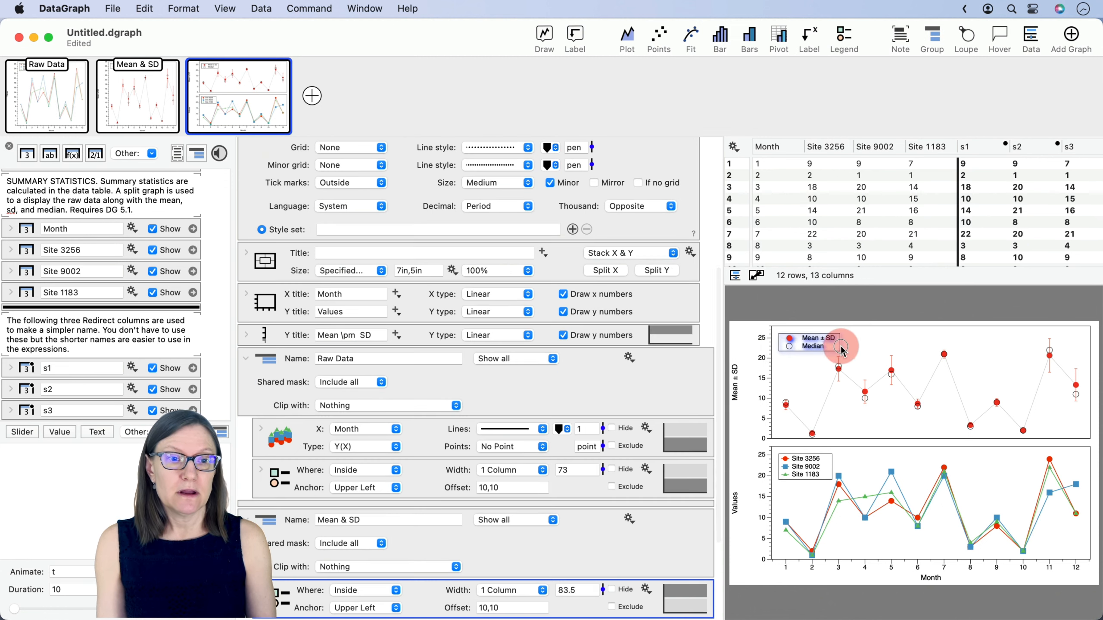
left_click(811, 489)
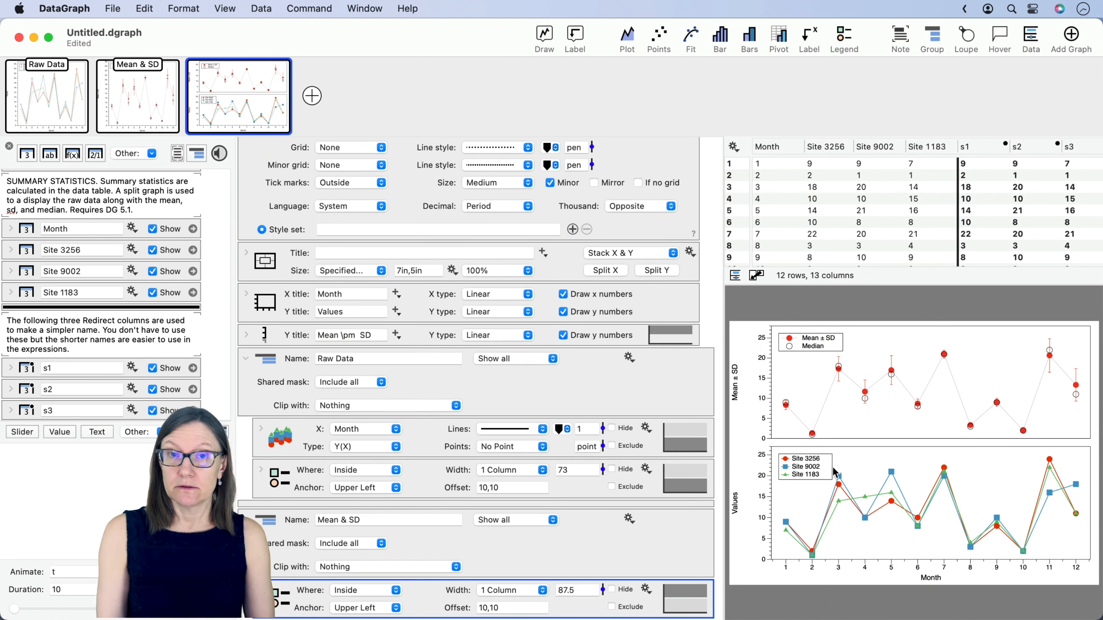
left_click_drag(833, 468, 827, 467)
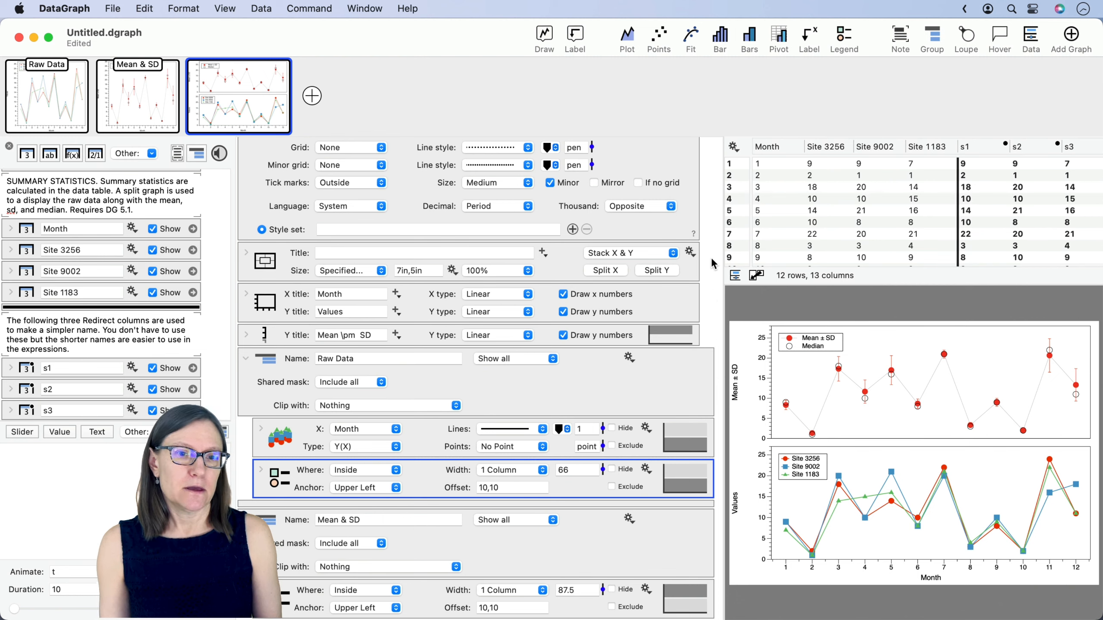
- Turn off the minor tick marks in the style settings and collapse those settings
scroll(700, 252, "up", 5)
scroll(700, 248, "up", 3)
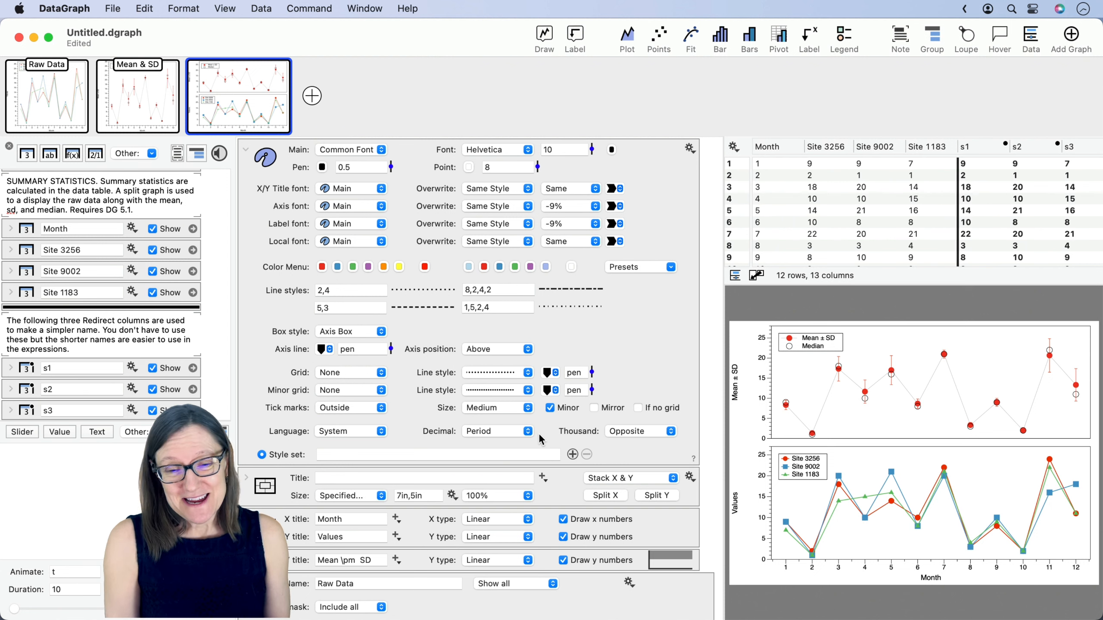
left_click_drag(636, 342, 574, 398)
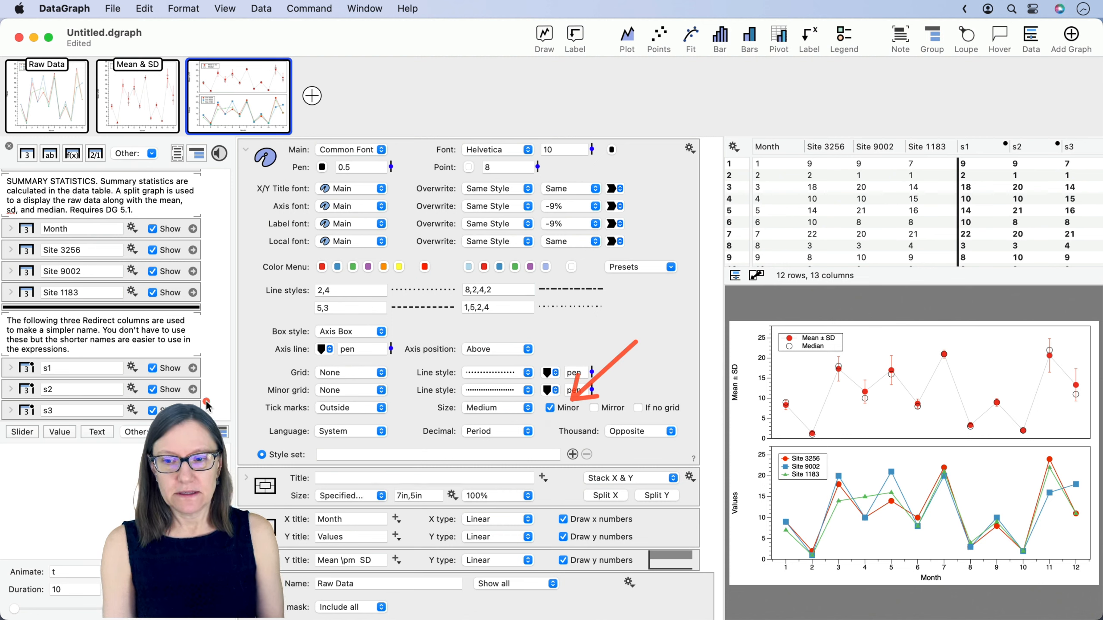
left_click(551, 409)
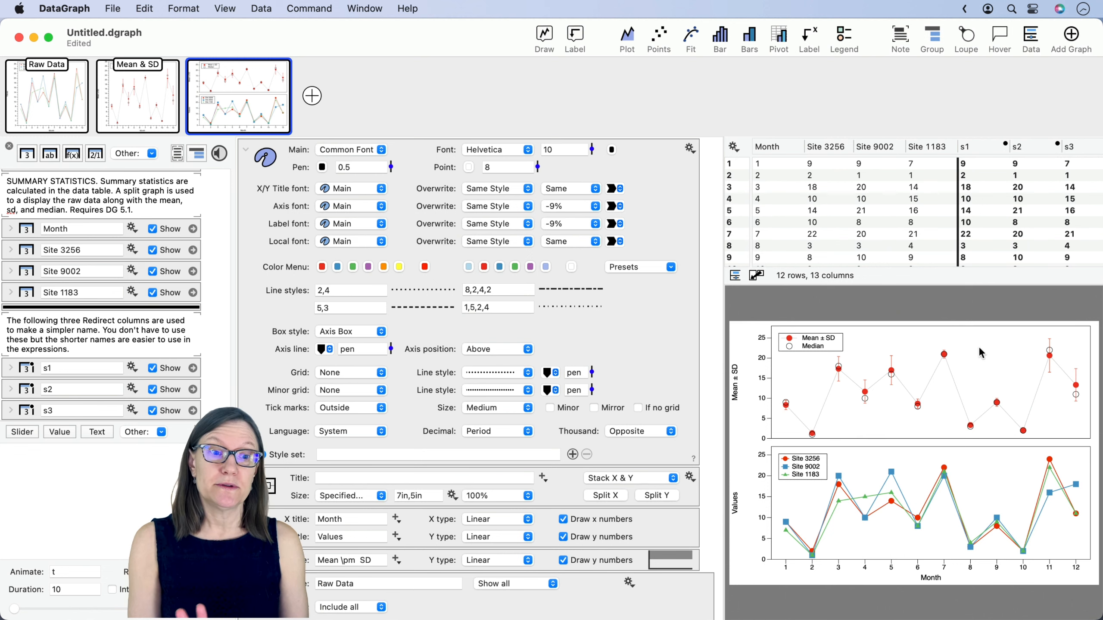
left_click(246, 151)
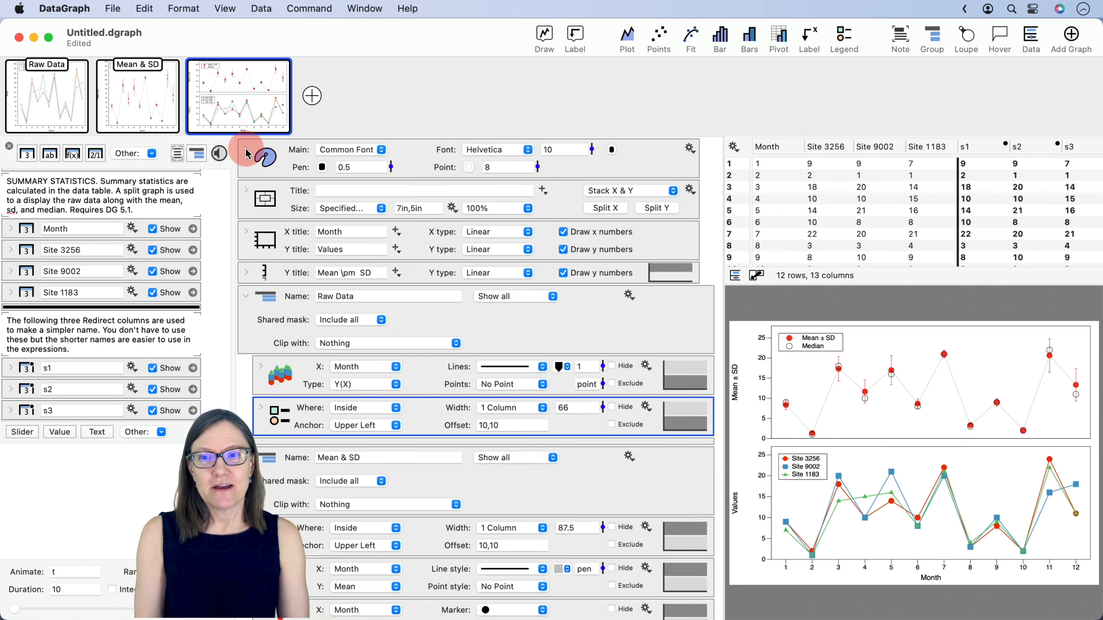
- Collapse the Raw Data and Mean & SD groups and set the graph's common point size to 5
left_click(245, 297)
left_click(246, 320)
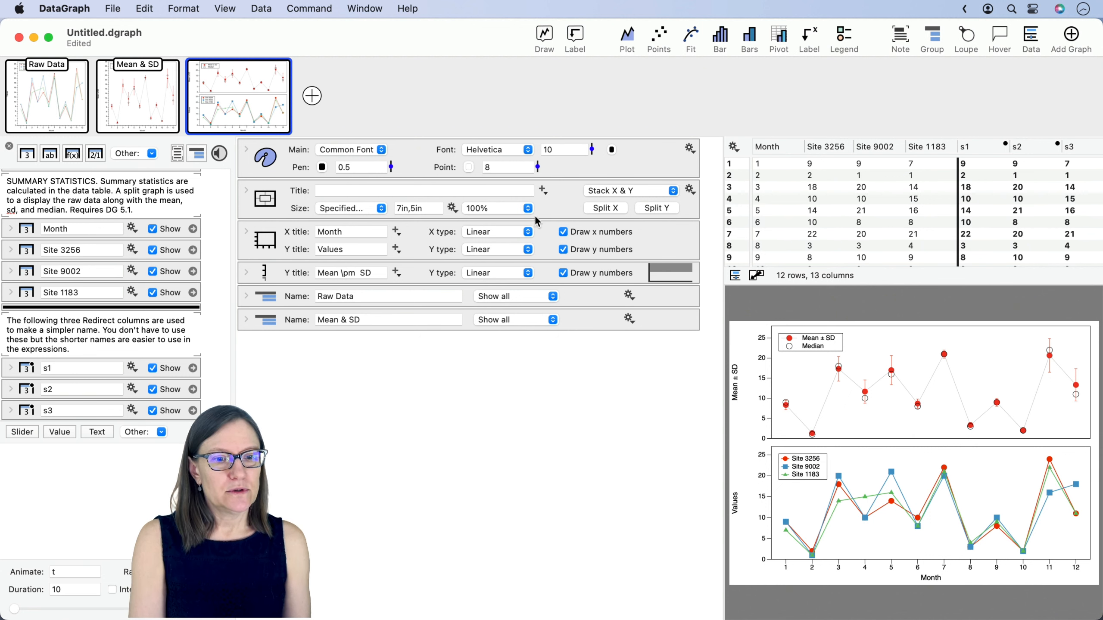
left_click(537, 166)
left_click_drag(538, 170, 537, 172)
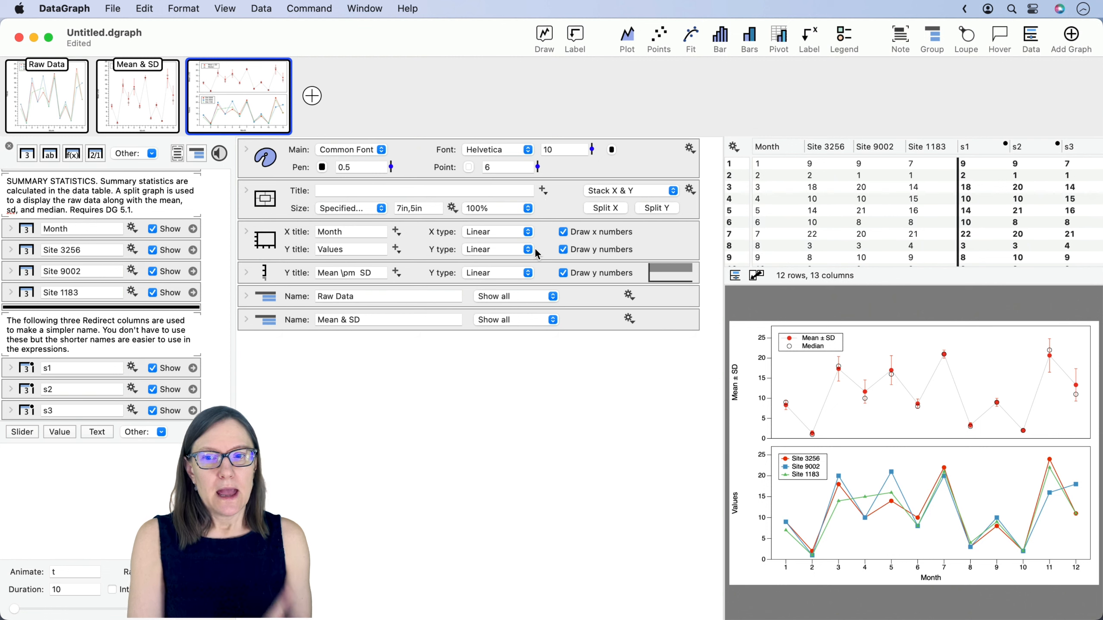
mouse_move(538, 167)
left_mouse_down()
mouse_move(534, 122)
mouse_move(530, 172)
left_mouse_up()
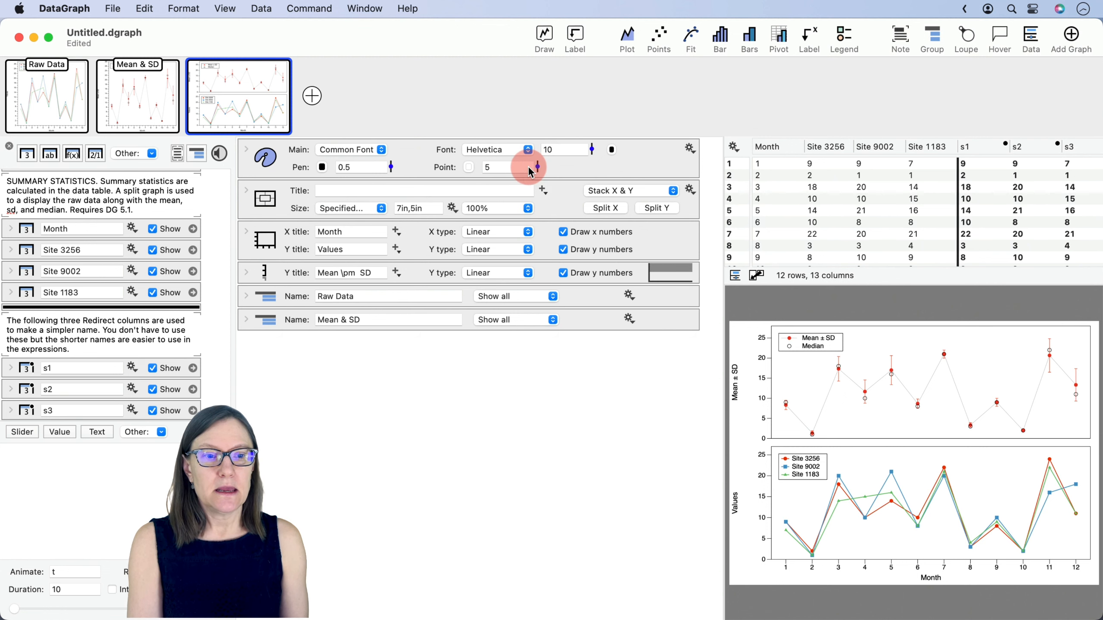
- Examine how the Raw Data group's plot command takes its point size from the common style, and collapse the group
left_click(246, 296)
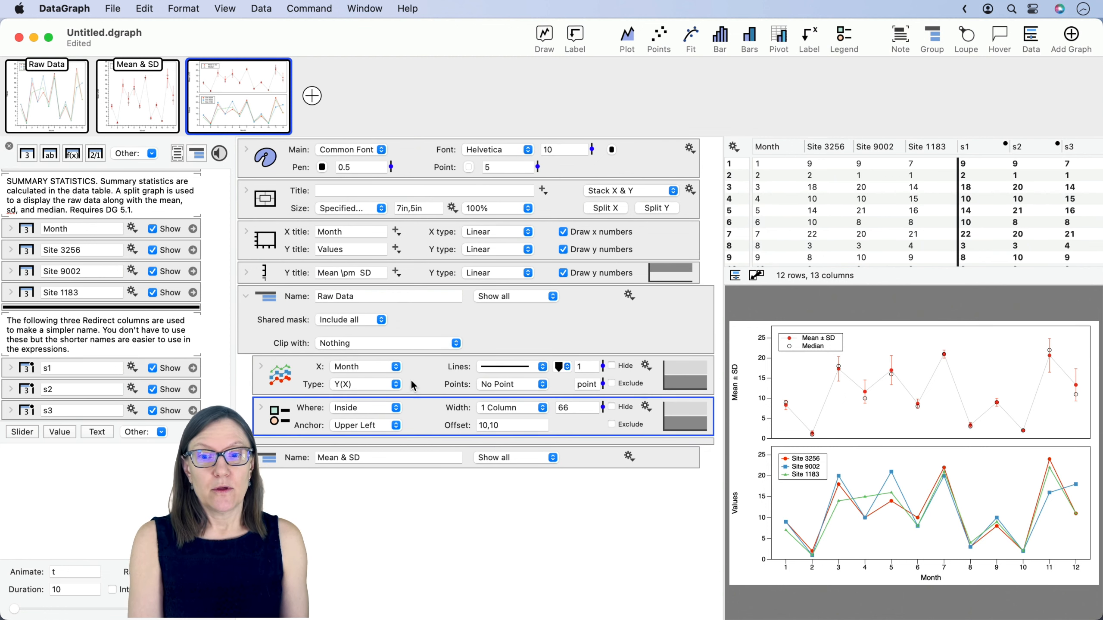
left_click(434, 380)
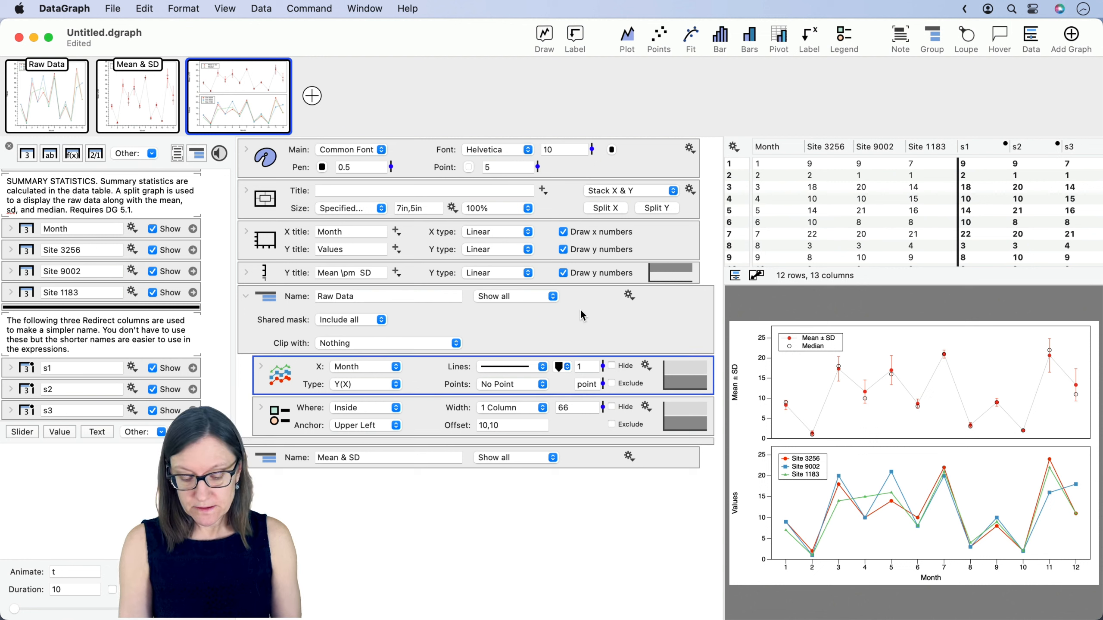
mouse_move(581, 309)
left_mouse_down()
mouse_move(584, 375)
mouse_move(602, 377)
mouse_move(602, 350)
mouse_move(601, 389)
mouse_move(596, 378)
mouse_move(575, 383)
left_mouse_up()
type("point")
key("Return")
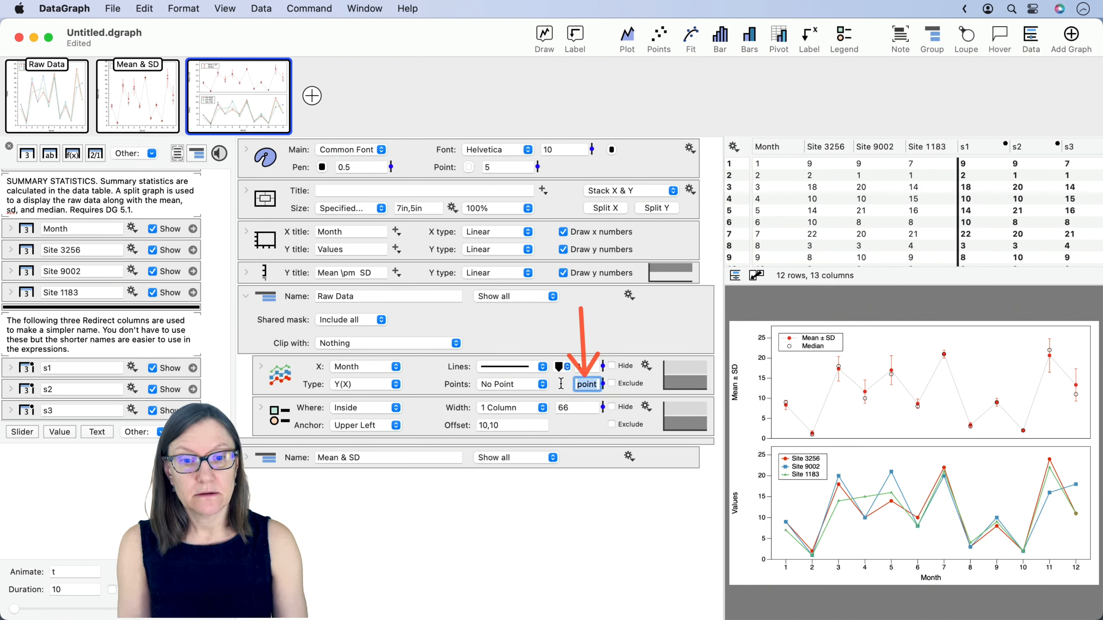
left_click(580, 505)
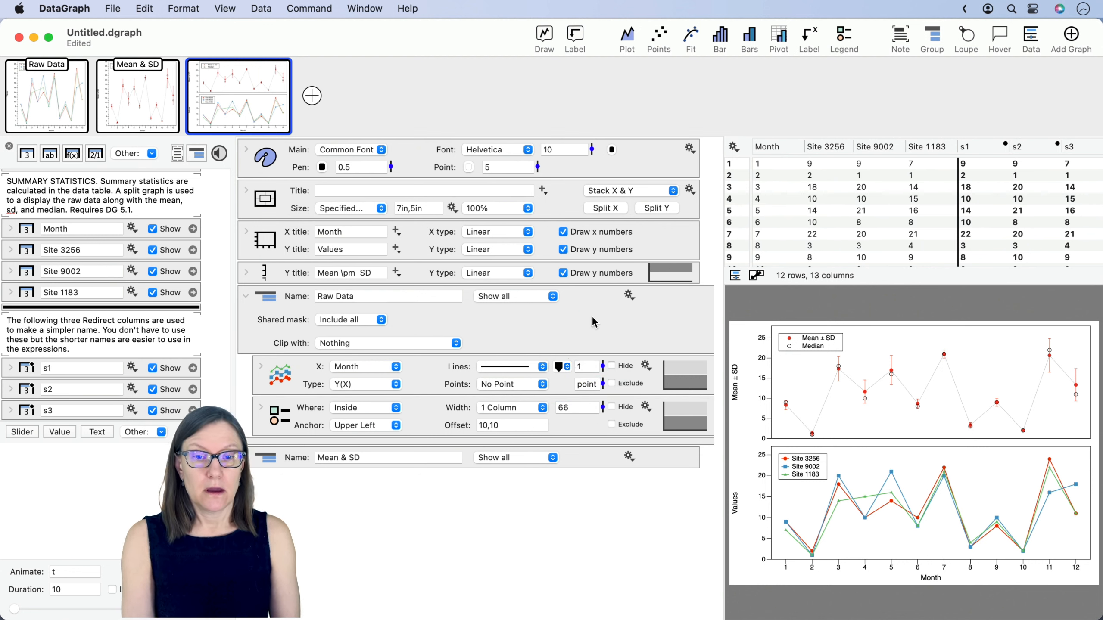
mouse_move(537, 167)
left_mouse_down()
mouse_move(537, 147)
mouse_move(536, 175)
left_mouse_up()
left_click(246, 296)
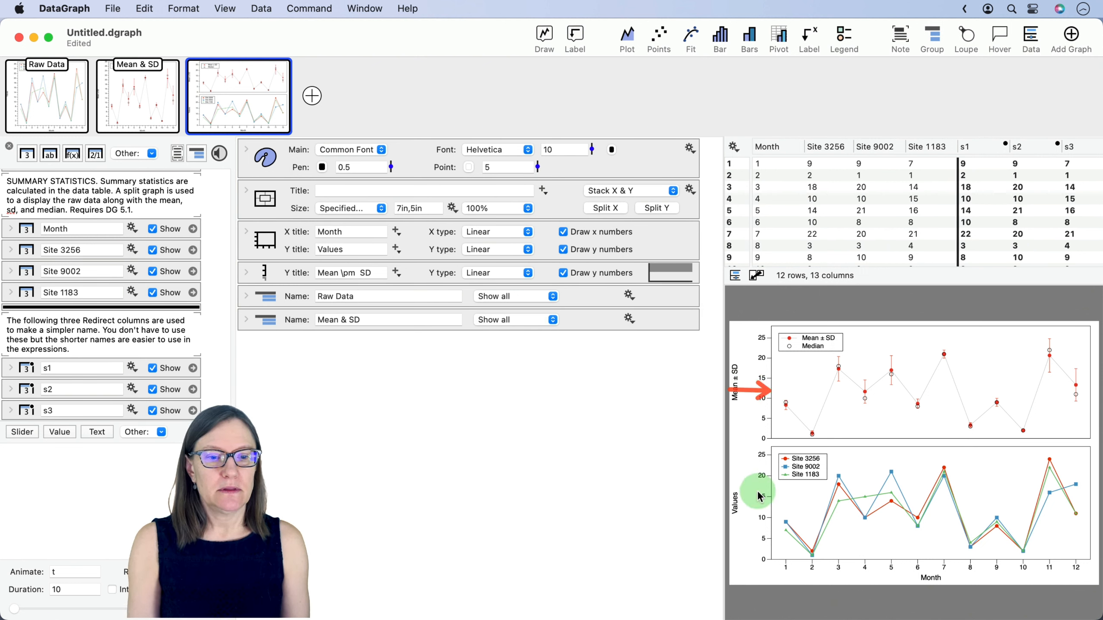
- Expand the settings of both Y axes and set the Mean ± SD axis's Y space to Narrow
left_click_drag(728, 500, 768, 500)
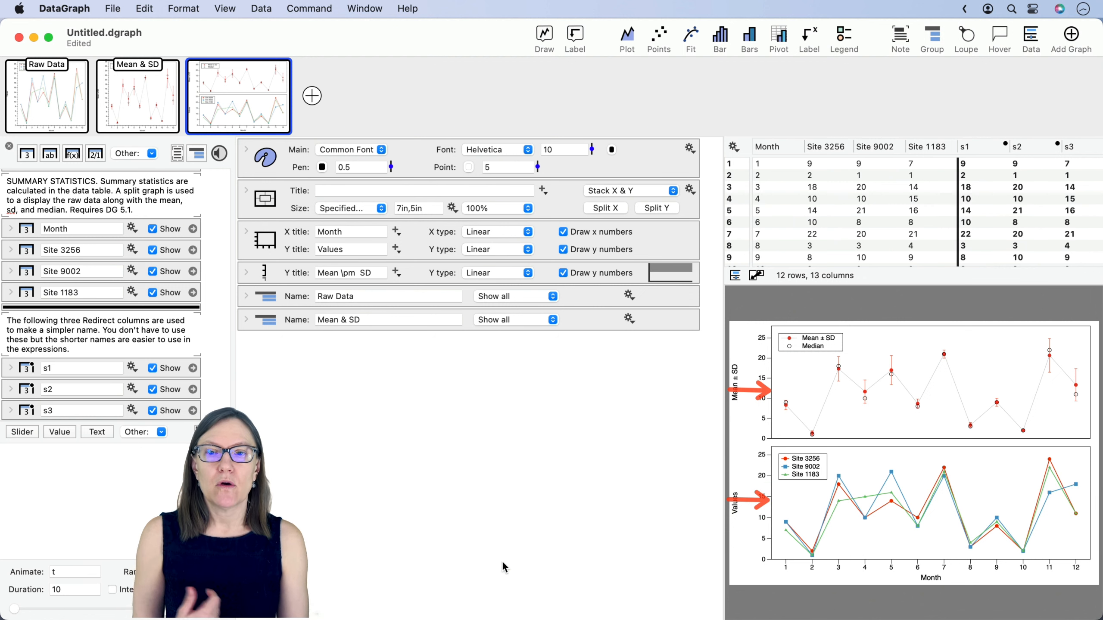
left_click(246, 231)
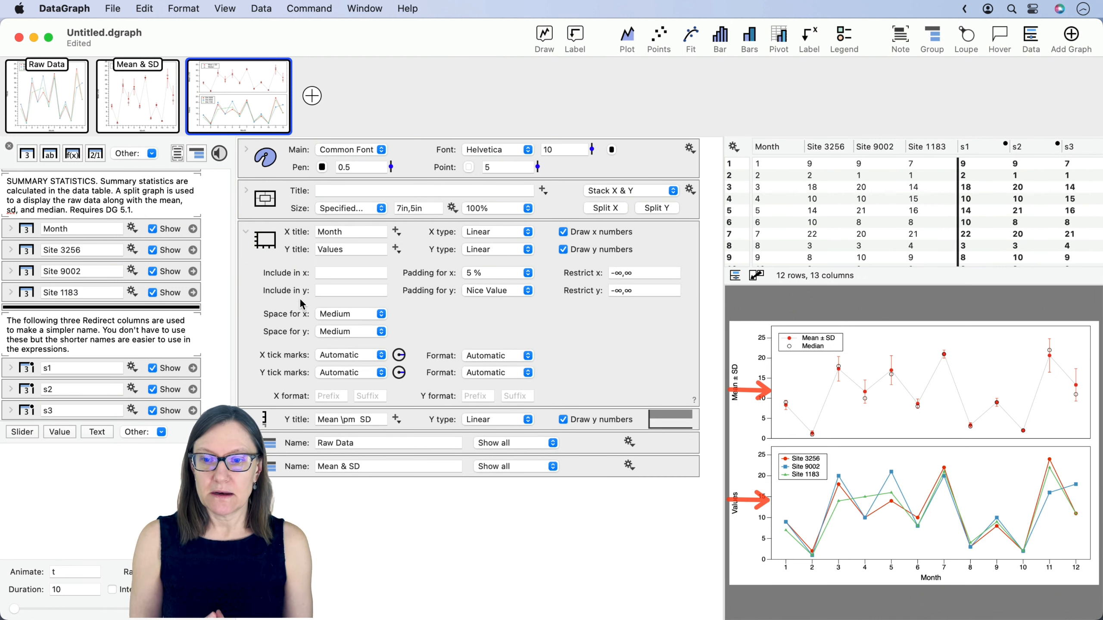
left_click(245, 419)
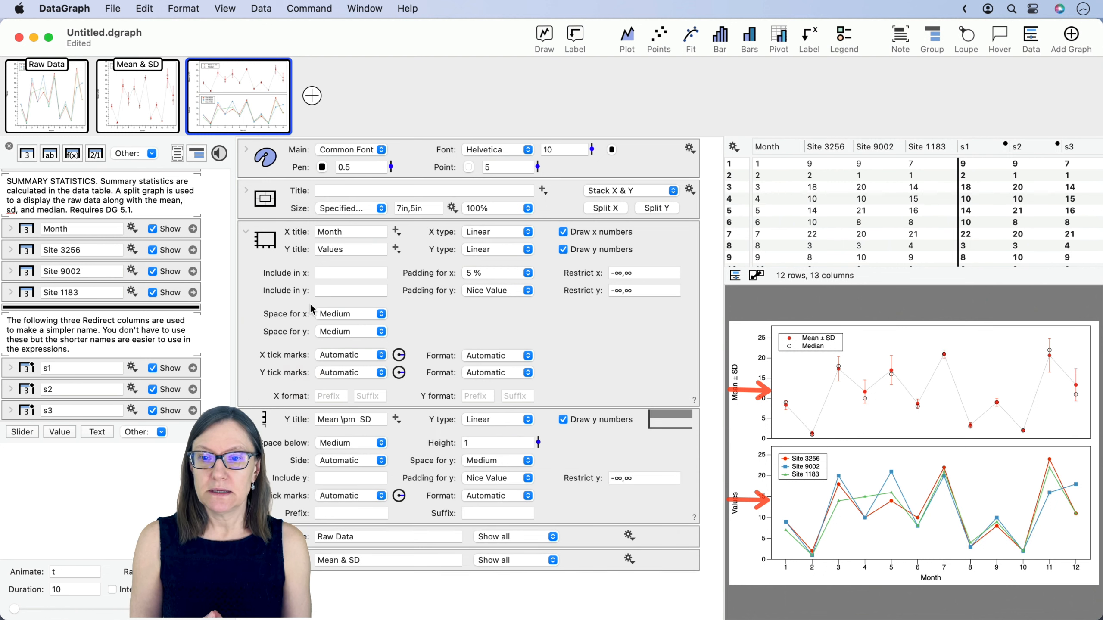
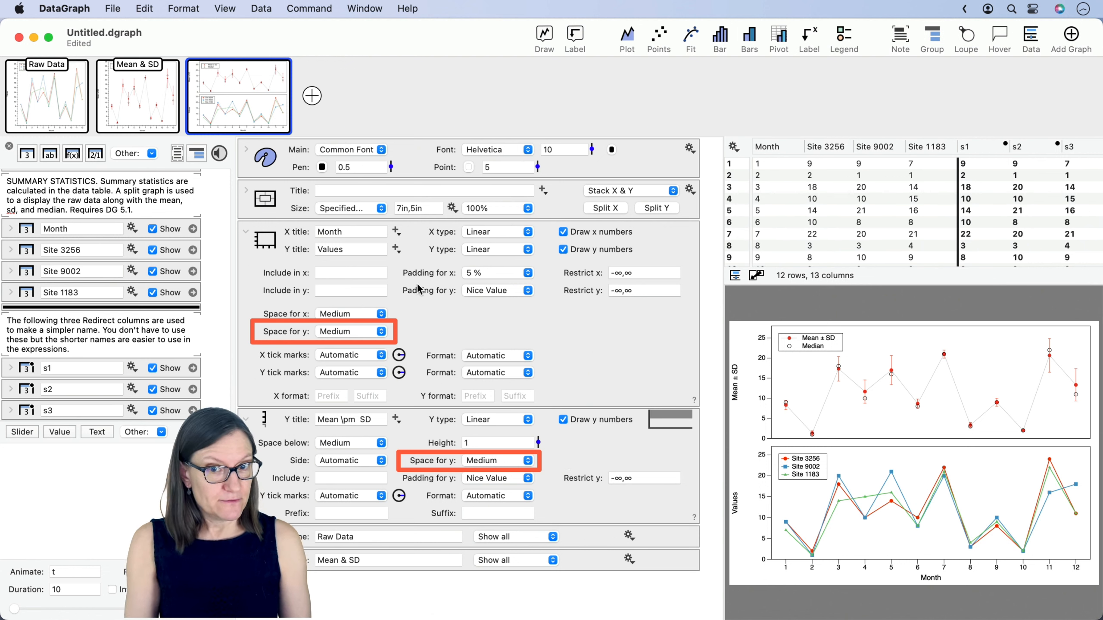
right_click(763, 370)
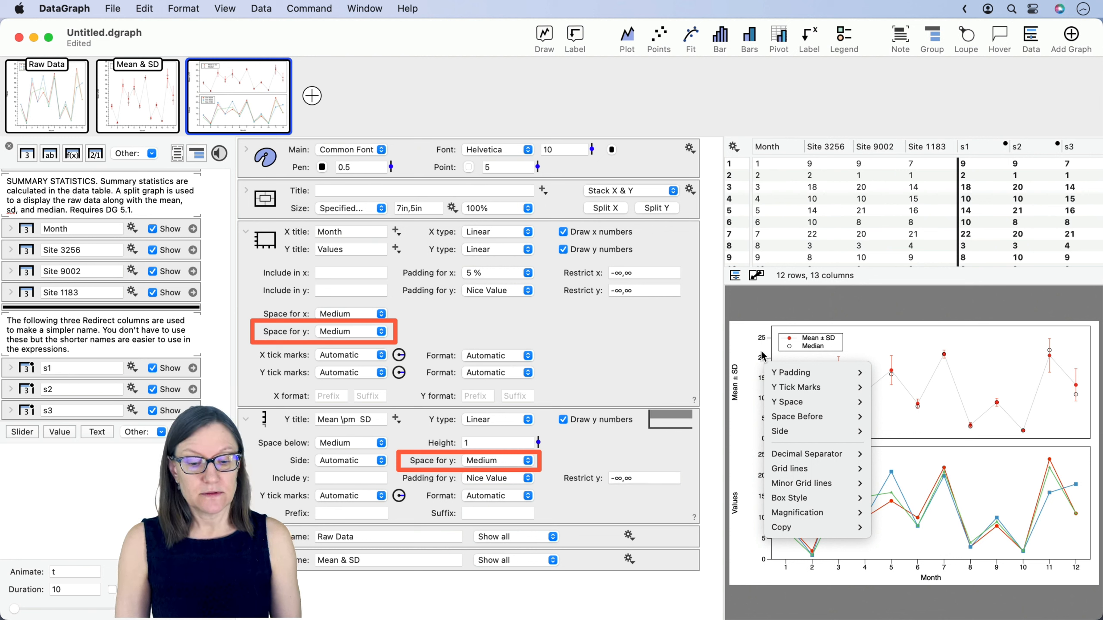
right_click(761, 354)
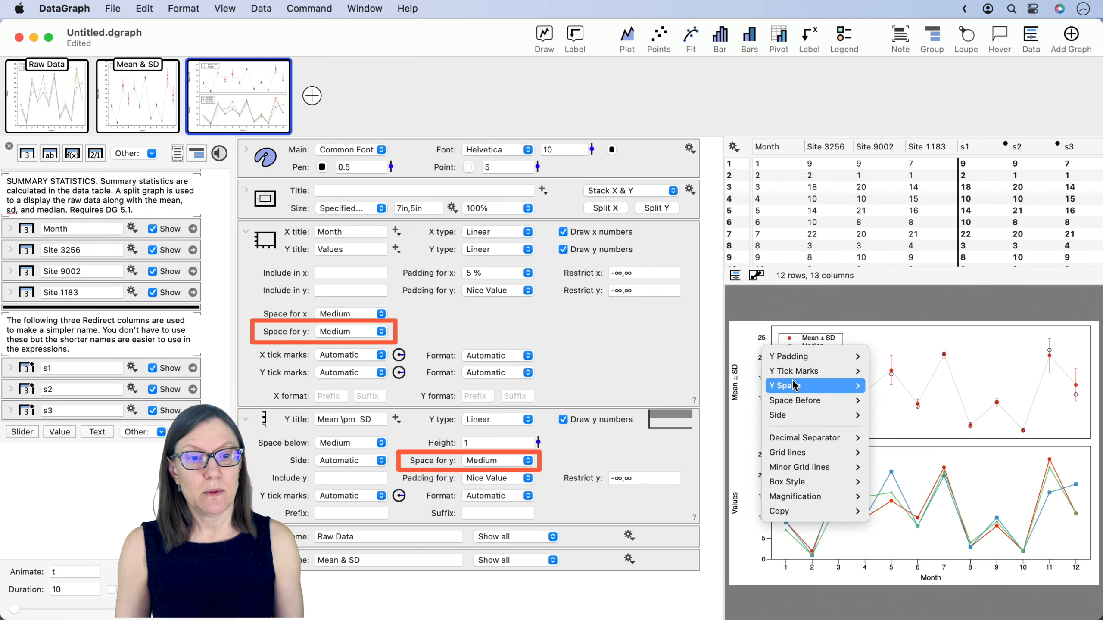
mouse_move(791, 388)
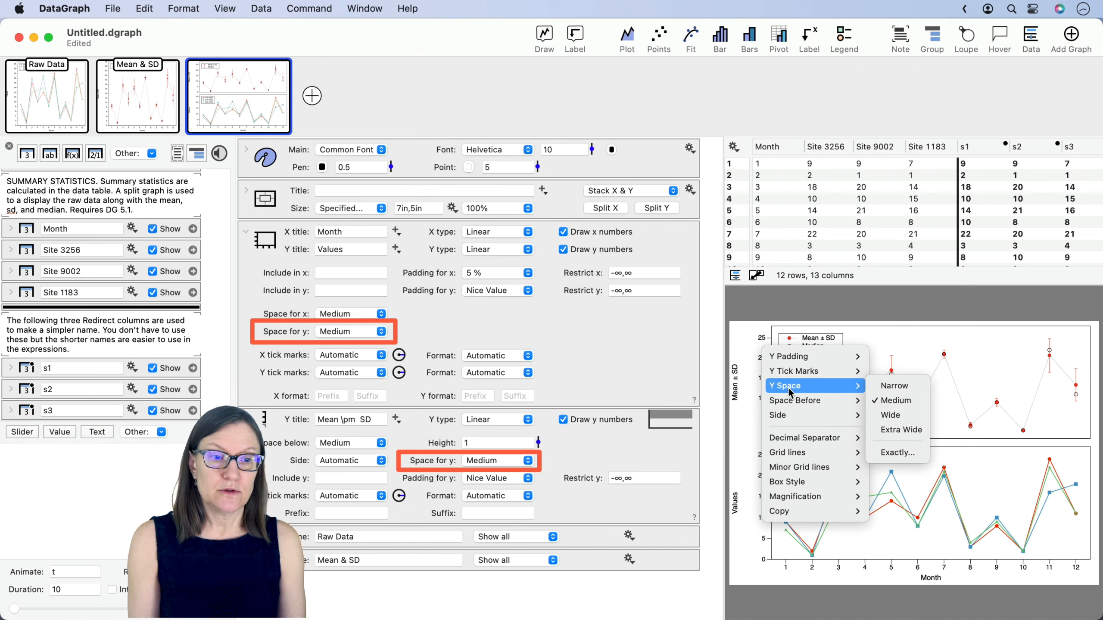
left_click(894, 386)
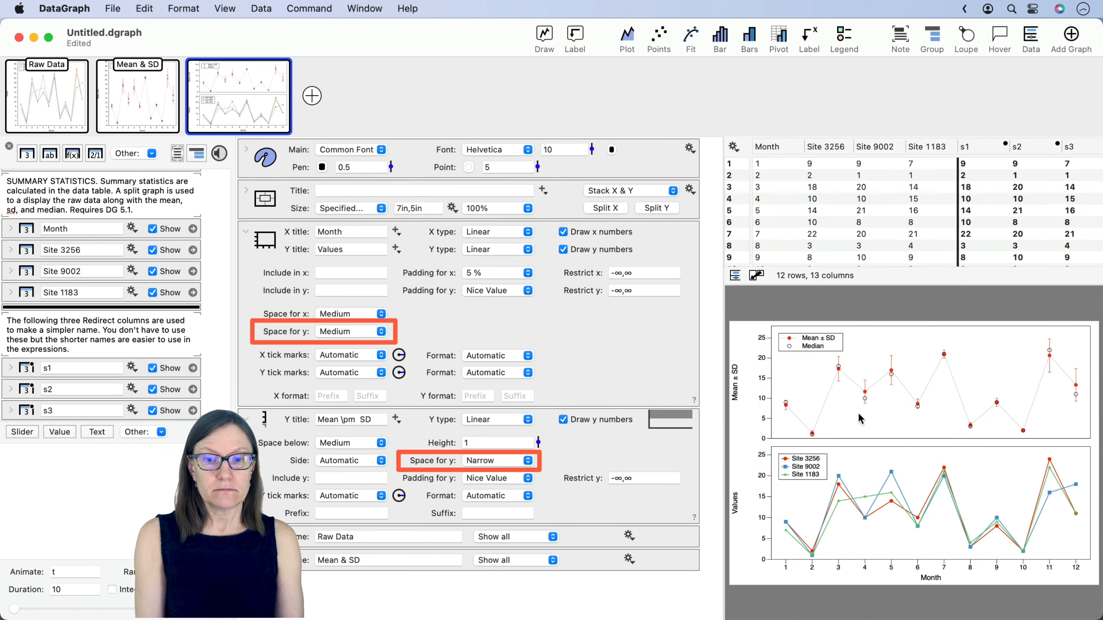
- Set the Y space of the lower Values axis to Narrow
right_click(763, 497)
mouse_move(791, 511)
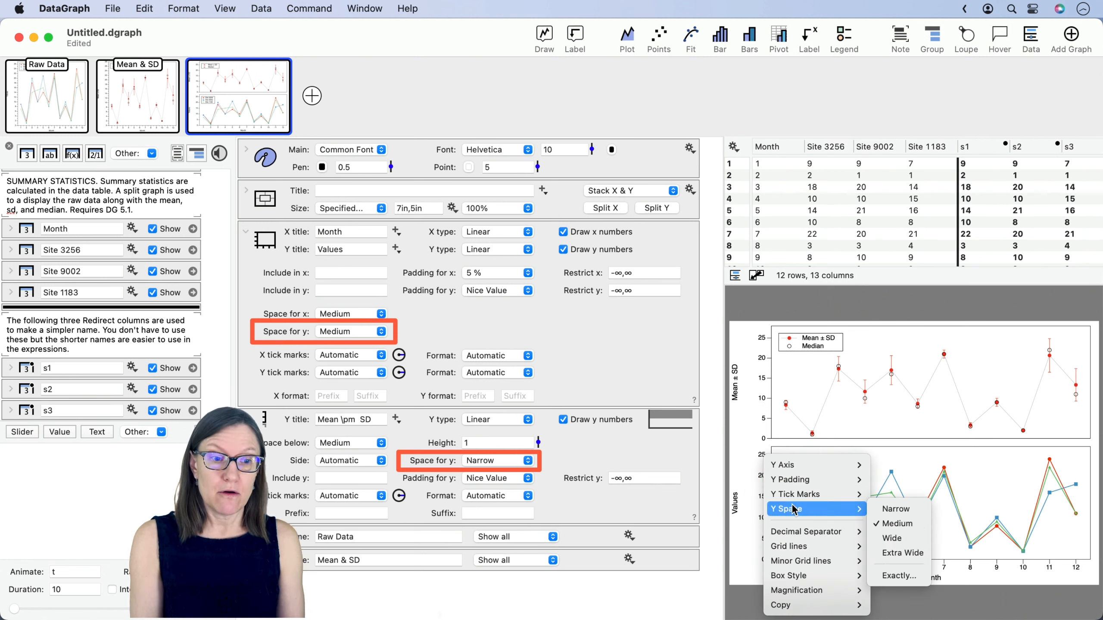
left_click(898, 509)
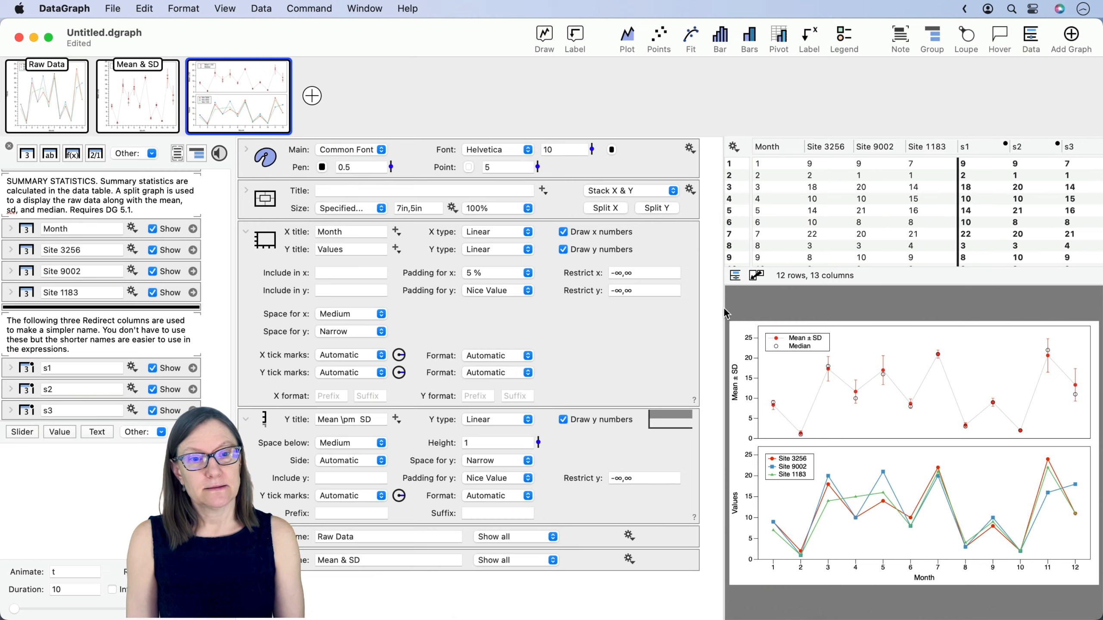
- Collapse both axis settings and enlarge the graph's drawing area over the command list and the data table
left_click_drag(723, 309, 584, 300)
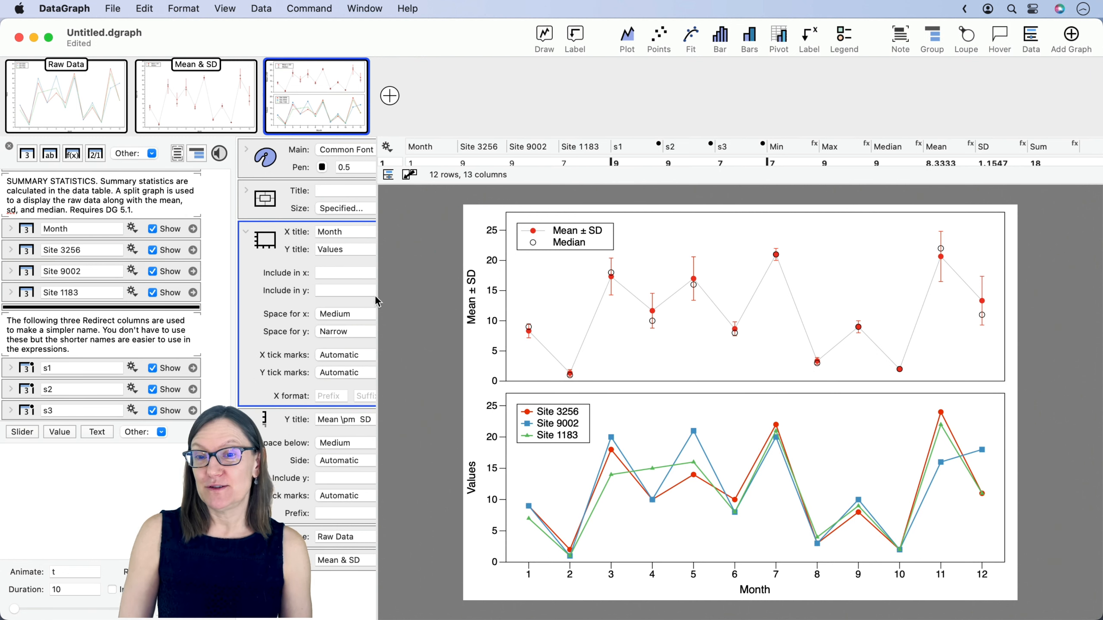
left_click(246, 232)
left_click(247, 273)
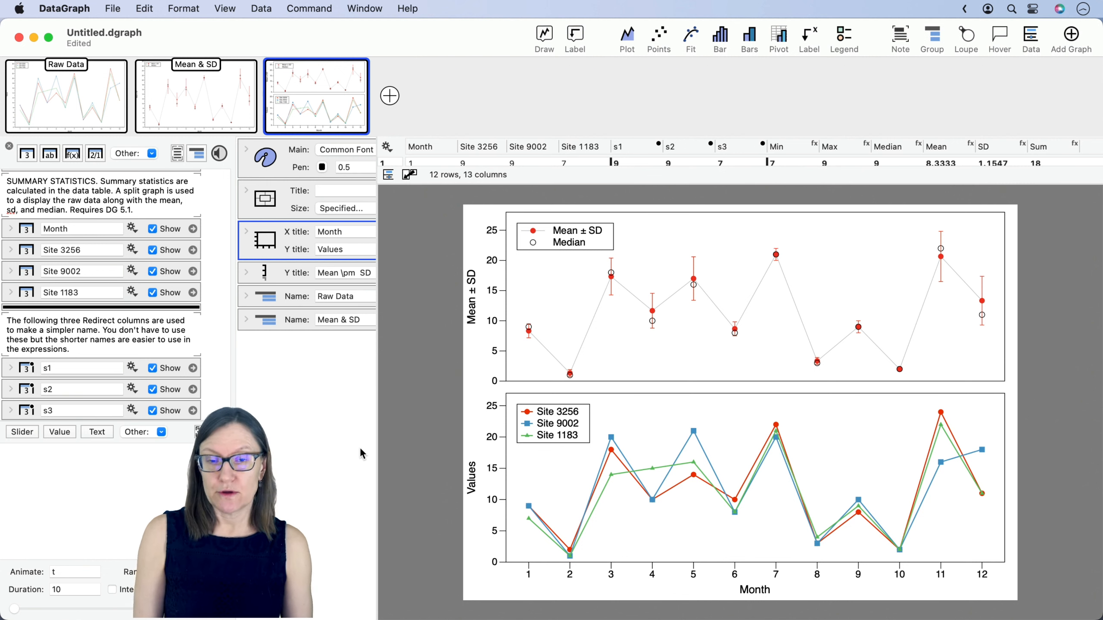
left_click_drag(480, 184, 473, 130)
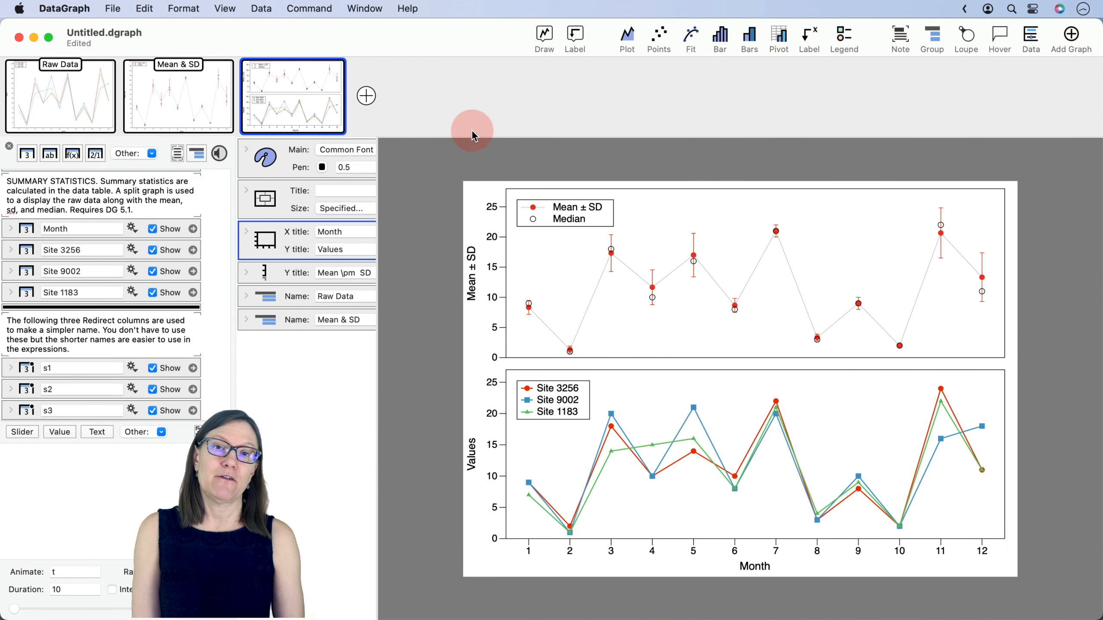